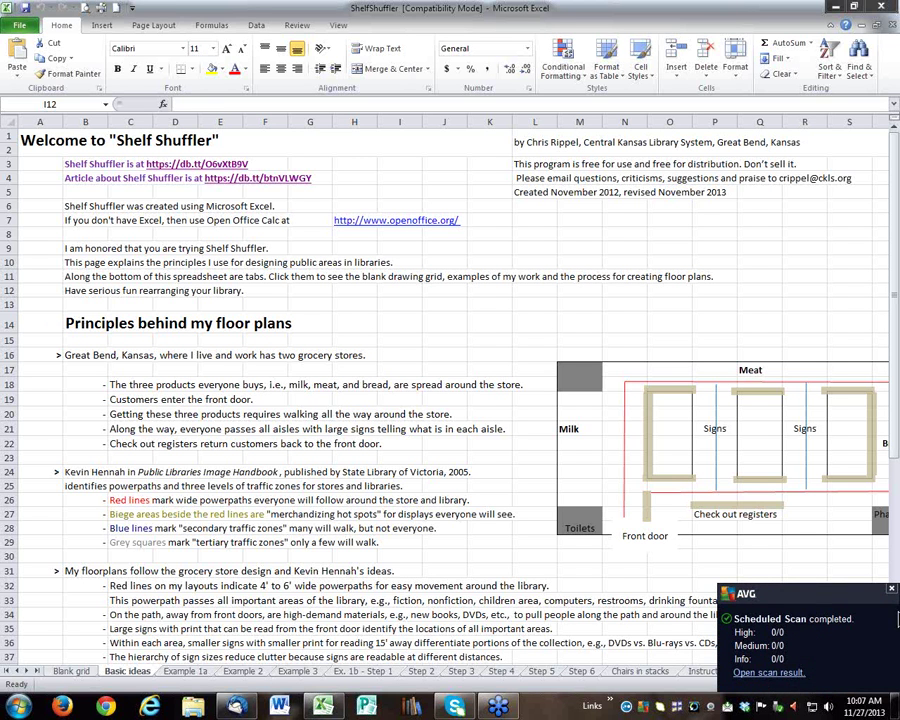
# Step: Dismiss the AVG 'Scheduled Scan completed' notice so the sheet tabs show
pyautogui.click(893, 592)
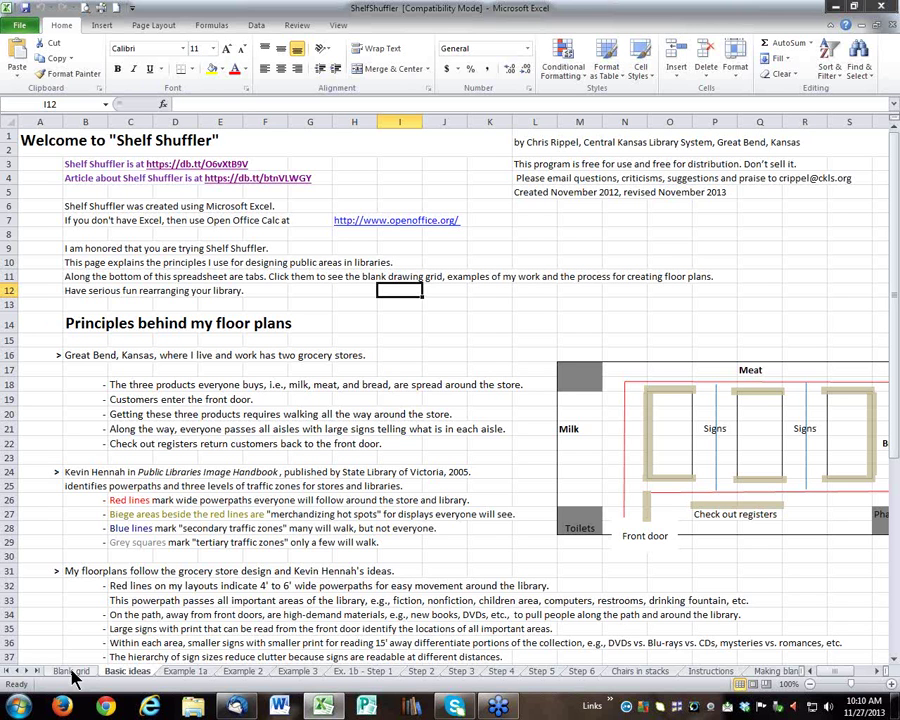
pyautogui.click(72, 671)
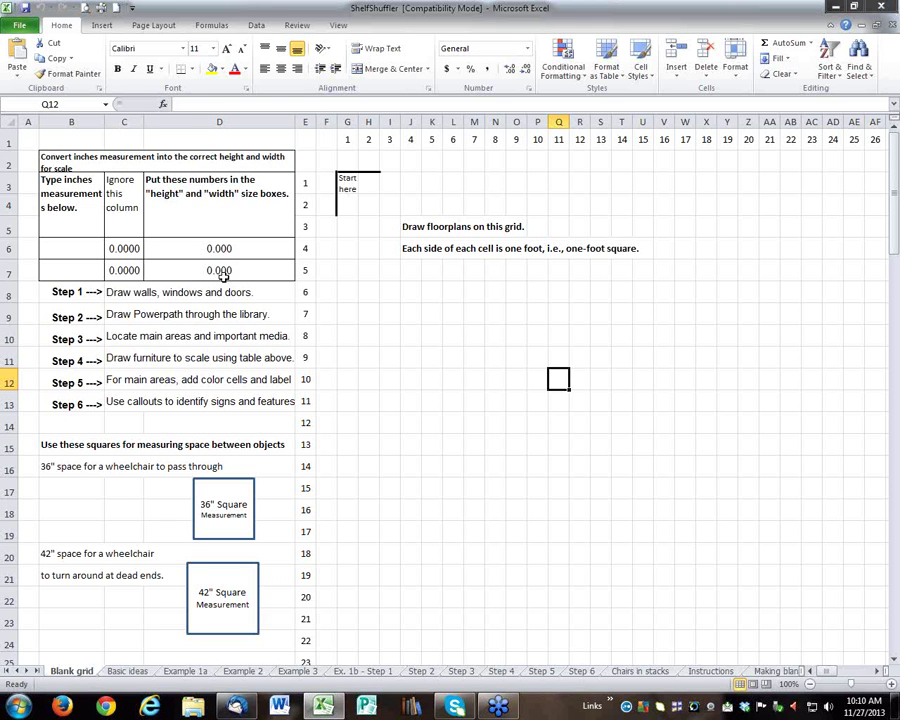
pyautogui.click(128, 671)
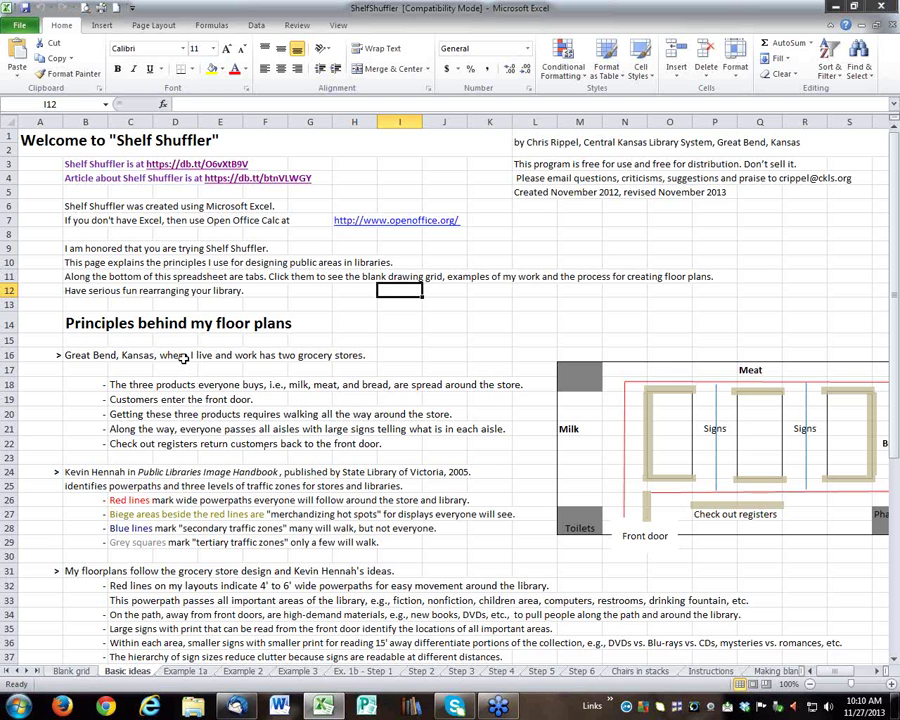
# Step: Scroll down and right to column E to view the Milk, Meat, Bread and Pharmacy areas
pyautogui.scroll(-1, 184, 358)
pyautogui.scroll(-1, 184, 358)
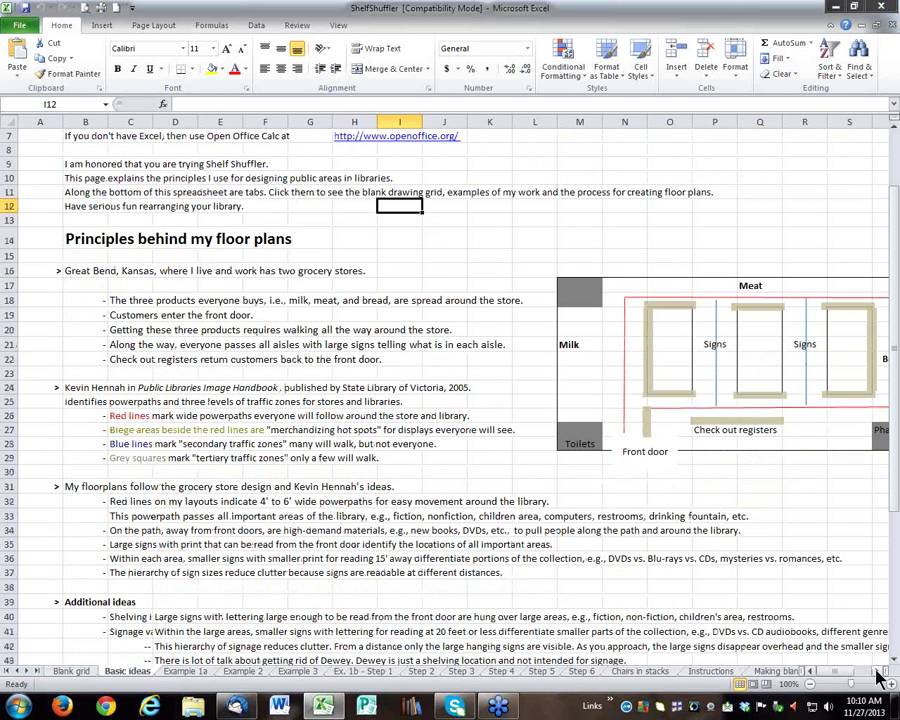
pyautogui.hscroll(4, 876, 672)
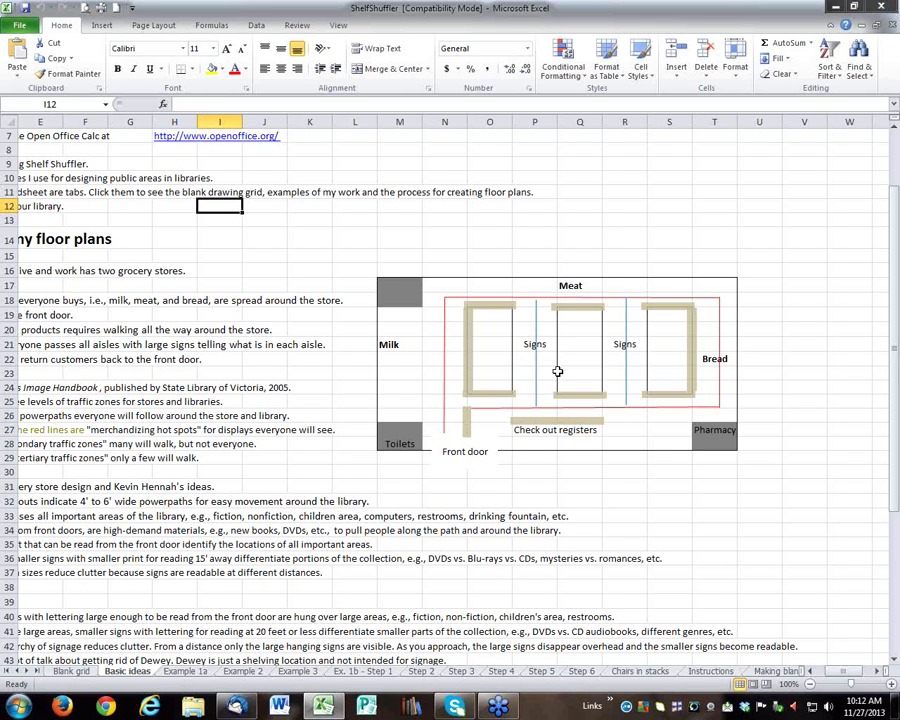
pyautogui.click(188, 671)
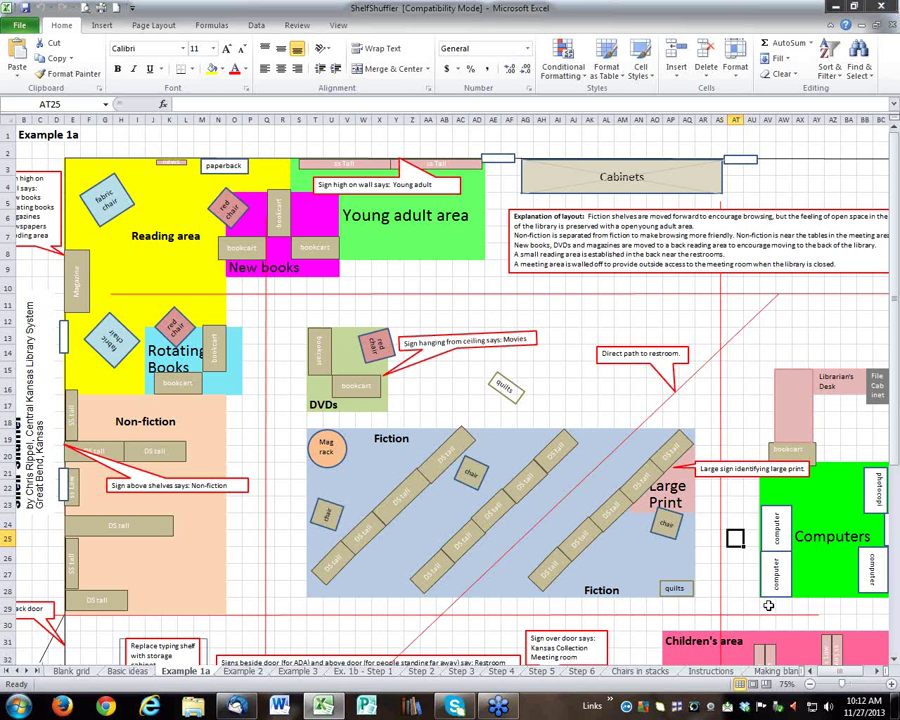
pyautogui.click(879, 673)
pyautogui.click(879, 673)
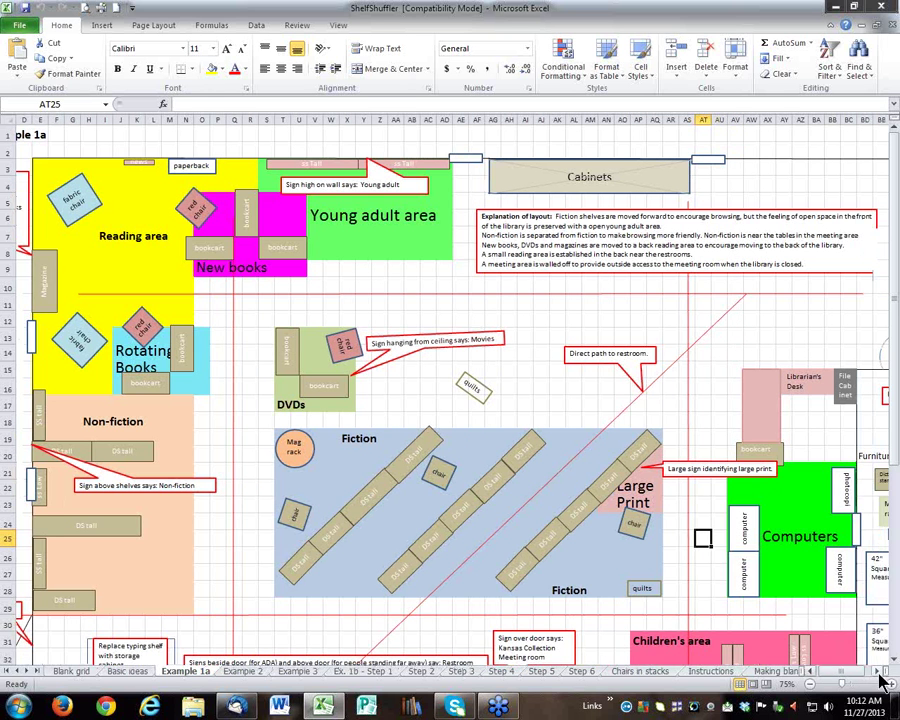
pyautogui.click(879, 673)
pyautogui.click(879, 673)
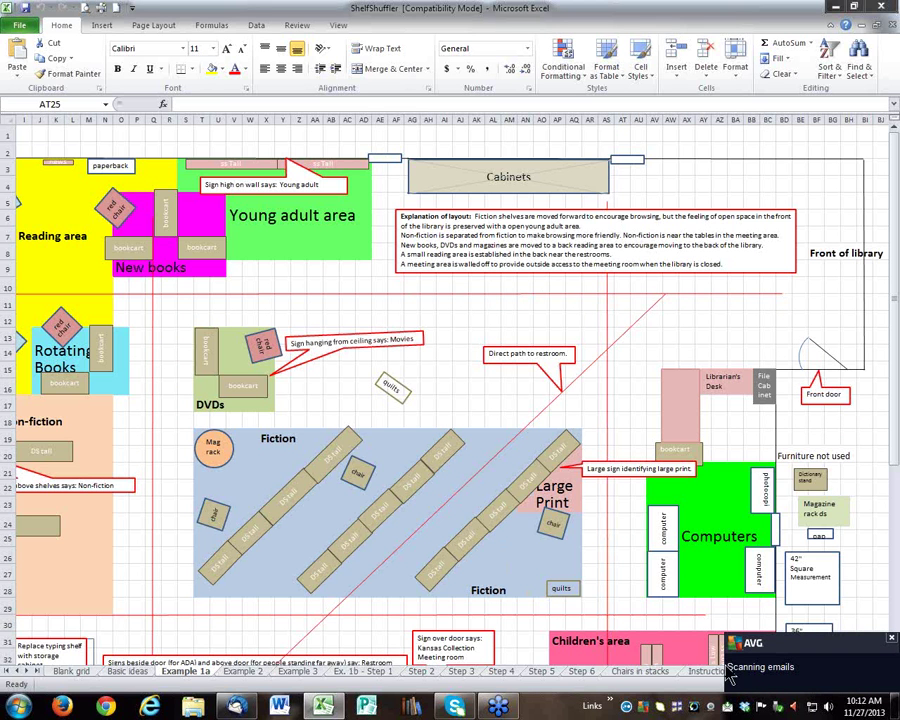
pyautogui.click(891, 638)
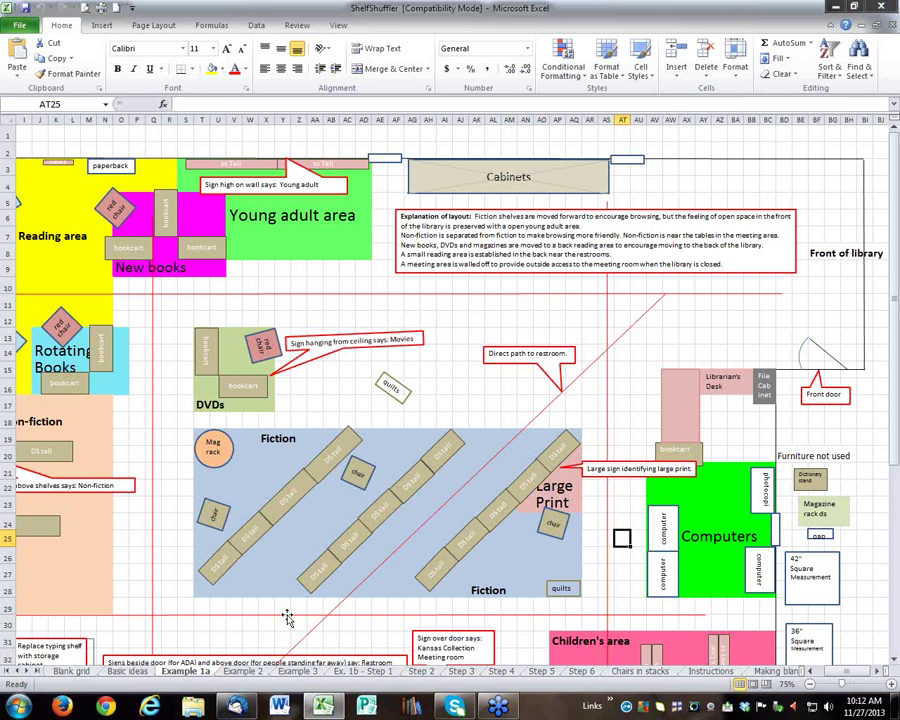
pyautogui.scroll(-1, 286, 611)
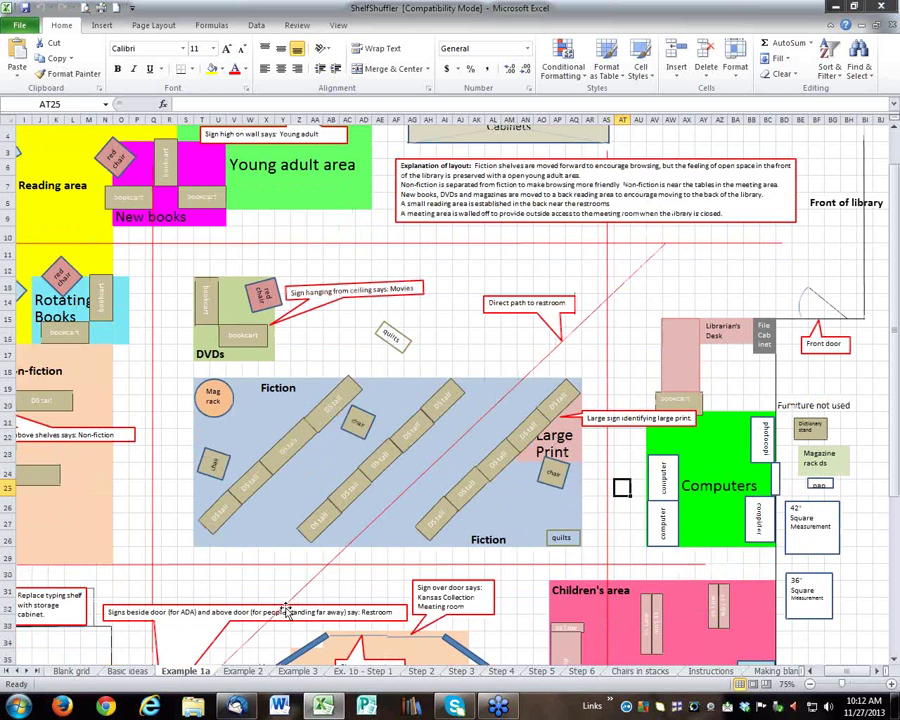
pyautogui.scroll(-3, 286, 611)
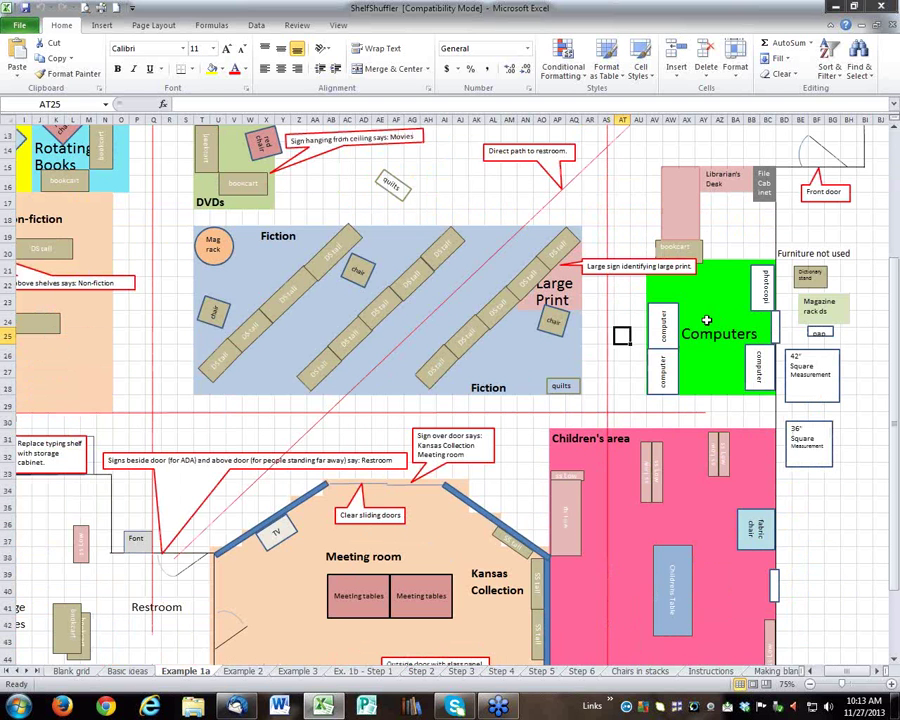
pyautogui.scroll(4, 706, 320)
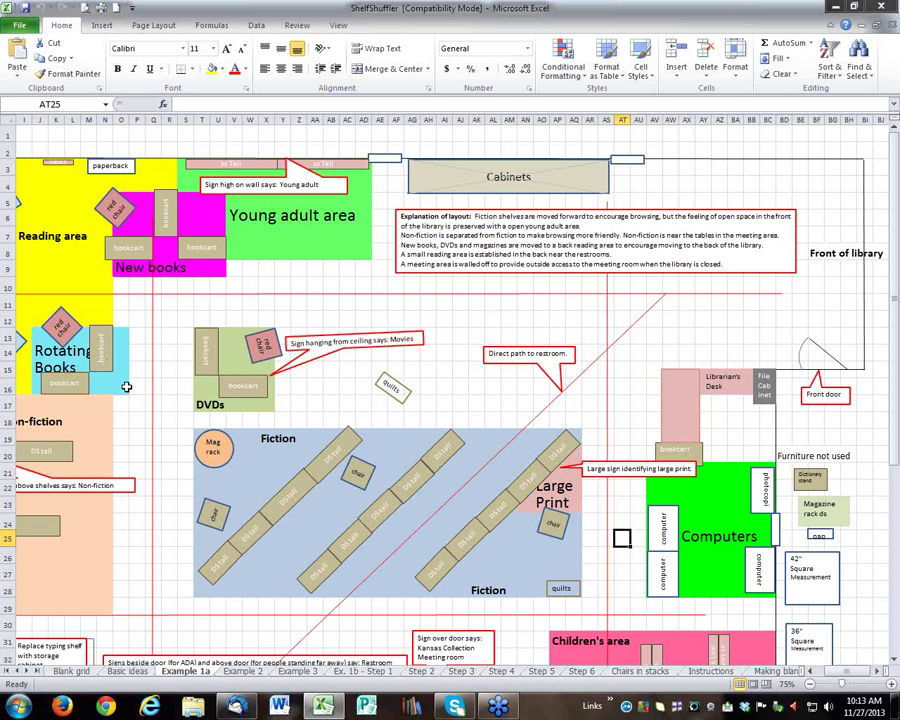
pyautogui.scroll(-1, 225, 385)
pyautogui.scroll(-3, 225, 383)
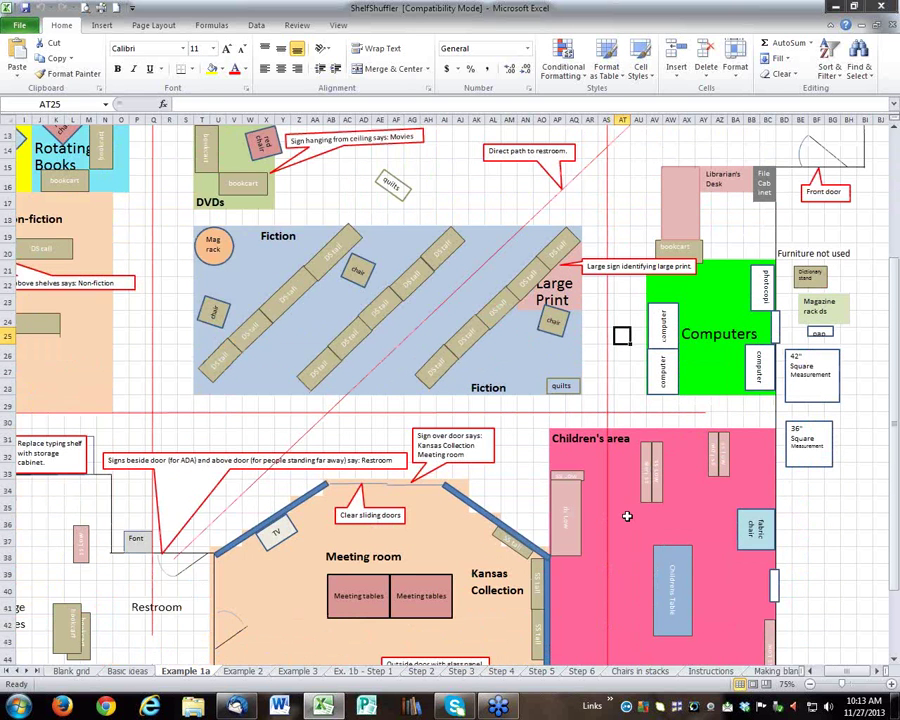
pyautogui.scroll(4, 522, 420)
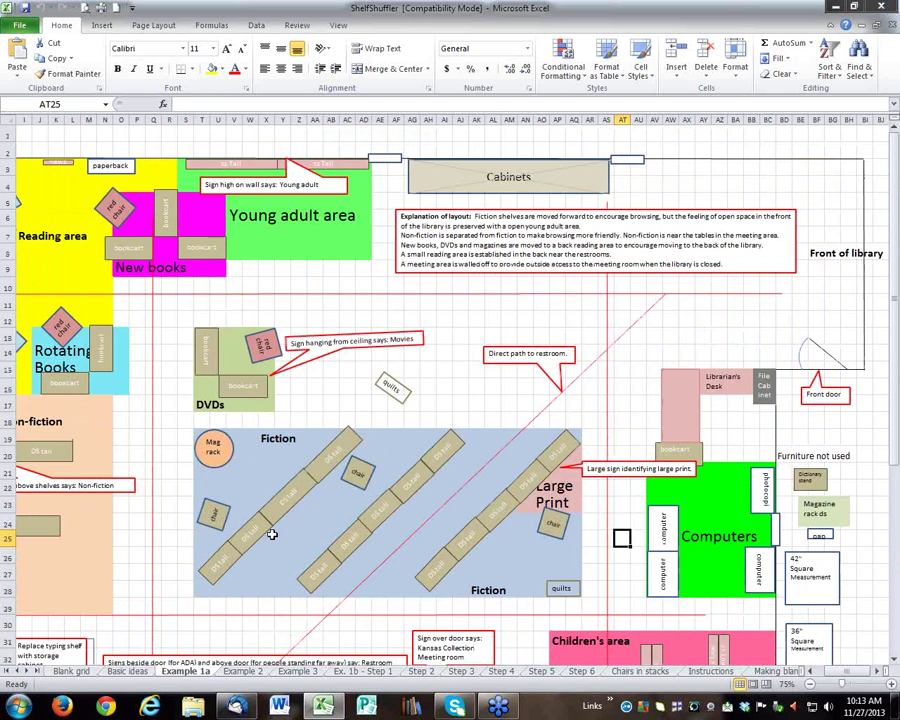
pyautogui.scroll(-1, 285, 548)
pyautogui.scroll(-2, 303, 565)
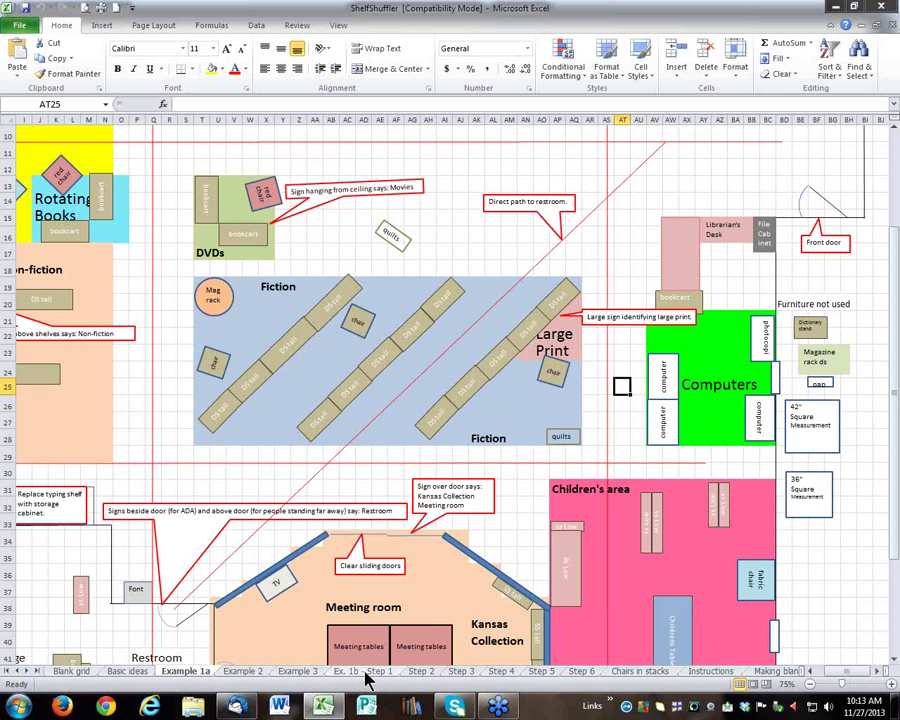
# Step: Review the 'Ex. 1b - Step 1' sheet, then go to the Step 2 power-path sheet
pyautogui.click(360, 671)
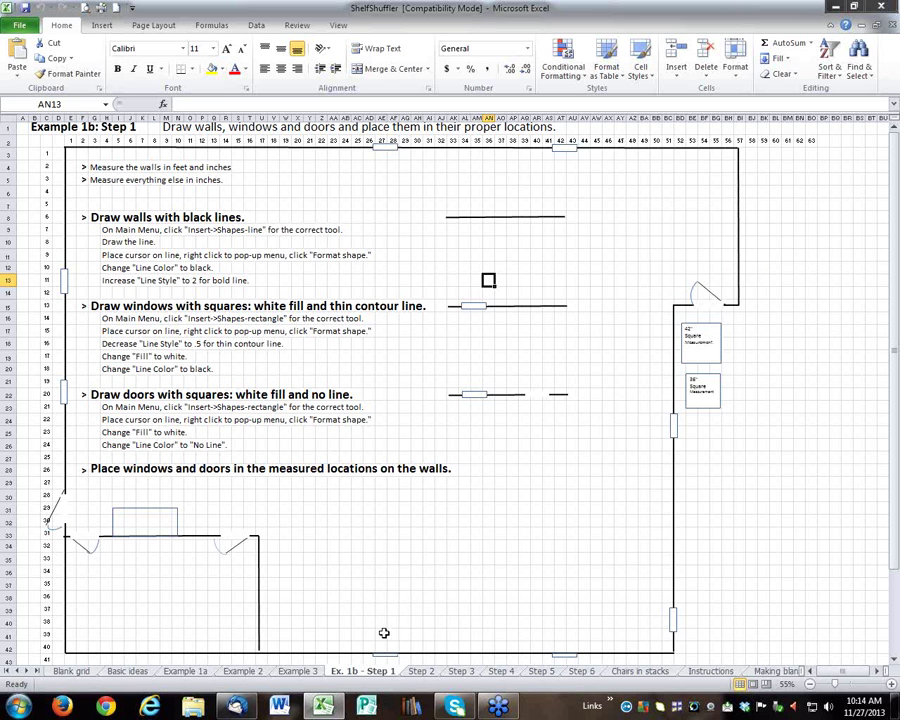
pyautogui.click(420, 674)
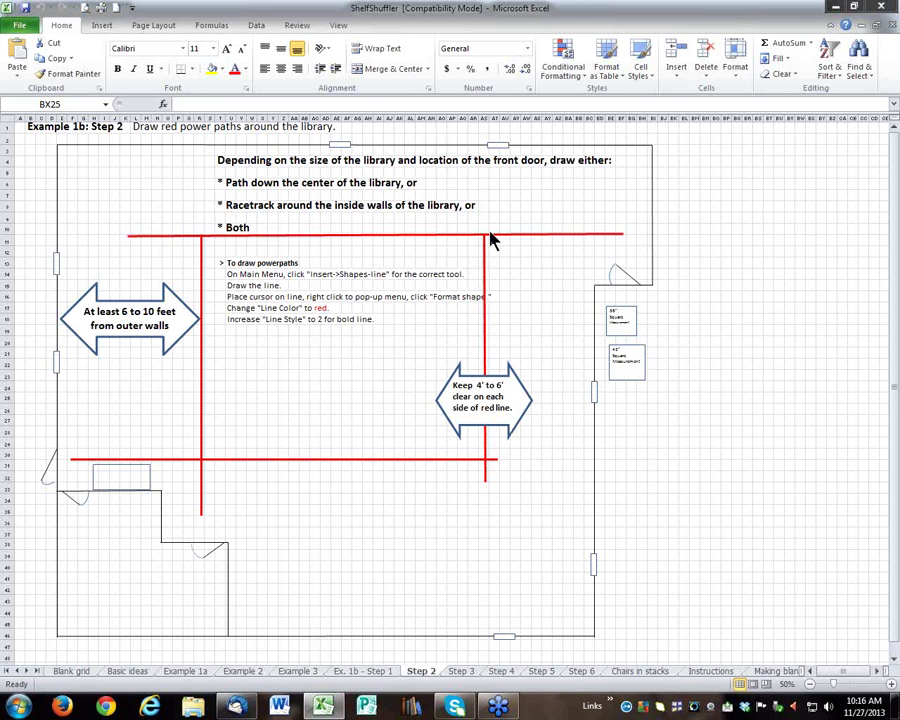
# Step: Show the Step 3 sheet with Fiction, DVDs and Computers placed along the power paths
pyautogui.click(461, 671)
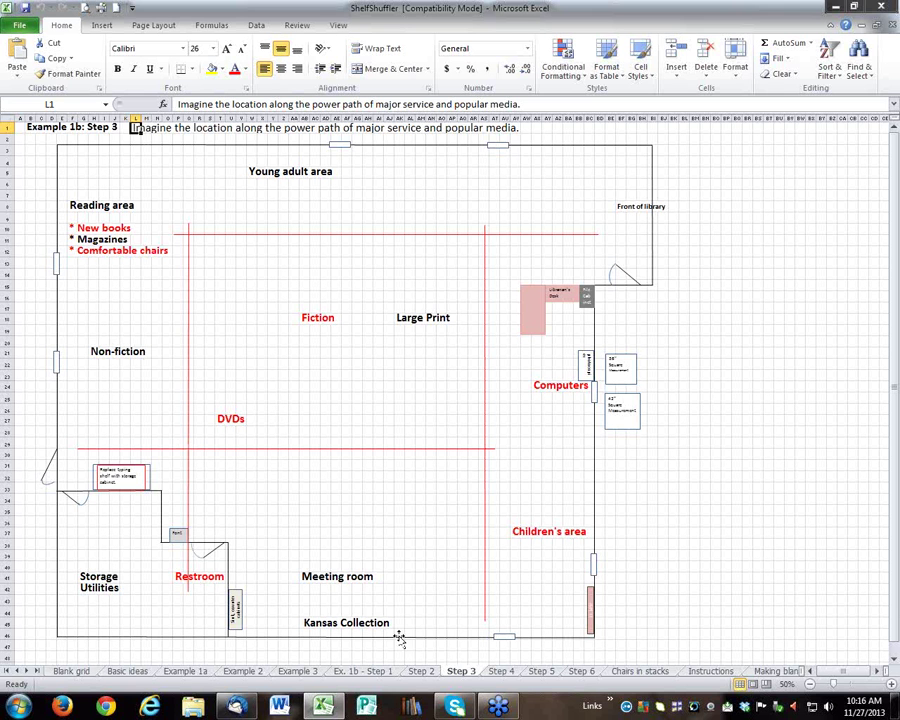
# Step: Show the Step 4 sheet with its scaled library furniture shapes and shelf-type notes
pyautogui.click(501, 672)
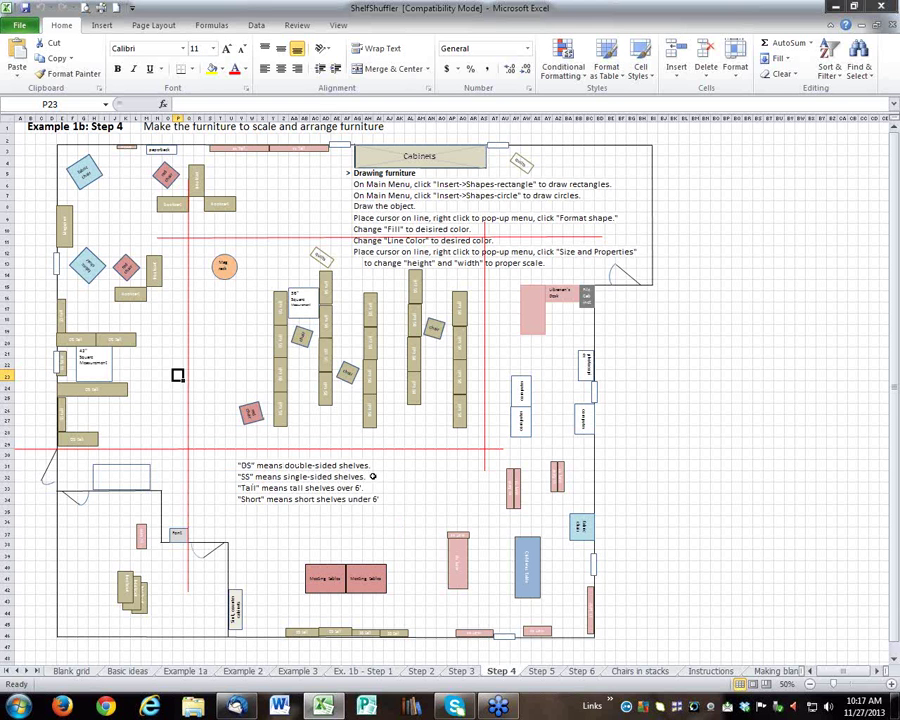
# Step: Zoom the Step 4 plan to 100% and scroll through the bookcarts, DS shelves and chairs
pyautogui.click(338, 27)
pyautogui.click(314, 55)
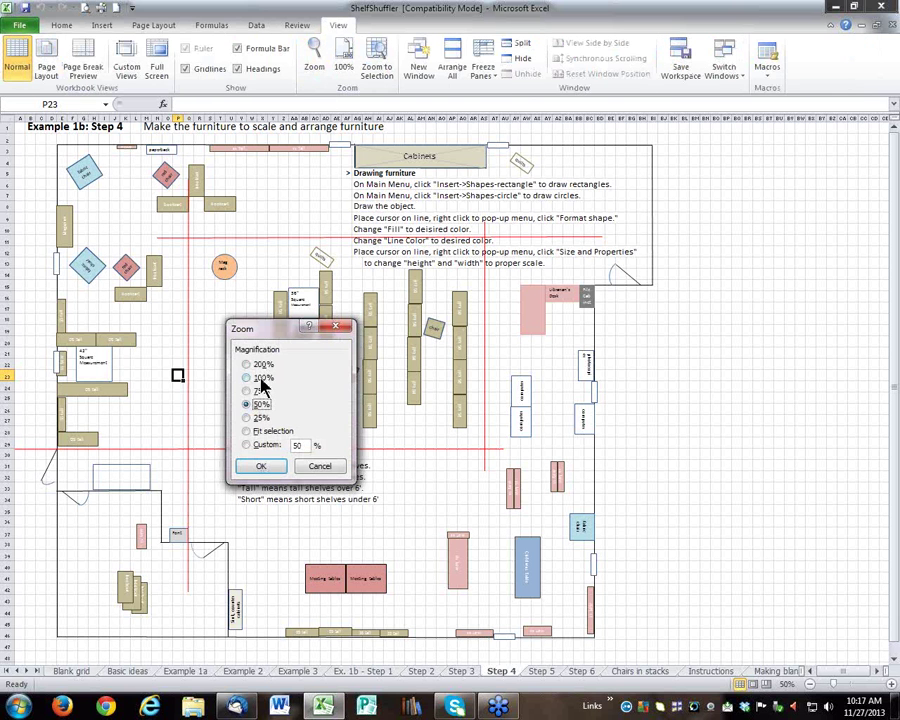
pyautogui.click(249, 379)
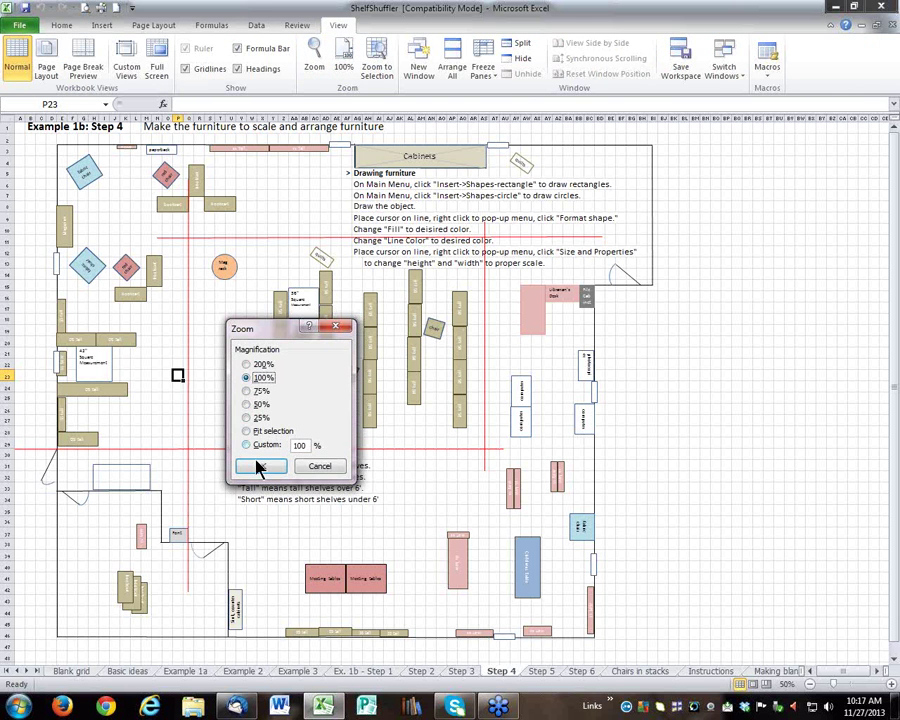
pyautogui.click(261, 467)
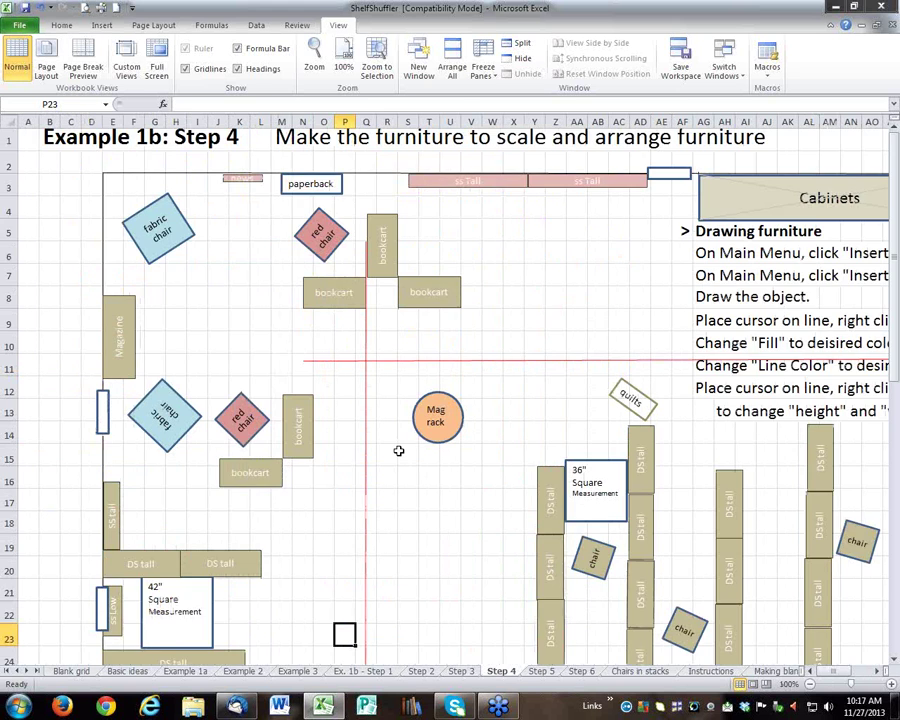
pyautogui.scroll(-2, 399, 449)
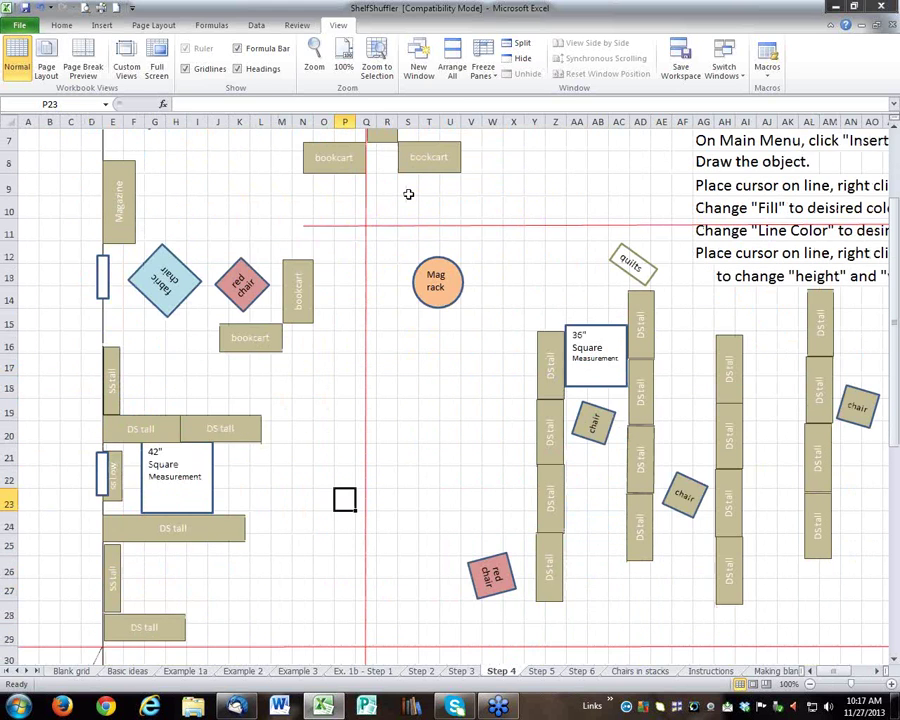
pyautogui.scroll(1, 405, 198)
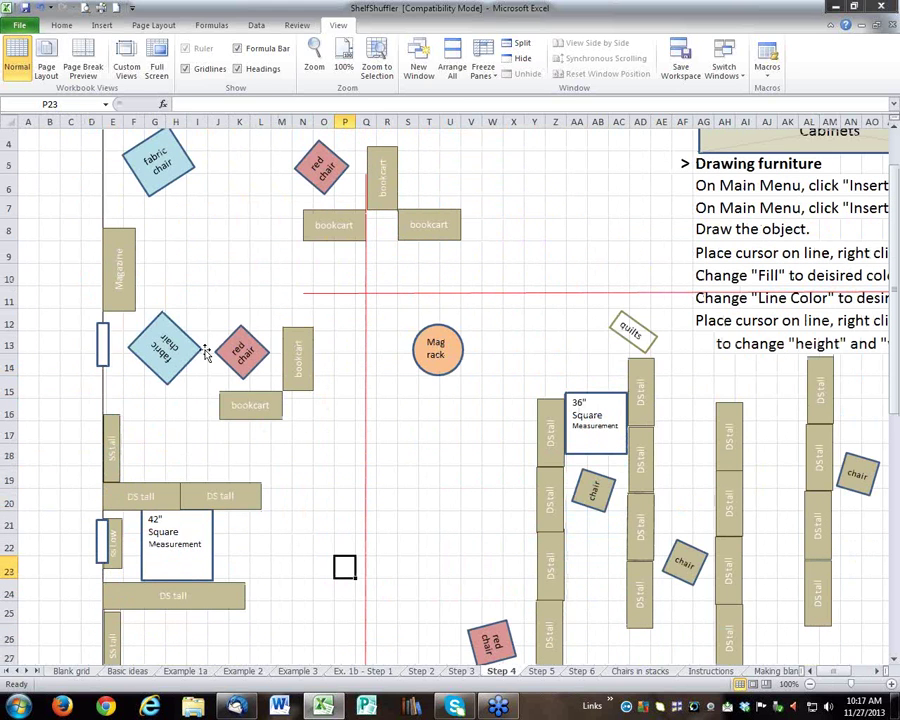
pyautogui.scroll(-5, 407, 407)
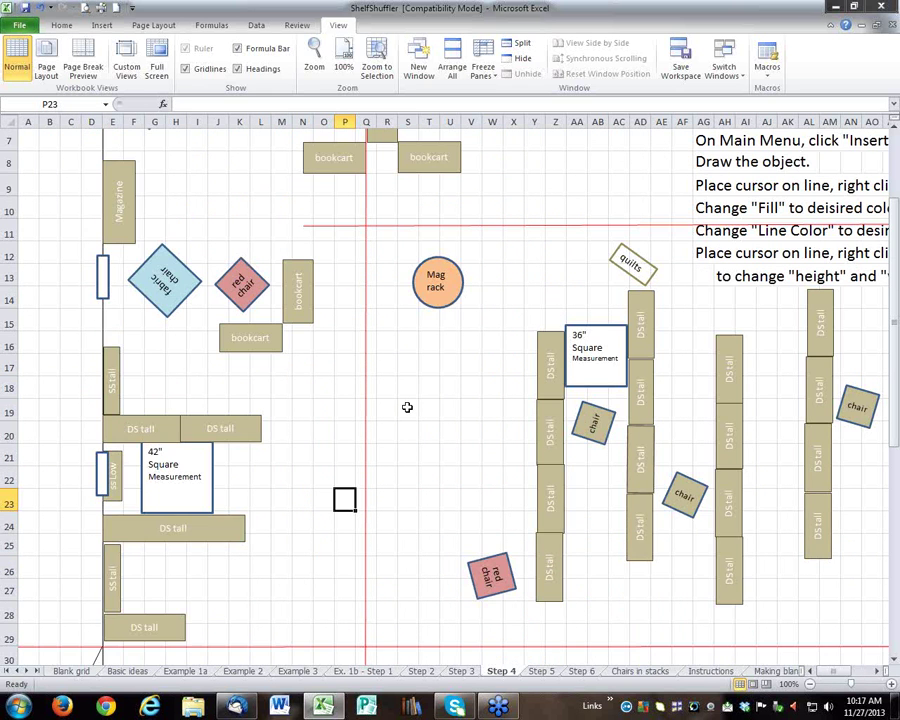
pyautogui.scroll(6, 407, 407)
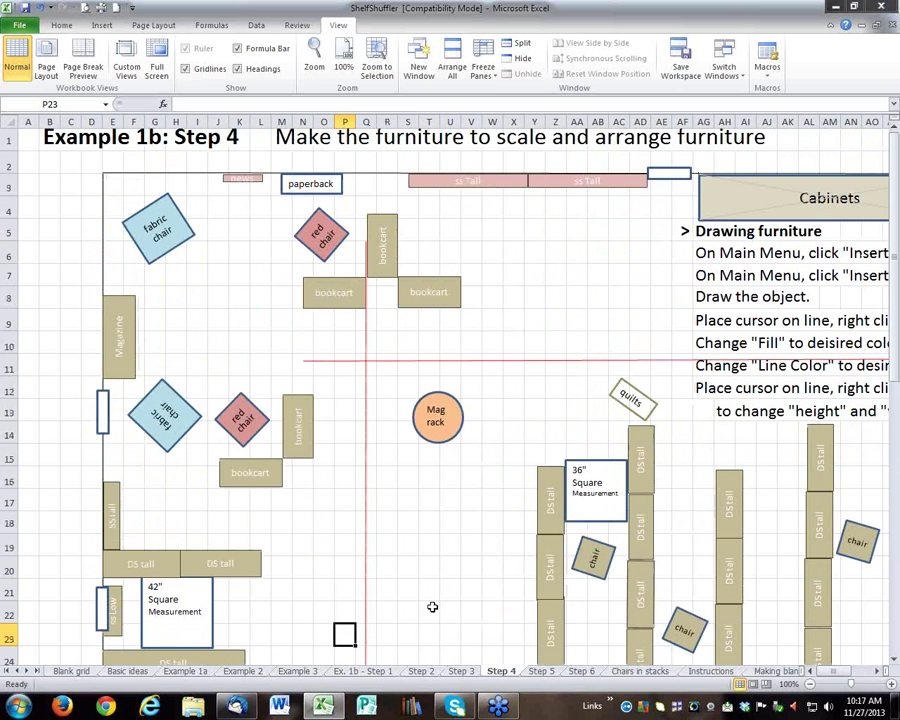
# Step: On Step 5, give the empty cells beside Cabinets above Front of library a light green fill
pyautogui.click(542, 676)
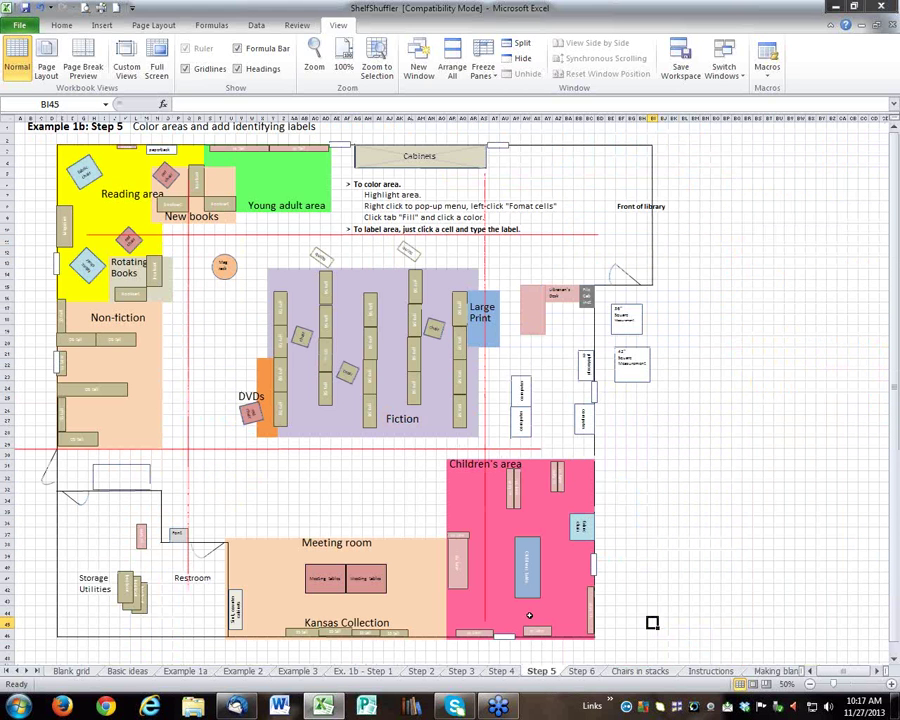
pyautogui.moveTo(544, 150); pyautogui.dragTo(619, 191)
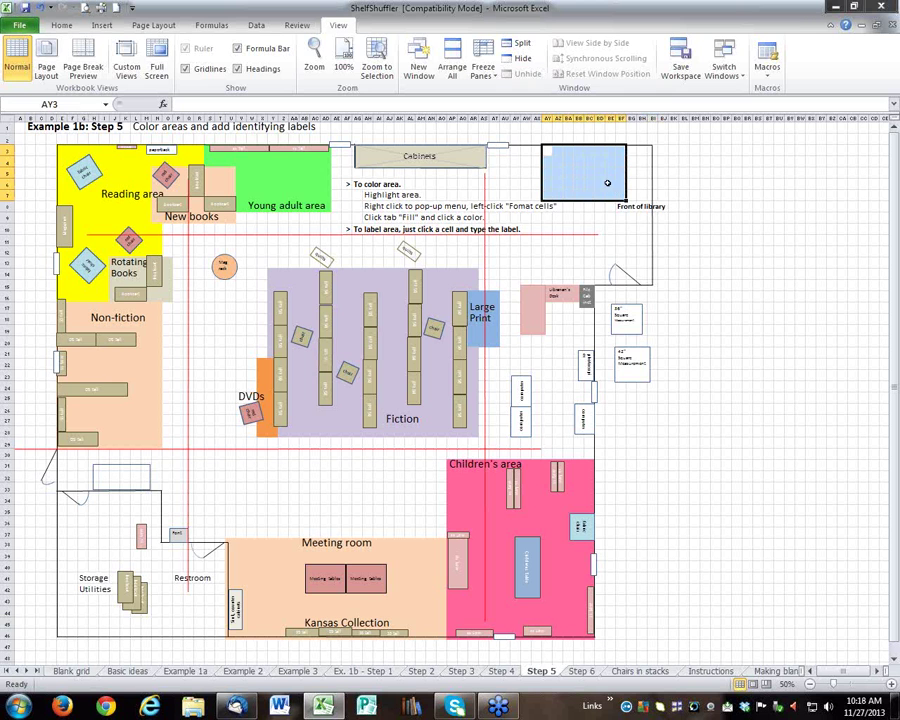
pyautogui.rightClick(607, 183)
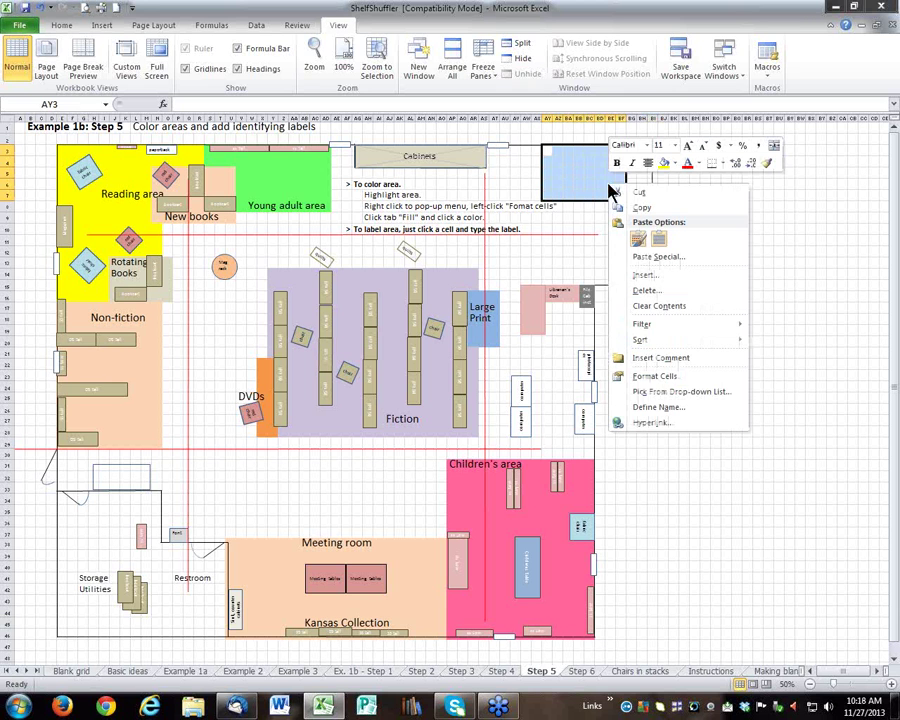
pyautogui.click(650, 377)
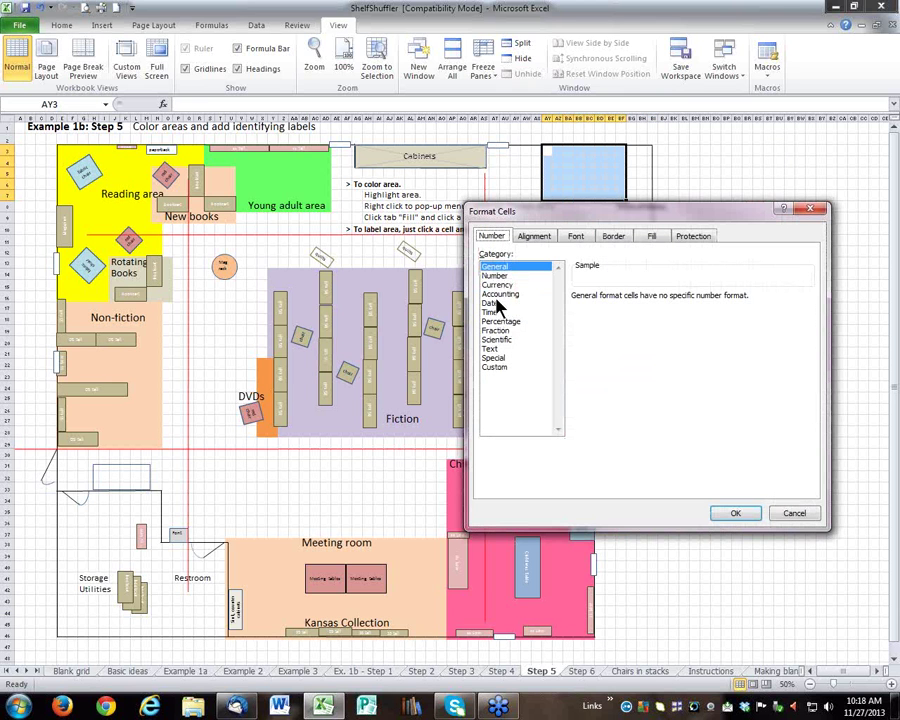
pyautogui.click(652, 238)
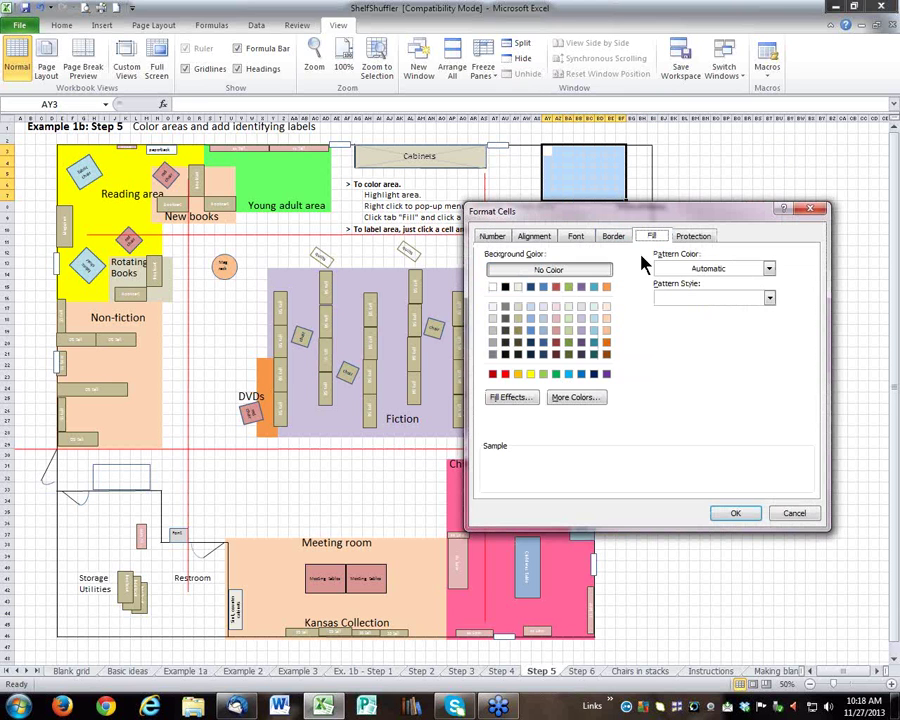
pyautogui.click(543, 375)
pyautogui.click(732, 516)
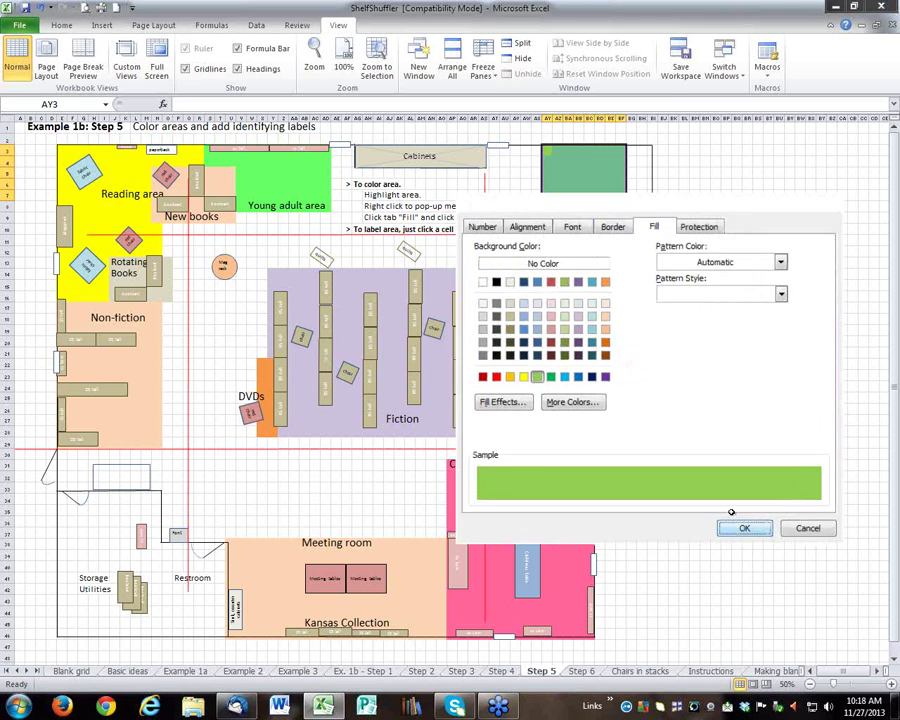
pyautogui.click(589, 229)
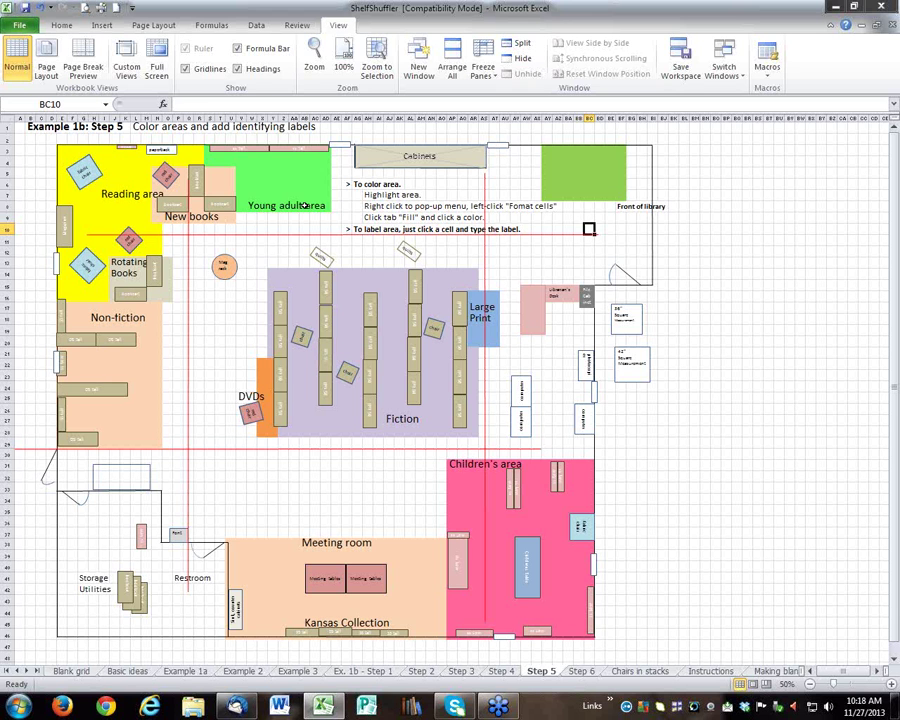
pyautogui.scroll(-1, 305, 205)
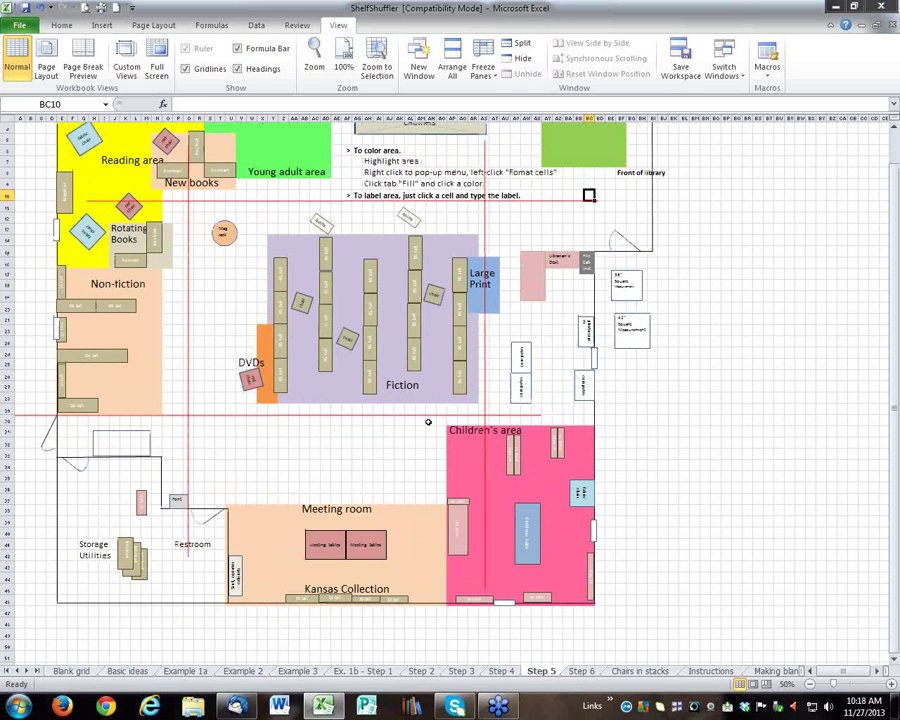
# Step: Browse the Step 6 sheet, then move on to the Chairs in stacks sheet
pyautogui.click(582, 671)
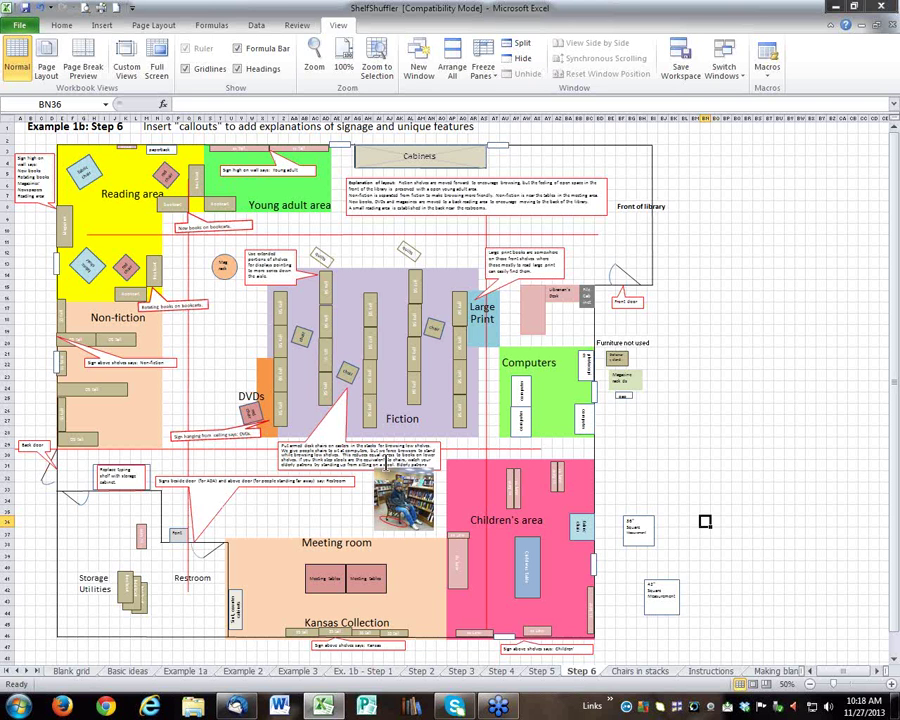
pyautogui.scroll(-1, 390, 468)
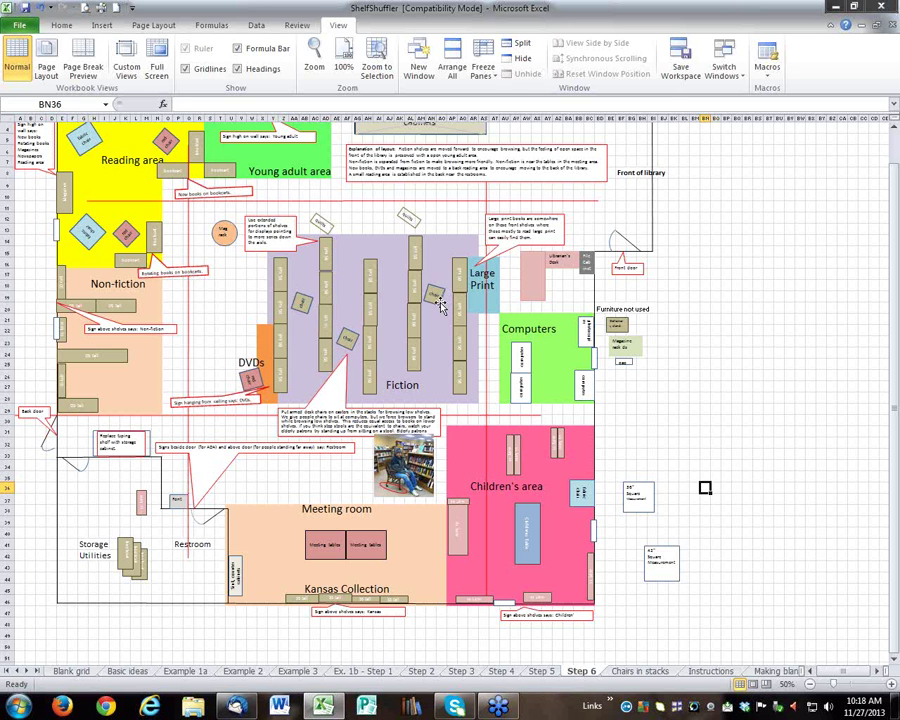
pyautogui.click(630, 671)
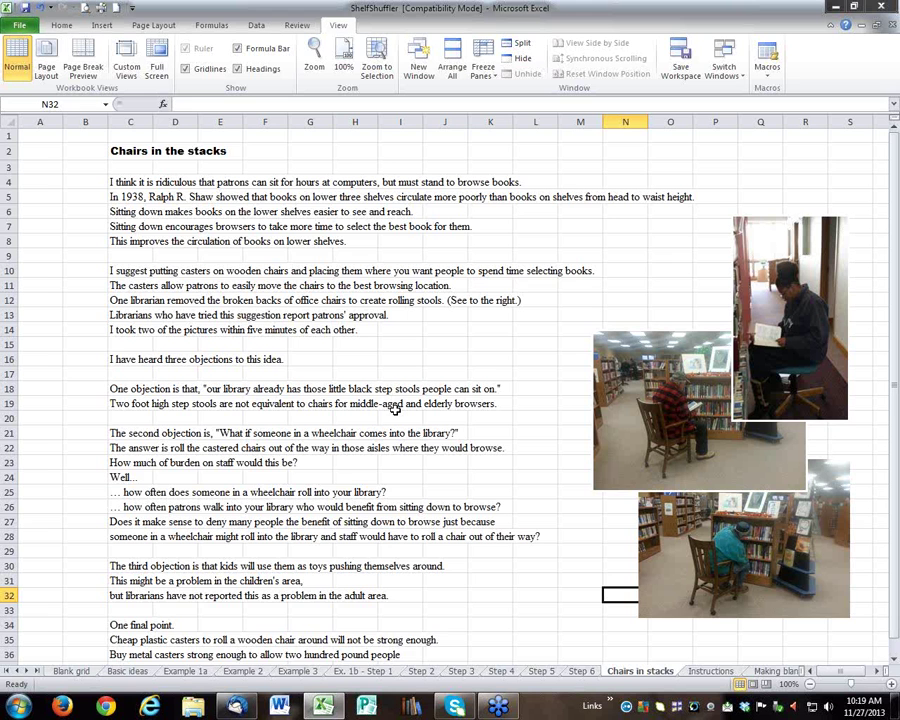
pyautogui.scroll(-1, 395, 408)
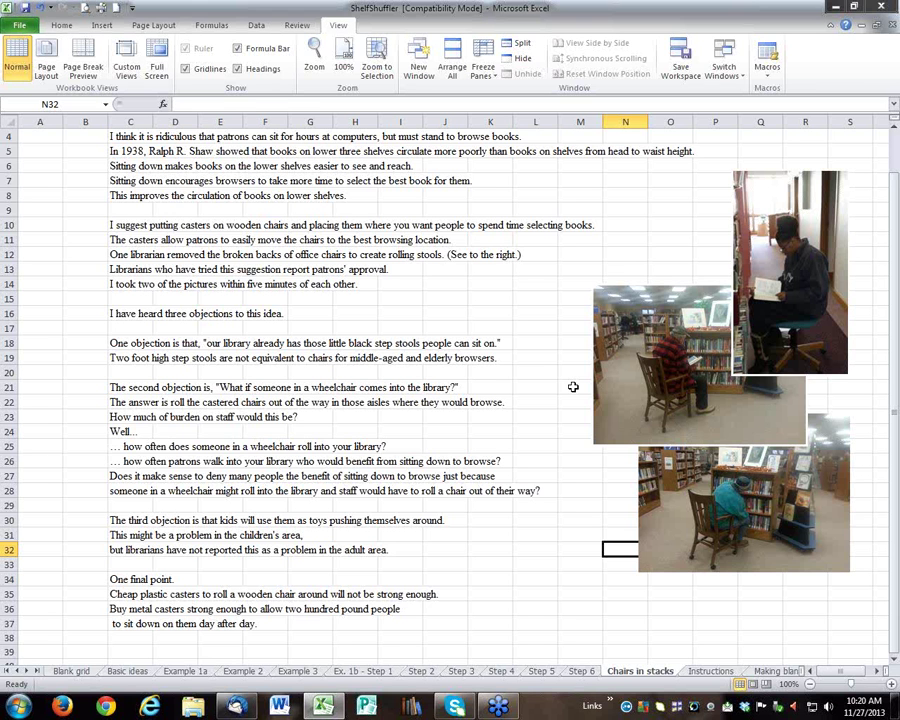
pyautogui.scroll(1, 573, 387)
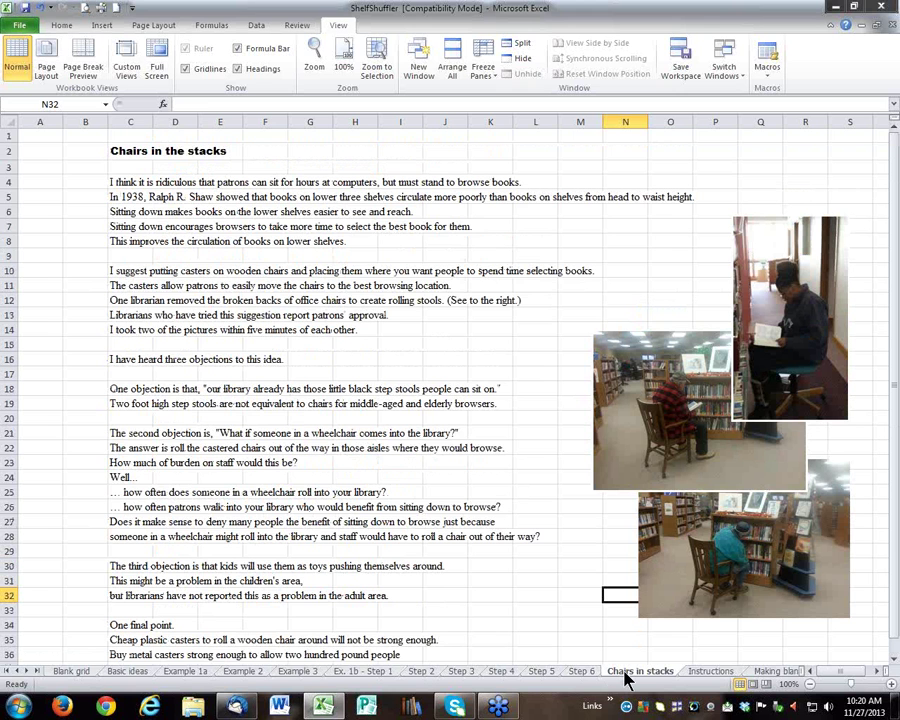
# Step: Flip through Basic ideas, Example 1a, Example 2 and Example 3, ending on Blank grid
pyautogui.click(118, 672)
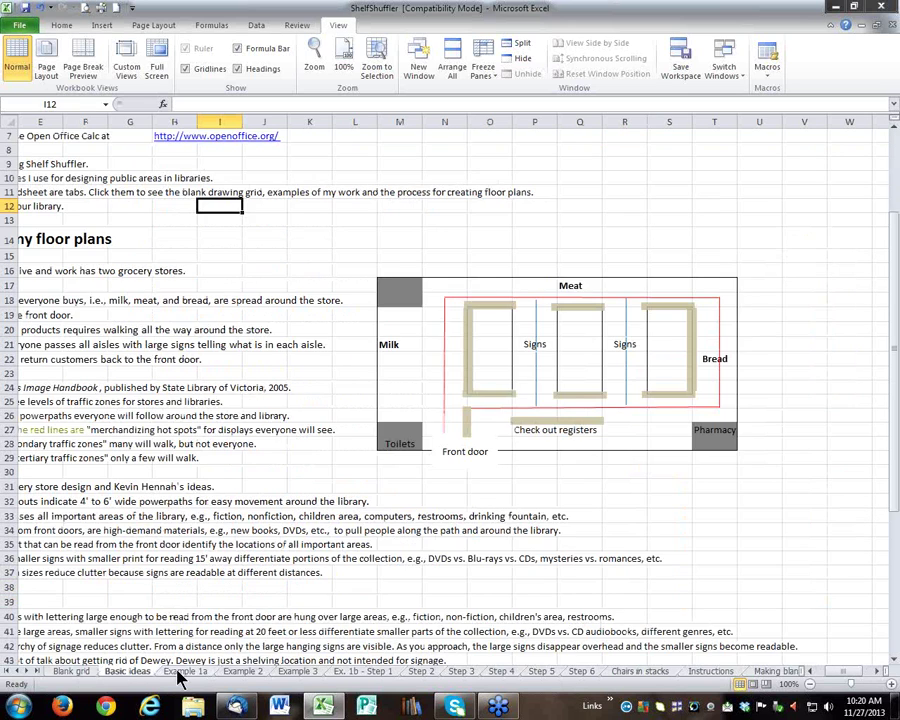
pyautogui.click(181, 674)
pyautogui.click(230, 675)
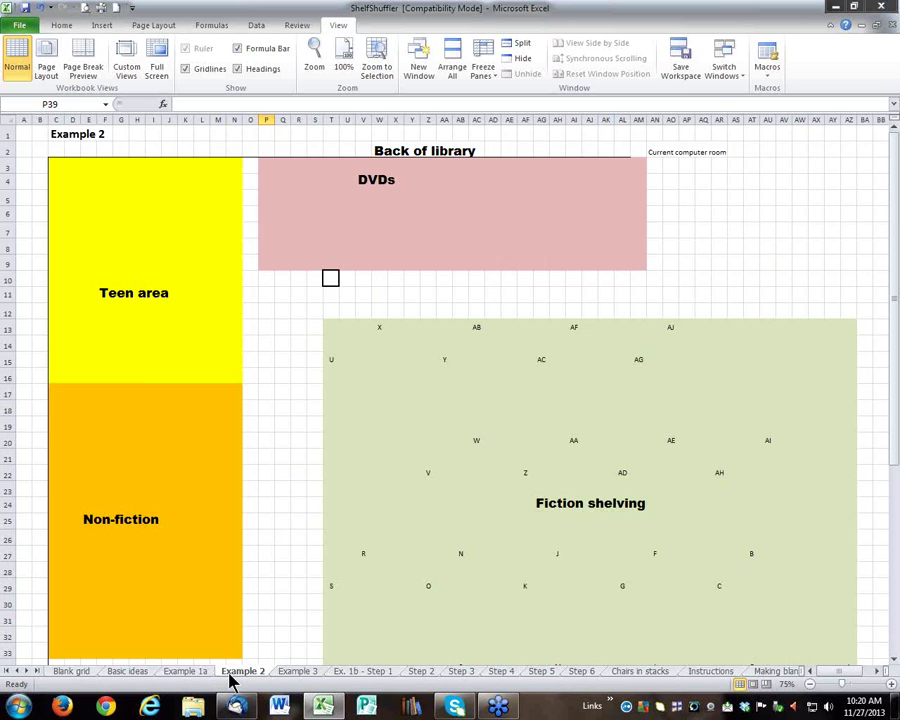
pyautogui.click(297, 671)
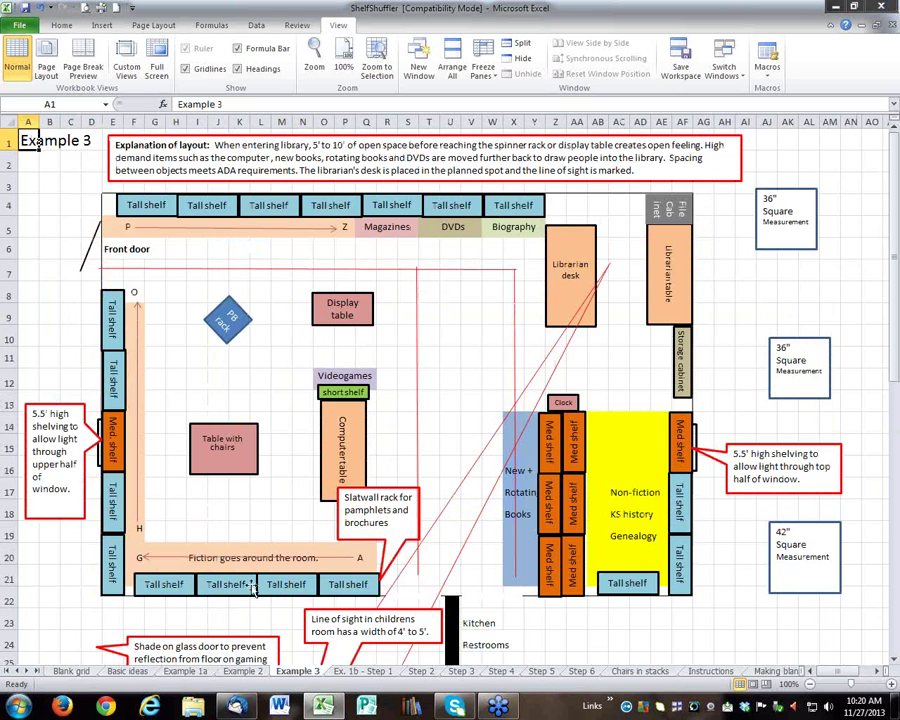
pyautogui.click(70, 671)
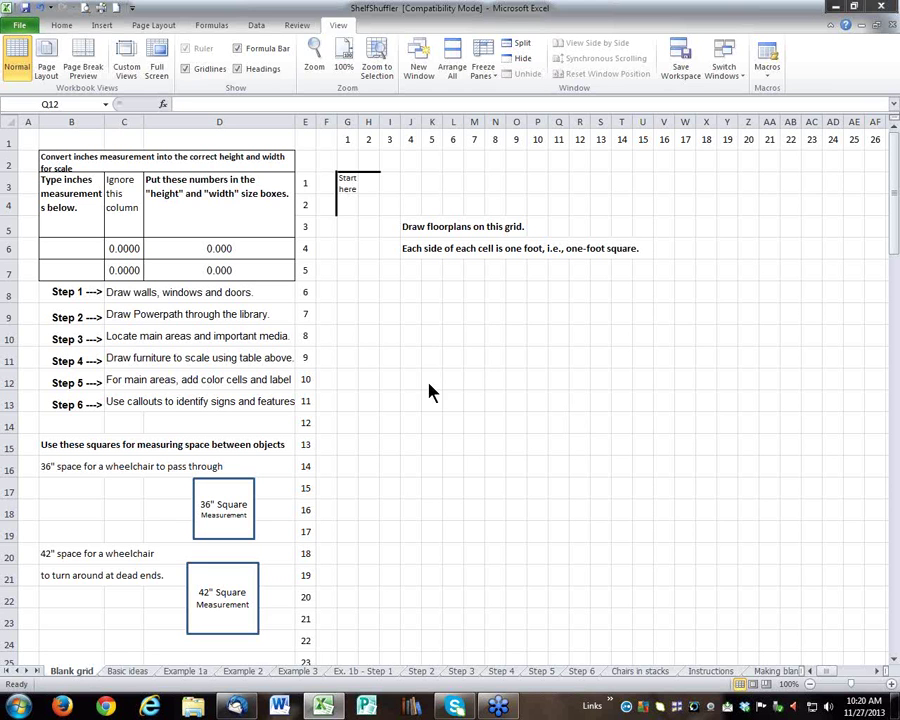
pyautogui.click(80, 674)
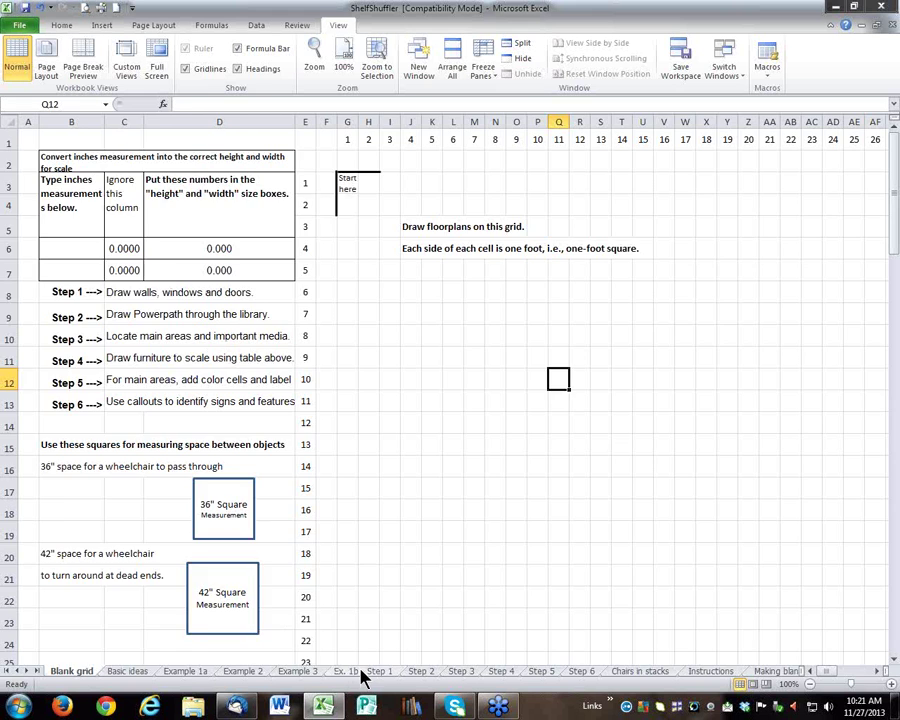
pyautogui.click(363, 671)
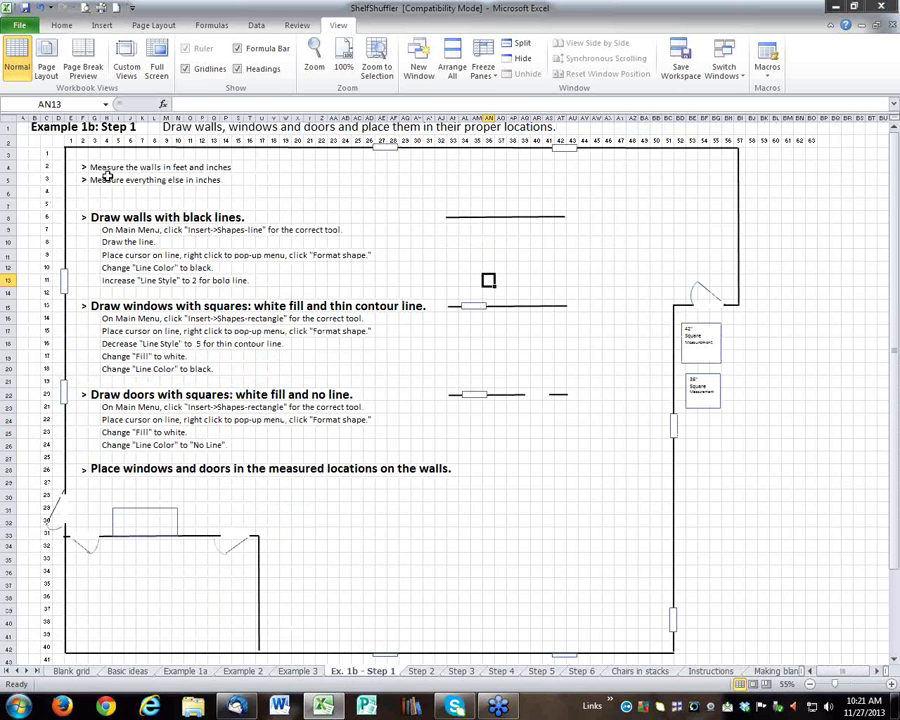
pyautogui.click(71, 671)
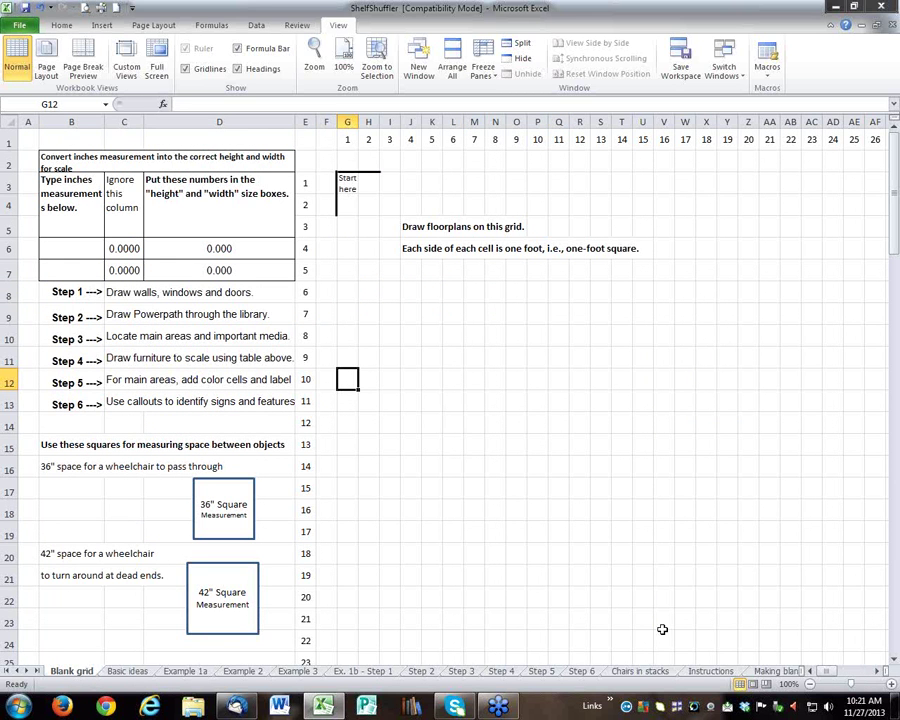
pyautogui.click(882, 676)
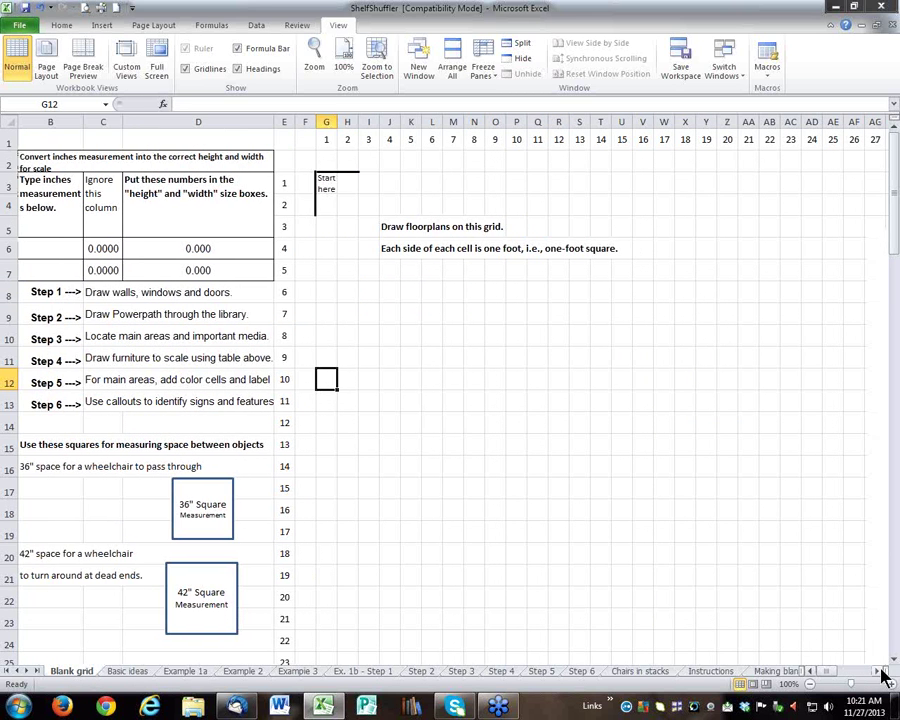
pyautogui.click(882, 676)
pyautogui.click(882, 676)
pyautogui.click(882, 676)
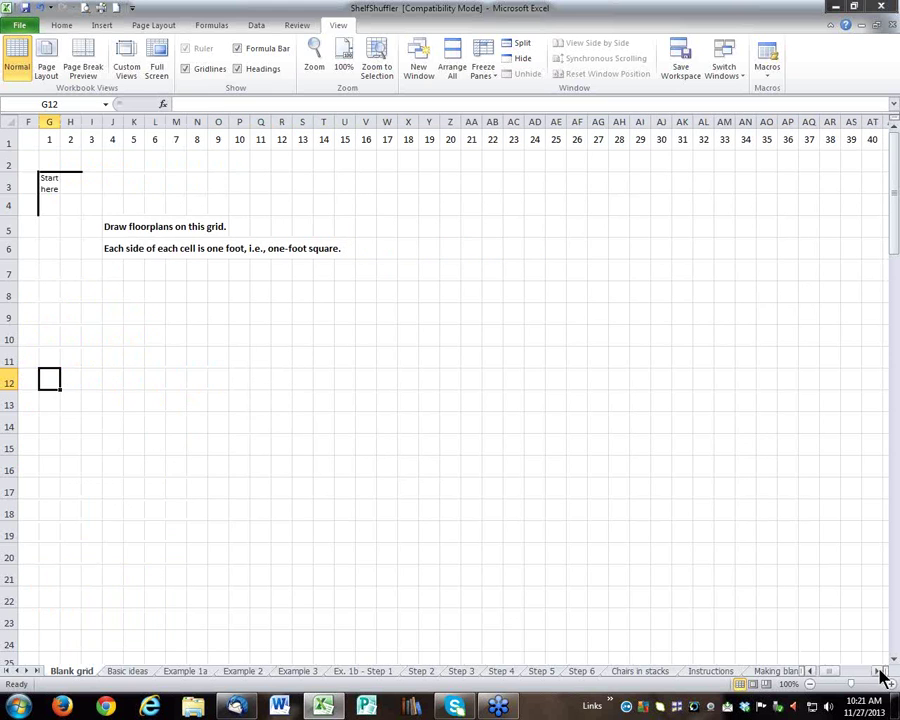
pyautogui.click(812, 675)
pyautogui.click(812, 675)
pyautogui.click(812, 675)
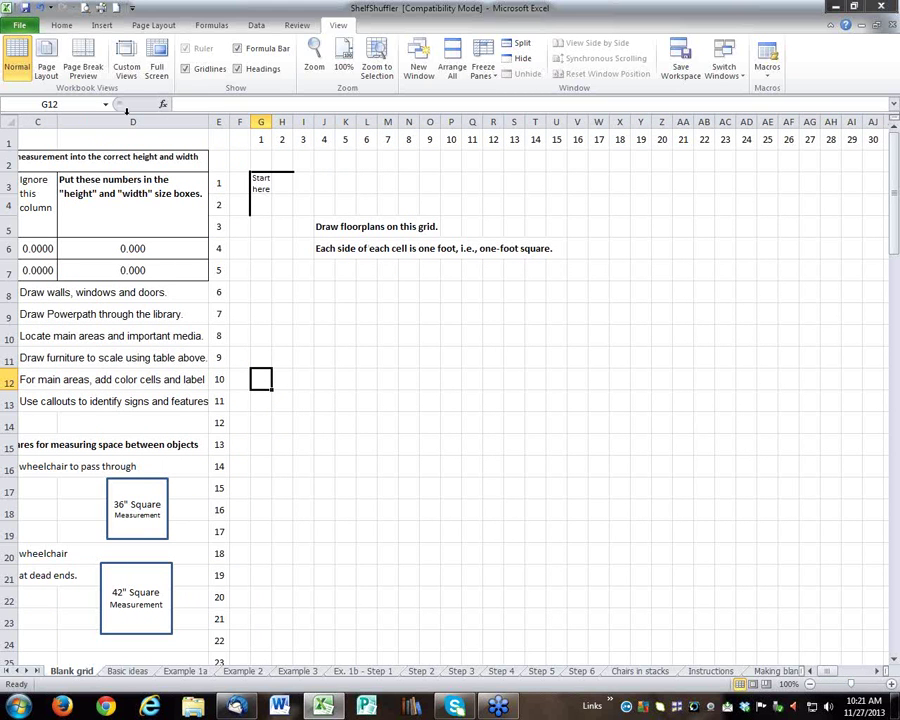
# Step: Draw a 12.51"-wide straight wall line along row 2 rightward from the Start here mark at G2
pyautogui.click(101, 28)
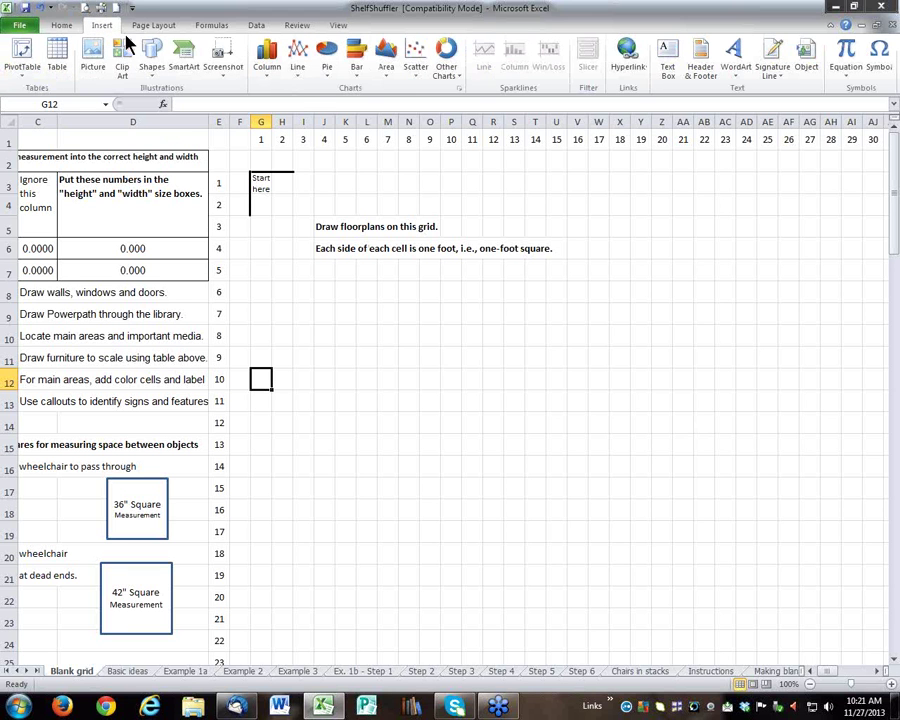
pyautogui.click(150, 55)
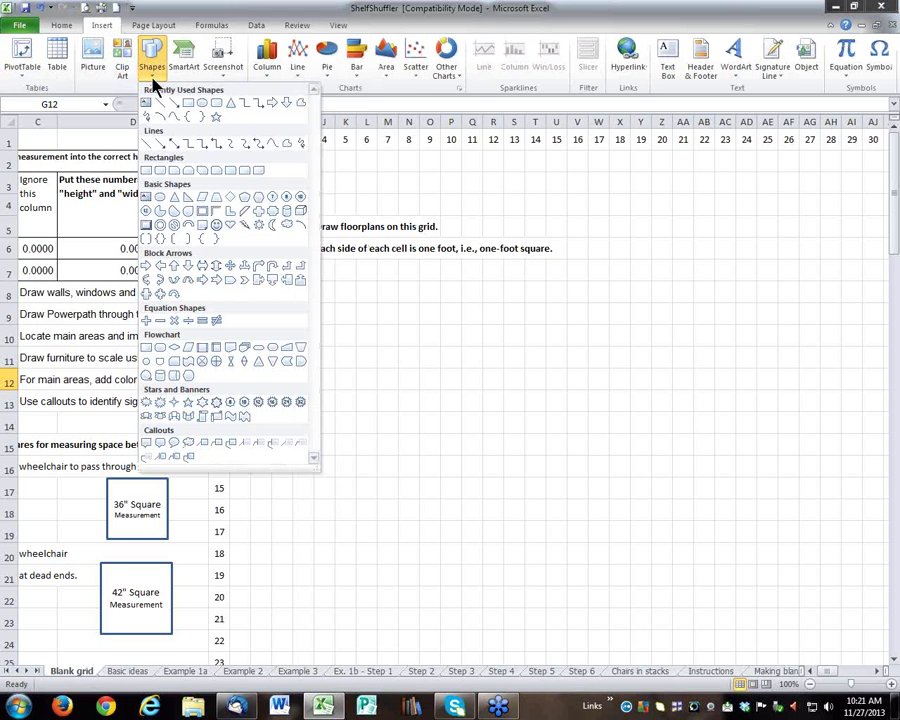
pyautogui.click(159, 104)
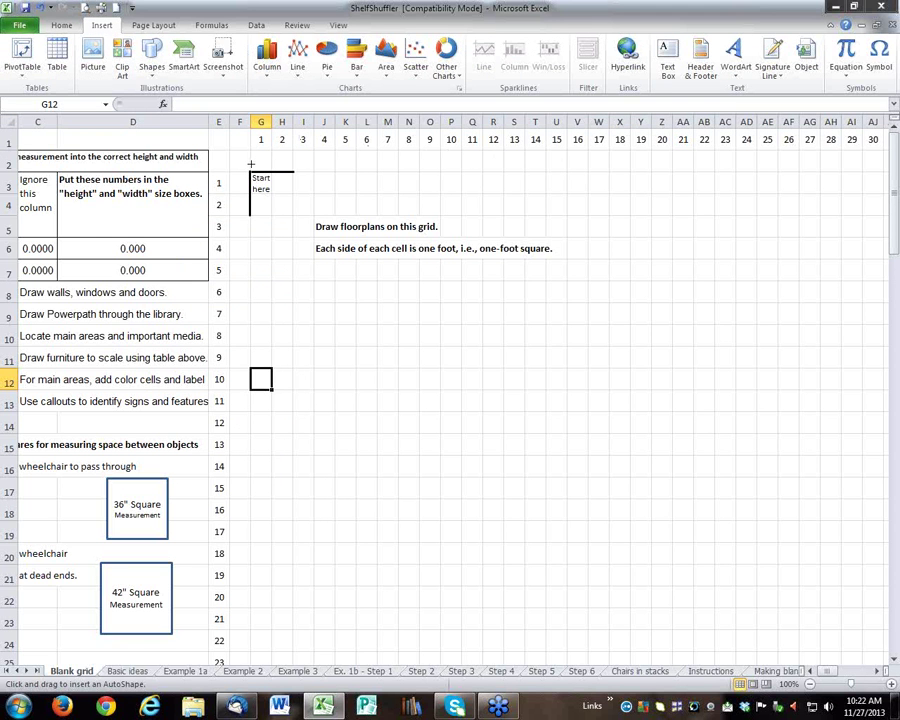
pyautogui.moveTo(256, 163)
pyautogui.mouseDown()
pyautogui.moveTo(604, 168)
pyautogui.moveTo(887, 158)
pyautogui.moveTo(763, 165)
pyautogui.moveTo(817, 157)
pyautogui.mouseUp()
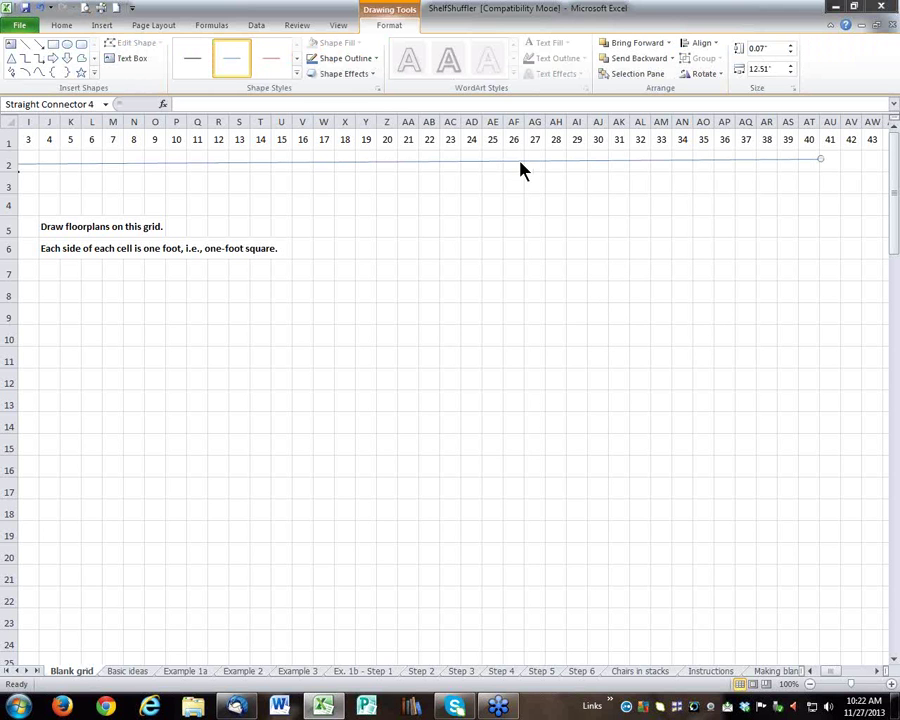
# Step: Make the top wall line black and raise its width from 0.75 pt to 2 pt
pyautogui.rightClick(519, 163)
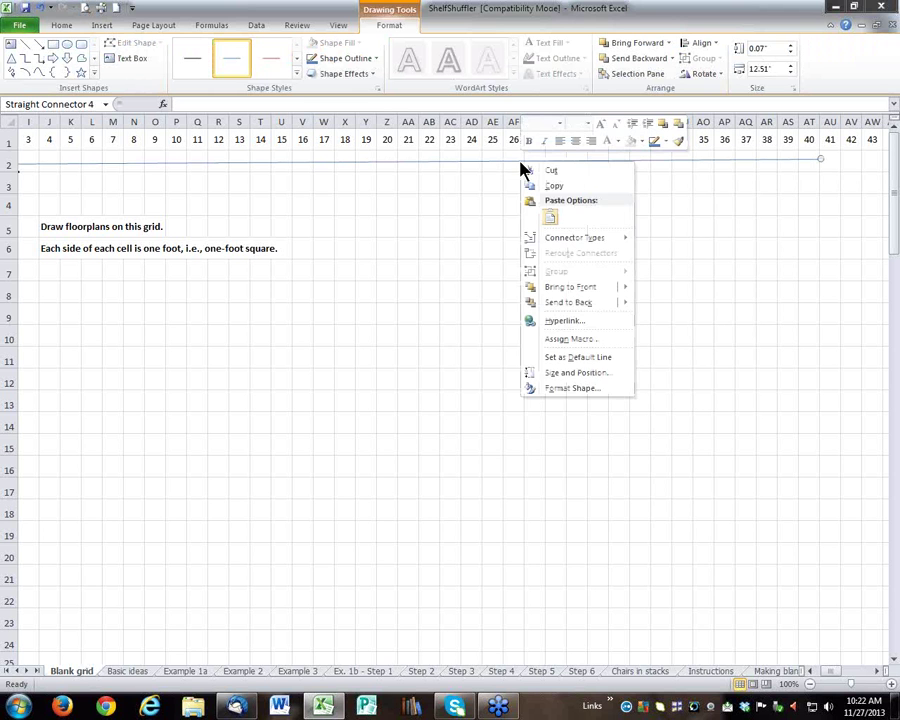
pyautogui.click(570, 388)
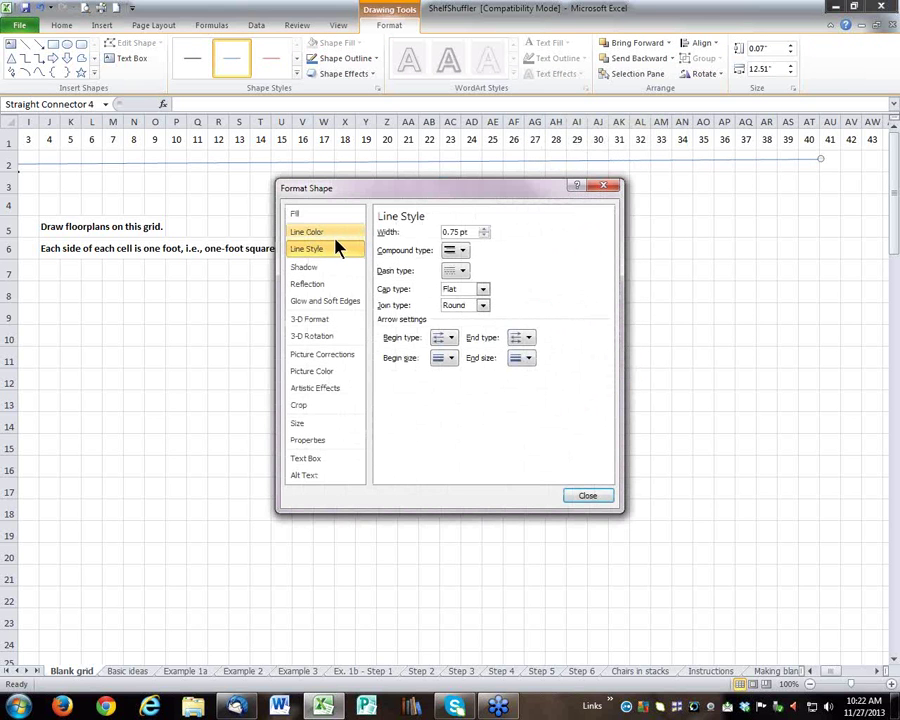
pyautogui.click(314, 235)
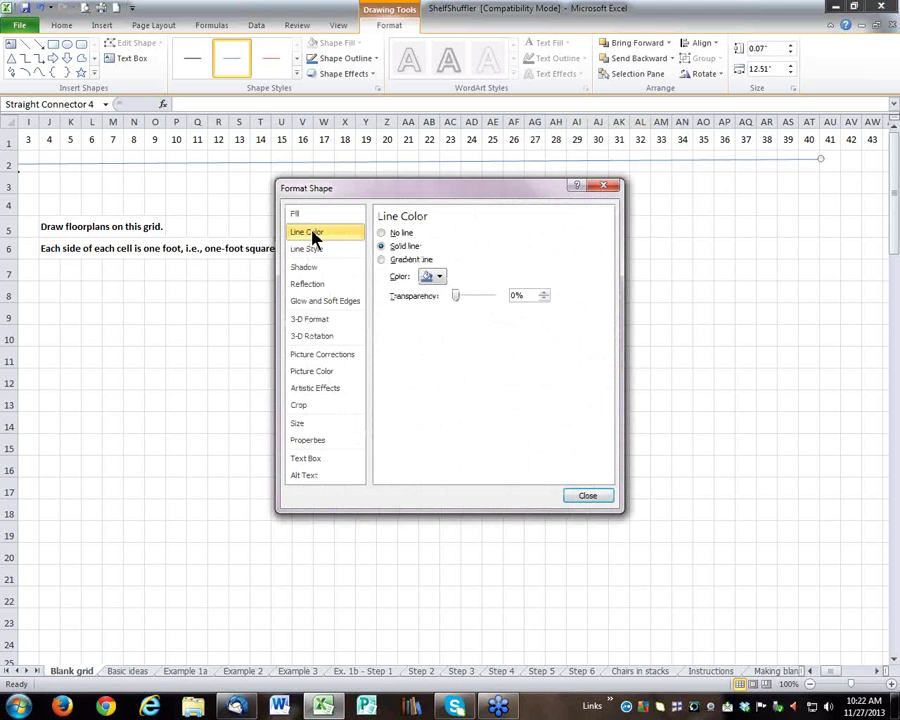
pyautogui.click(439, 279)
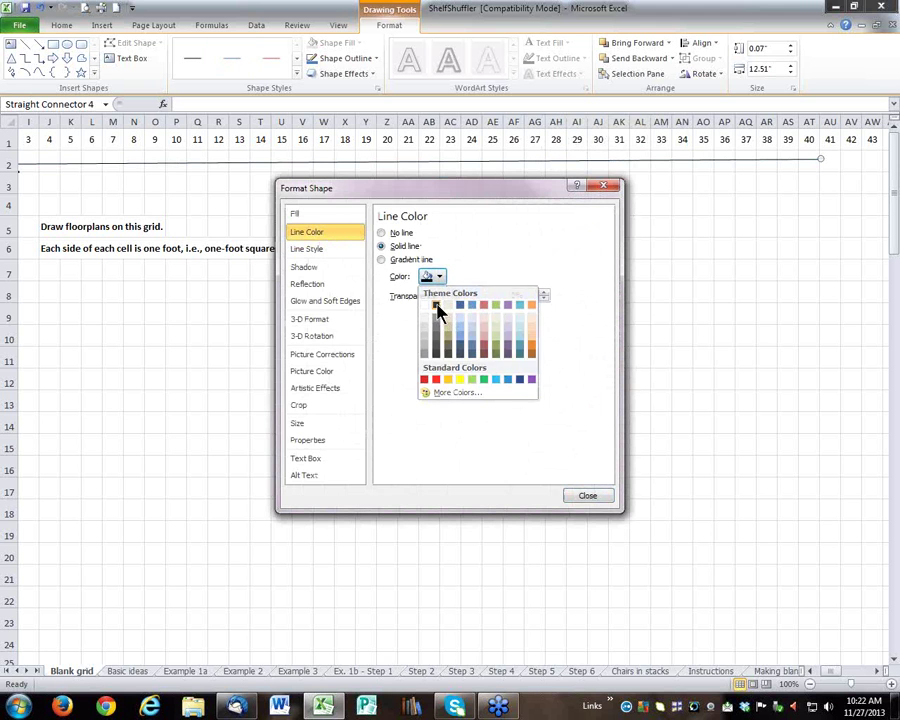
pyautogui.click(437, 306)
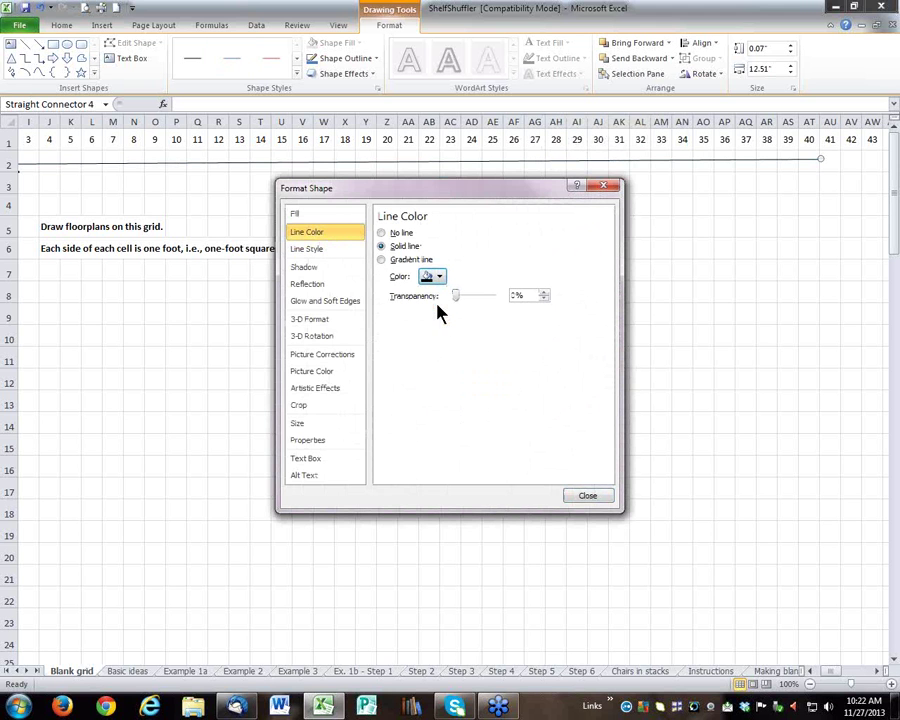
pyautogui.click(322, 252)
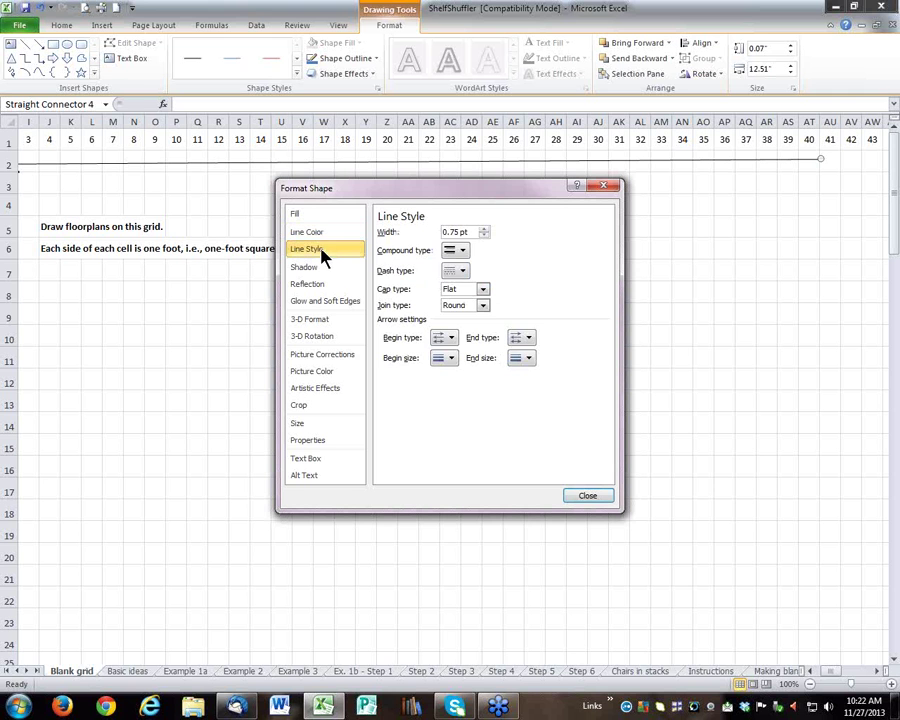
pyautogui.doubleClick(458, 232)
pyautogui.write('2')
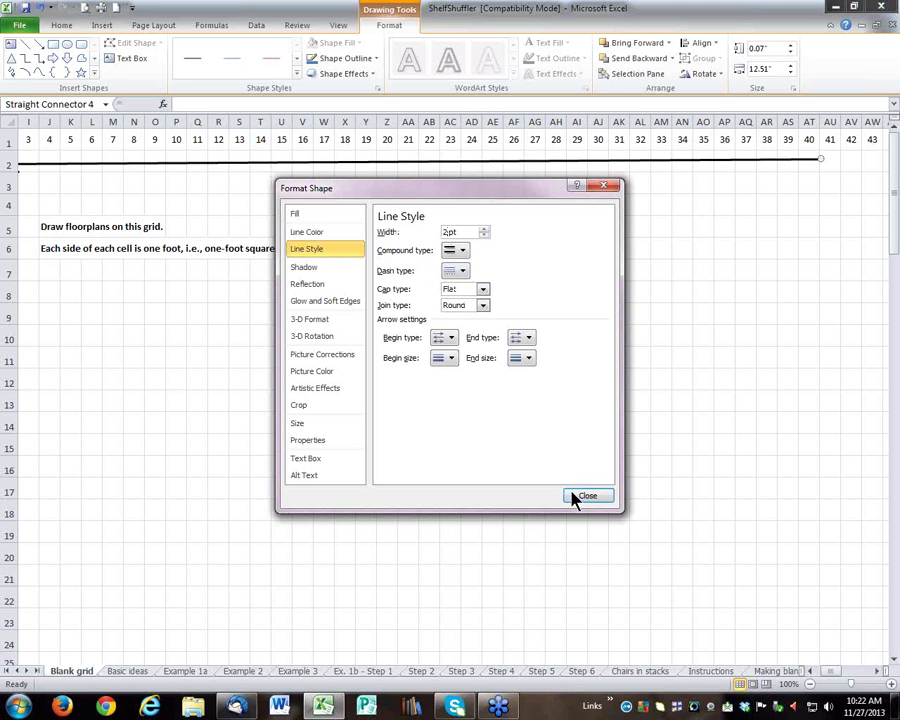
pyautogui.click(578, 497)
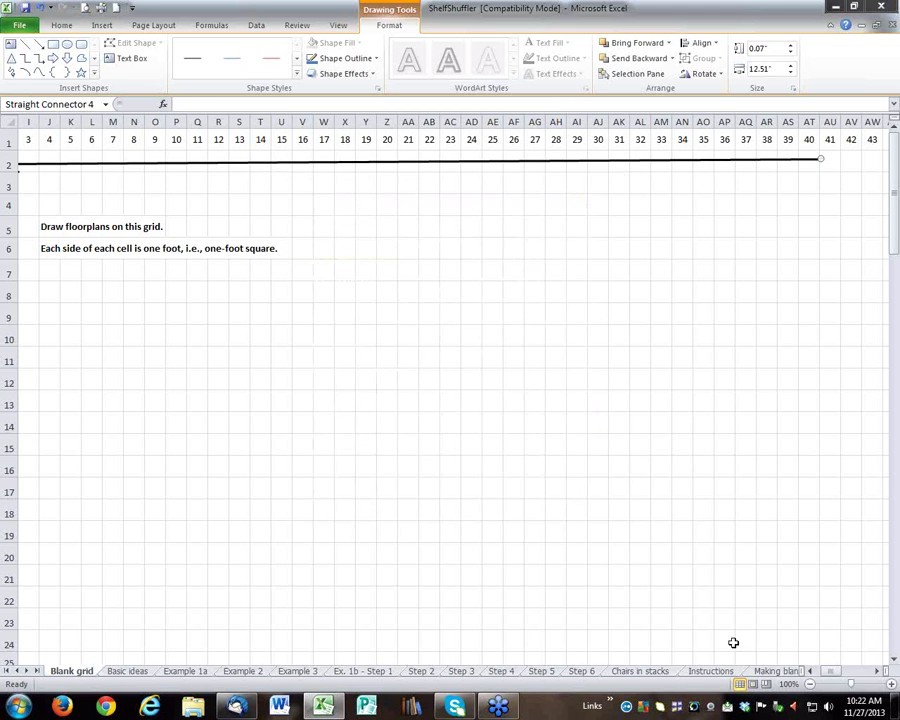
# Step: Extend the right end of the top wall line slightly and dismiss the antivirus notification
pyautogui.click(809, 671)
pyautogui.click(809, 671)
pyautogui.click(809, 671)
pyautogui.click(809, 671)
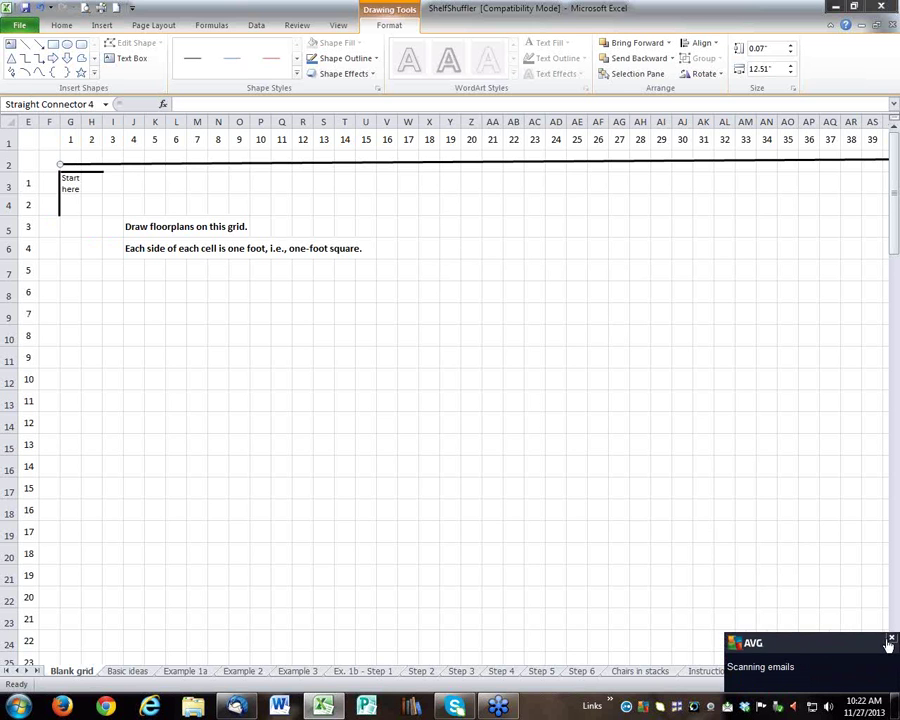
pyautogui.click(891, 638)
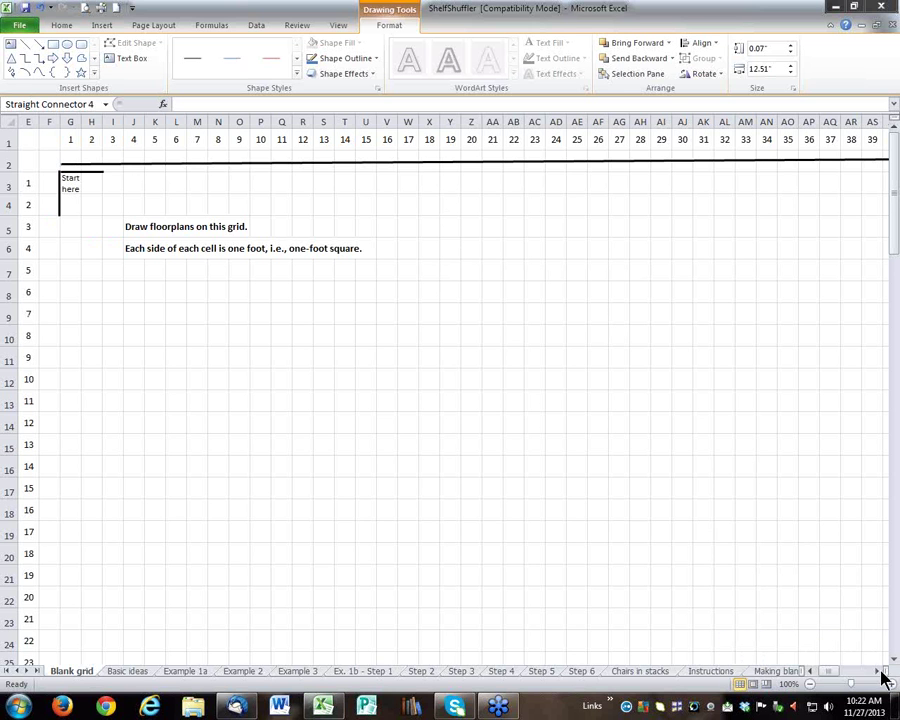
pyautogui.click(881, 672)
pyautogui.click(880, 672)
pyautogui.click(880, 672)
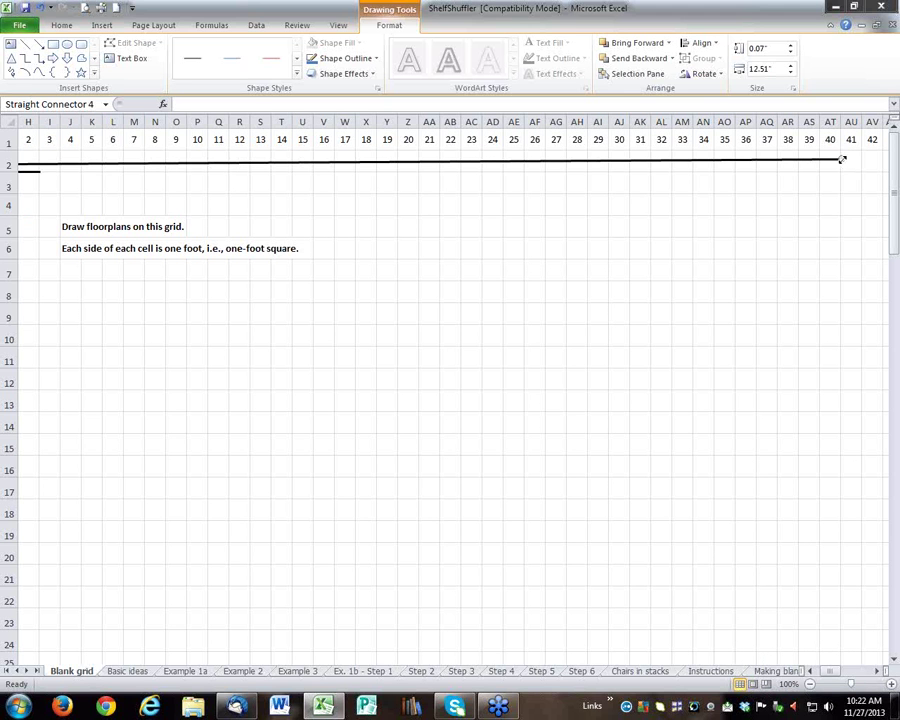
pyautogui.moveTo(845, 160); pyautogui.dragTo(852, 160)
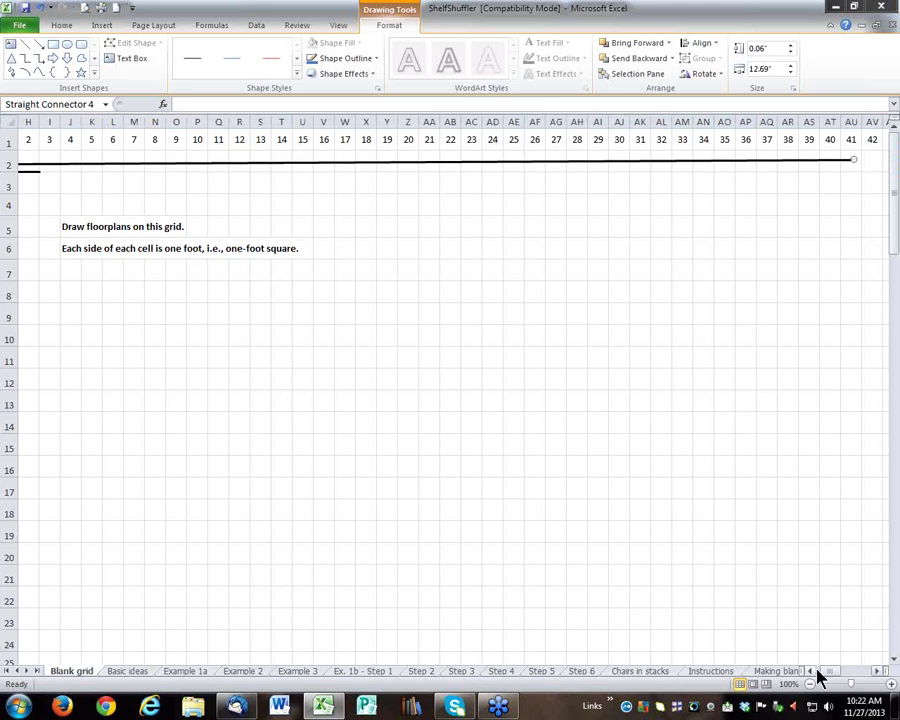
pyautogui.click(812, 671)
pyautogui.click(812, 671)
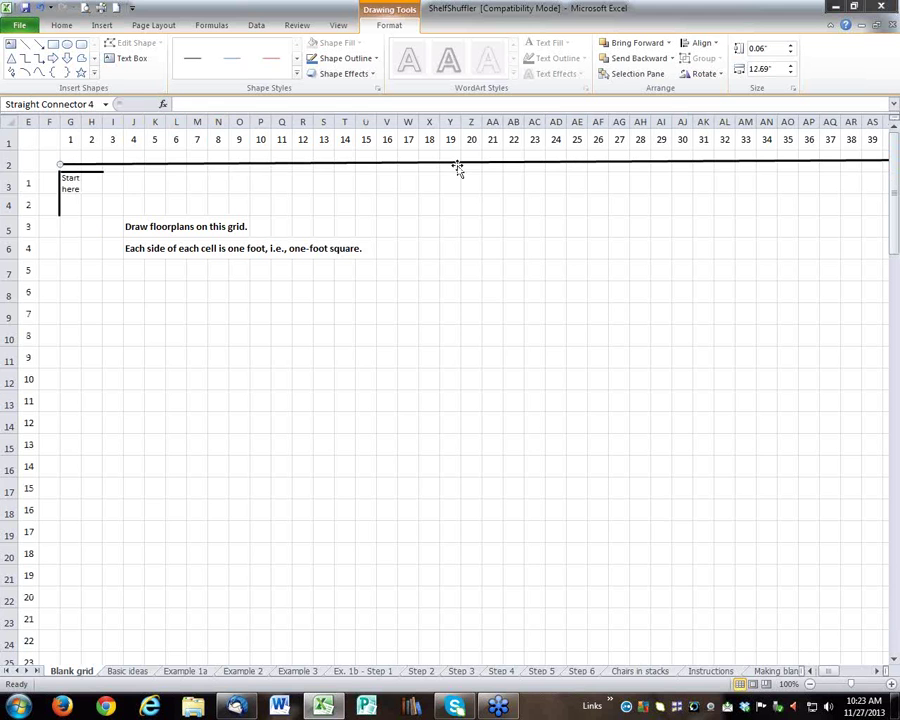
# Step: Duplicate the top wall and move the copy down as the bottom wall near row 31
pyautogui.moveTo(459, 162); pyautogui.dragTo(456, 172)
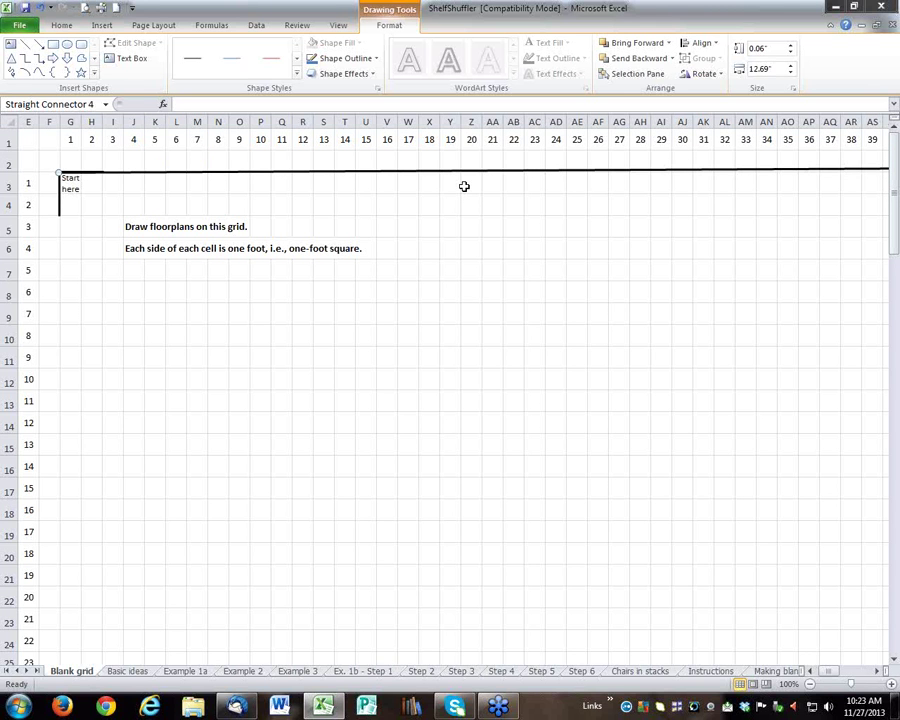
pyautogui.hotkey('ctrl', 'd')
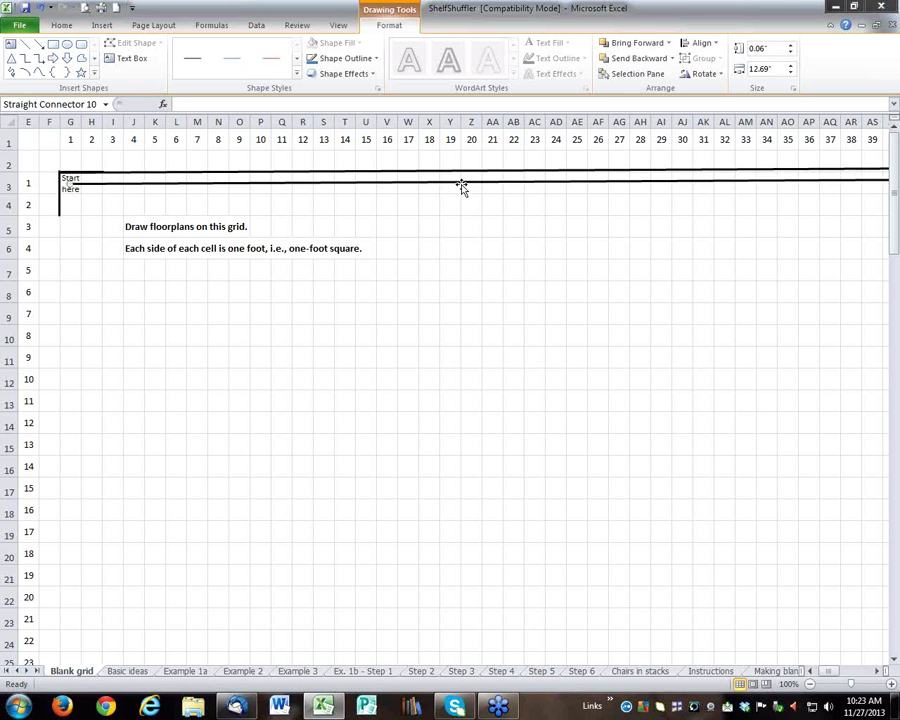
pyautogui.moveTo(458, 185); pyautogui.dragTo(449, 597)
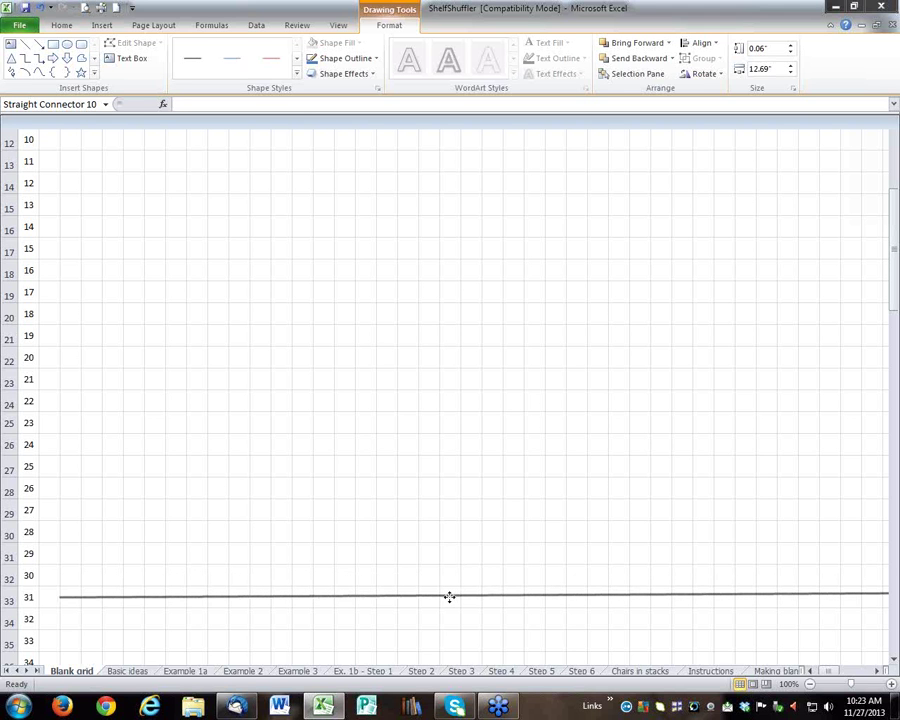
pyautogui.scroll(4, 452, 578)
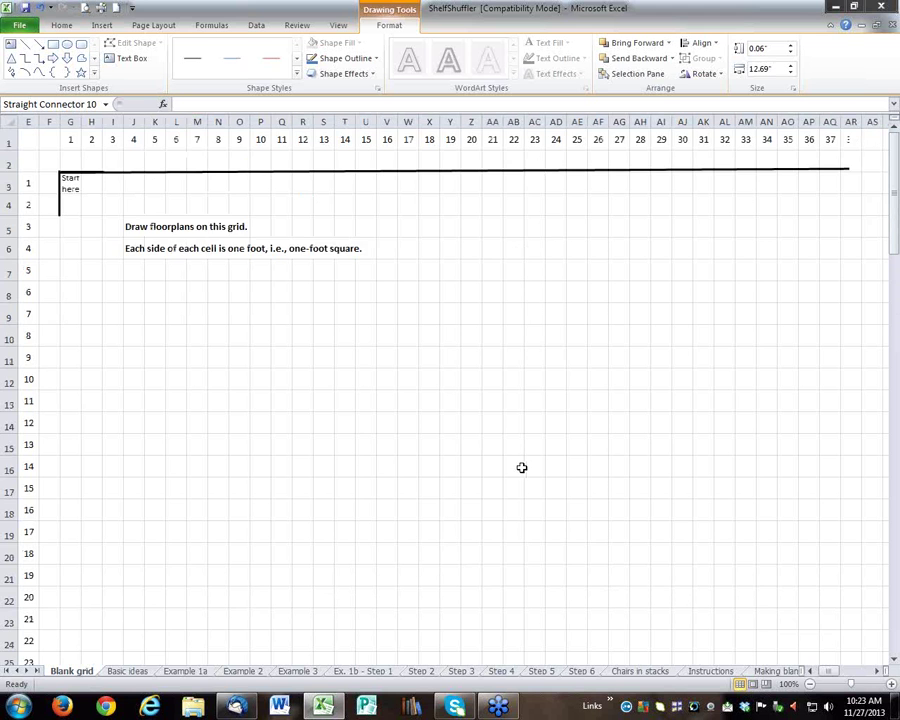
pyautogui.scroll(-5, 521, 467)
pyautogui.scroll(1, 521, 467)
pyautogui.scroll(4, 521, 467)
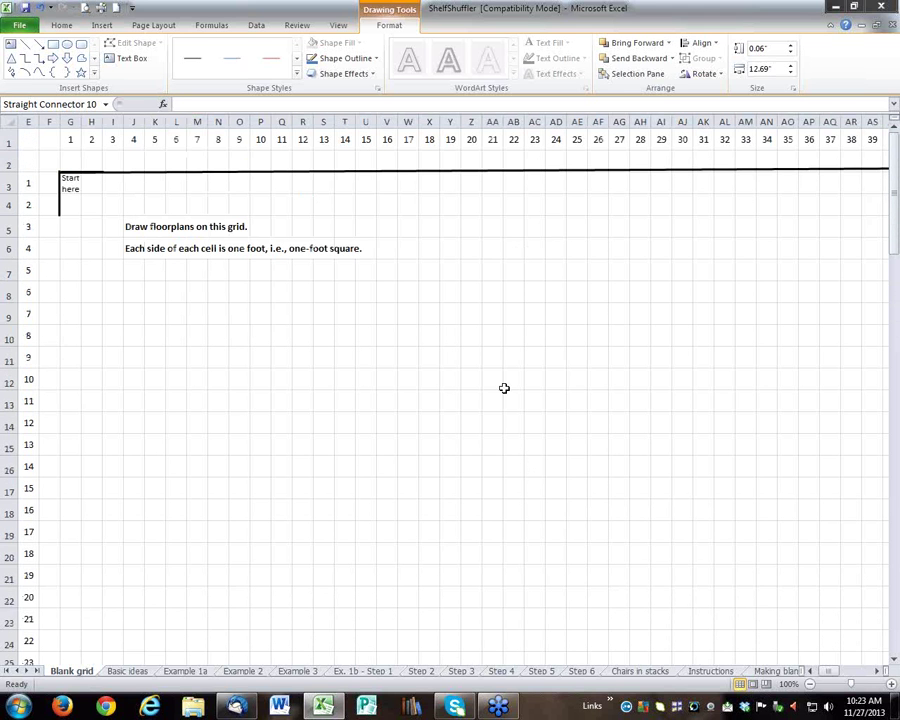
# Step: Duplicate the top wall again and swing the copy into a vertical left wall
pyautogui.click(525, 170)
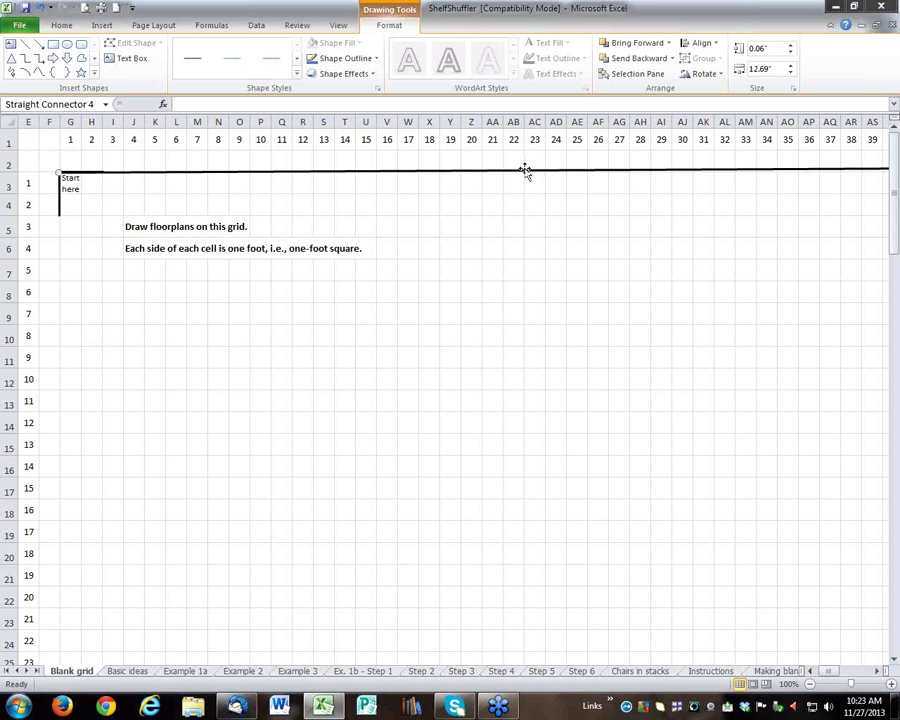
pyautogui.hotkey('ctrl', 'd')
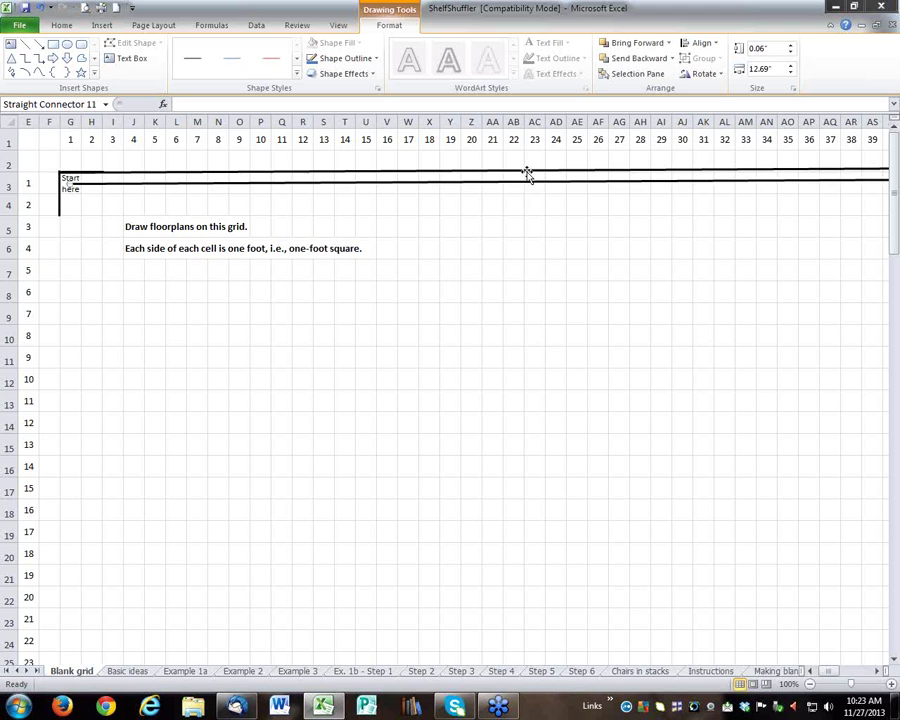
pyautogui.click(877, 671)
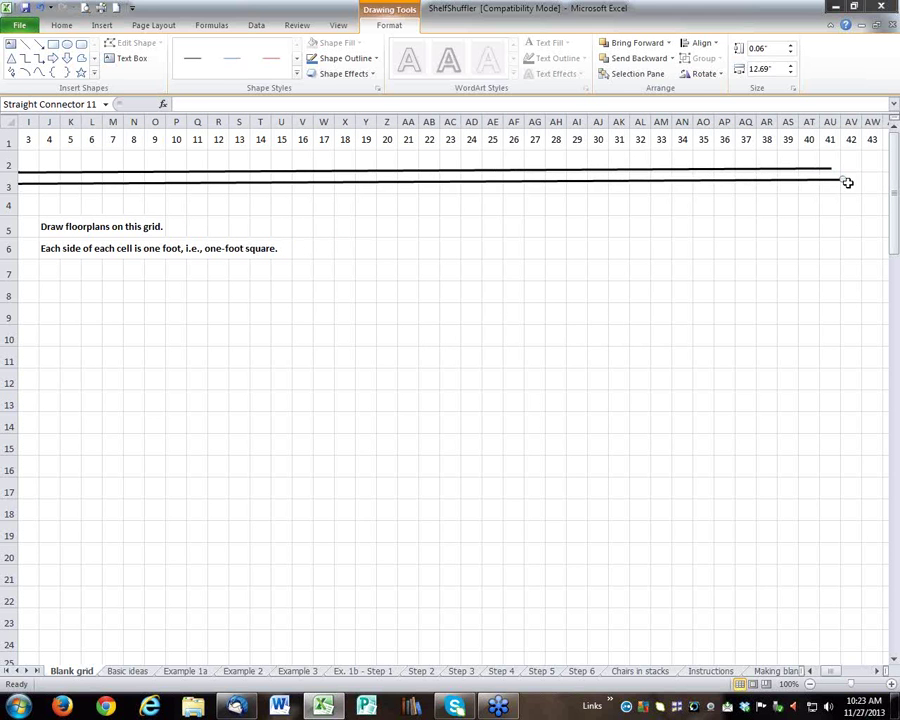
pyautogui.moveTo(845, 181); pyautogui.dragTo(53, 586)
pyautogui.click(811, 672)
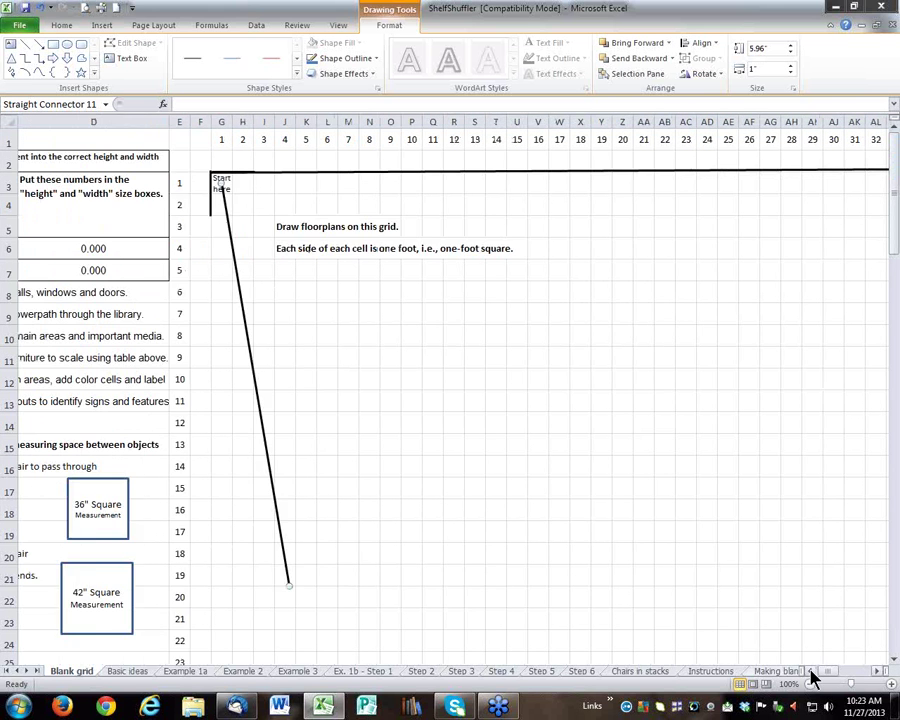
pyautogui.click(811, 673)
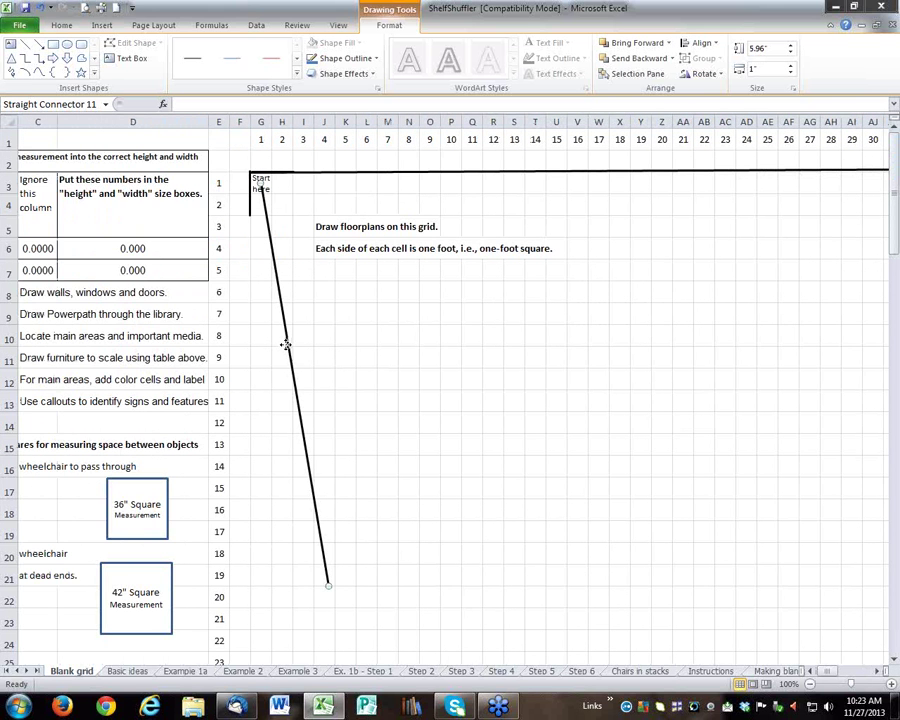
pyautogui.moveTo(285, 344); pyautogui.dragTo(251, 575)
pyautogui.scroll(-4, 364, 442)
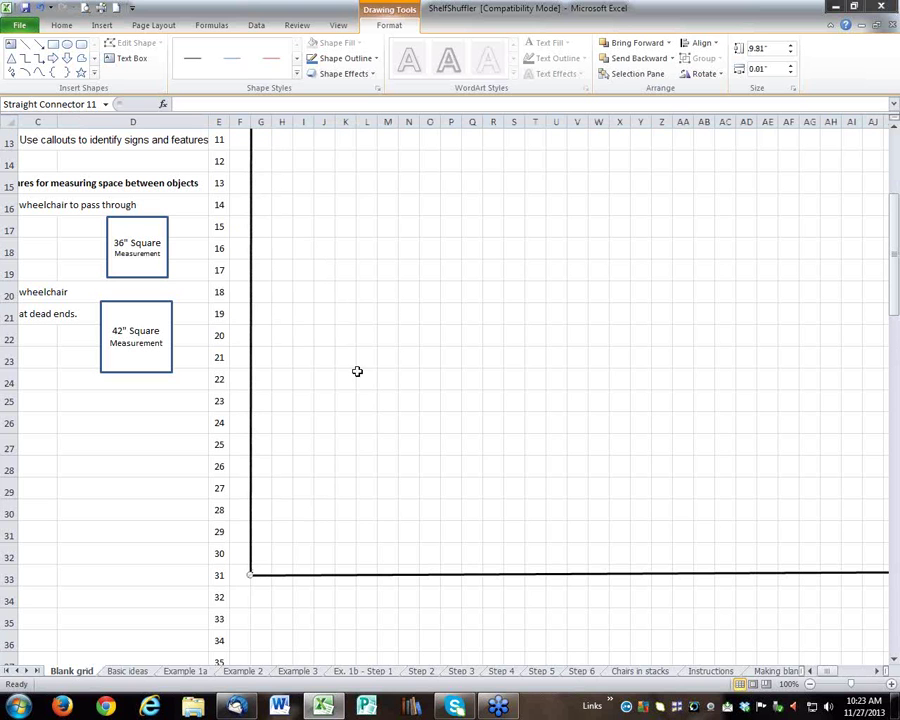
# Step: Copy the left wall and place it along the grid's right edge as the right wall
pyautogui.hotkey('ctrl', 'd')
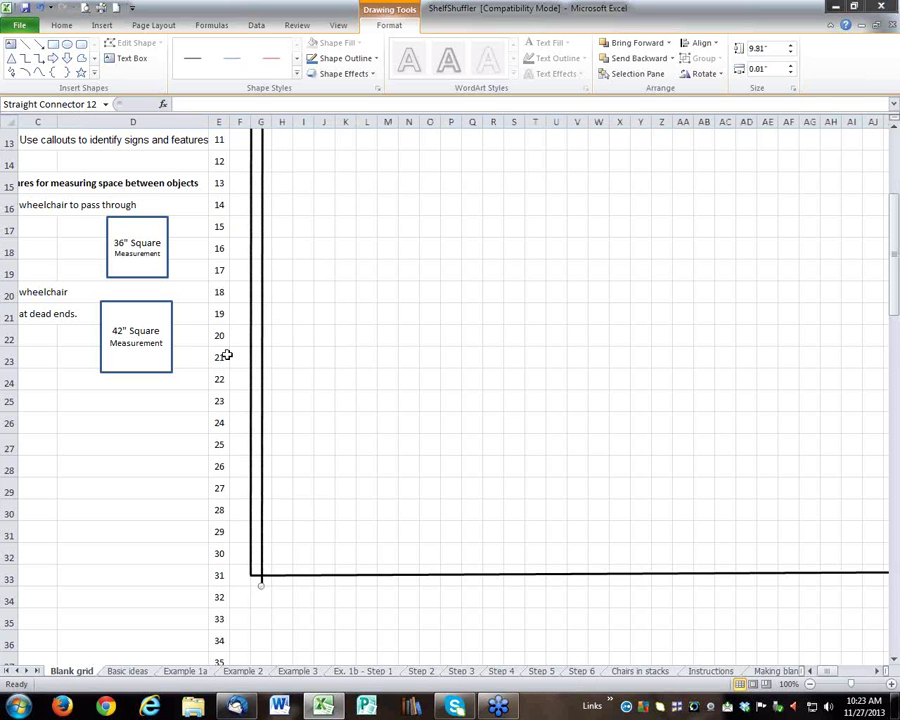
pyautogui.moveTo(266, 342); pyautogui.dragTo(767, 305)
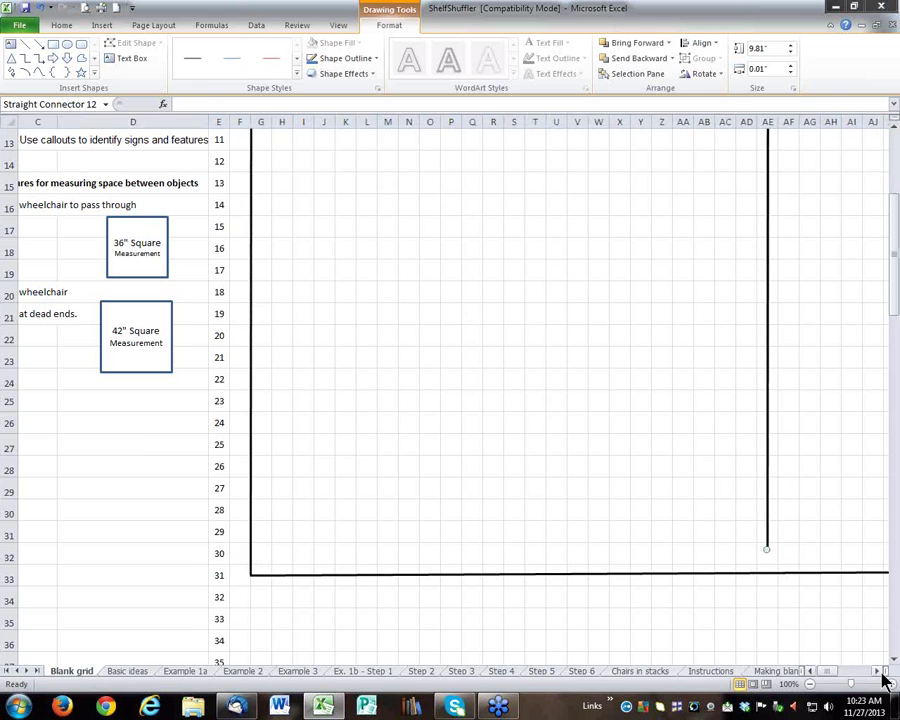
pyautogui.click(877, 670)
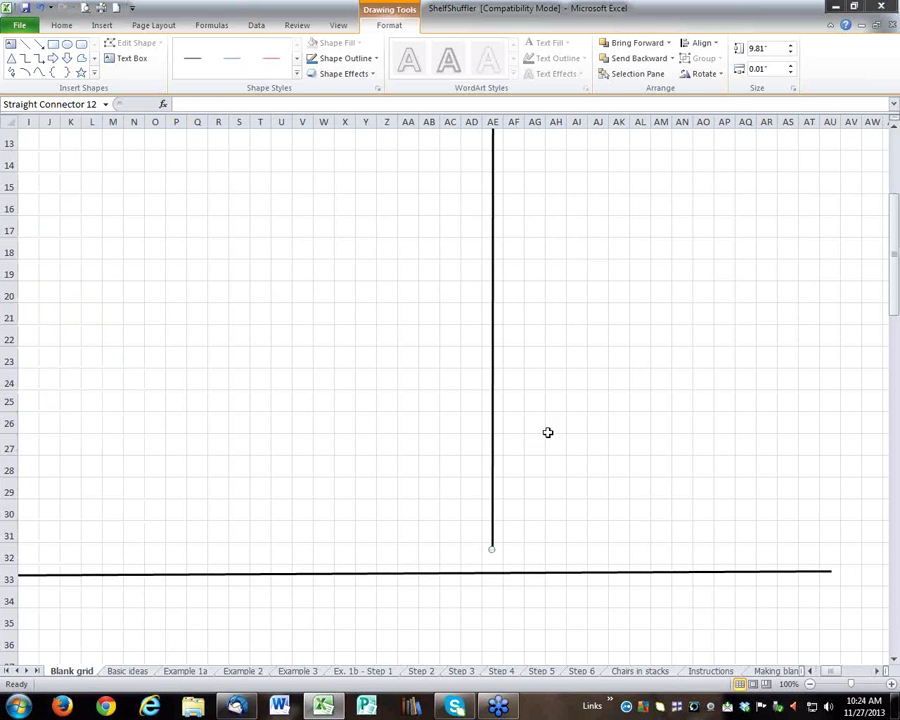
pyautogui.moveTo(493, 429); pyautogui.dragTo(829, 449)
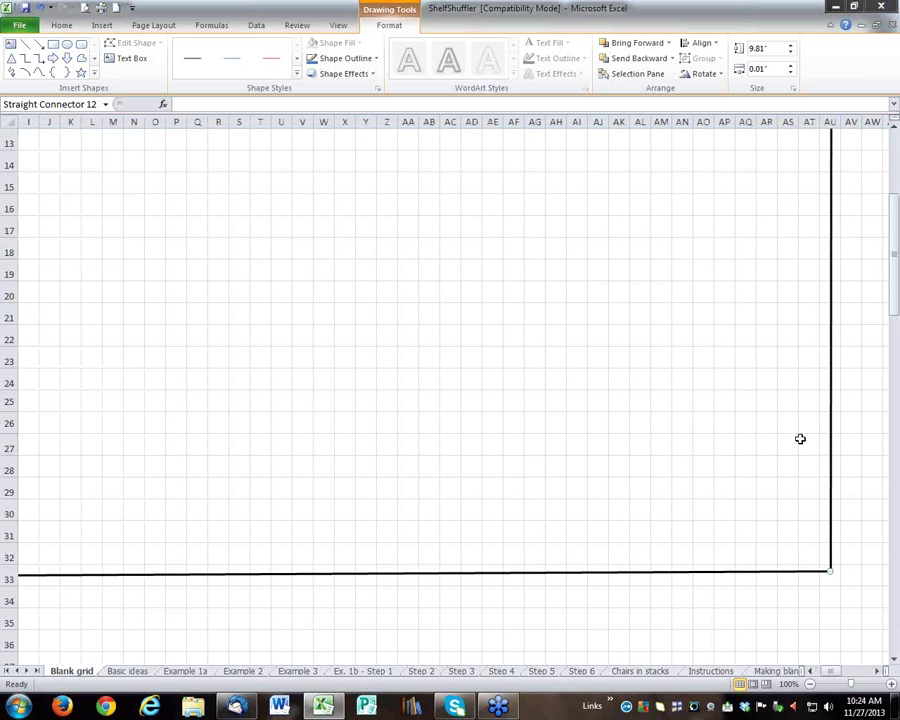
pyautogui.scroll(4, 796, 436)
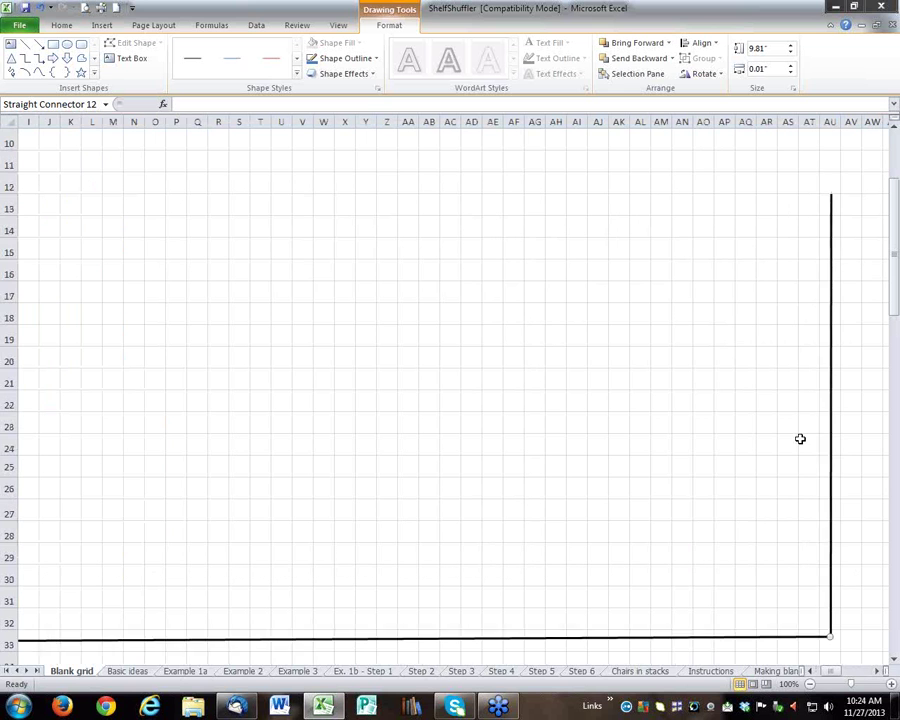
pyautogui.click(810, 671)
pyautogui.click(810, 671)
pyautogui.click(810, 671)
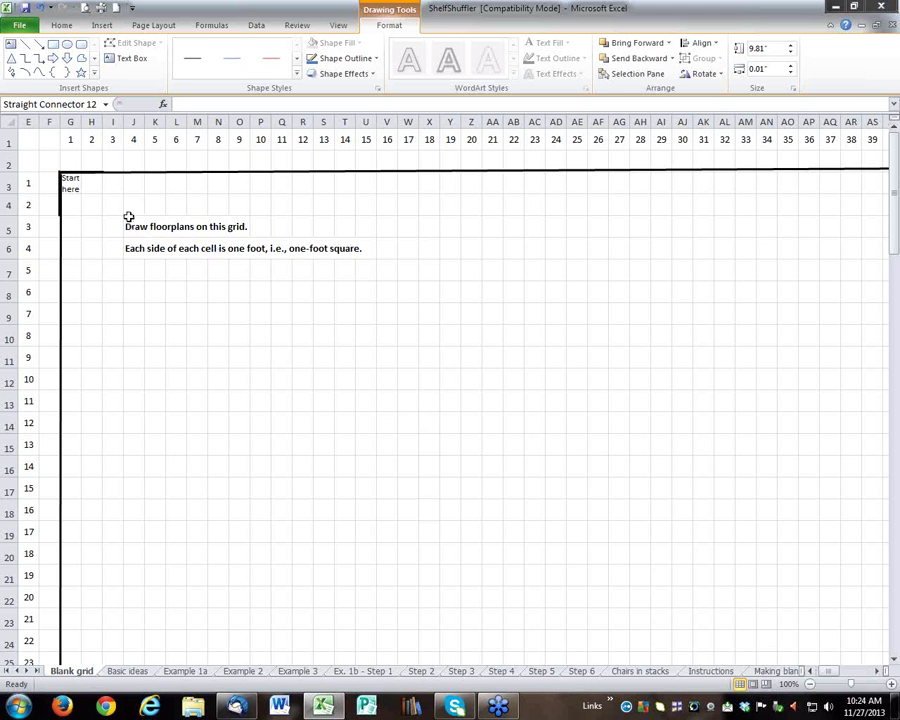
pyautogui.moveTo(115, 203)
pyautogui.mouseDown()
pyautogui.moveTo(213, 223)
pyautogui.moveTo(386, 234)
pyautogui.moveTo(410, 318)
pyautogui.mouseUp()
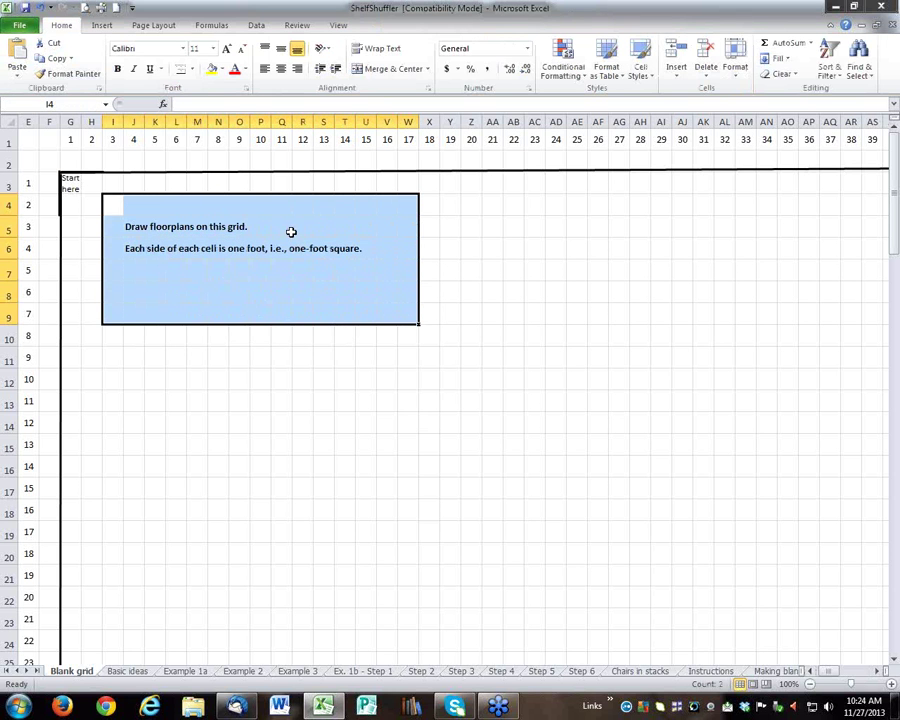
# Step: Clear the floor plan instruction text and the 'Start here' note in cell G3
pyautogui.rightClick(293, 236)
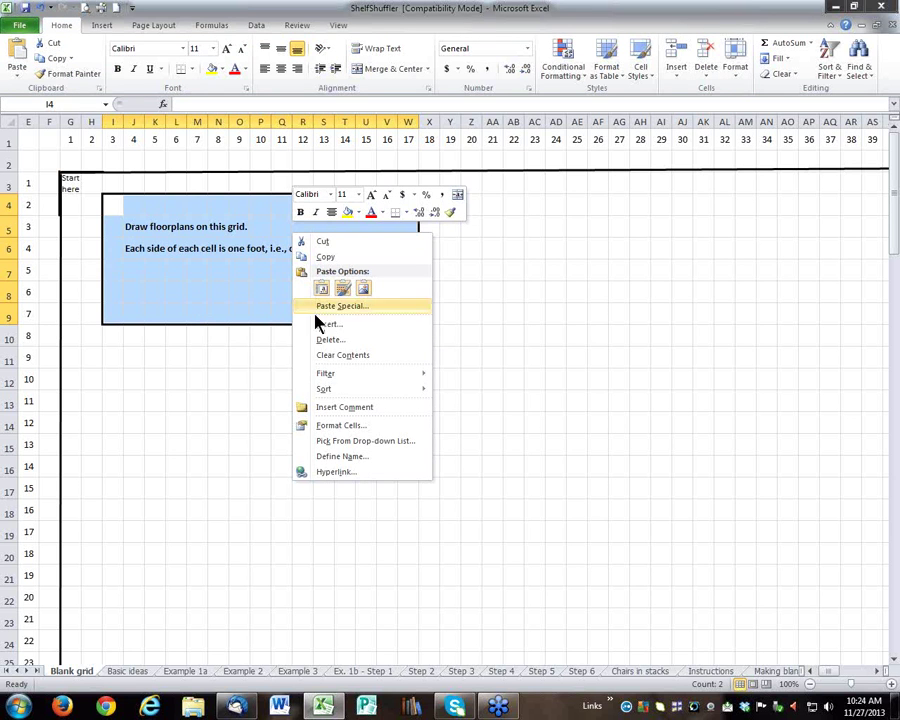
pyautogui.click(328, 356)
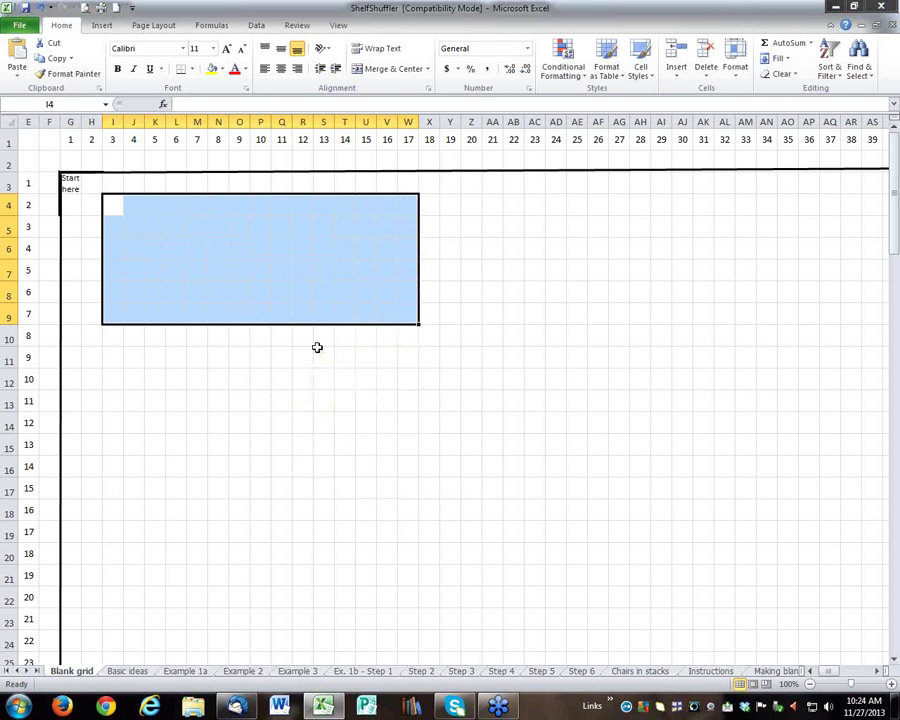
pyautogui.click(70, 183)
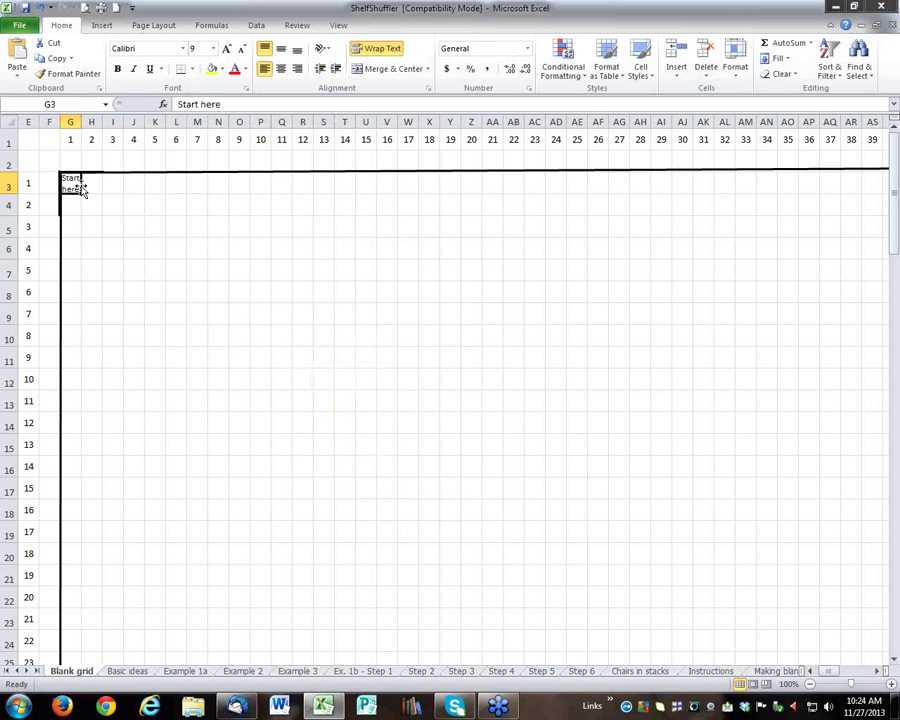
pyautogui.press('Delete')
pyautogui.click(133, 228)
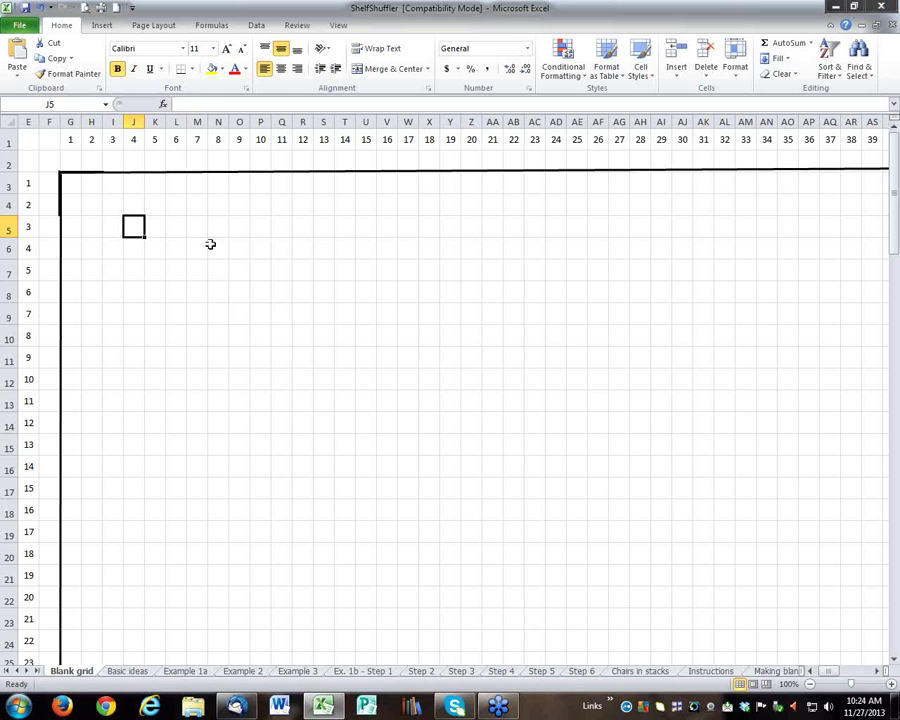
# Step: Draw a small thin 0.14" by 0.64" rectangle just below the top wall
pyautogui.click(101, 26)
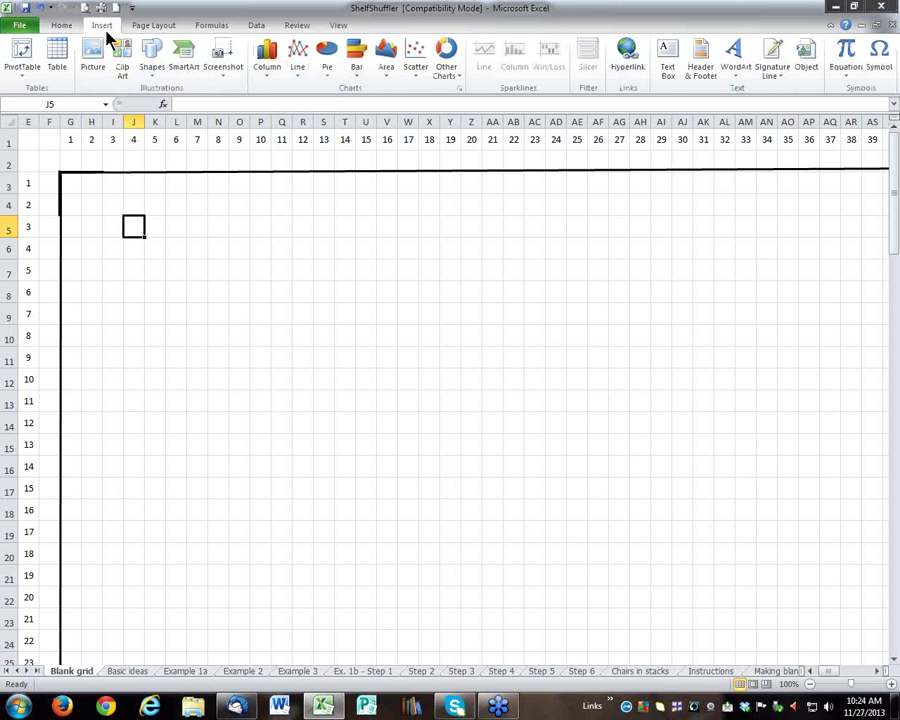
pyautogui.click(151, 70)
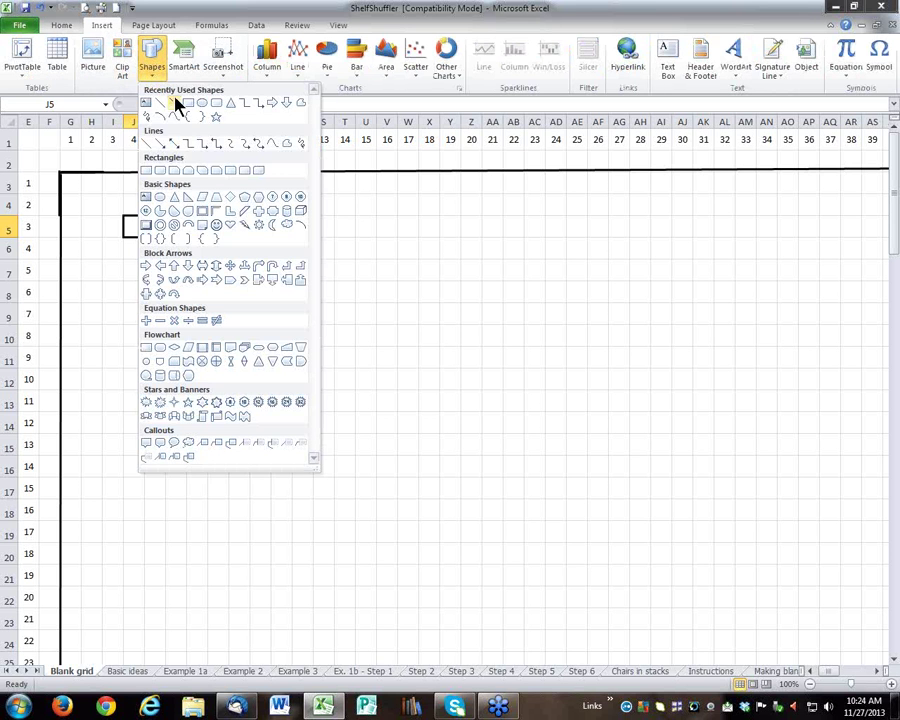
pyautogui.click(187, 104)
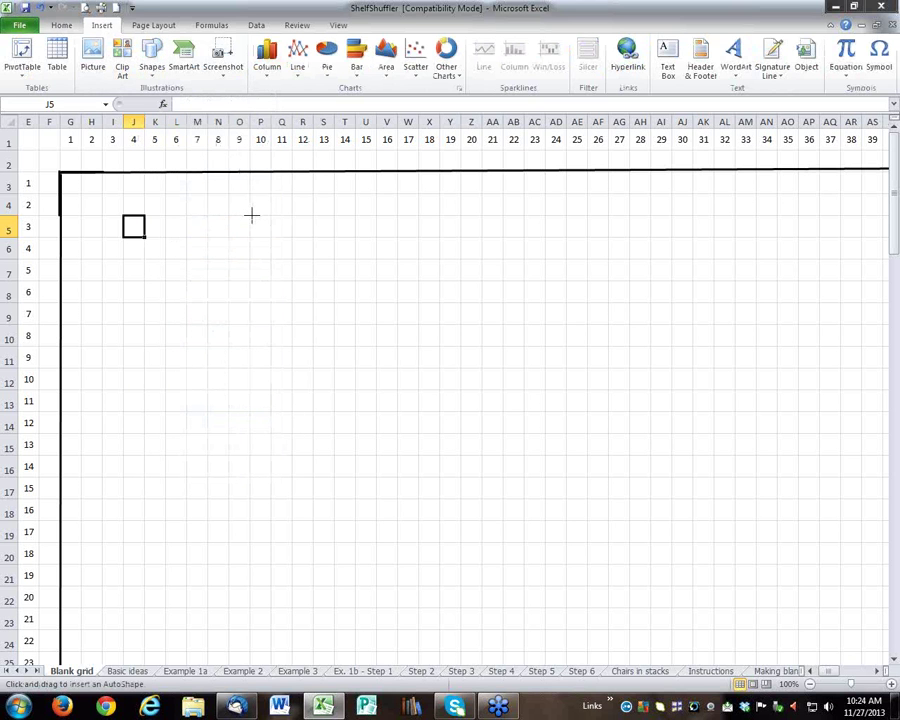
pyautogui.moveTo(249, 214); pyautogui.dragTo(294, 224)
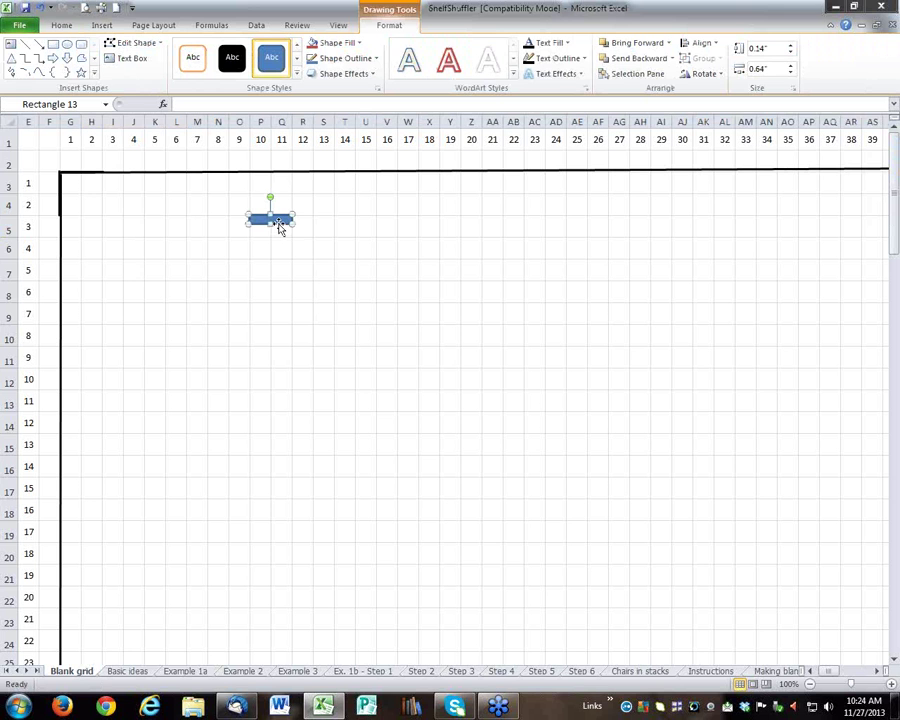
pyautogui.rightClick(279, 222)
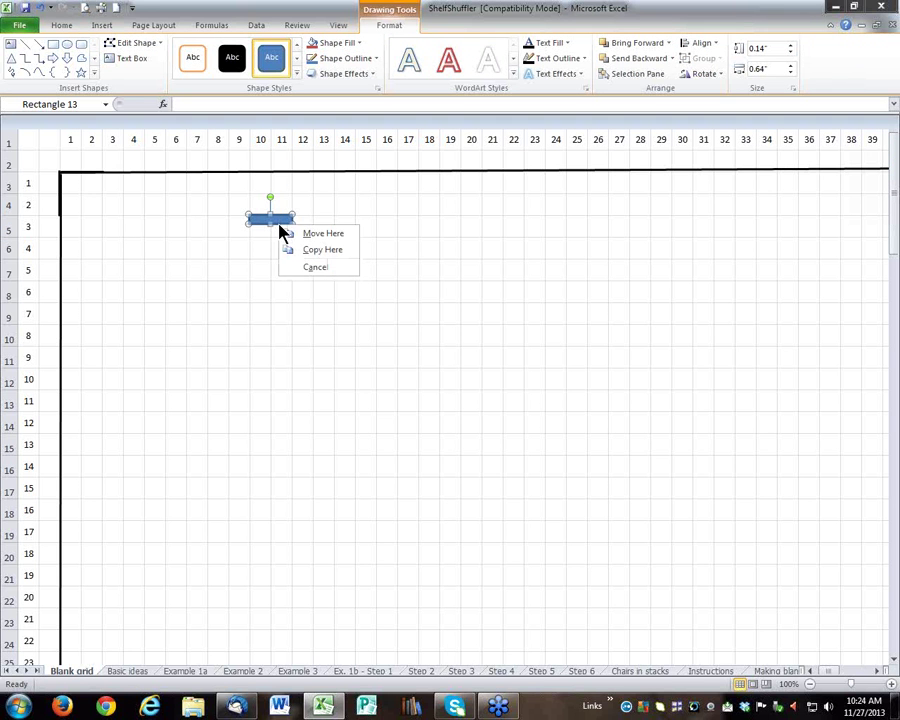
pyautogui.press('Escape')
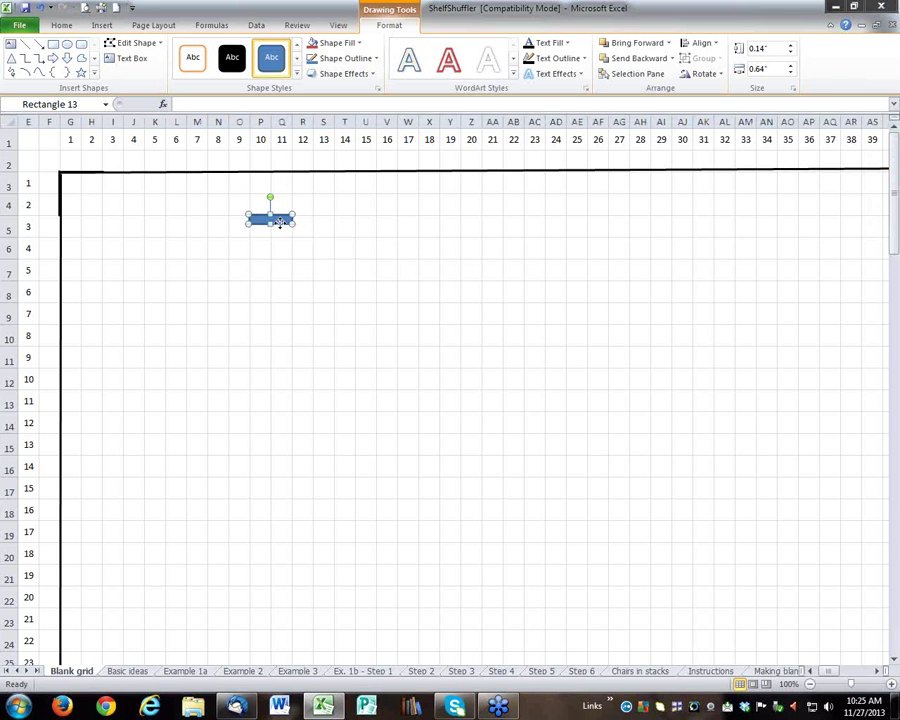
pyautogui.rightClick(282, 229)
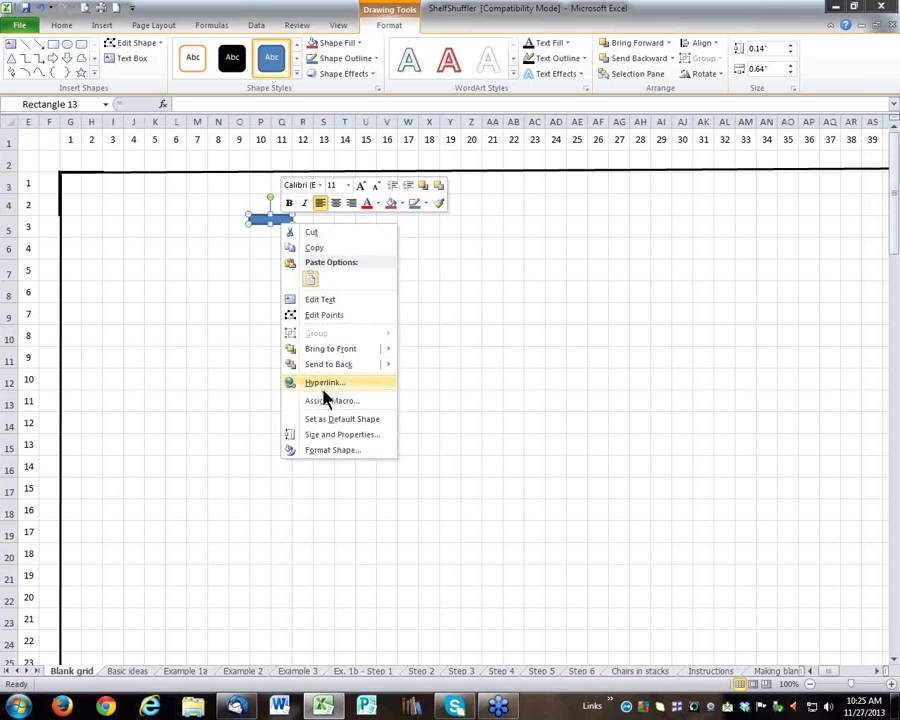
# Step: Set the rectangle's outline colour and clear its line width value in Format Shape
pyautogui.click(343, 451)
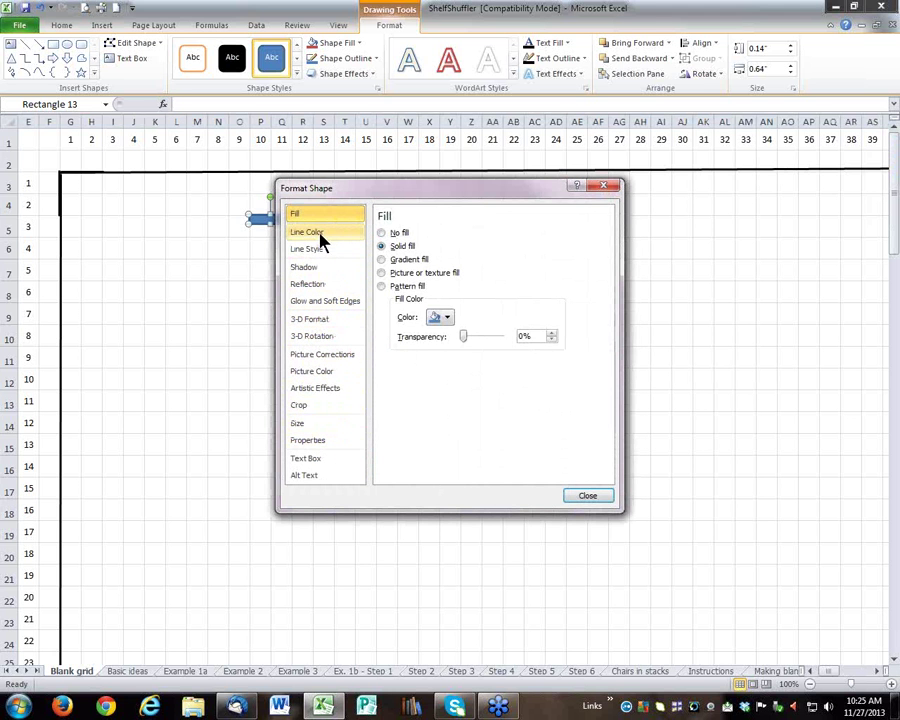
pyautogui.click(318, 235)
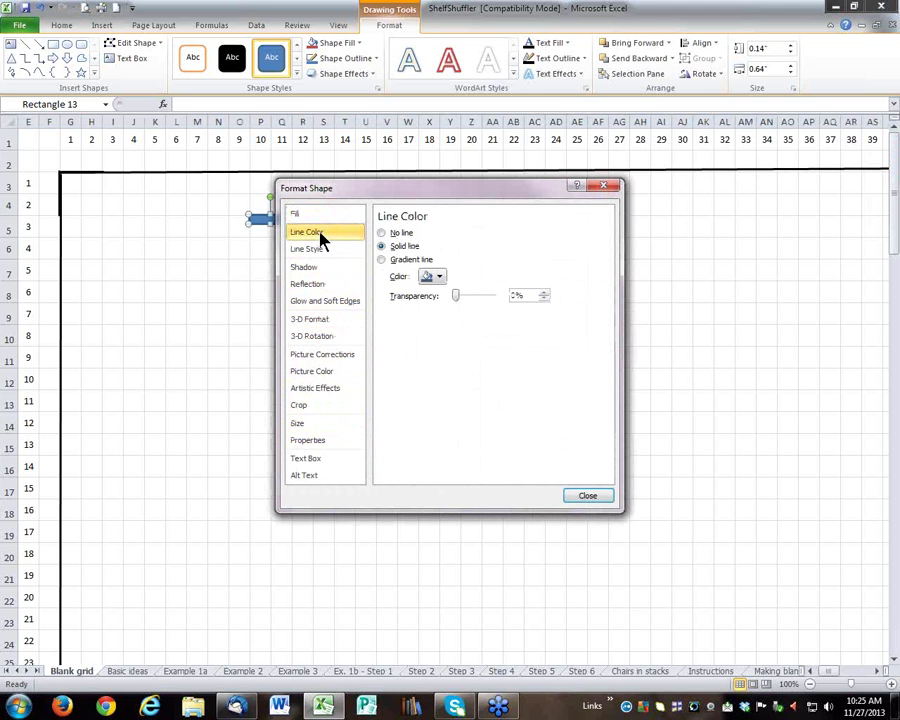
pyautogui.click(439, 277)
pyautogui.click(435, 304)
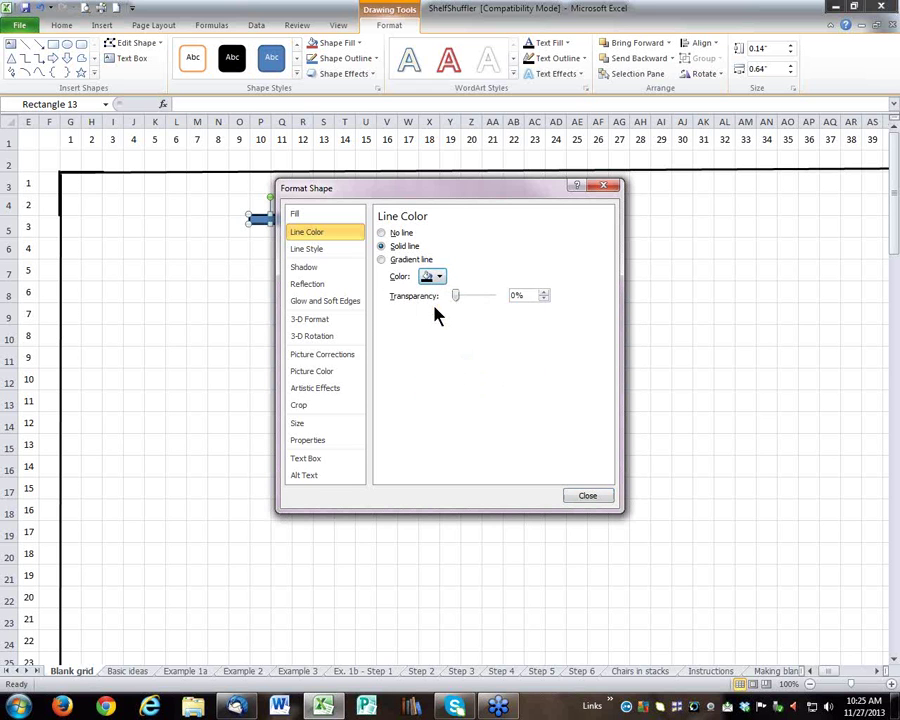
pyautogui.click(333, 250)
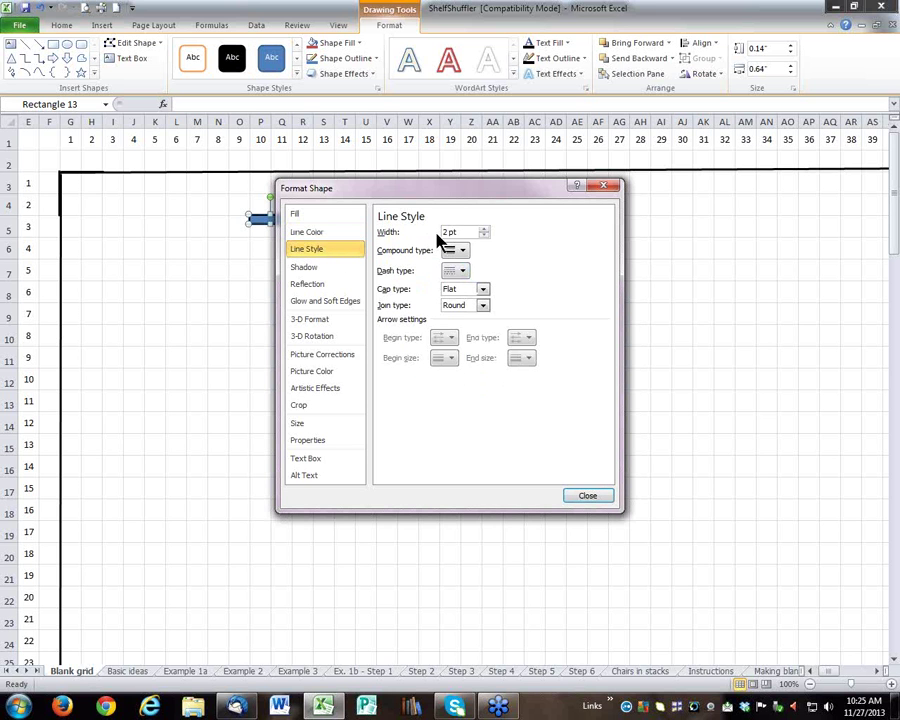
pyautogui.moveTo(448, 231); pyautogui.dragTo(437, 235)
pyautogui.press('BackSpace')
pyautogui.click(588, 496)
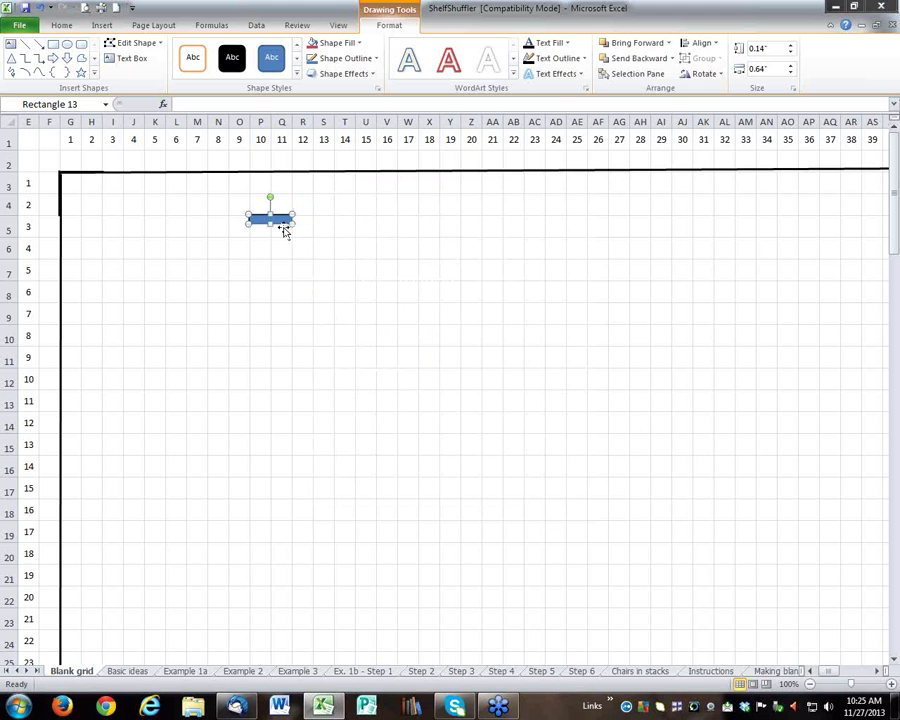
# Step: Give the small rectangle a white fill instead of blue
pyautogui.rightClick(283, 230)
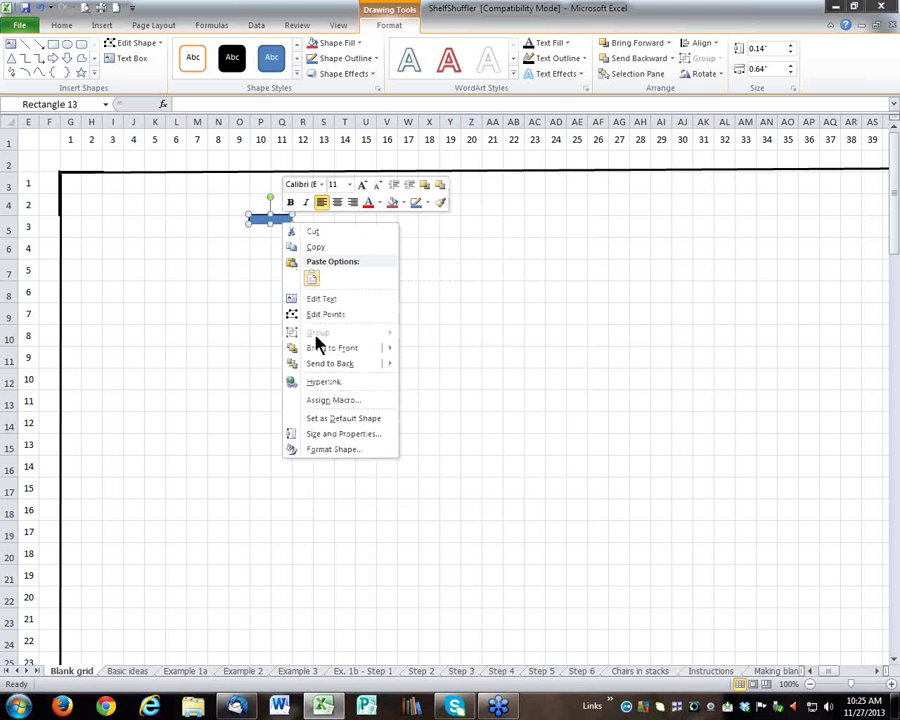
pyautogui.click(342, 452)
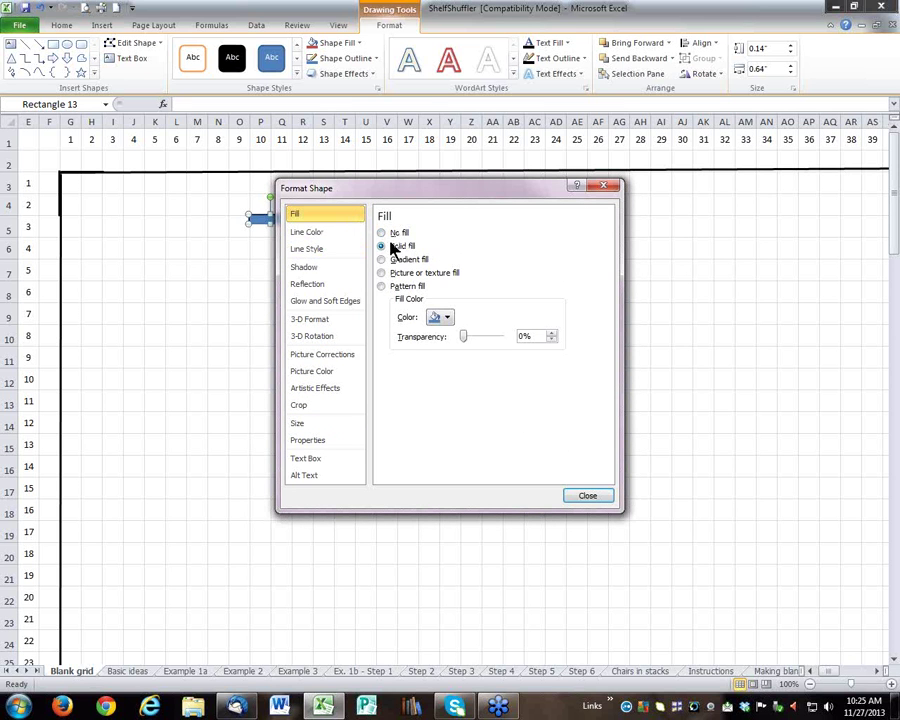
pyautogui.click(446, 318)
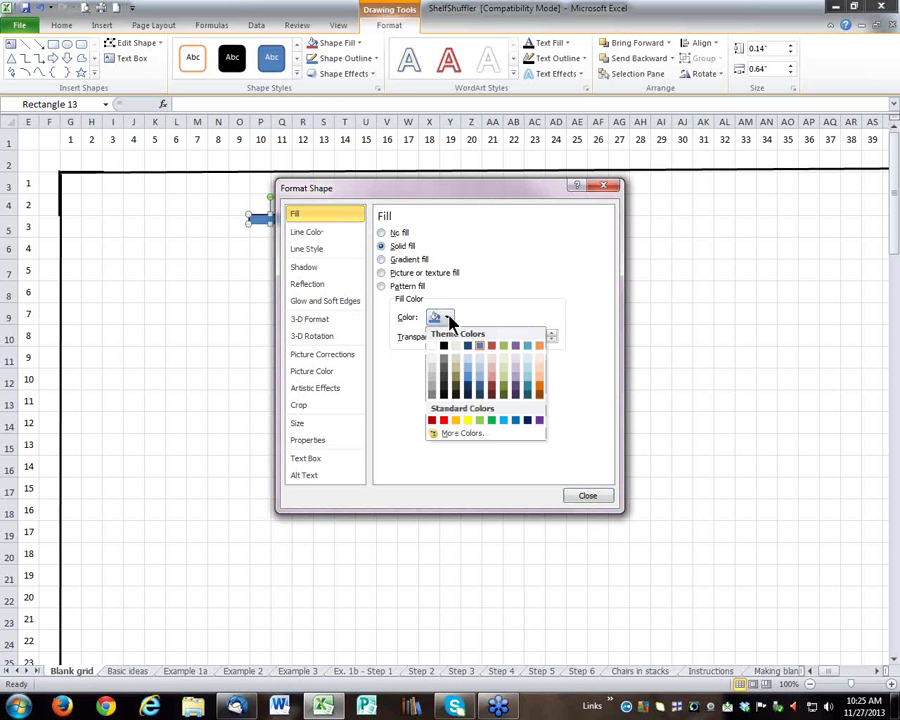
pyautogui.click(432, 347)
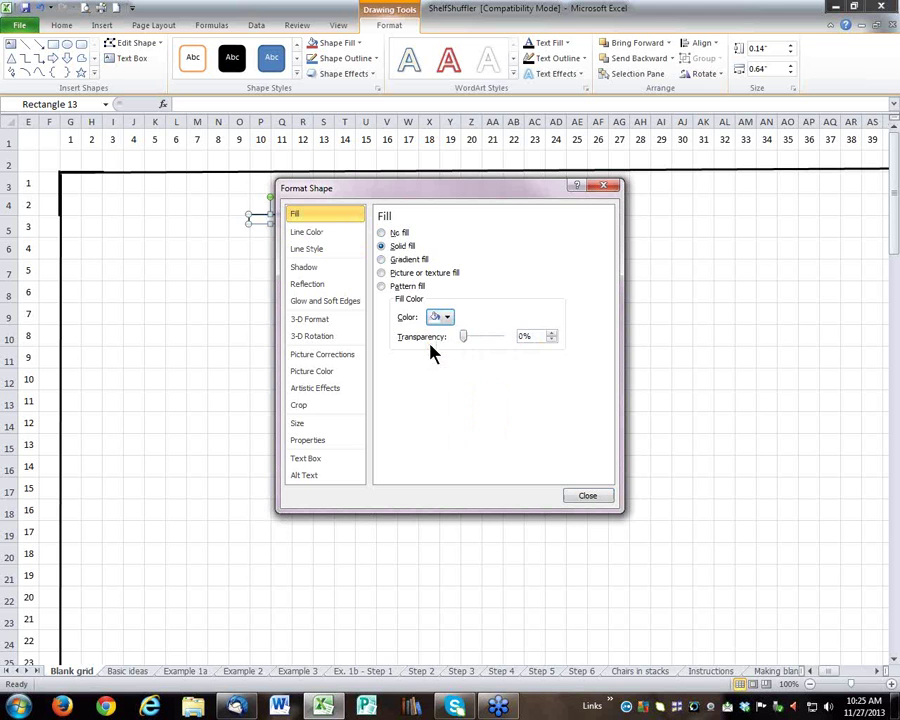
pyautogui.click(588, 498)
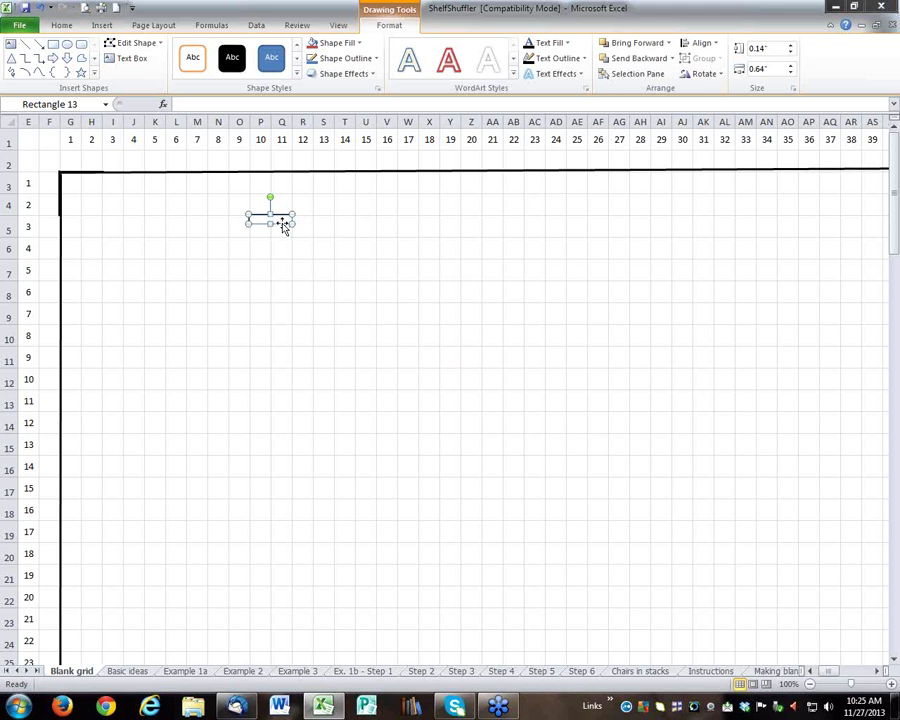
# Step: Place the rectangle on the top wall near column AO and drag two copies toward the right wall
pyautogui.moveTo(283, 226); pyautogui.dragTo(793, 176)
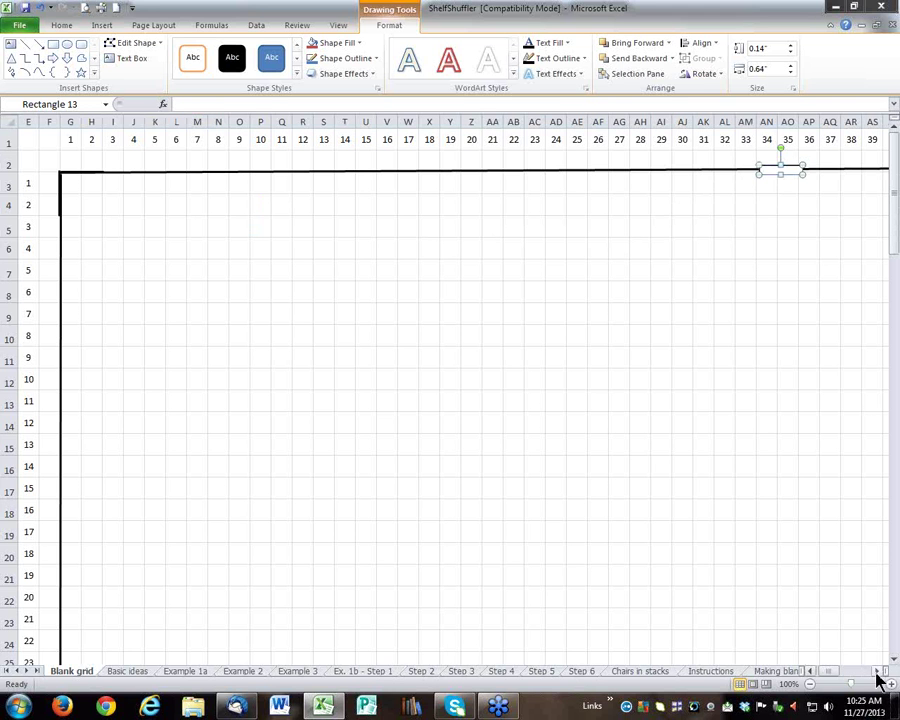
pyautogui.hscroll(5, 877, 679)
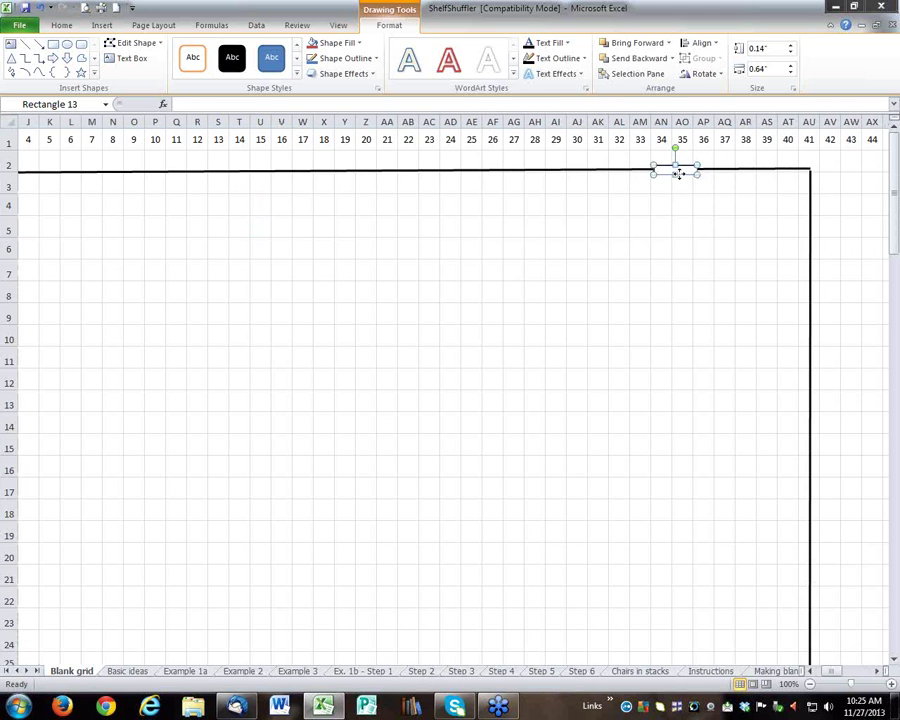
pyautogui.moveTo(678, 174); pyautogui.dragTo(657, 174)
pyautogui.hotkey('ctrl', 'd')
pyautogui.hotkey('ctrl', 'd')
pyautogui.hotkey('ctrl', 'd')
pyautogui.hotkey('ctrl', 'd')
pyautogui.hotkey('ctrl', 'd')
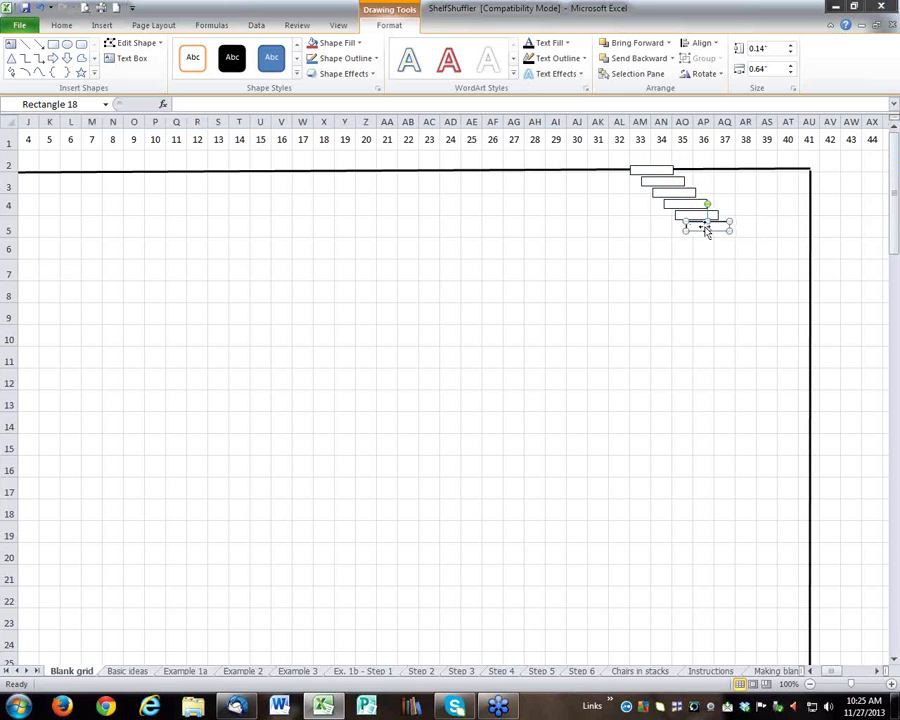
pyautogui.moveTo(716, 233); pyautogui.dragTo(824, 225)
pyautogui.moveTo(713, 218); pyautogui.dragTo(814, 330)
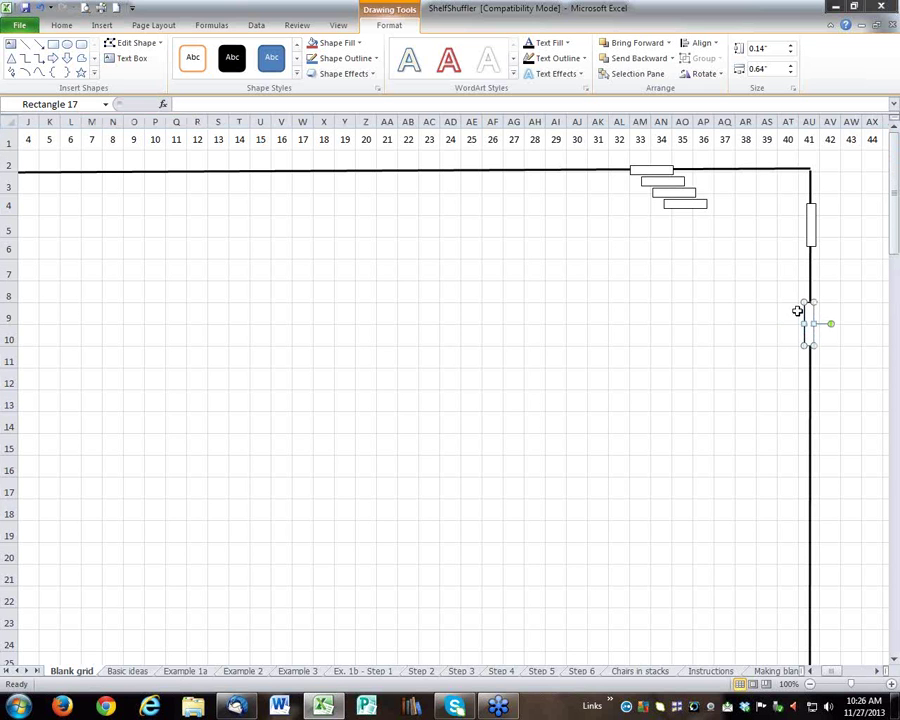
# Step: Move the stacked rectangle copies down beside the right wall to rows 22–24
pyautogui.click(678, 185)
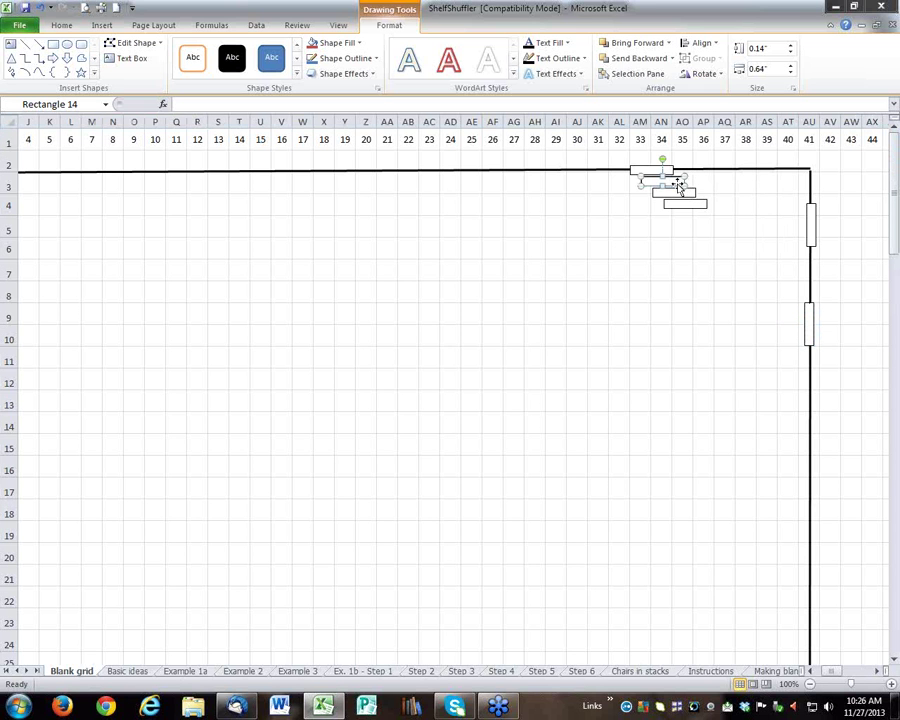
pyautogui.moveTo(688, 193); pyautogui.dragTo(788, 408)
pyautogui.scroll(-4, 791, 428)
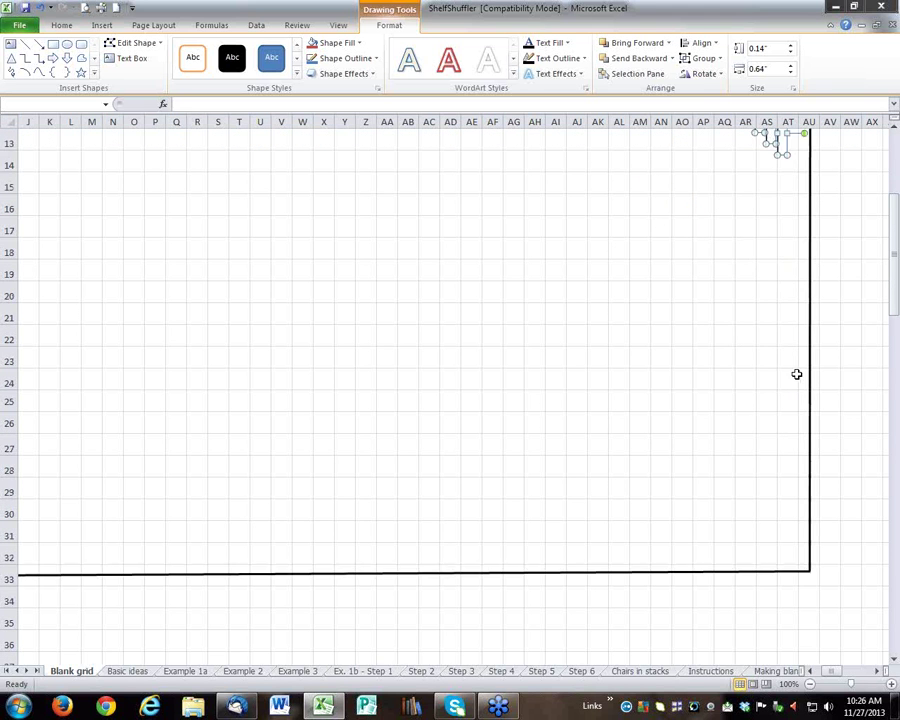
pyautogui.scroll(2, 797, 371)
pyautogui.moveTo(788, 286); pyautogui.dragTo(839, 511)
pyautogui.scroll(-3, 850, 330)
pyautogui.click(870, 402)
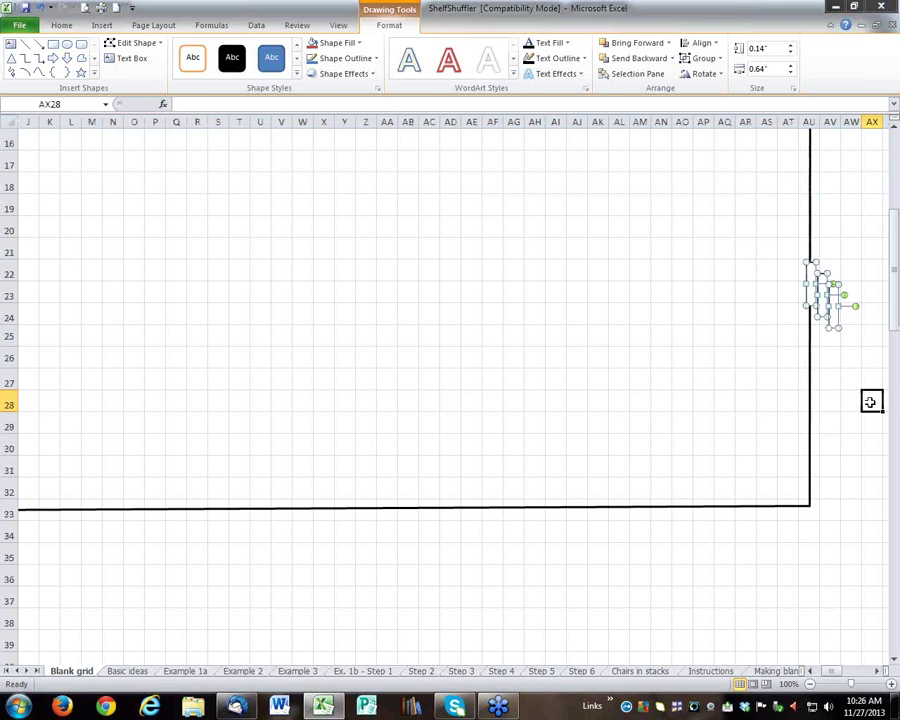
# Step: Move one rectangle down to rows 29–31 and nudge the rows 4–6 rectangle down
pyautogui.moveTo(836, 311)
pyautogui.mouseDown()
pyautogui.moveTo(816, 453)
pyautogui.moveTo(816, 430)
pyautogui.mouseUp()
pyautogui.scroll(5, 825, 330)
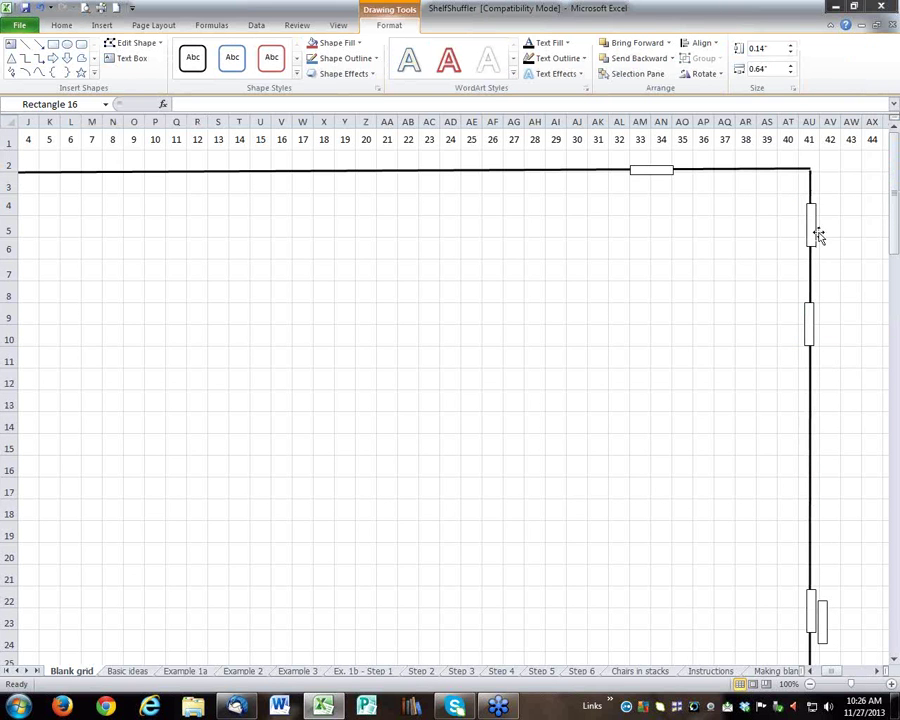
pyautogui.click(817, 230)
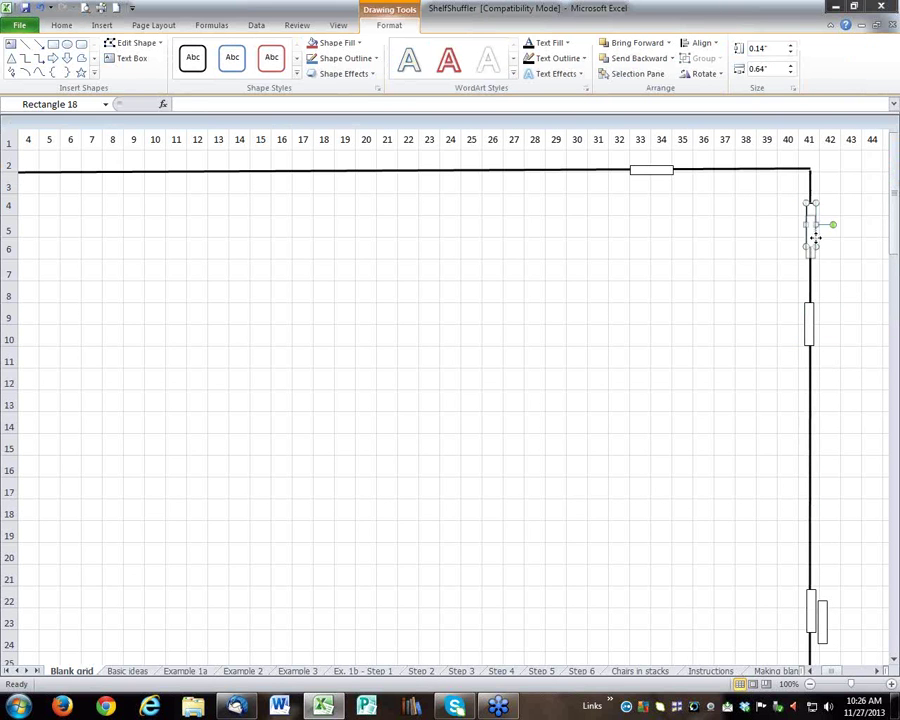
pyautogui.moveTo(816, 236); pyautogui.dragTo(816, 248)
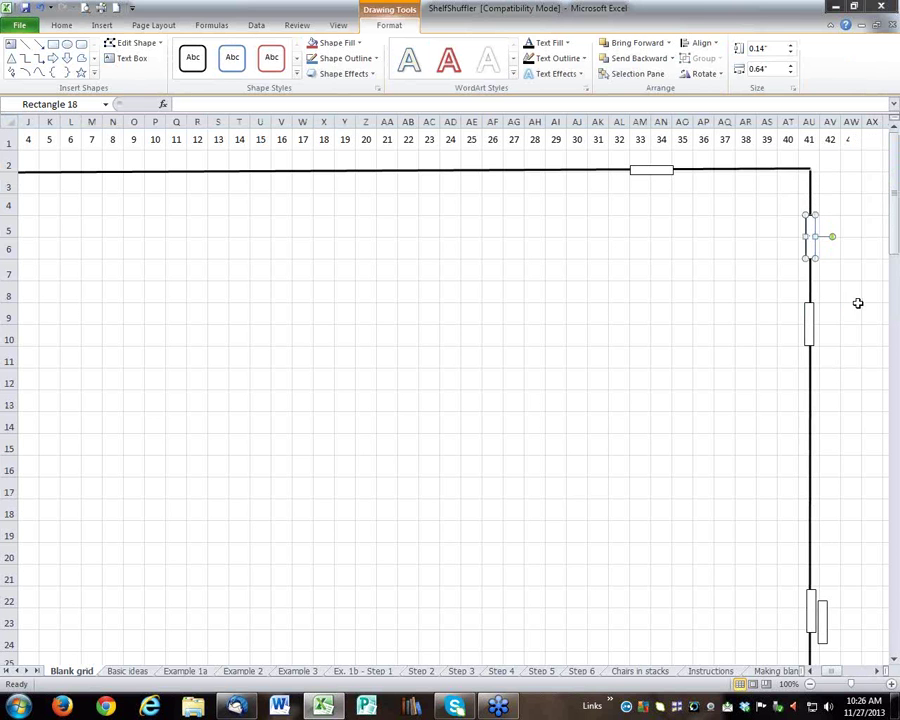
pyautogui.scroll(-2, 828, 228)
pyautogui.scroll(2, 829, 250)
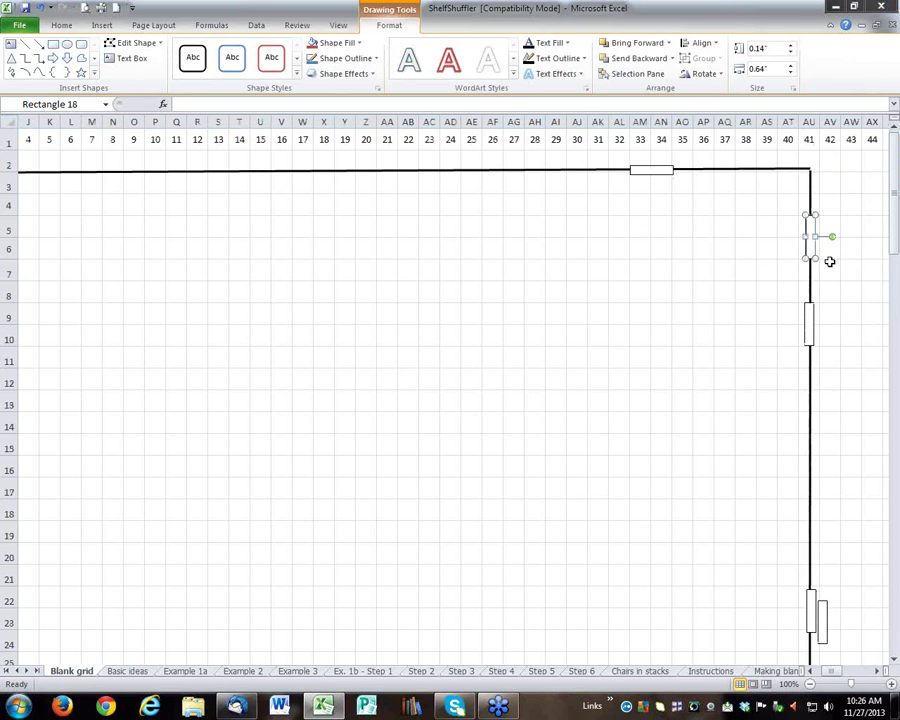
# Step: Move the rows 8–10 wall rectangle to rows 25–26 and put the small rectangle on the right wall near row 14
pyautogui.click(811, 316)
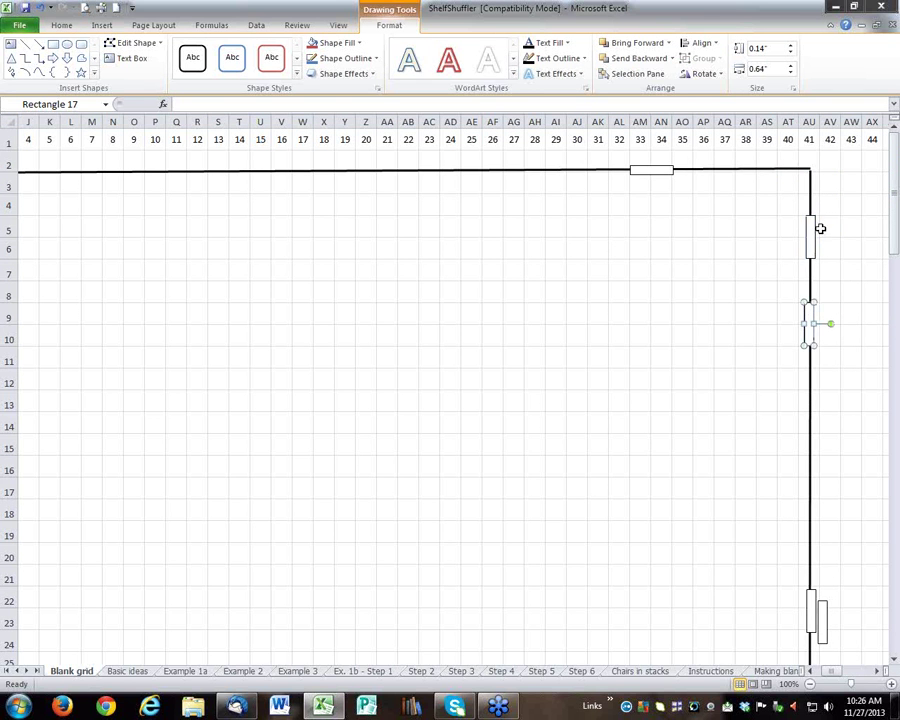
pyautogui.click(844, 297)
pyautogui.scroll(-3, 844, 298)
pyautogui.scroll(-2, 844, 298)
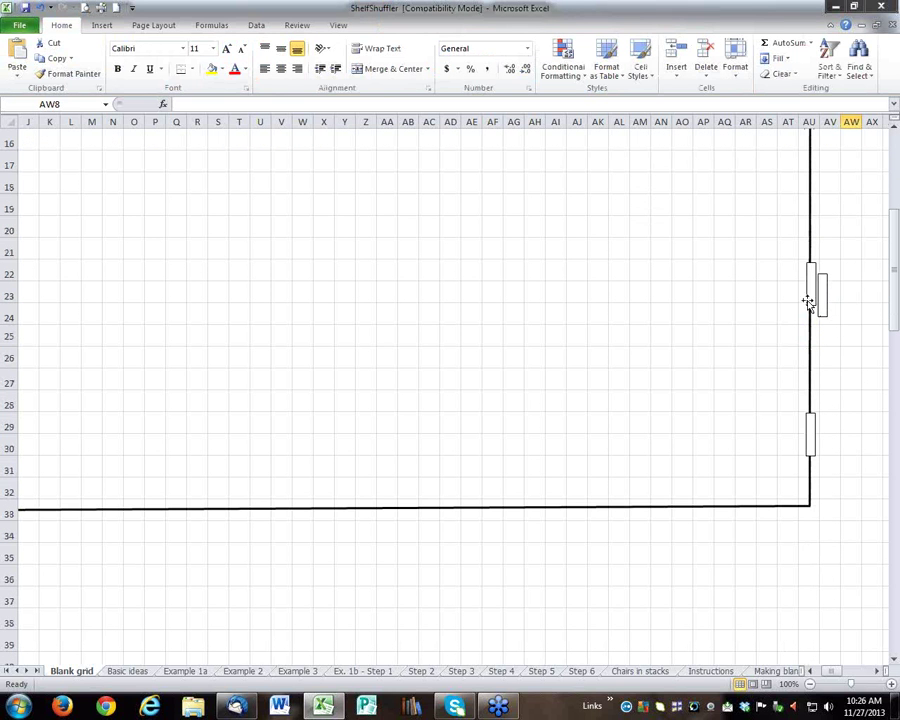
pyautogui.moveTo(812, 300); pyautogui.dragTo(806, 359)
pyautogui.click(867, 351)
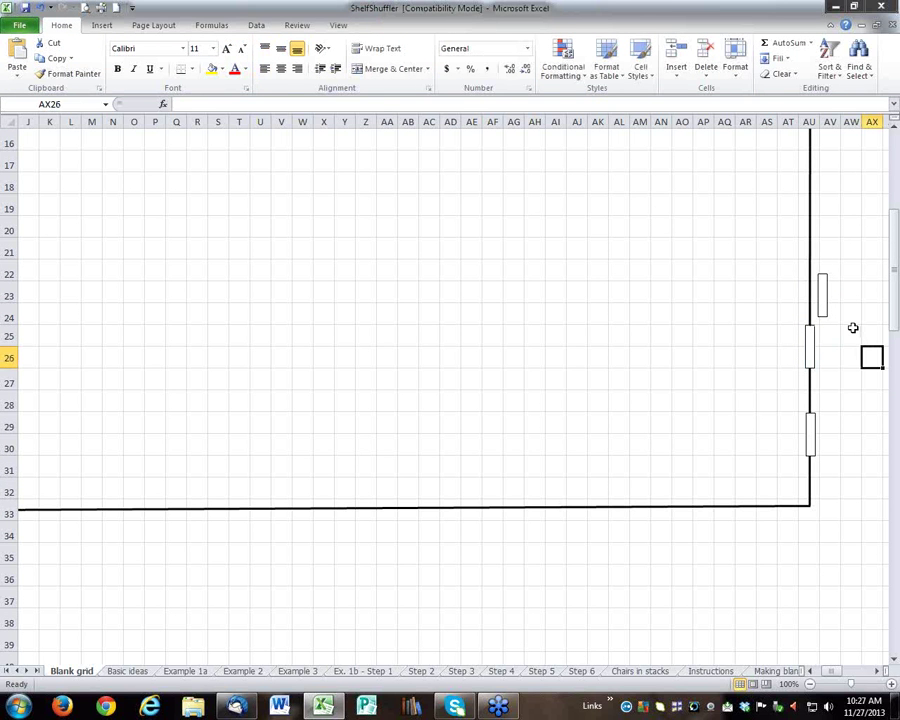
pyautogui.scroll(3, 853, 328)
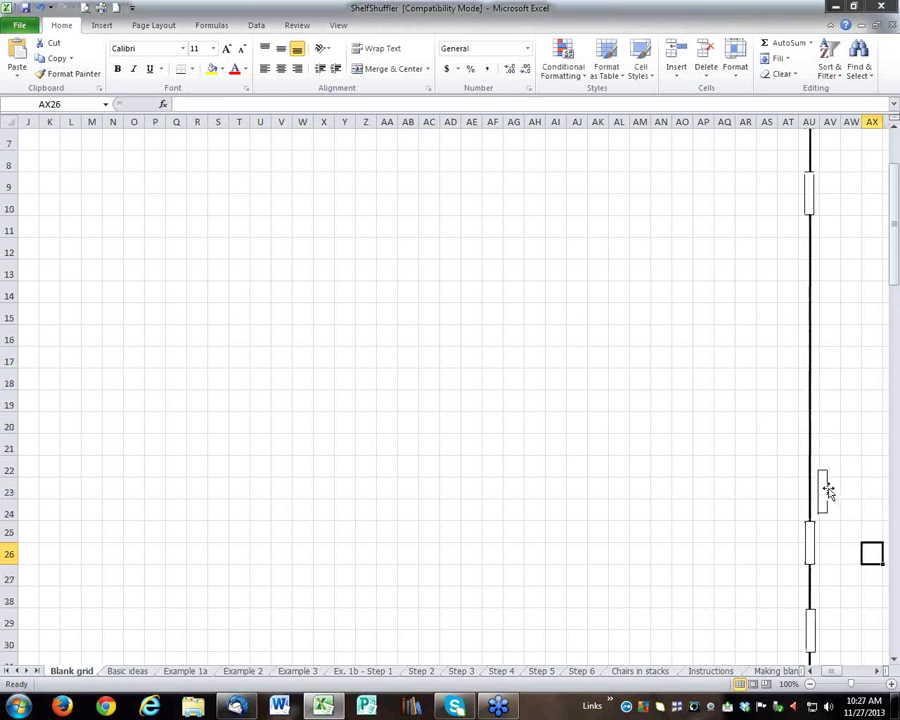
pyautogui.moveTo(827, 490); pyautogui.dragTo(828, 350)
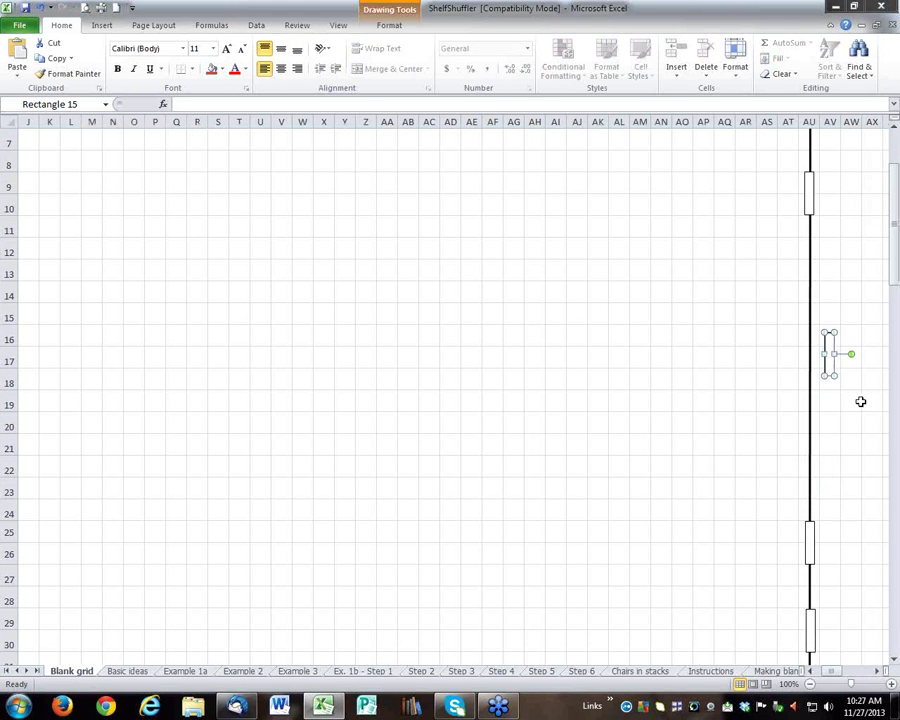
pyautogui.scroll(2, 862, 401)
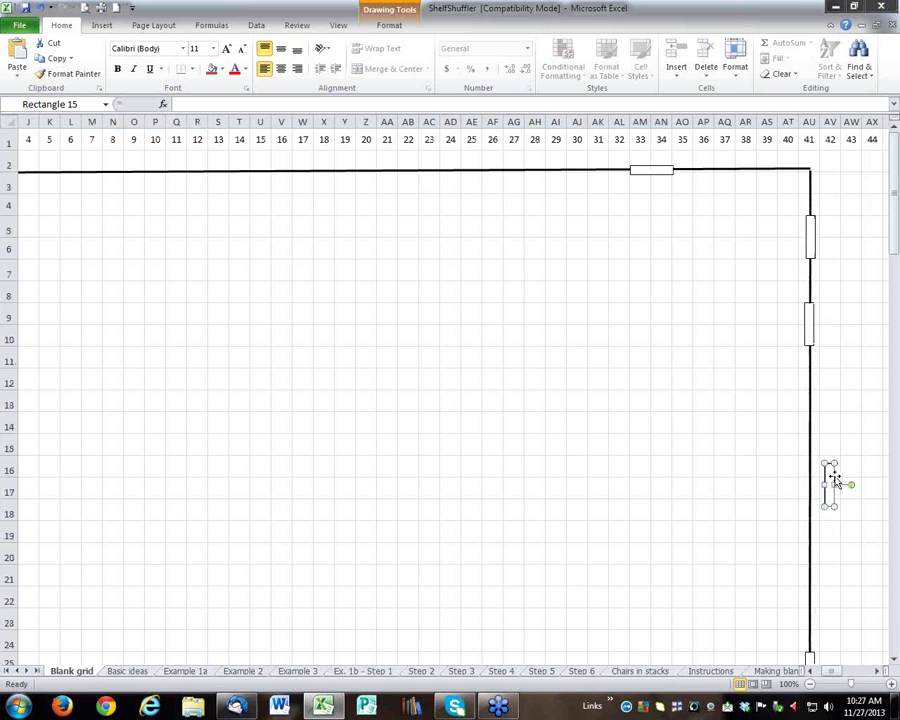
pyautogui.moveTo(831, 476); pyautogui.dragTo(815, 426)
# Step: Stretch the right-wall rectangle down to row 19 and set its outline to No line
pyautogui.scroll(-3, 835, 427)
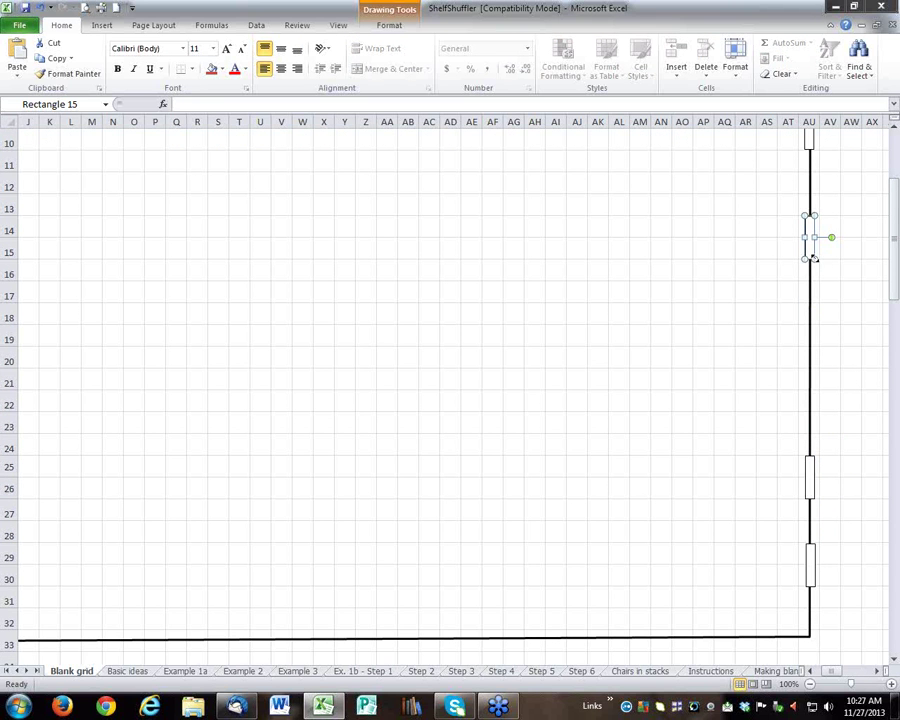
pyautogui.moveTo(815, 260); pyautogui.dragTo(815, 347)
pyautogui.click(868, 337)
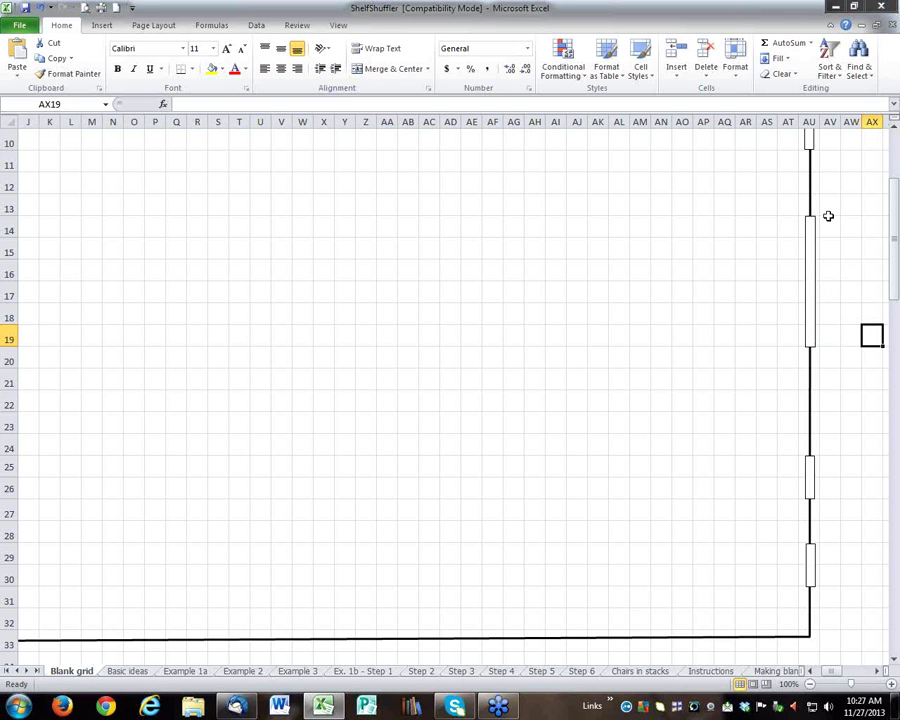
pyautogui.click(815, 289)
pyautogui.rightClick(815, 293)
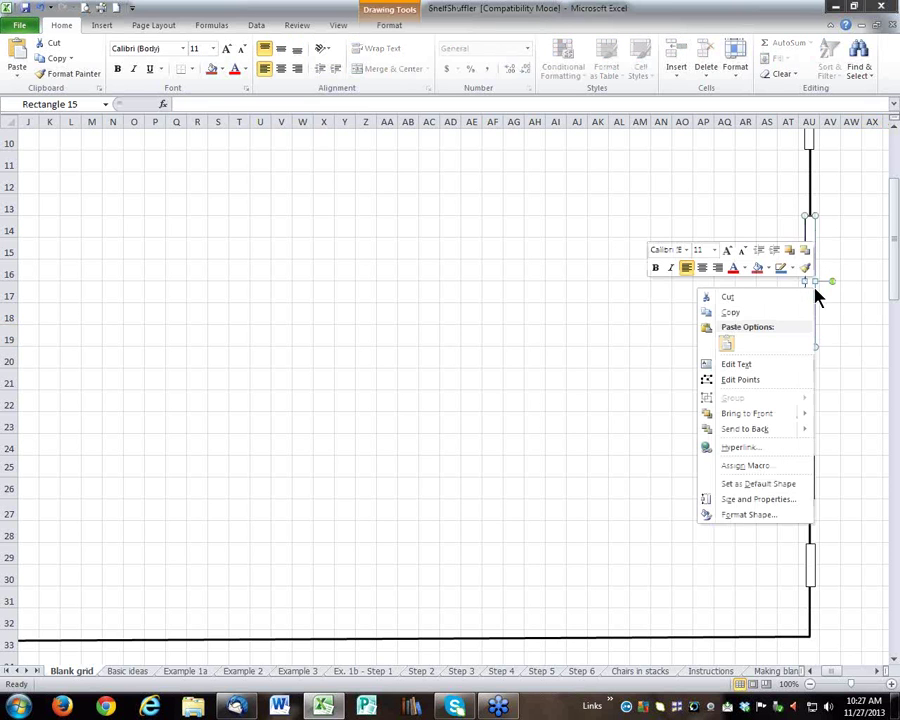
pyautogui.click(821, 238)
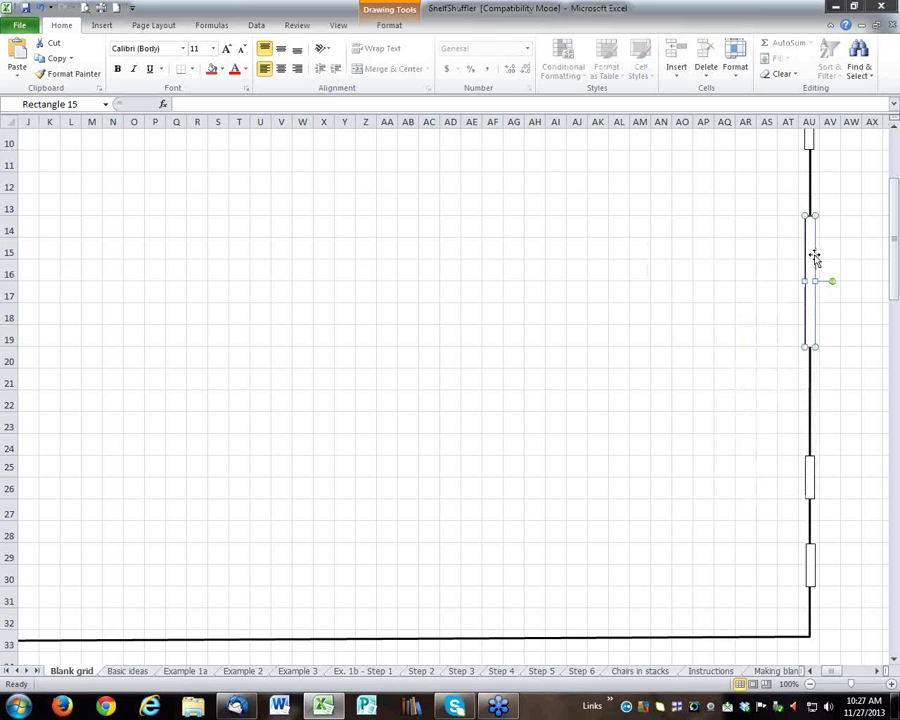
pyautogui.rightClick(815, 254)
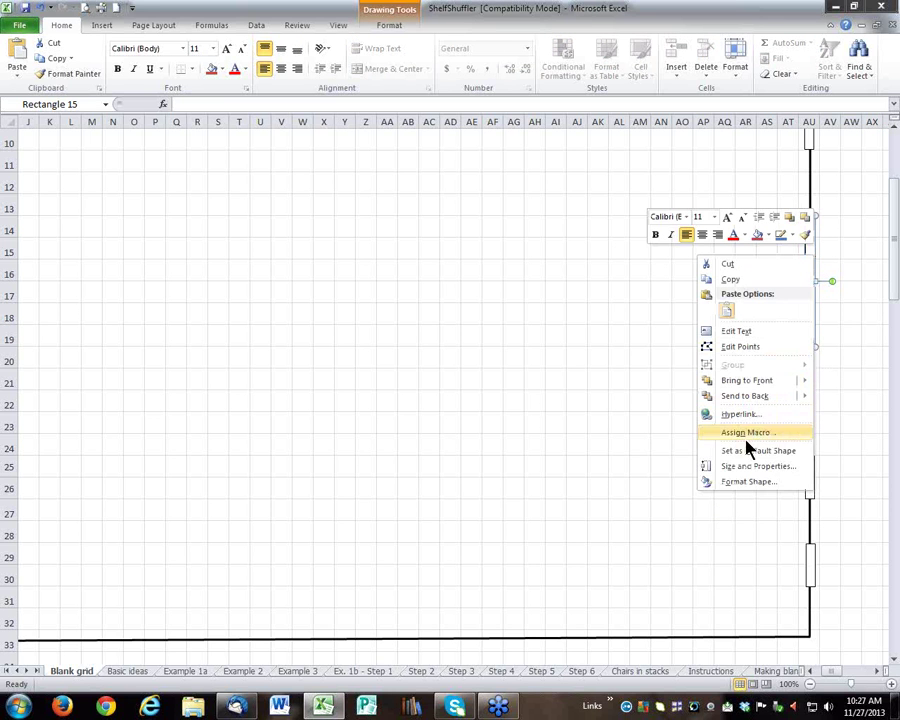
pyautogui.click(745, 484)
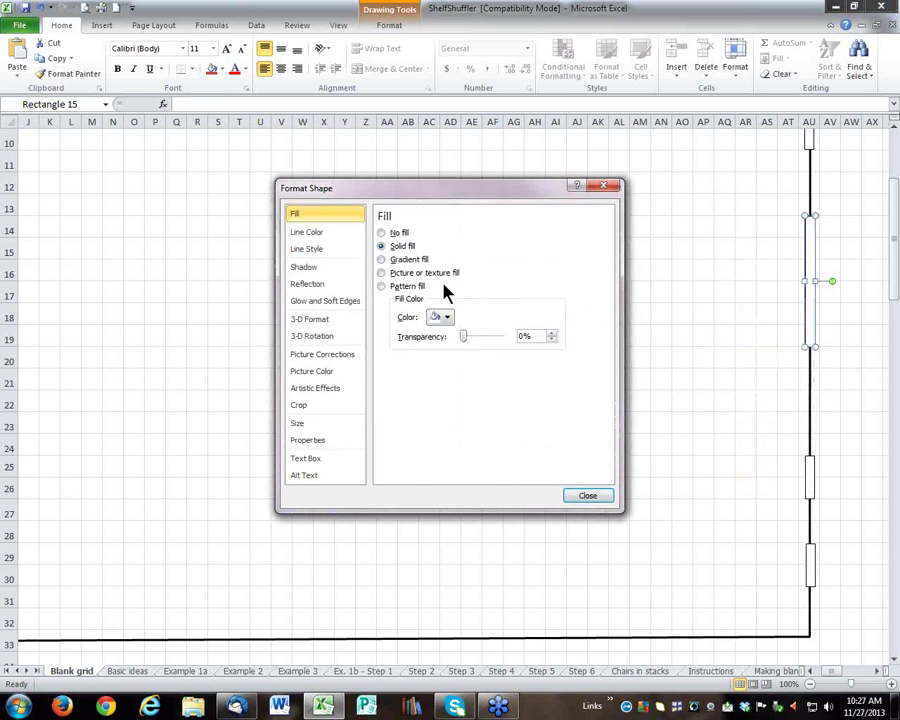
pyautogui.click(305, 234)
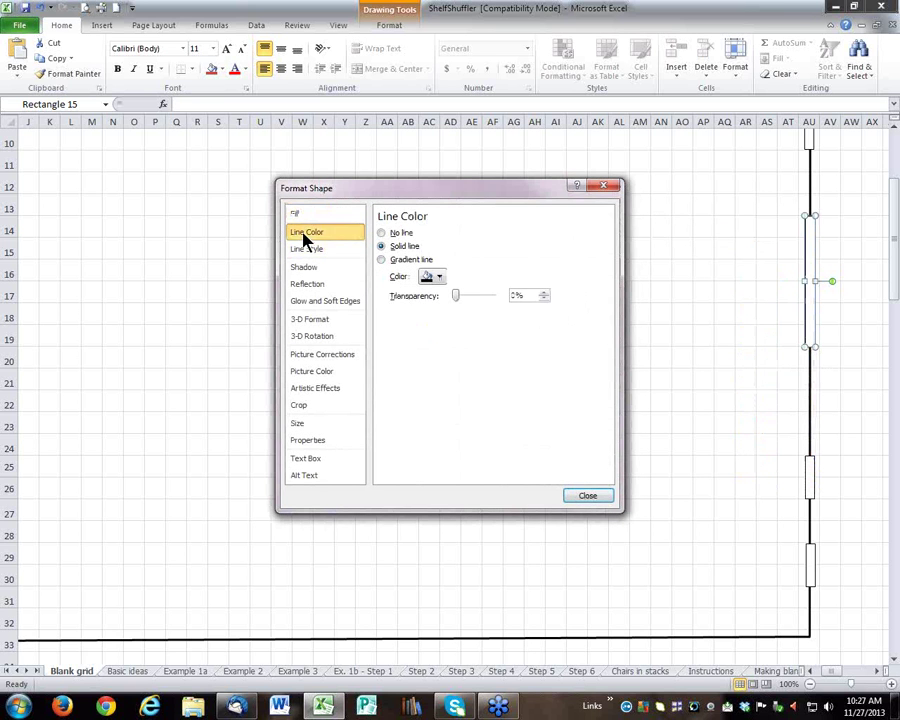
pyautogui.click(381, 233)
pyautogui.click(587, 497)
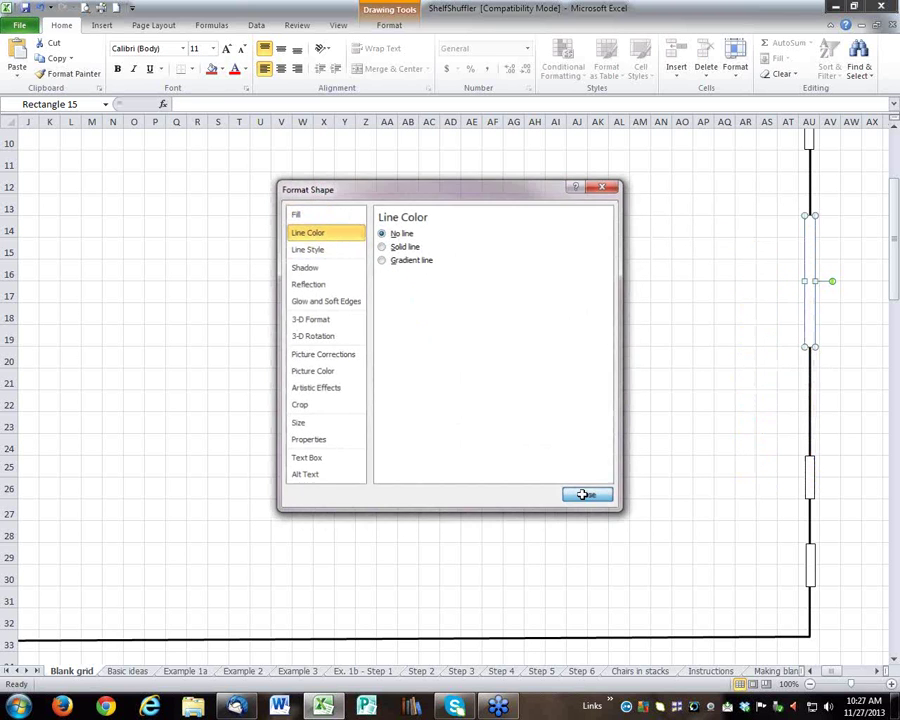
pyautogui.click(703, 401)
pyautogui.scroll(3, 692, 431)
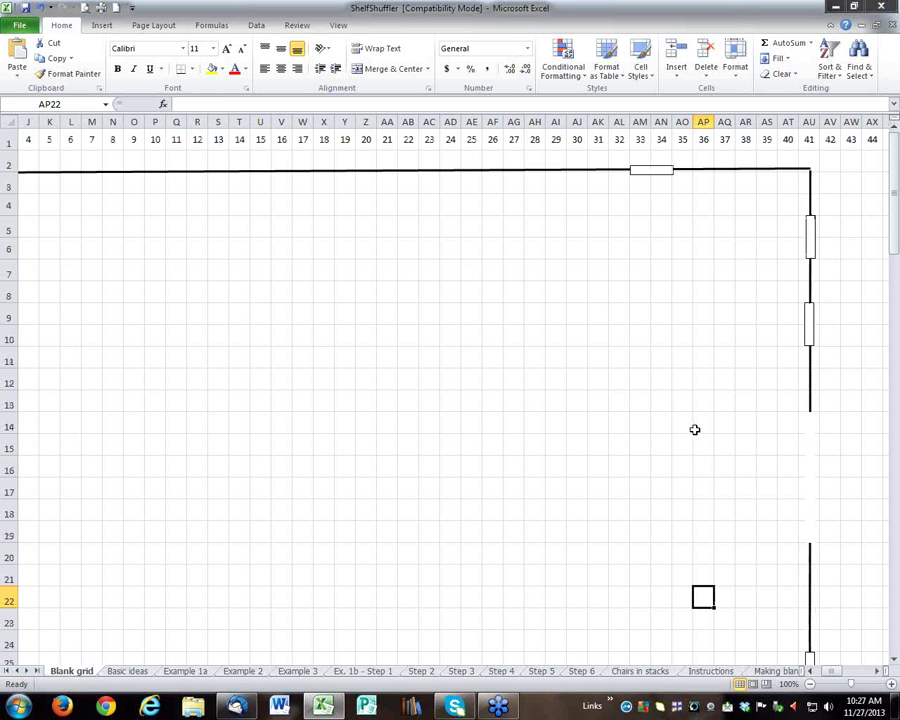
pyautogui.scroll(-1, 695, 429)
pyautogui.scroll(1, 695, 429)
pyautogui.scroll(-1, 695, 429)
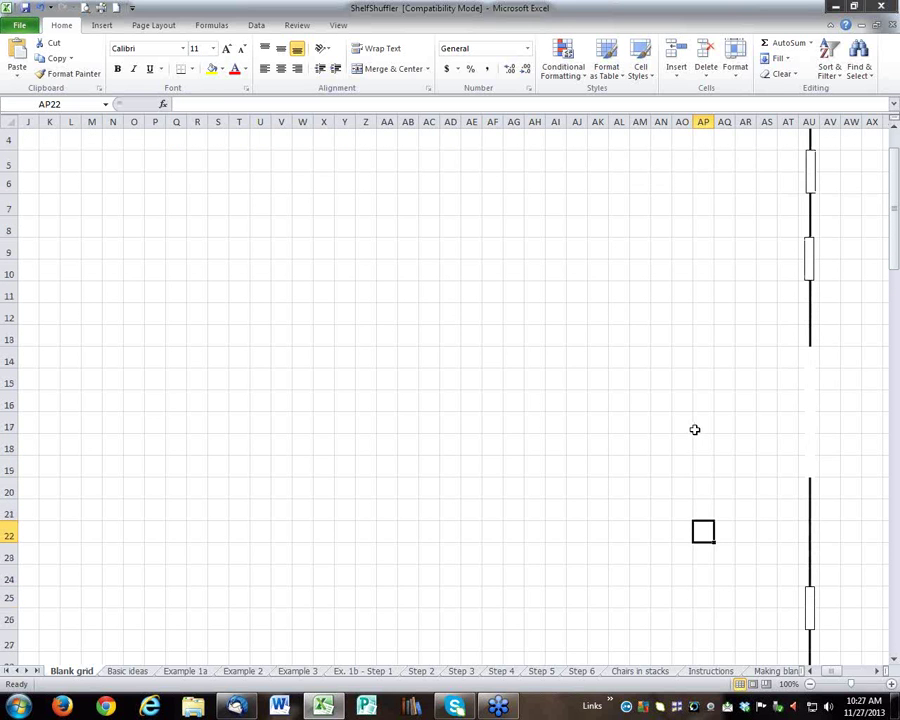
pyautogui.click(811, 672)
pyautogui.click(811, 672)
pyautogui.scroll(-2, 881, 519)
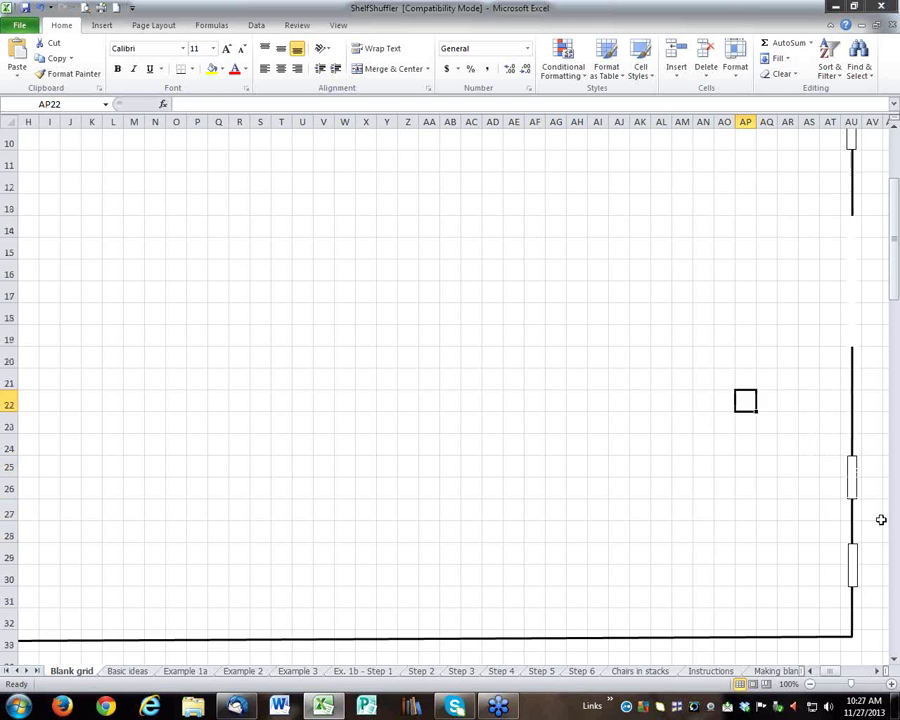
pyautogui.scroll(2, 881, 519)
pyautogui.scroll(1, 879, 519)
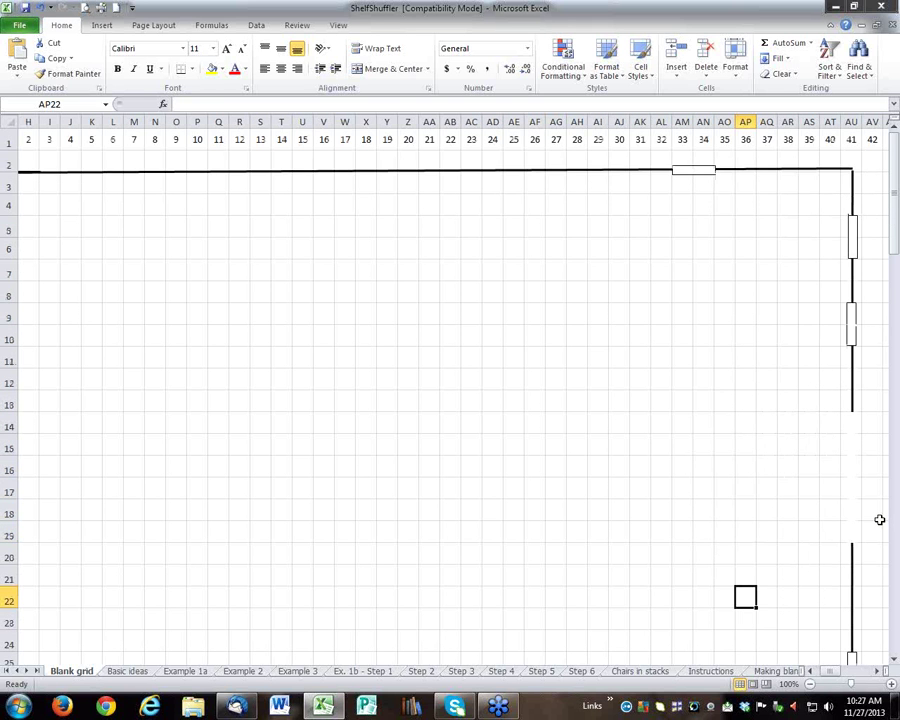
pyautogui.scroll(-1, 879, 519)
pyautogui.scroll(1, 879, 519)
pyautogui.scroll(-3, 879, 519)
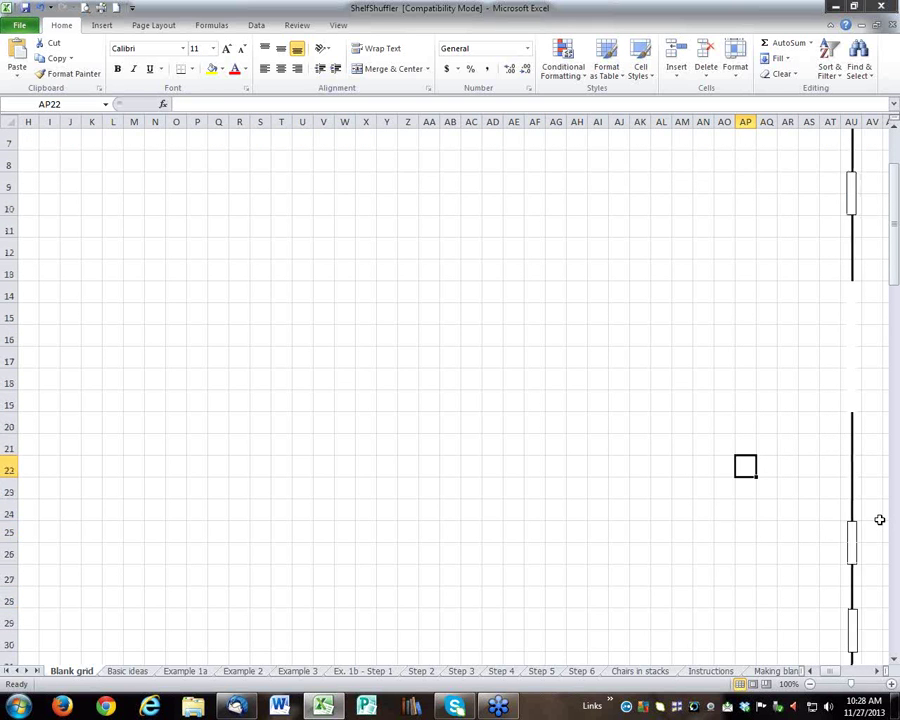
pyautogui.scroll(1, 878, 519)
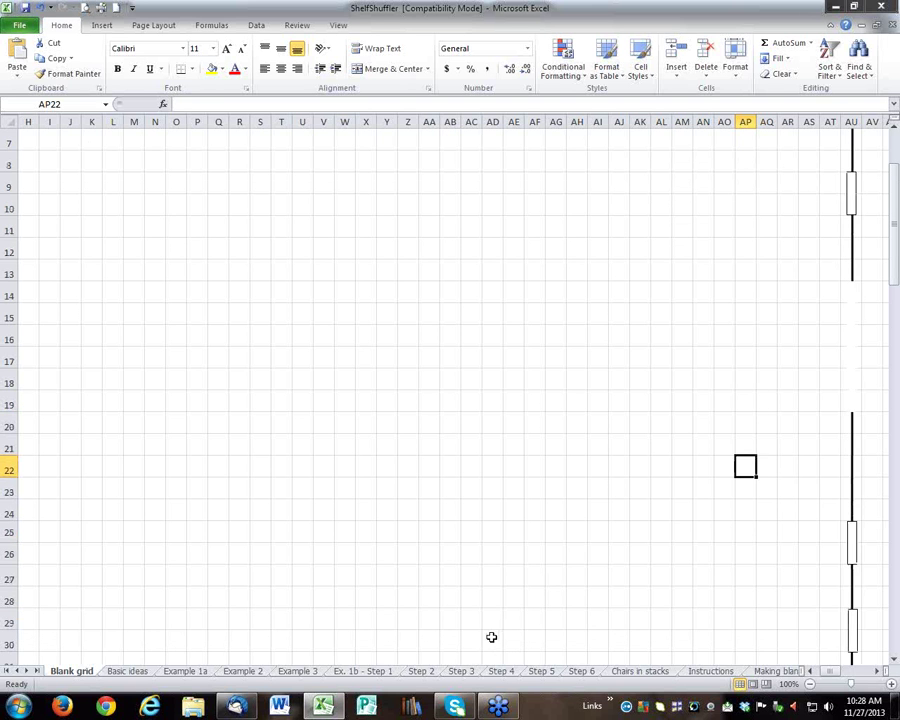
pyautogui.moveTo(831, 672); pyautogui.dragTo(822, 672)
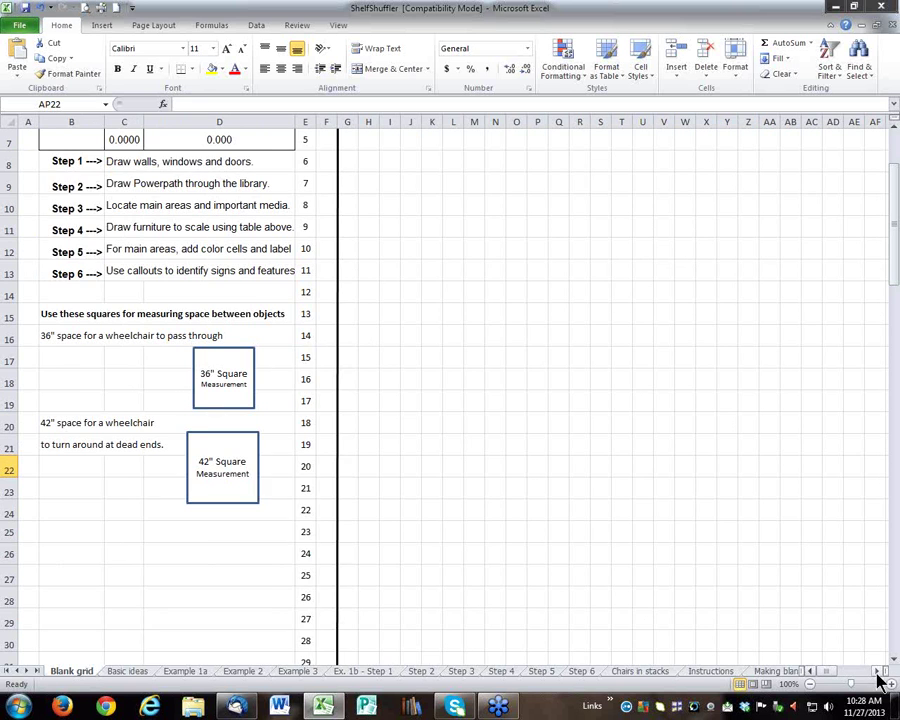
pyautogui.moveTo(876, 674); pyautogui.dragTo(876, 674)
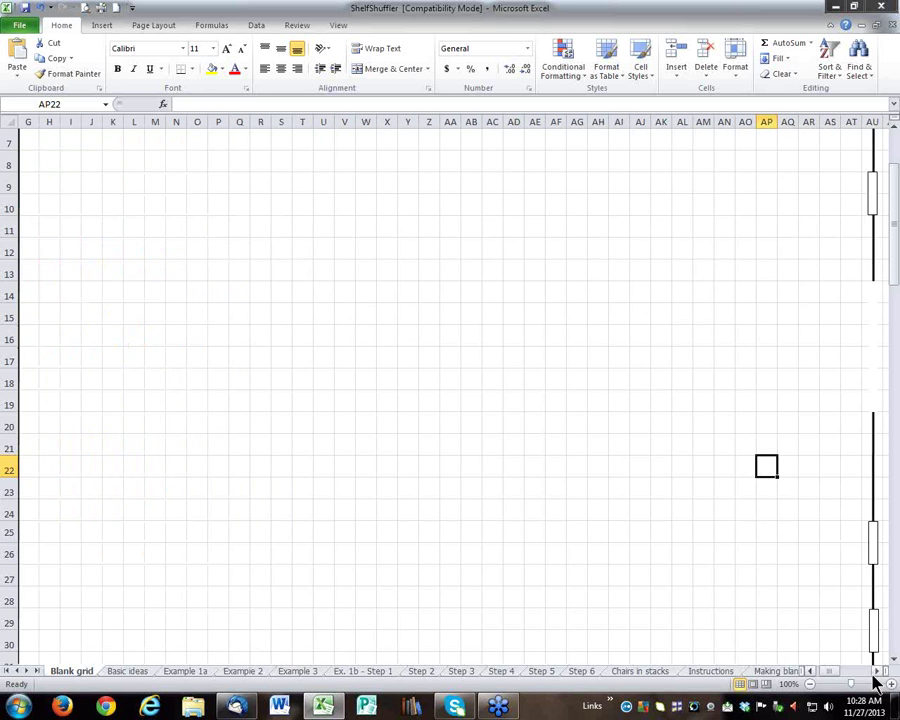
pyautogui.scroll(2, 727, 470)
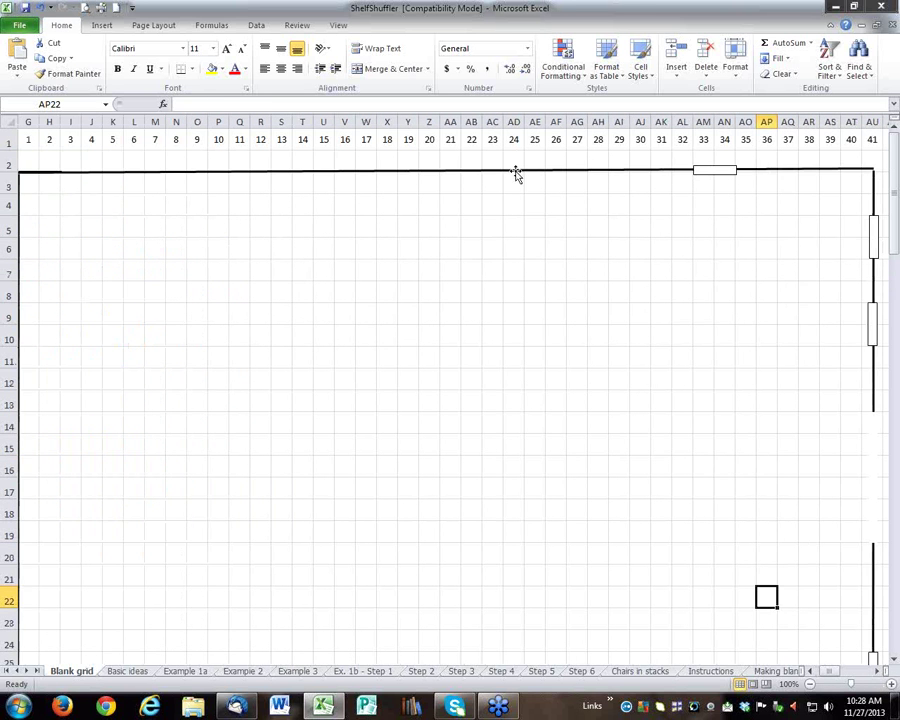
# Step: Duplicate the top wall line, move it to row 16, and shorten its right end near column 41
pyautogui.click(516, 172)
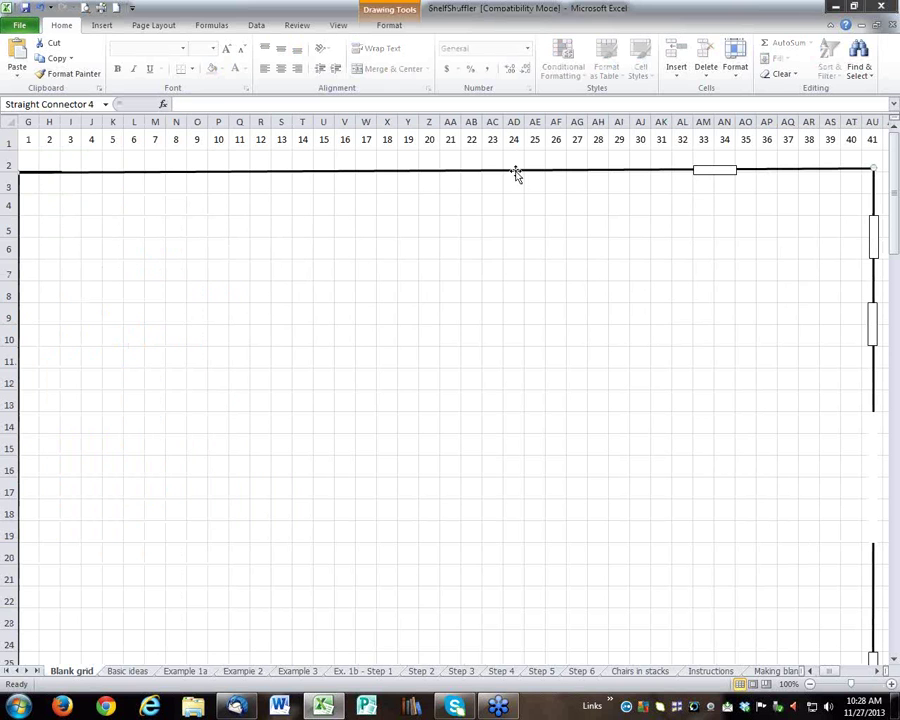
pyautogui.hotkey('ctrl', 'd')
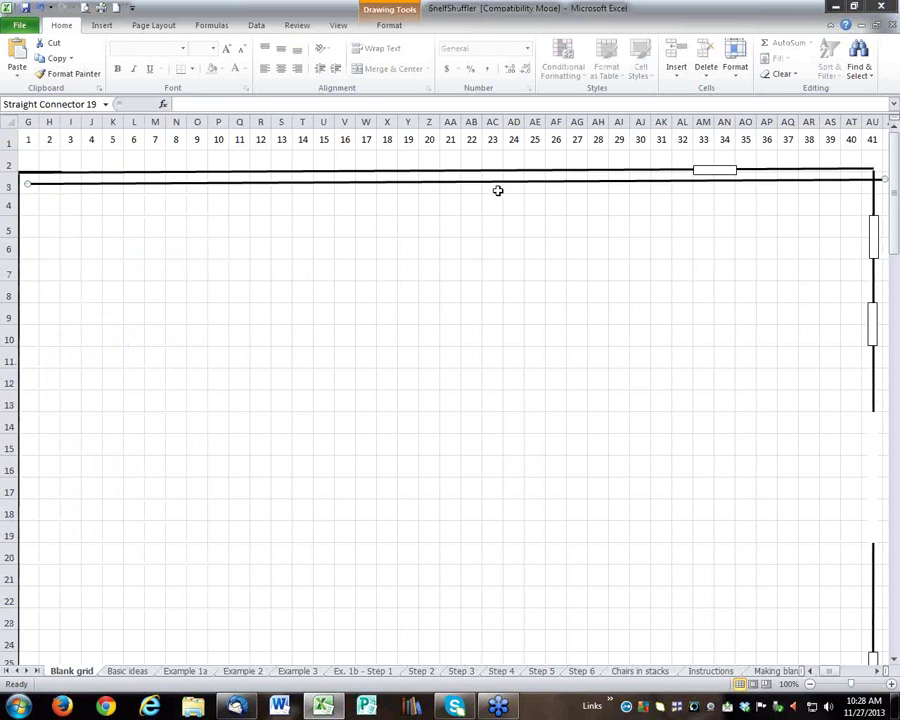
pyautogui.moveTo(494, 186); pyautogui.dragTo(513, 468)
pyautogui.click(877, 671)
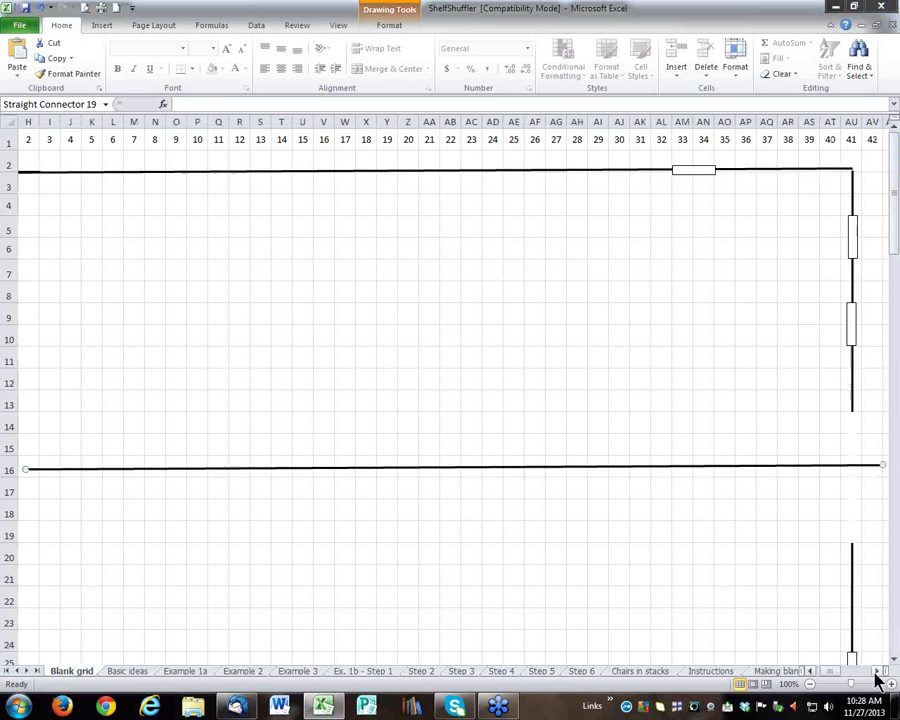
pyautogui.click(877, 671)
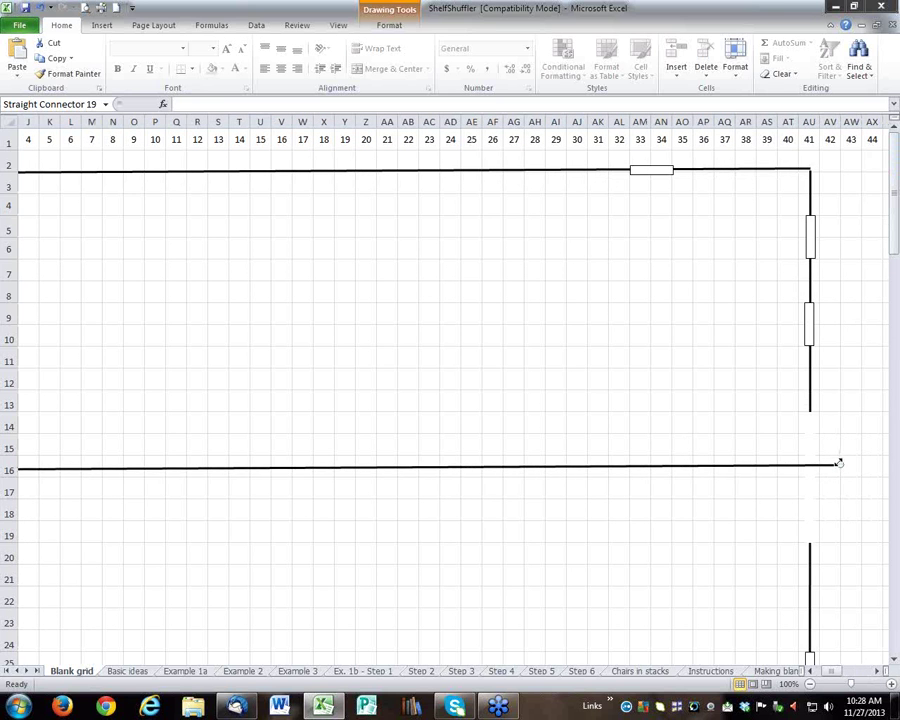
pyautogui.moveTo(838, 465); pyautogui.dragTo(815, 473)
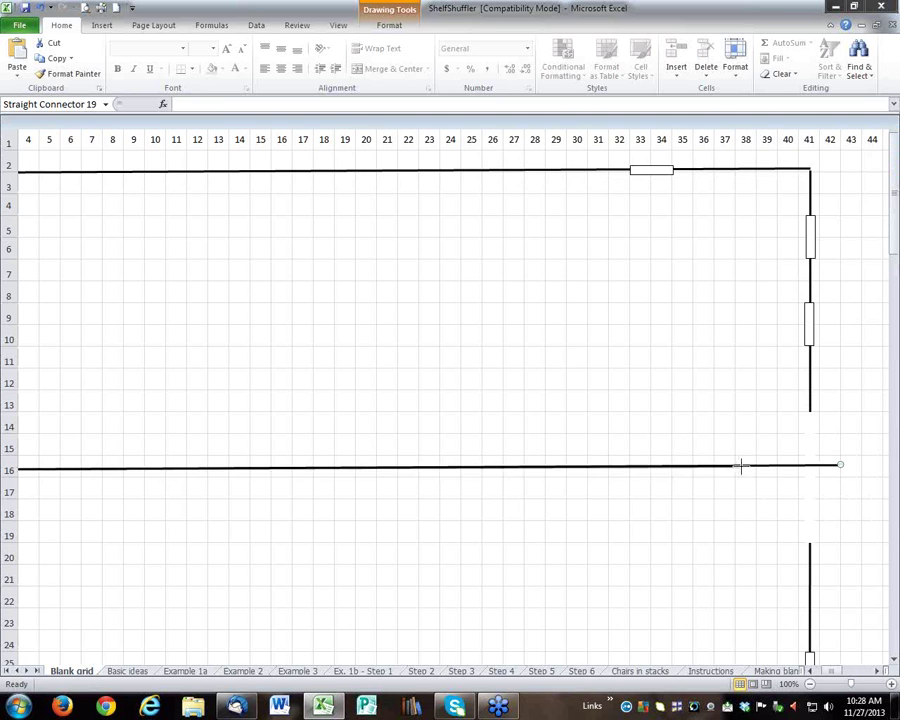
pyautogui.moveTo(745, 465); pyautogui.dragTo(745, 465)
pyautogui.click(810, 672)
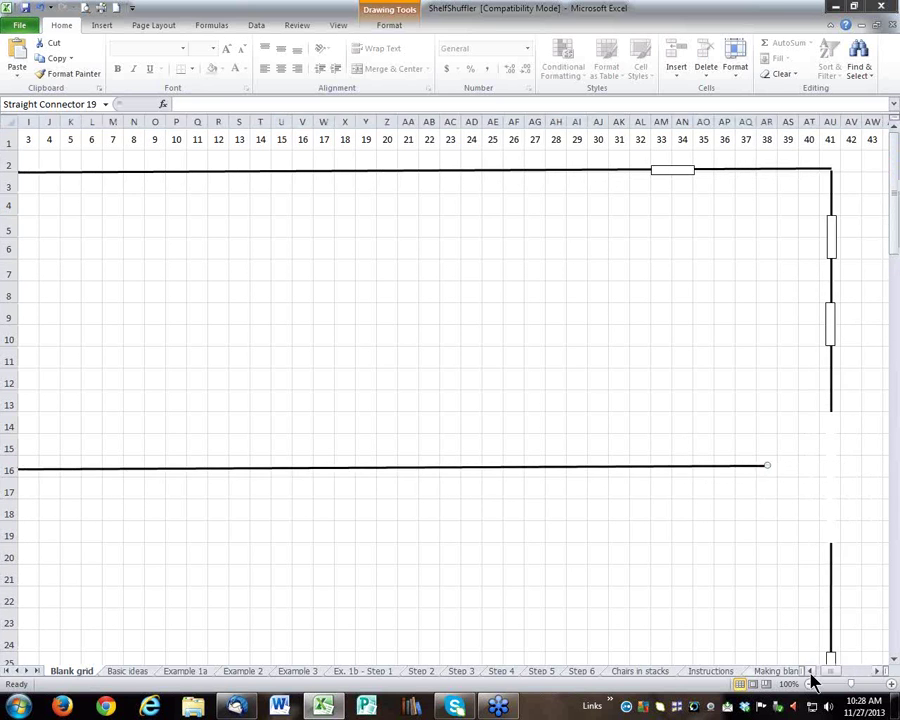
pyautogui.click(810, 672)
pyautogui.click(810, 672)
pyautogui.click(810, 672)
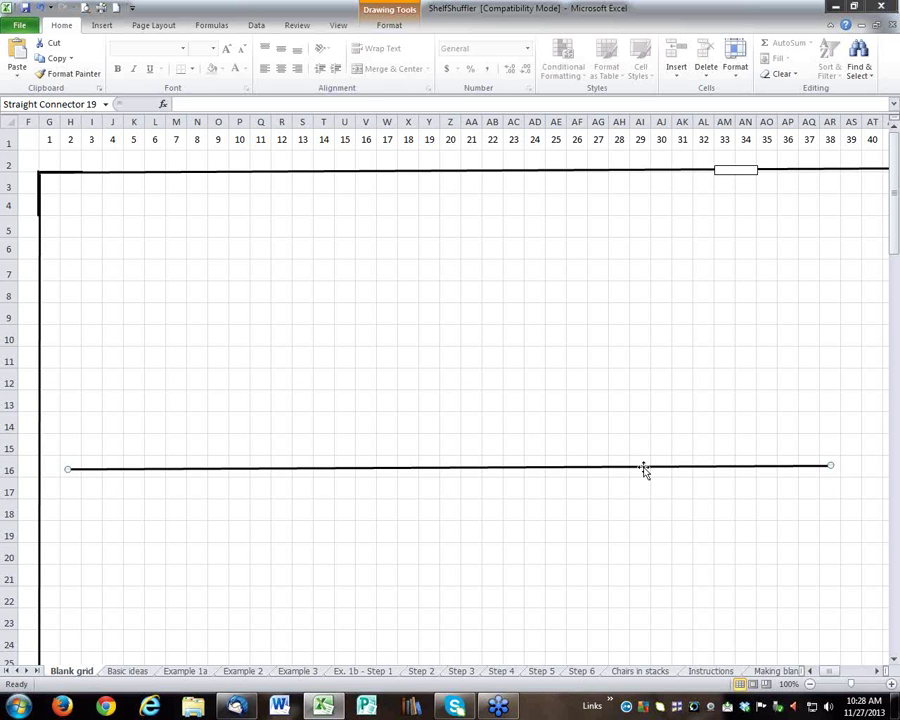
# Step: Open the Line Color page of Format Shape for the row-16 line
pyautogui.rightClick(644, 467)
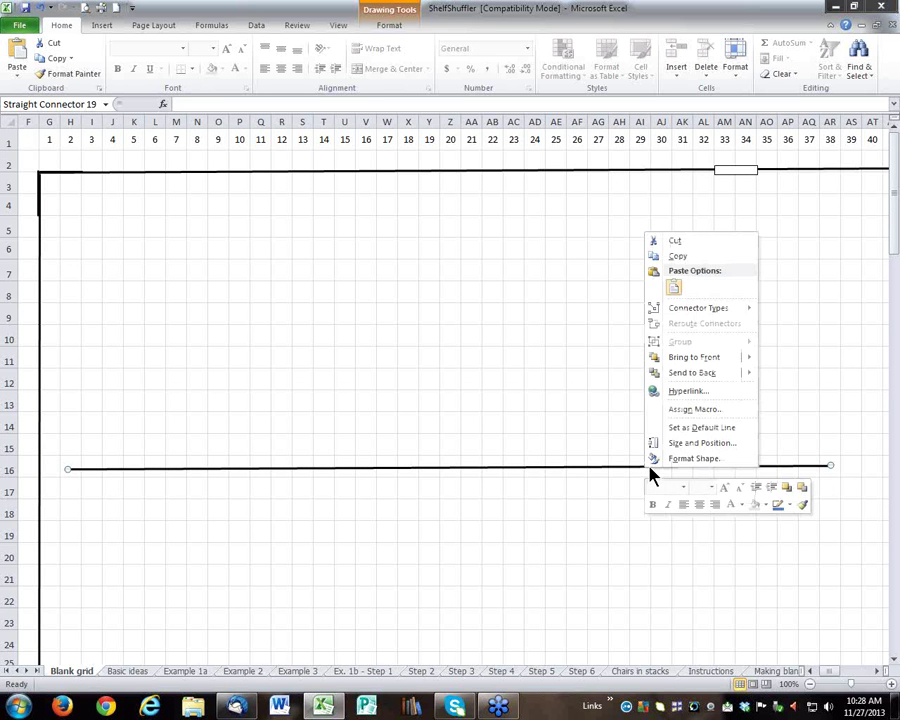
pyautogui.click(679, 465)
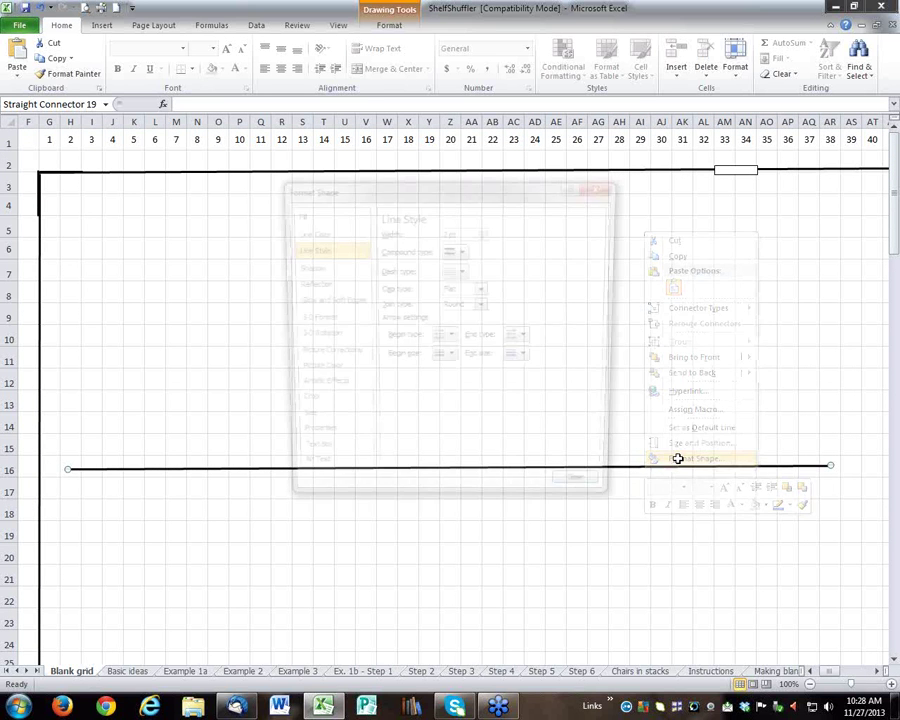
pyautogui.click(321, 236)
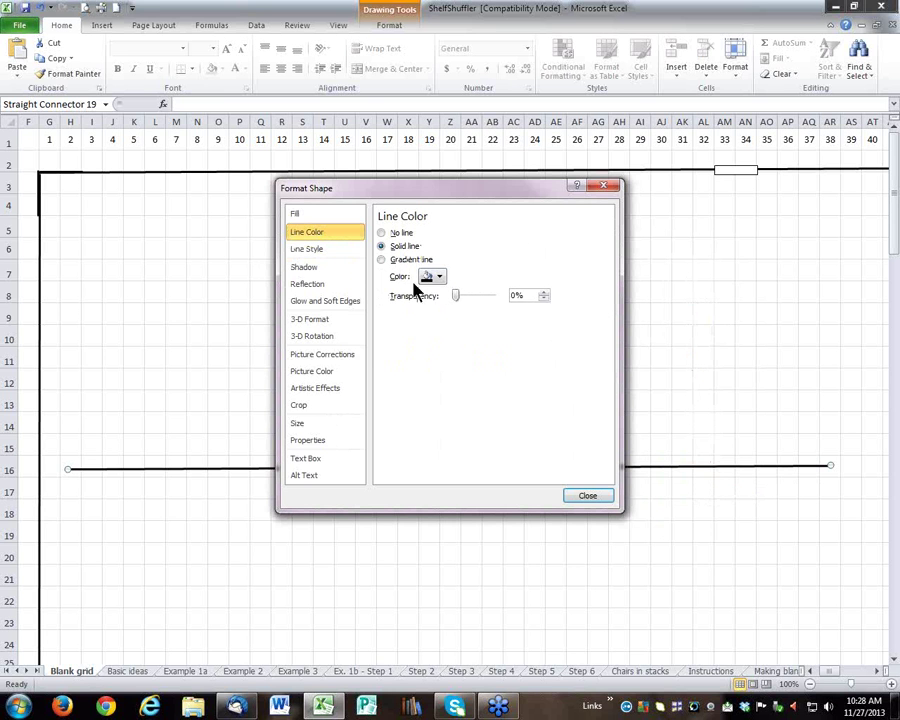
# Step: Colour the row-16 line standard red and nudge it slightly down and right
pyautogui.click(440, 278)
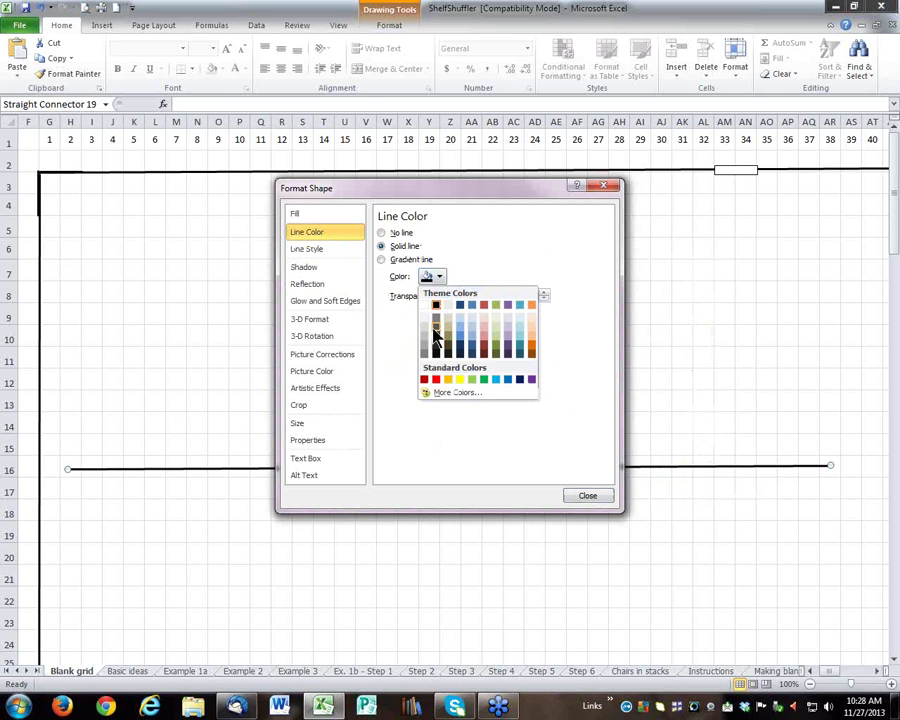
pyautogui.click(436, 380)
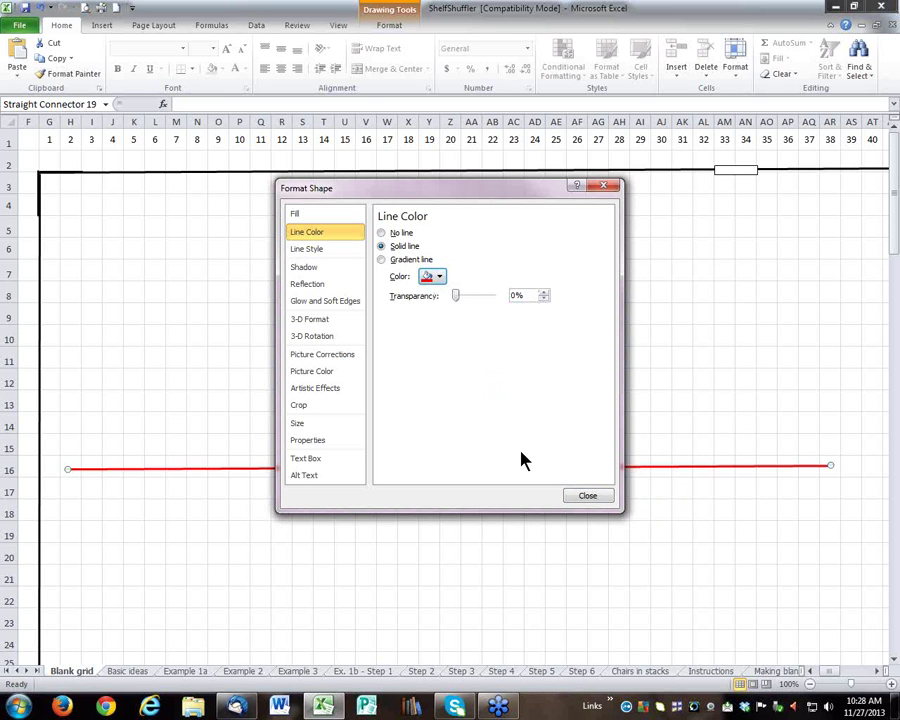
pyautogui.click(589, 495)
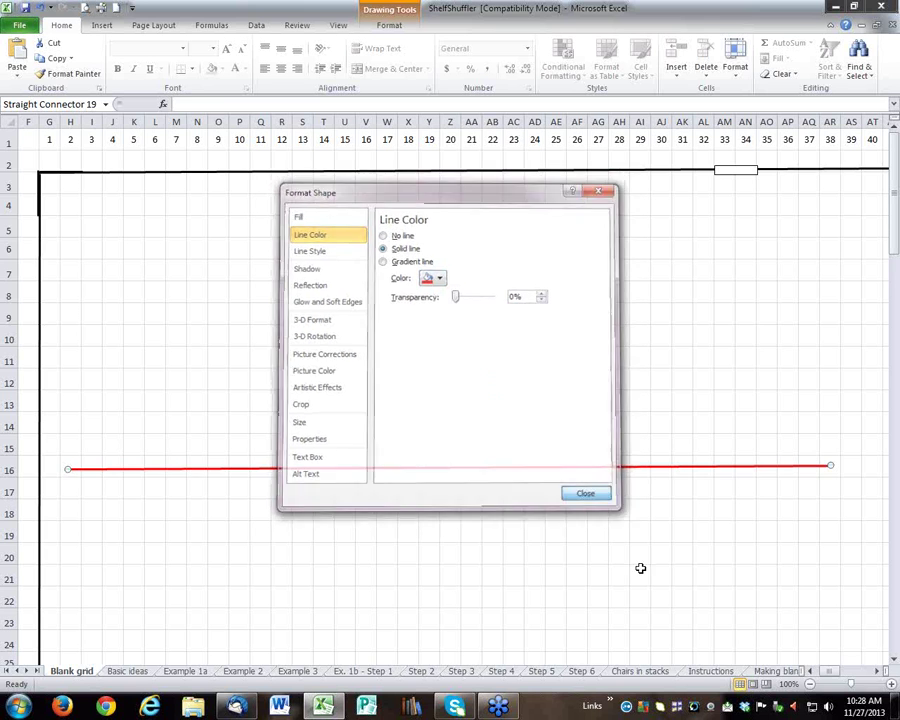
pyautogui.scroll(-2, 640, 560)
pyautogui.click(876, 672)
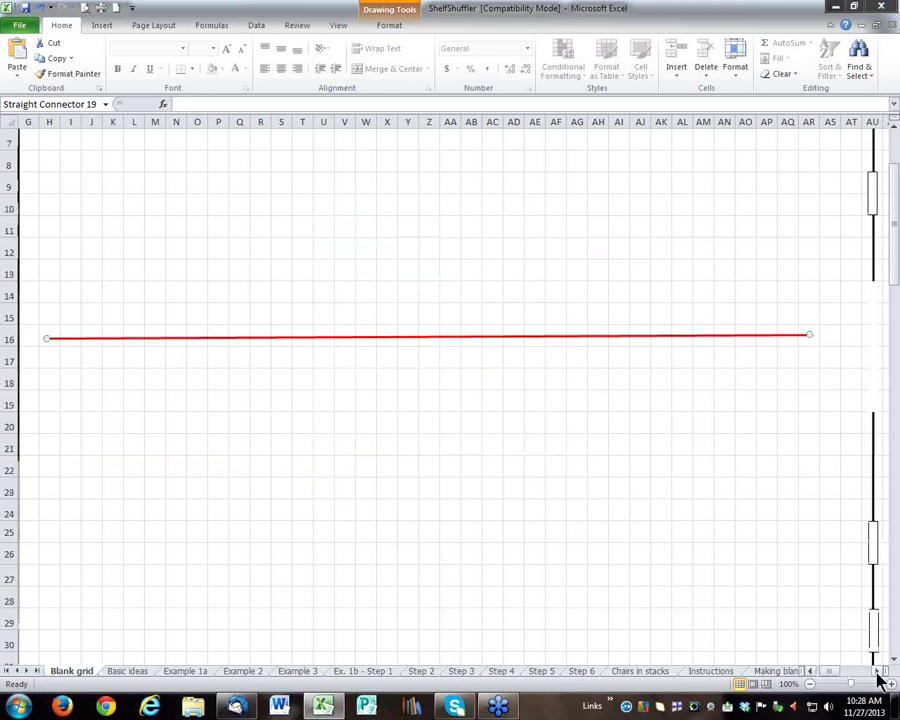
pyautogui.click(876, 672)
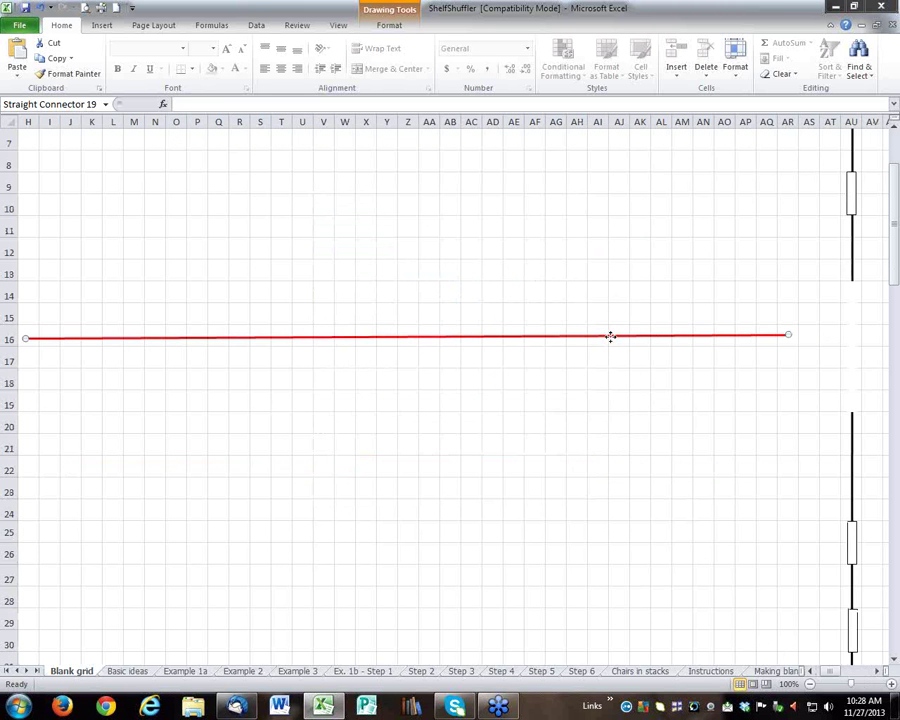
pyautogui.moveTo(610, 337); pyautogui.dragTo(673, 347)
pyautogui.scroll(1, 776, 386)
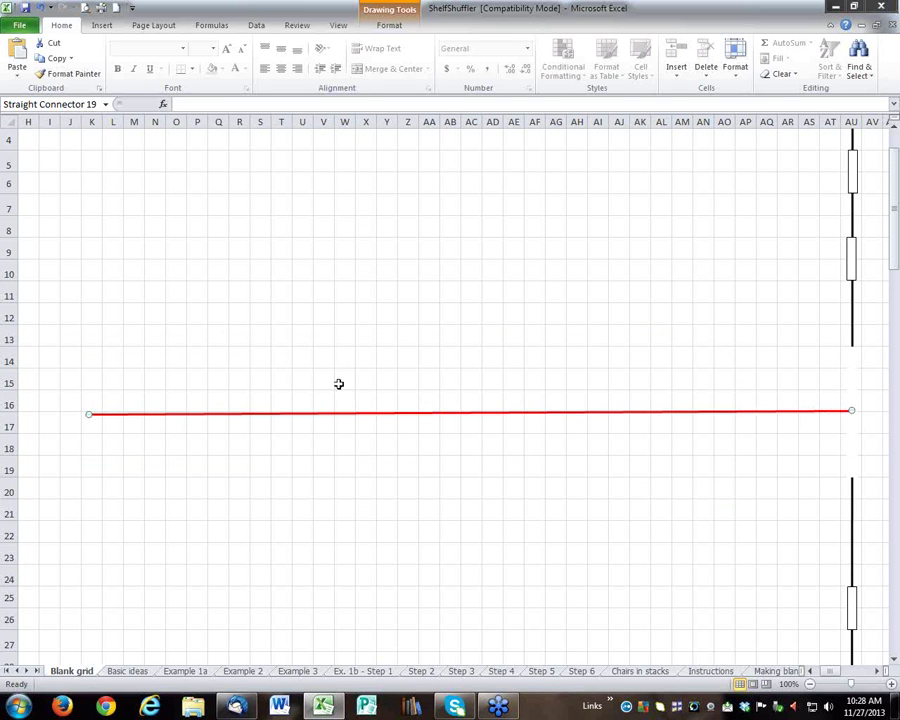
pyautogui.scroll(1, 385, 378)
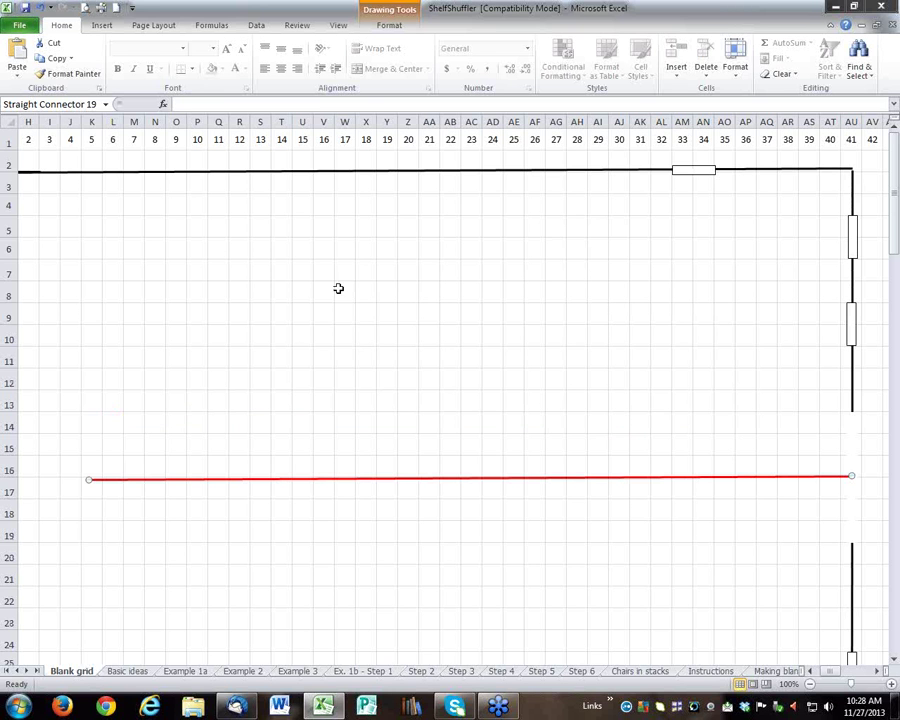
pyautogui.scroll(-3, 166, 486)
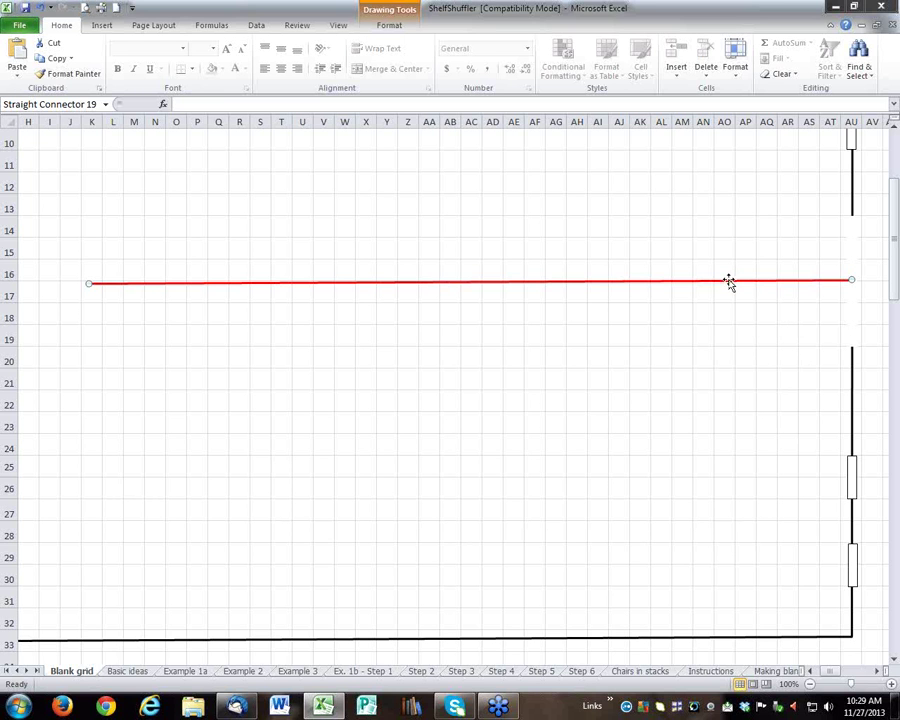
# Step: Duplicate the red power-path line and place the copy along row 8
pyautogui.hotkey('ctrl', 'd')
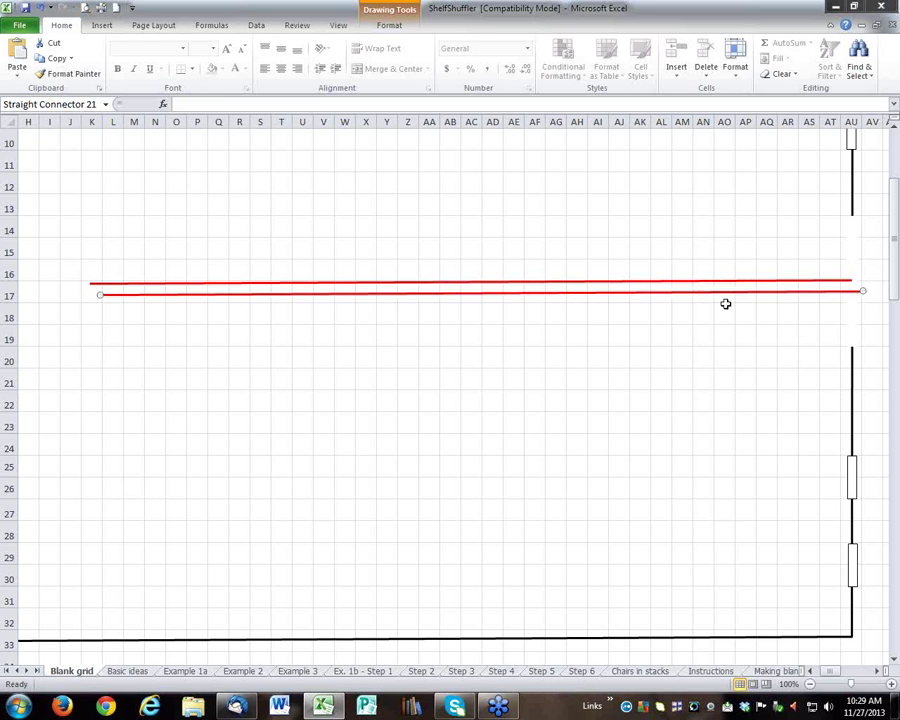
pyautogui.scroll(3, 722, 318)
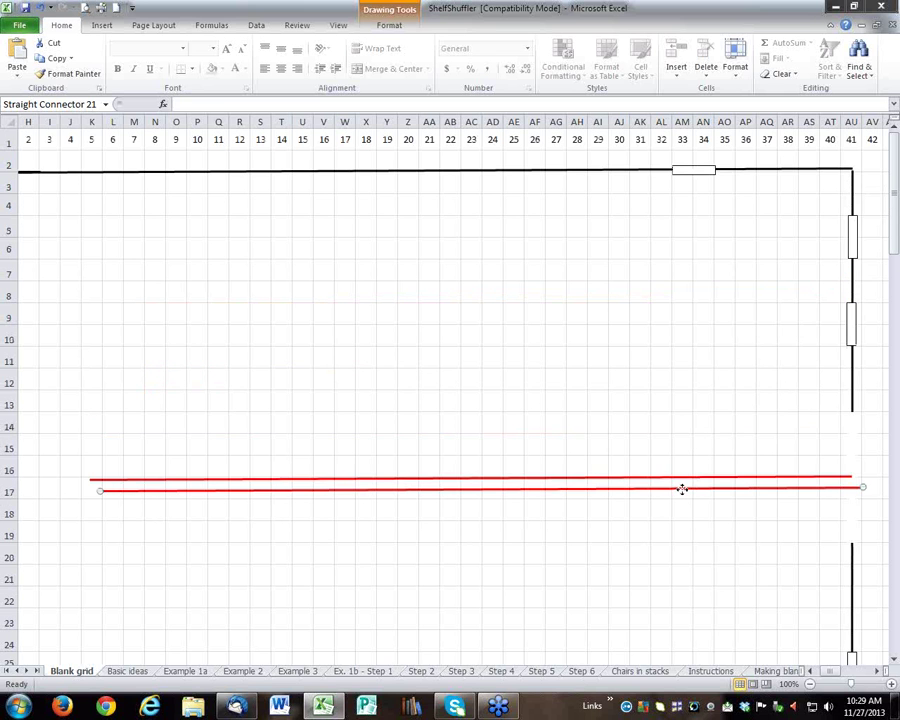
pyautogui.moveTo(682, 489); pyautogui.dragTo(622, 281)
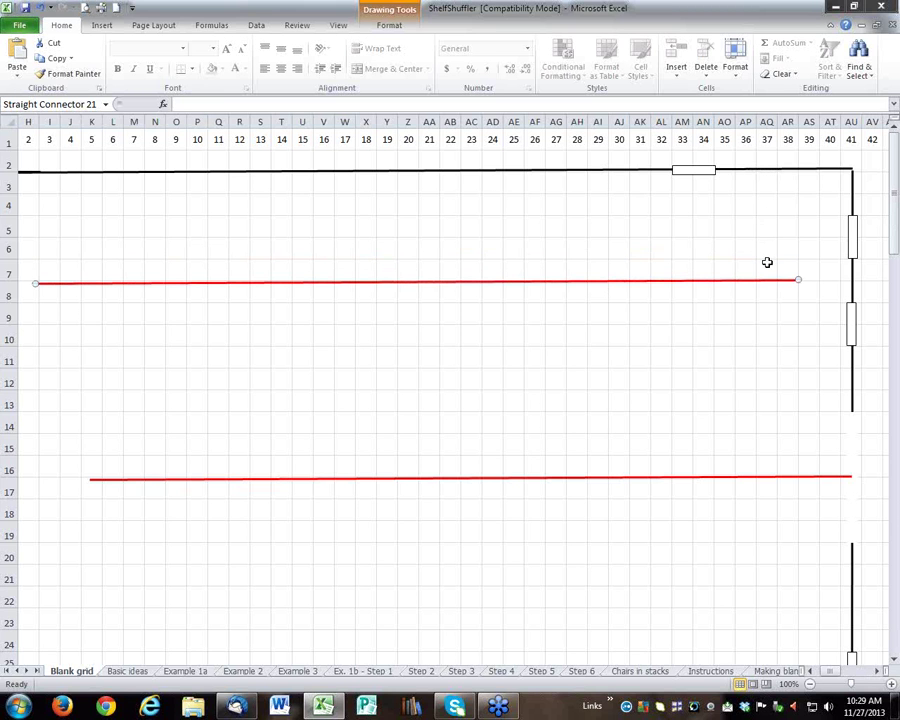
pyautogui.moveTo(767, 280); pyautogui.dragTo(767, 304)
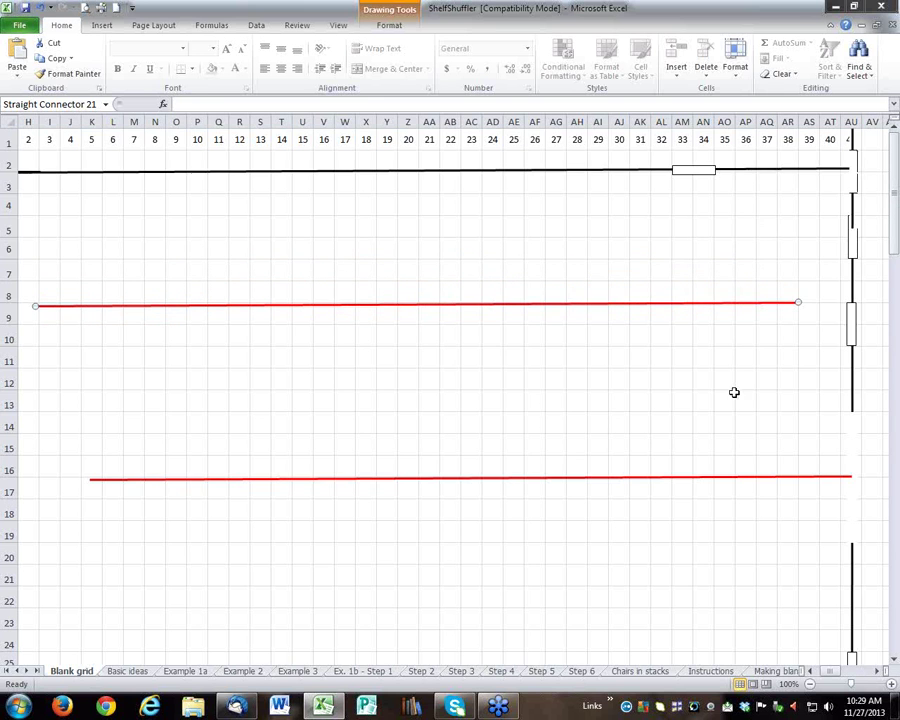
pyautogui.scroll(-1, 705, 474)
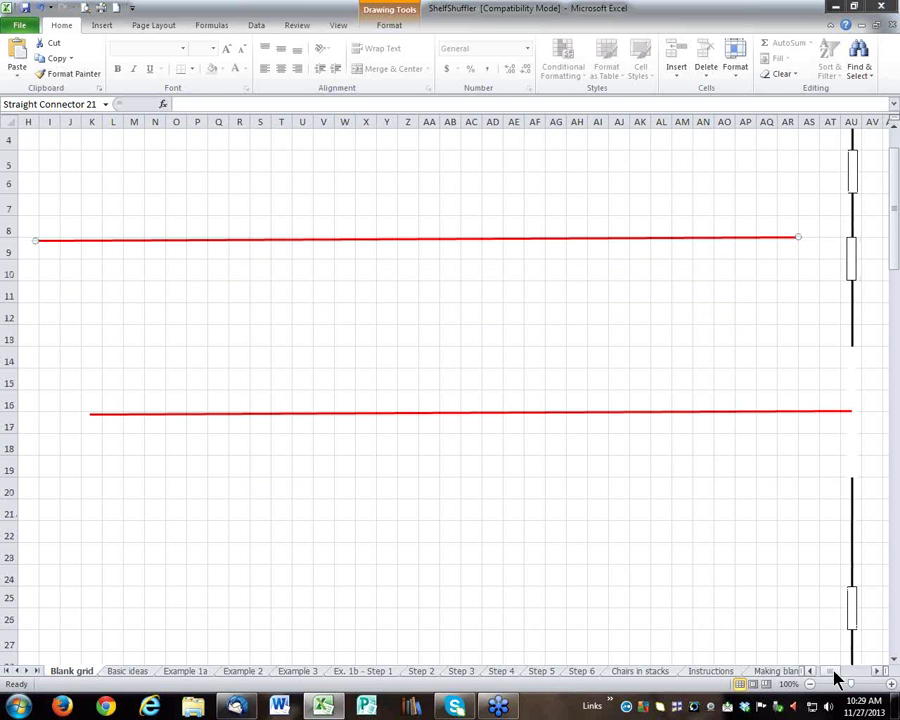
pyautogui.moveTo(836, 672); pyautogui.dragTo(816, 672)
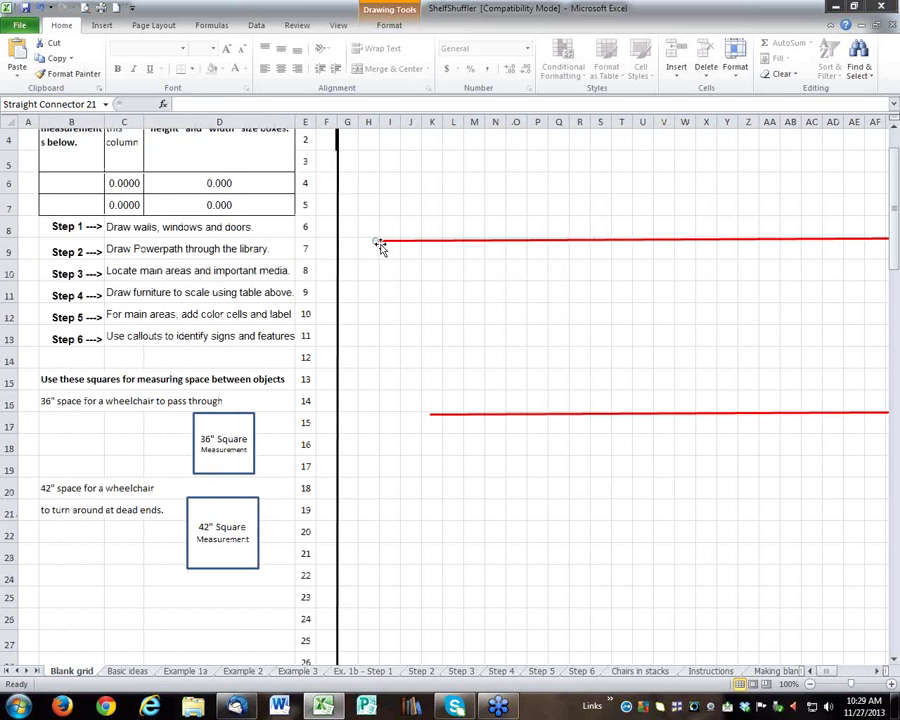
# Step: Trim both red lines' left ends so they start at the same point near column M
pyautogui.click(376, 240)
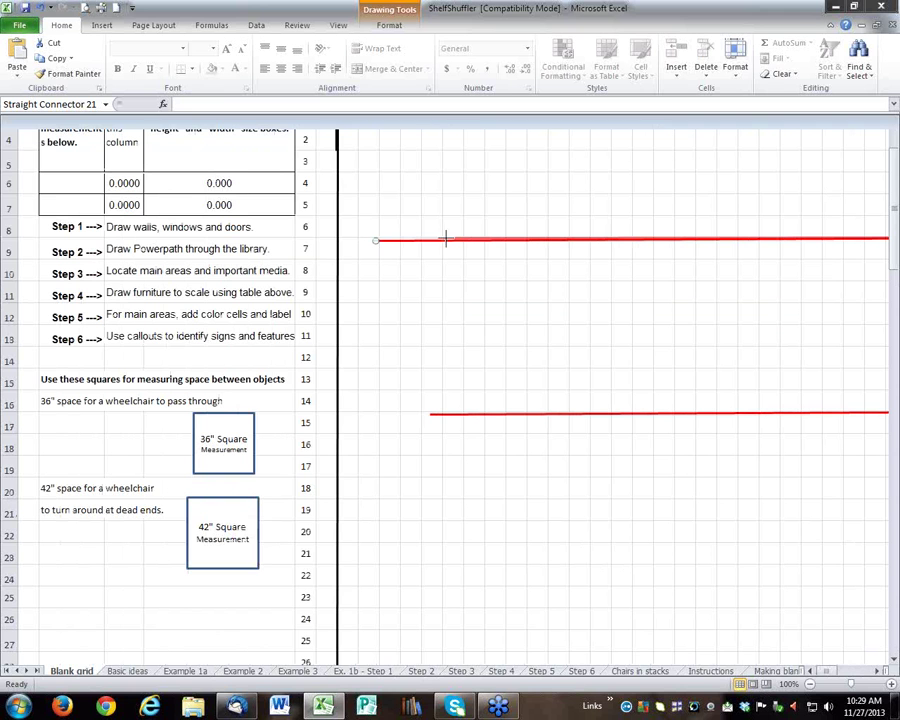
pyautogui.moveTo(460, 237); pyautogui.dragTo(460, 238)
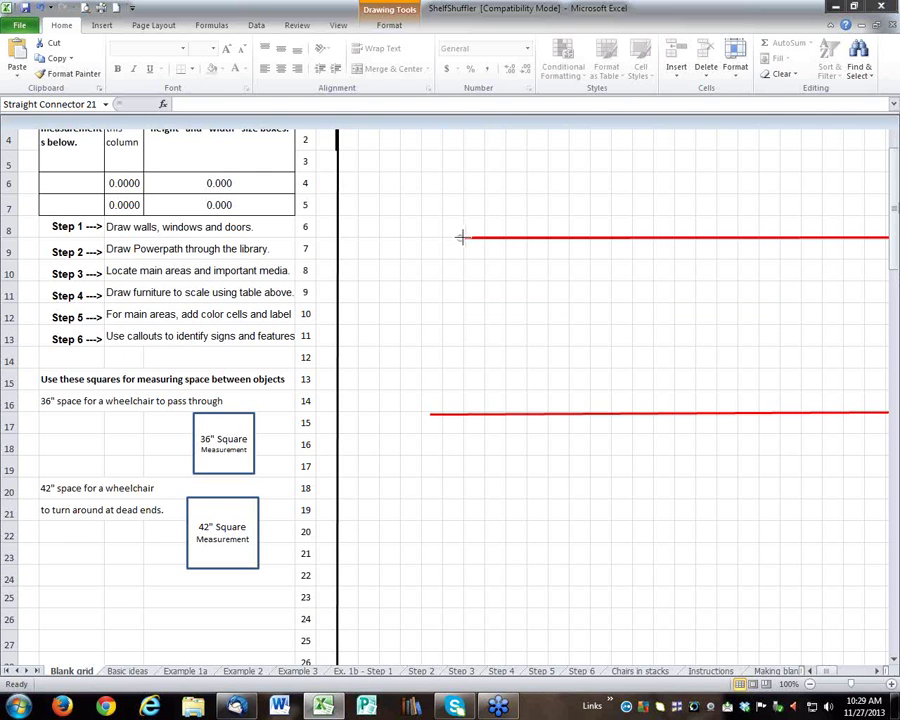
pyautogui.click(426, 414)
pyautogui.moveTo(430, 414); pyautogui.dragTo(463, 414)
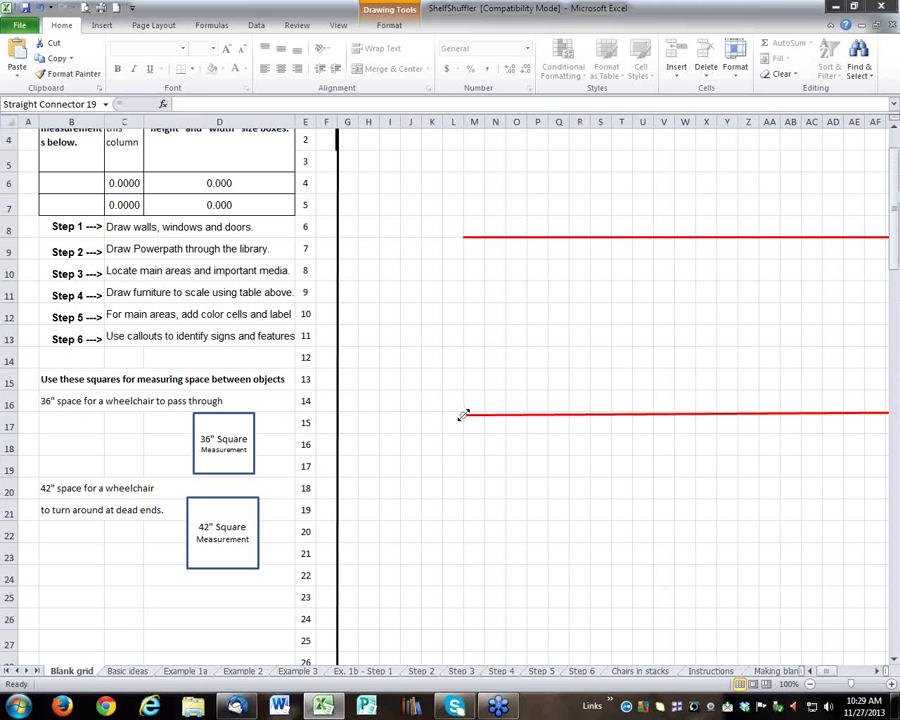
pyautogui.click(876, 680)
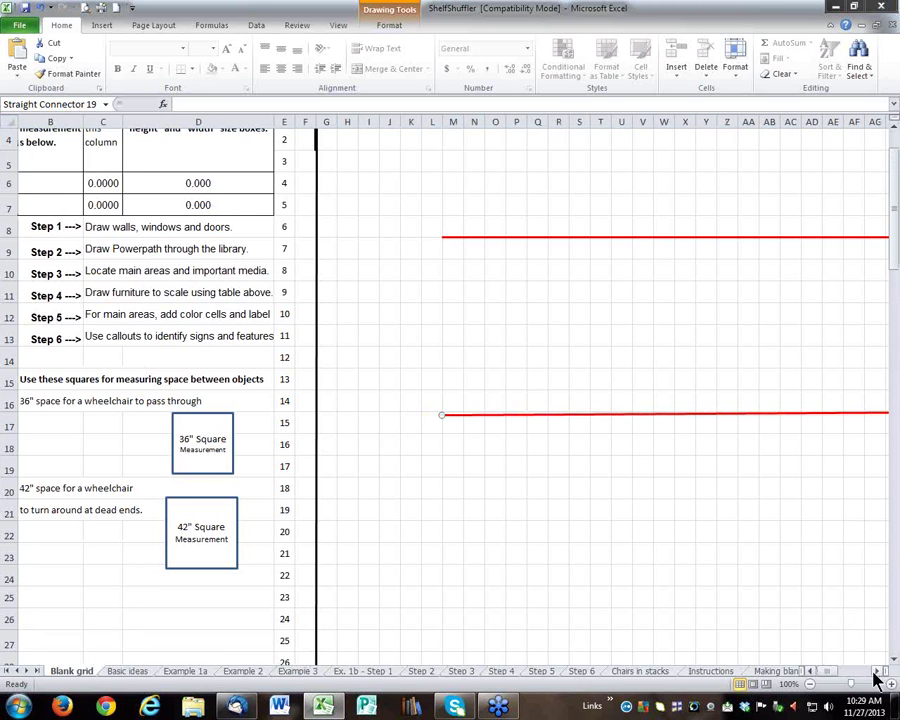
pyautogui.click(876, 680)
pyautogui.click(876, 680)
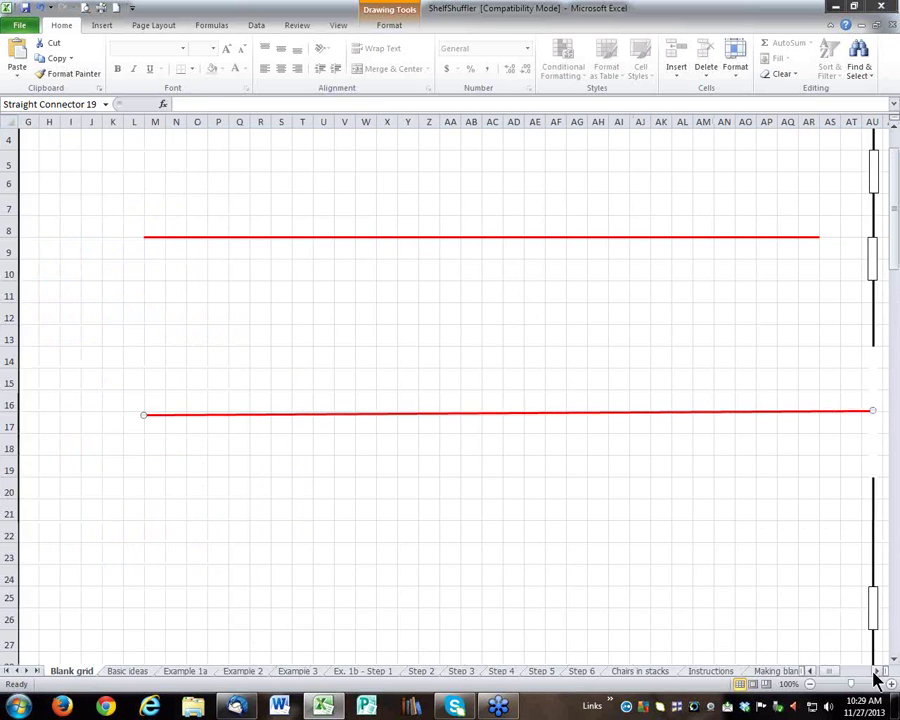
pyautogui.click(789, 238)
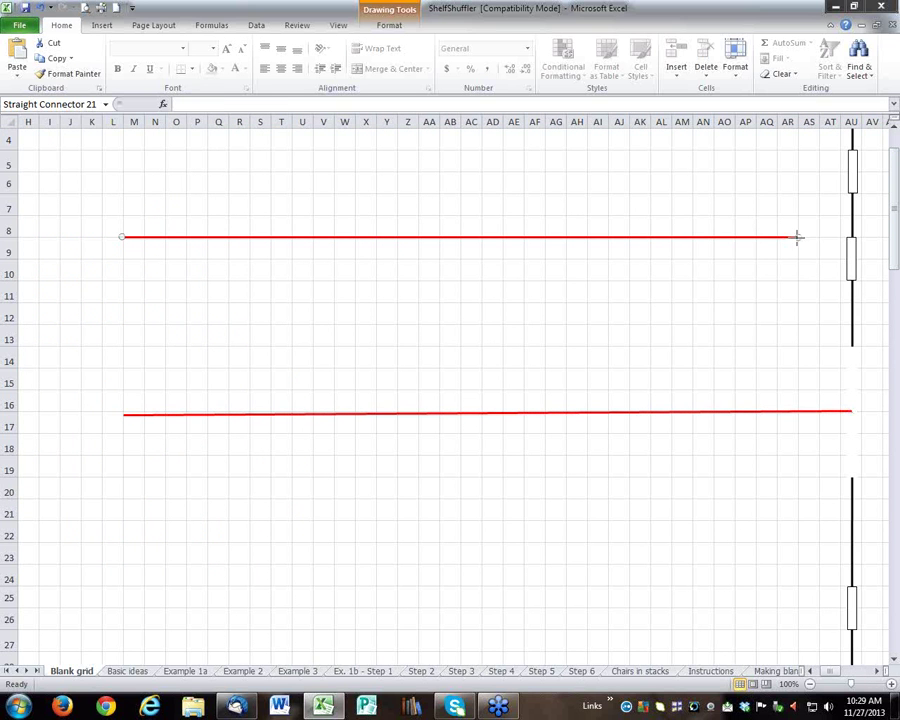
# Step: End the row 8 red line near column AO, copy it to row 26, and duplicate that copy
pyautogui.moveTo(798, 237); pyautogui.dragTo(713, 237)
pyautogui.hotkey('ctrl', 'd')
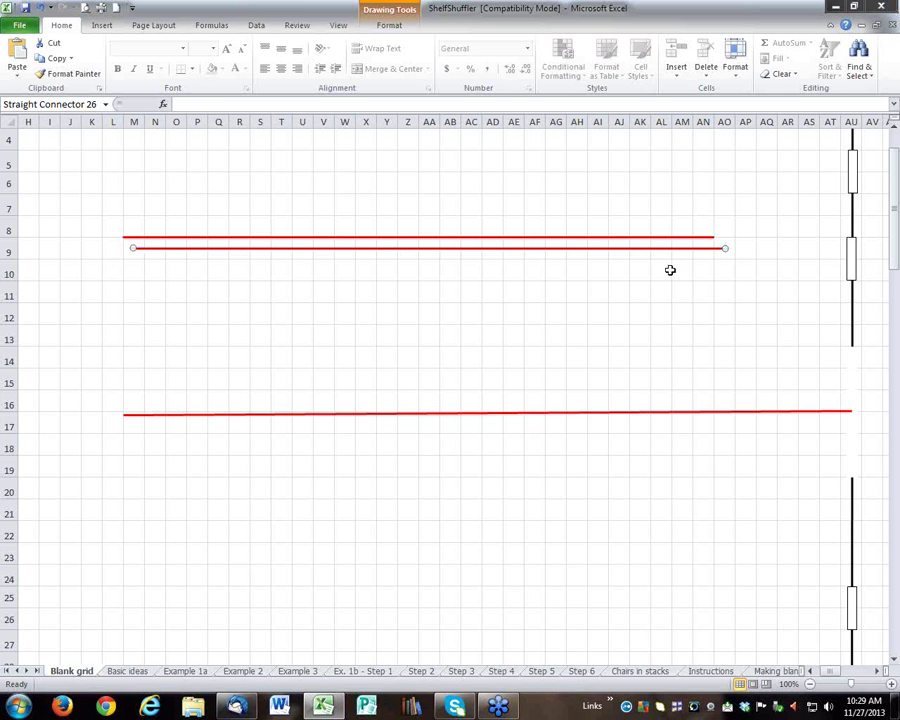
pyautogui.scroll(-2, 666, 268)
pyautogui.scroll(1, 640, 225)
pyautogui.moveTo(615, 186); pyautogui.dragTo(624, 566)
pyautogui.scroll(-4, 620, 556)
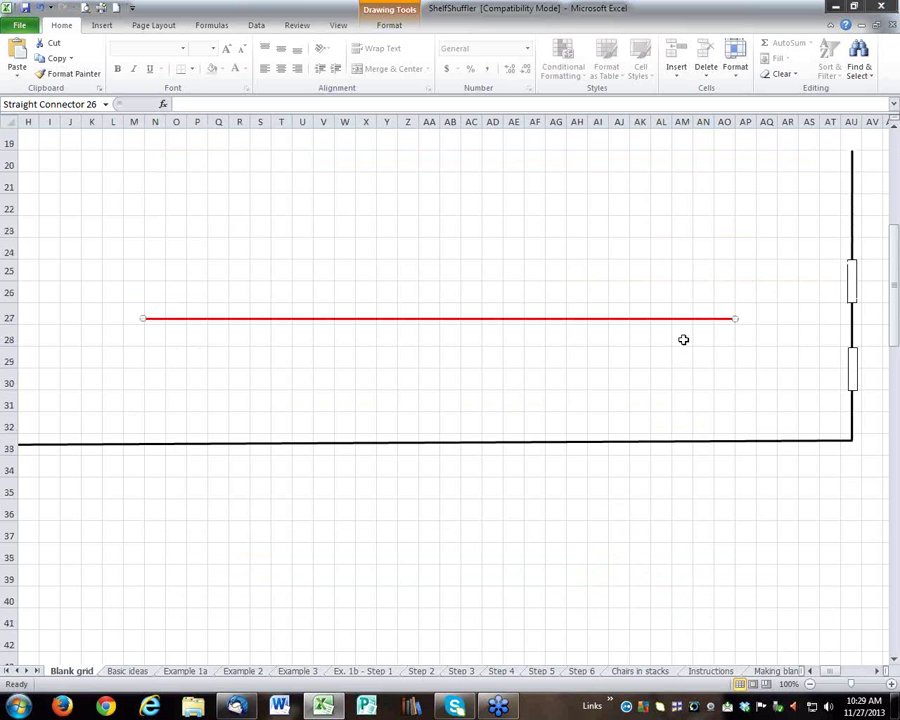
pyautogui.moveTo(681, 318); pyautogui.dragTo(681, 304)
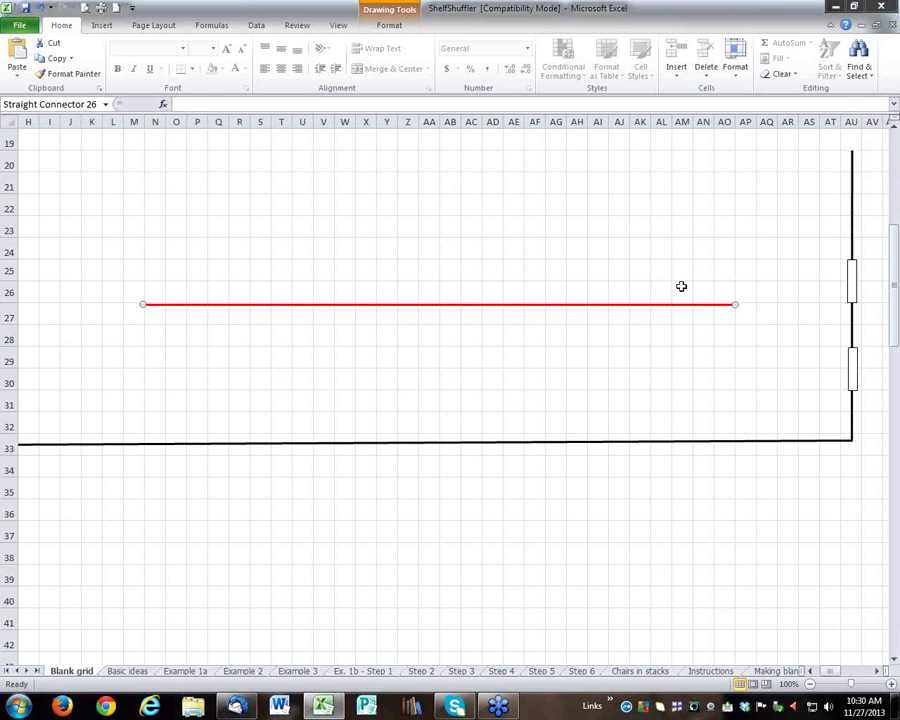
pyautogui.hotkey('ctrl', 'd')
pyautogui.scroll(3, 604, 514)
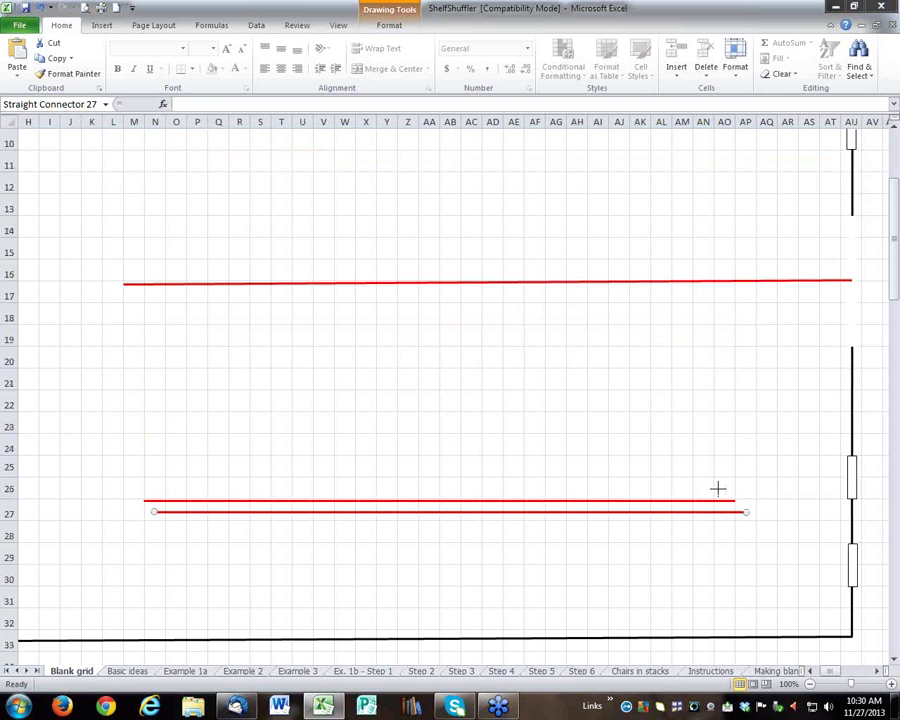
# Step: Extend the vertical red connector line down to row 26
pyautogui.moveTo(717, 488); pyautogui.dragTo(155, 183)
pyautogui.scroll(1, 271, 298)
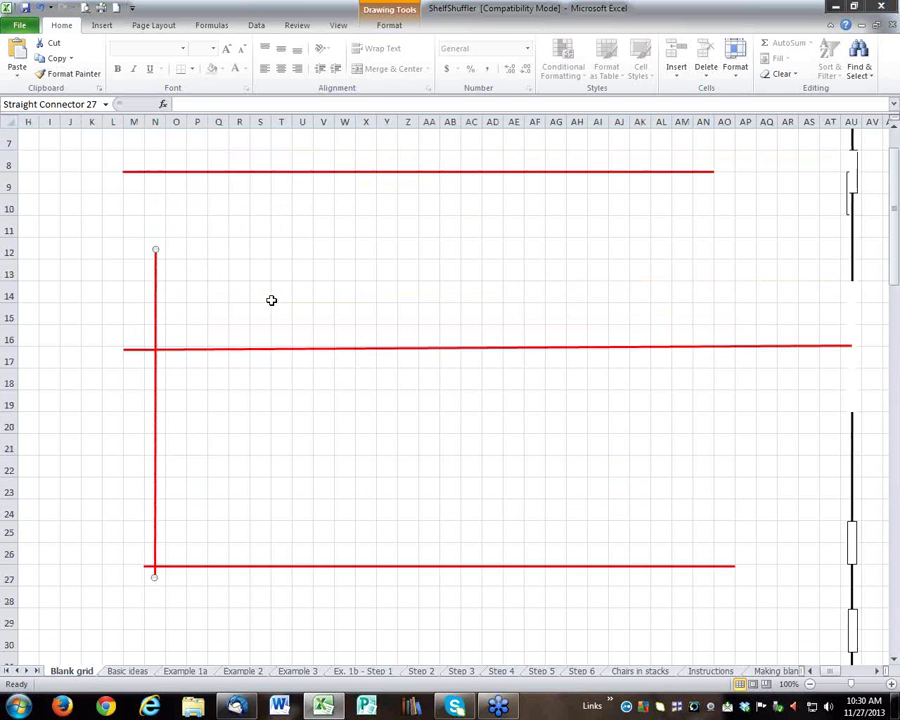
pyautogui.scroll(2, 271, 300)
pyautogui.moveTo(156, 412); pyautogui.dragTo(126, 337)
pyautogui.scroll(-3, 178, 354)
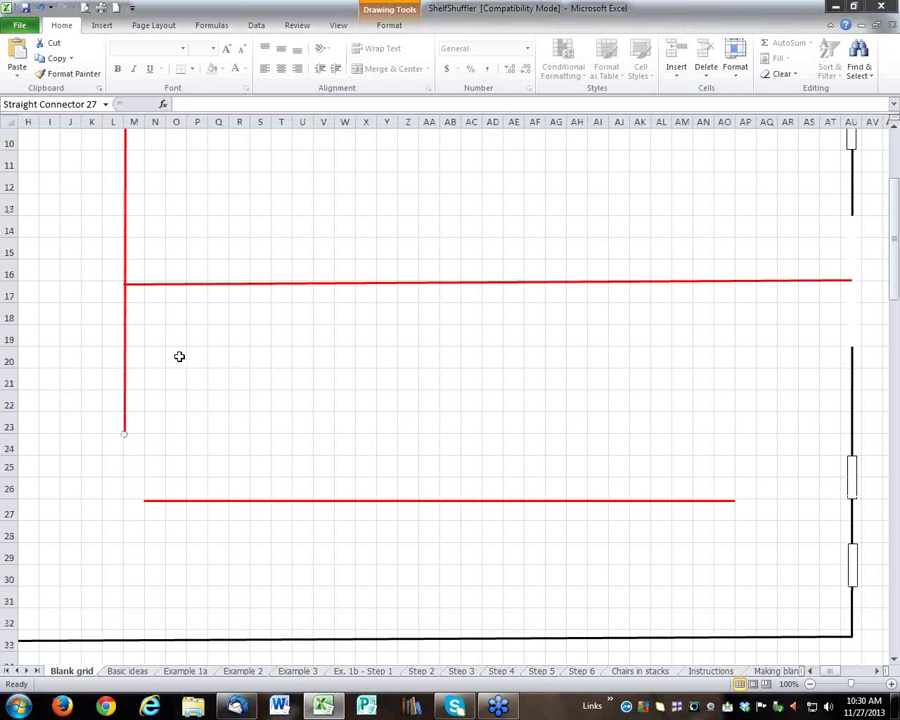
pyautogui.moveTo(122, 432); pyautogui.dragTo(149, 493)
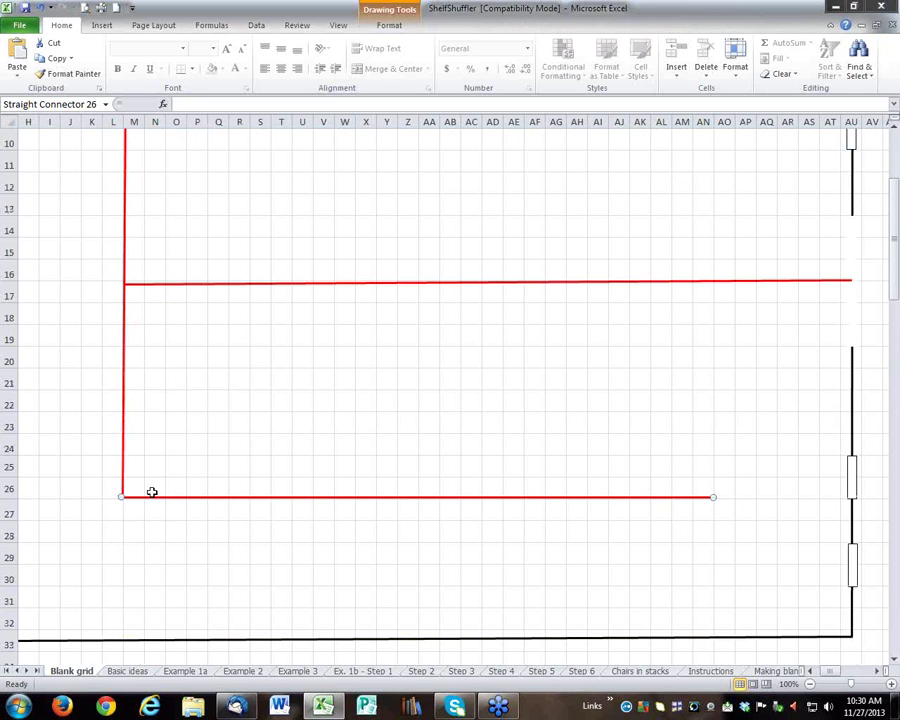
# Step: Duplicate the vertical red line and place the copy at the right side to close the loop
pyautogui.click(123, 449)
pyautogui.hotkey('ctrl', 'd')
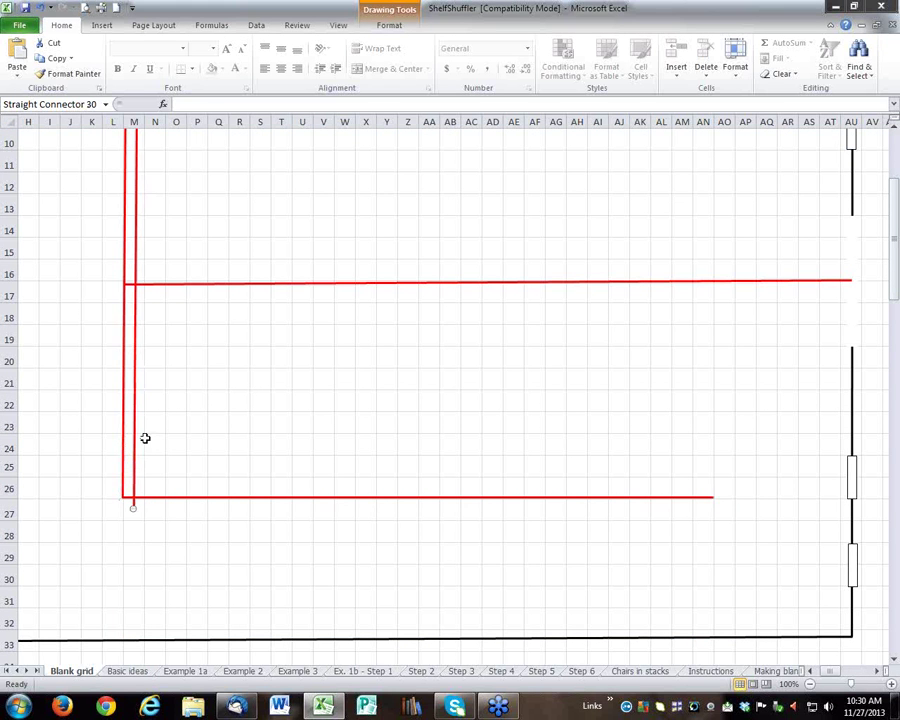
pyautogui.moveTo(132, 433); pyautogui.dragTo(712, 428)
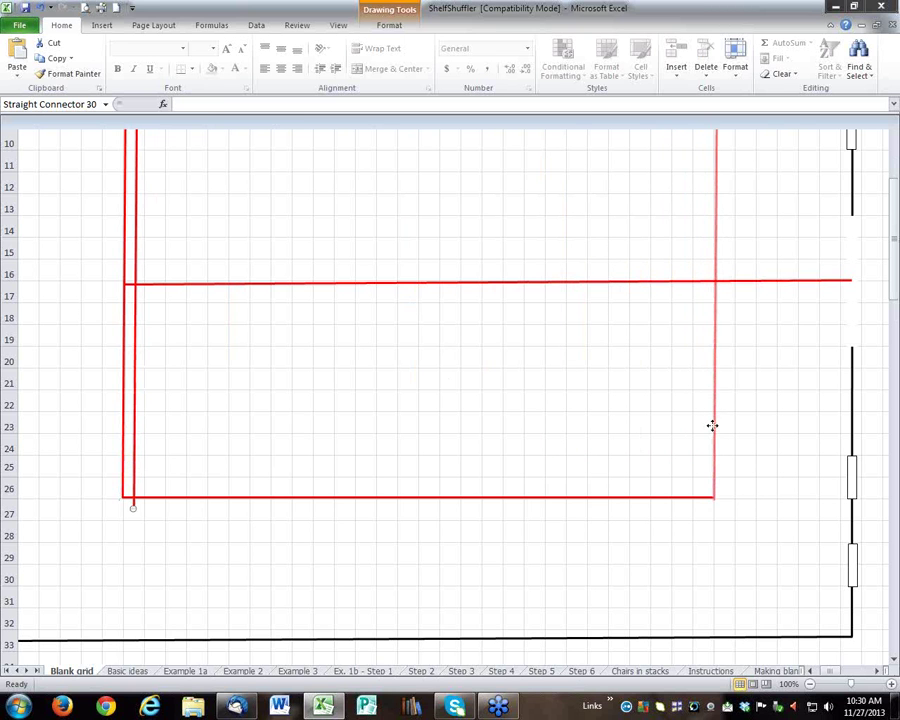
pyautogui.moveTo(712, 426); pyautogui.dragTo(712, 426)
pyautogui.scroll(3, 735, 307)
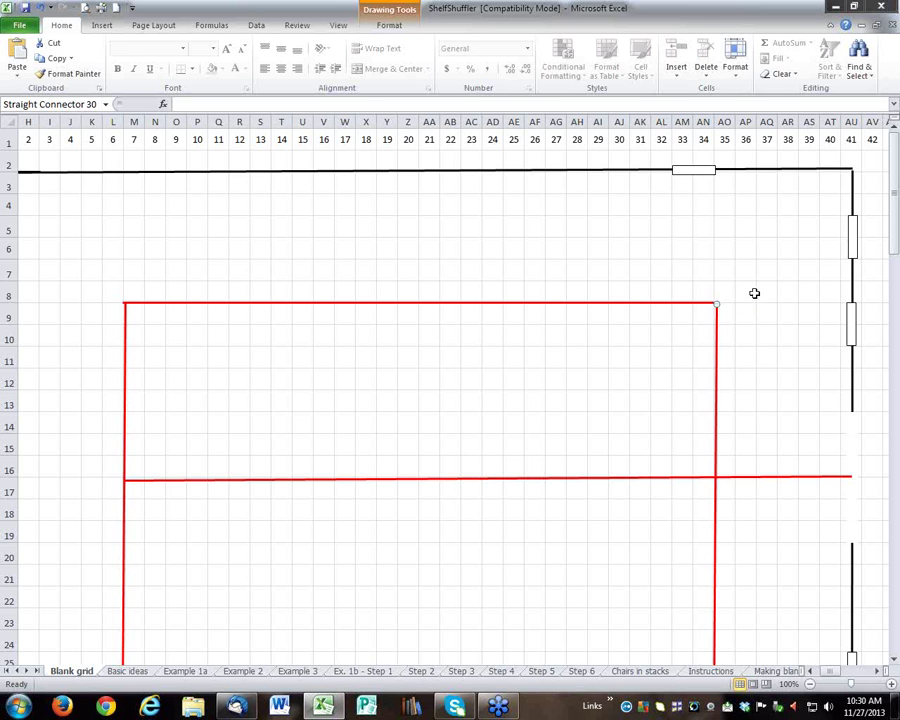
pyautogui.click(754, 290)
pyautogui.scroll(-3, 742, 302)
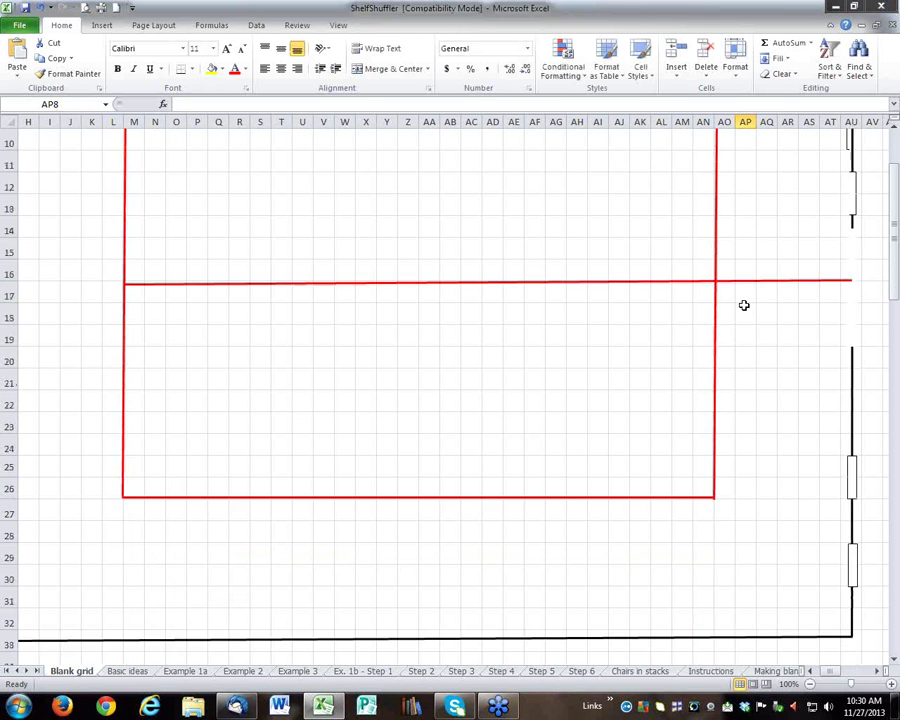
pyautogui.scroll(3, 742, 302)
pyautogui.scroll(-2, 742, 302)
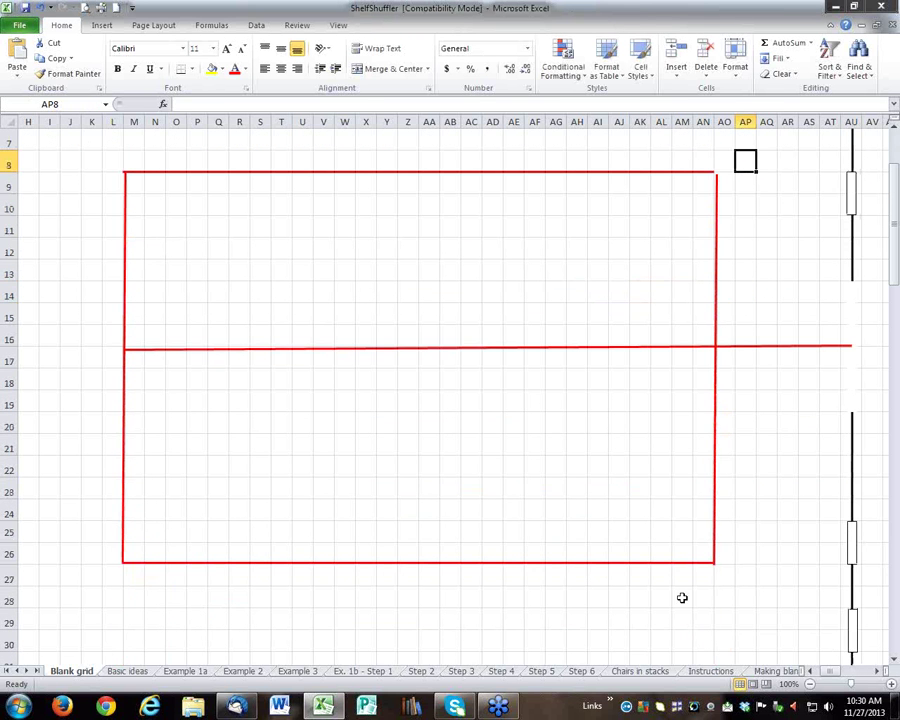
pyautogui.click(810, 672)
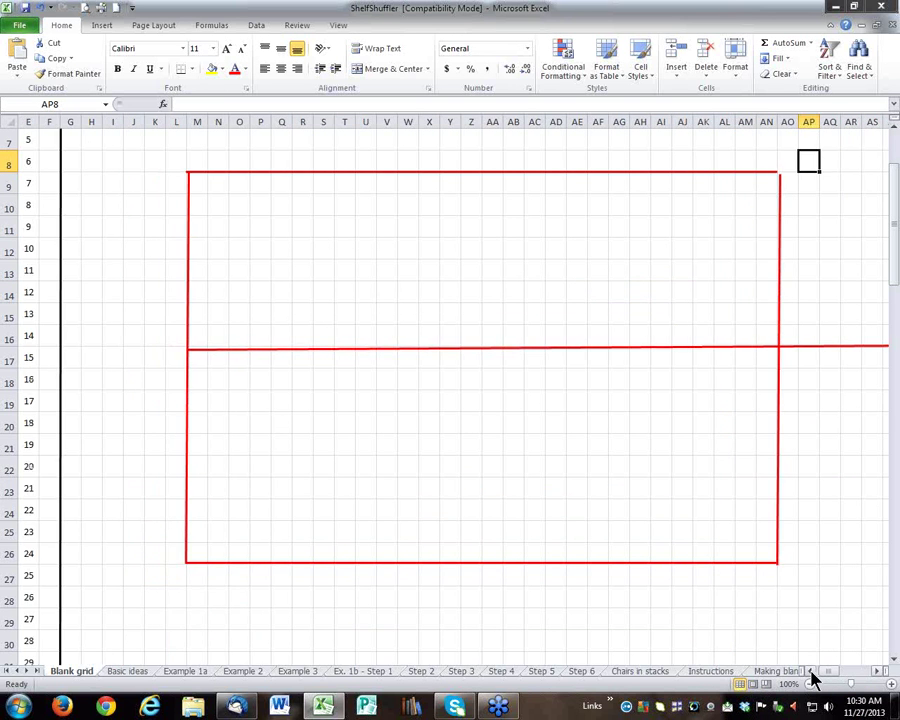
pyautogui.click(810, 672)
pyautogui.scroll(2, 444, 464)
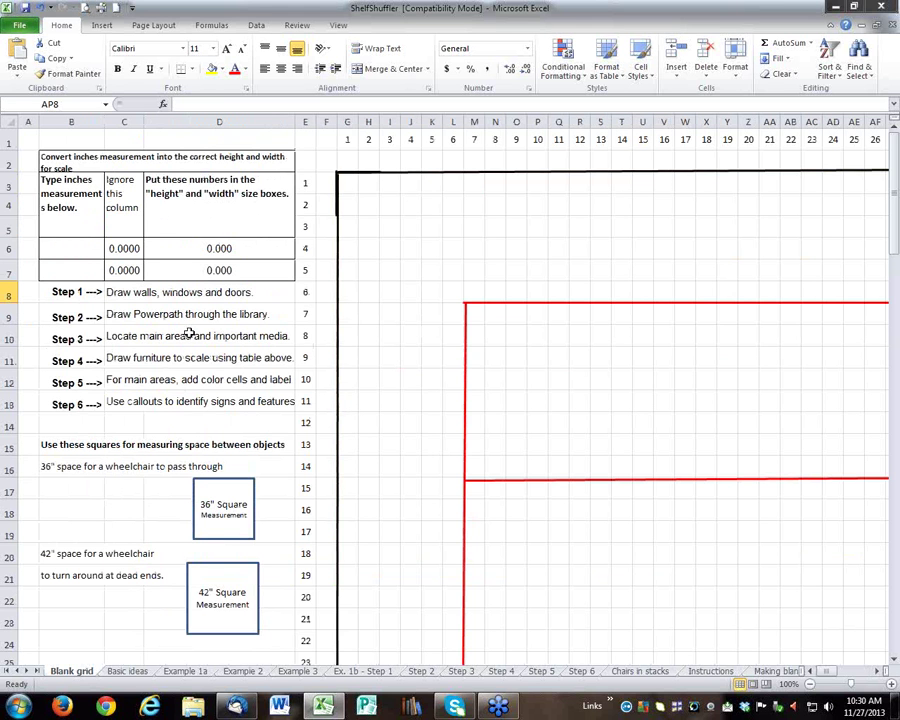
pyautogui.scroll(-1, 356, 358)
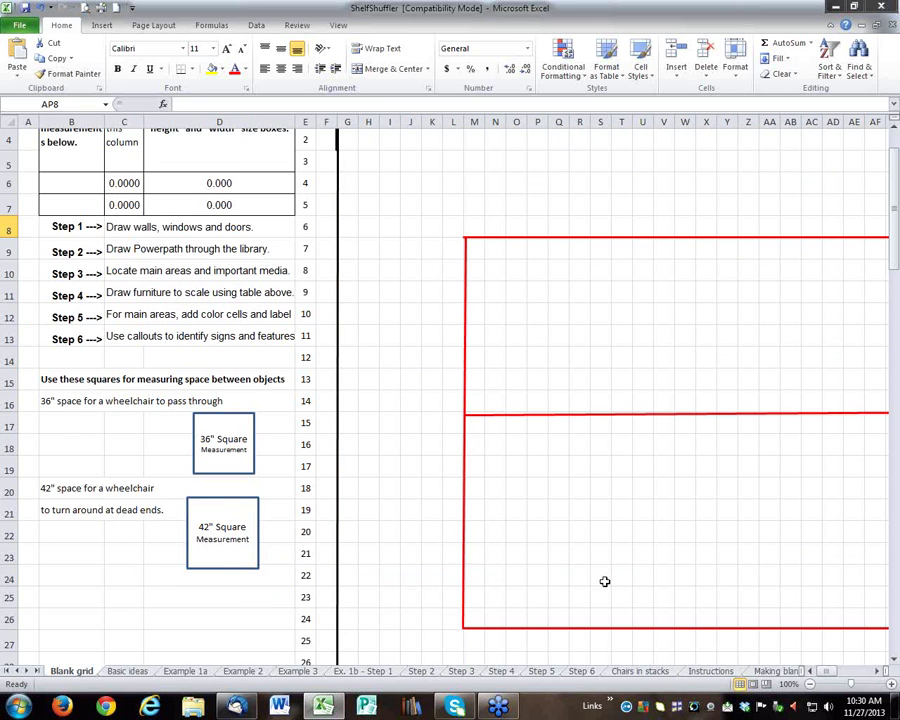
pyautogui.click(883, 678)
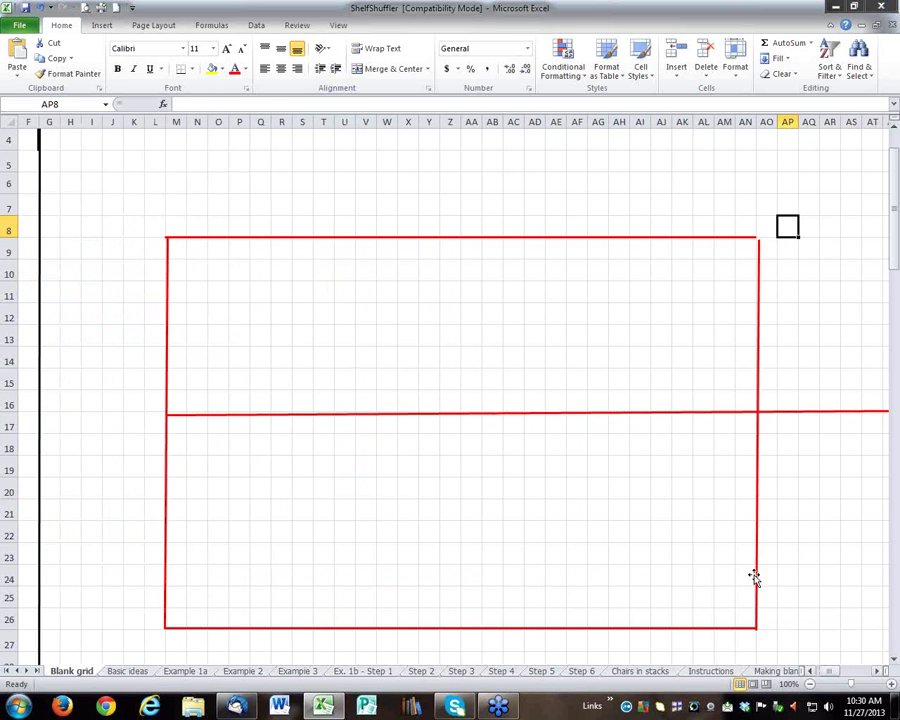
pyautogui.scroll(1, 673, 431)
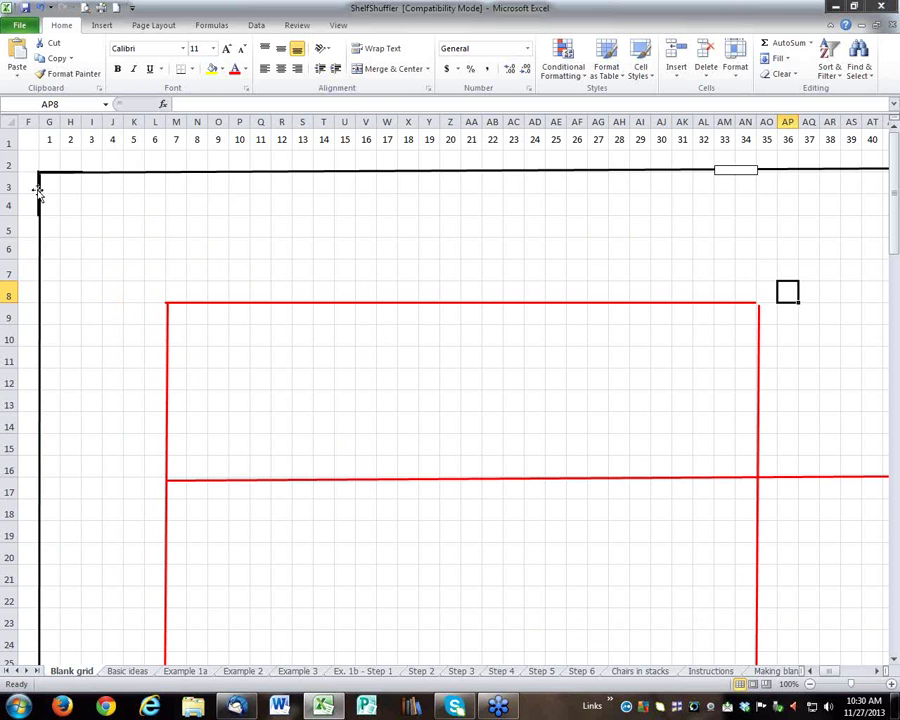
pyautogui.scroll(-1, 245, 300)
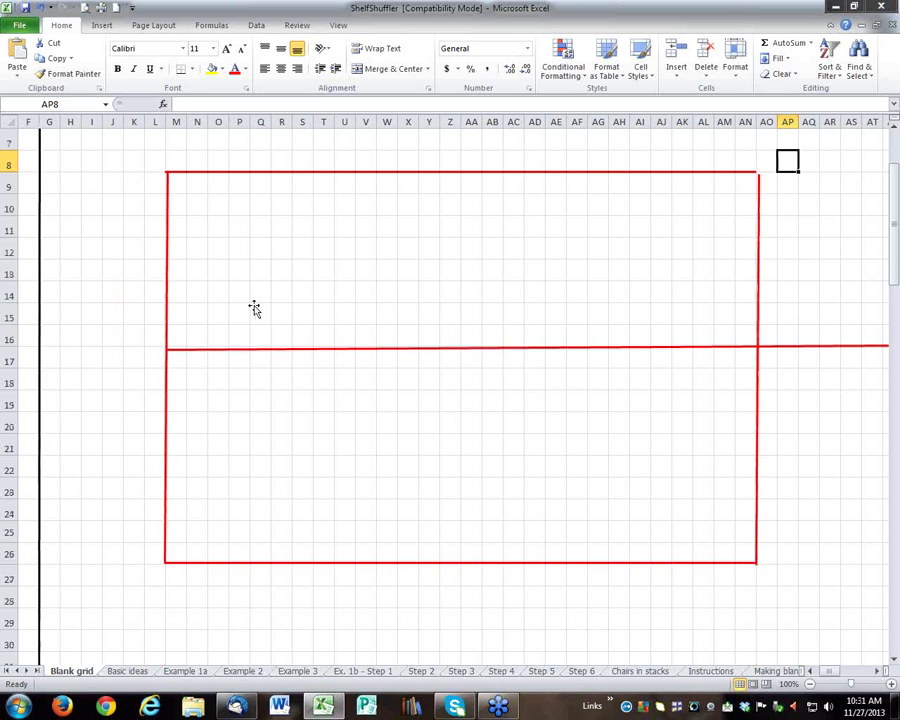
pyautogui.scroll(1, 253, 308)
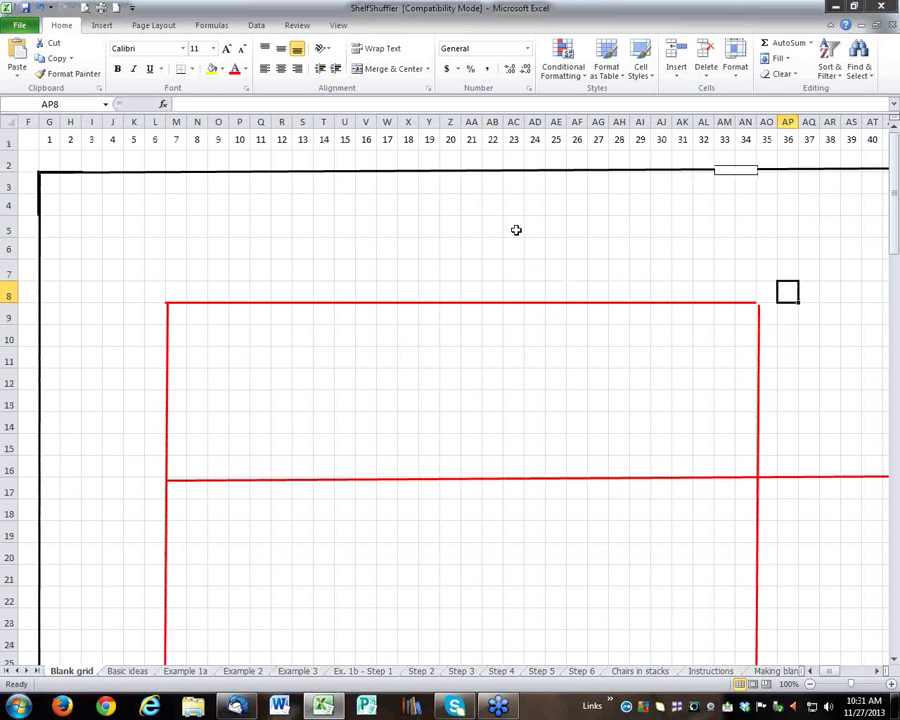
pyautogui.scroll(-4, 704, 282)
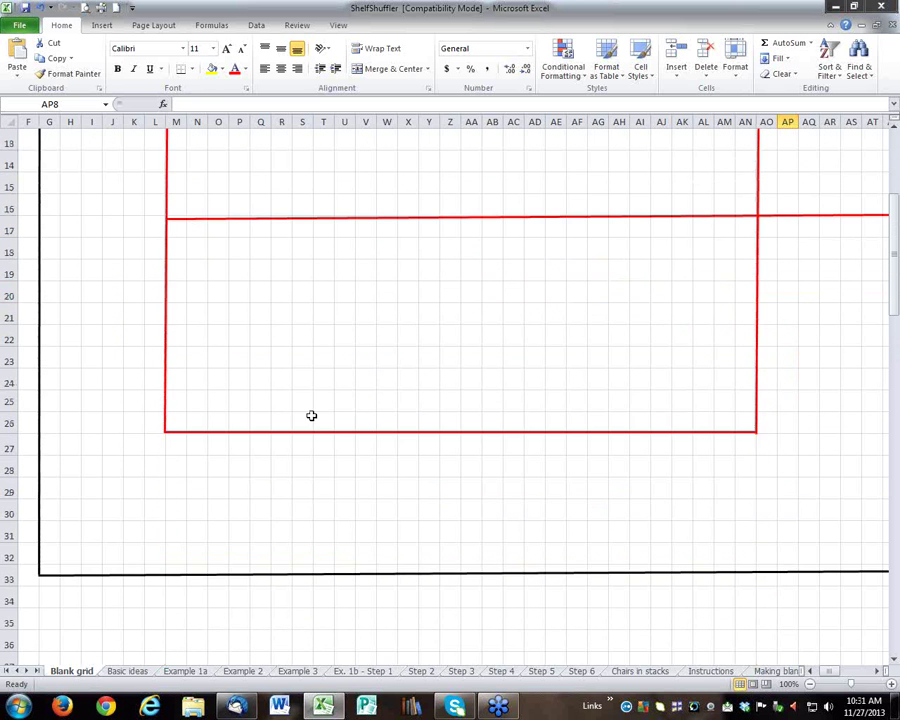
pyautogui.scroll(2, 633, 397)
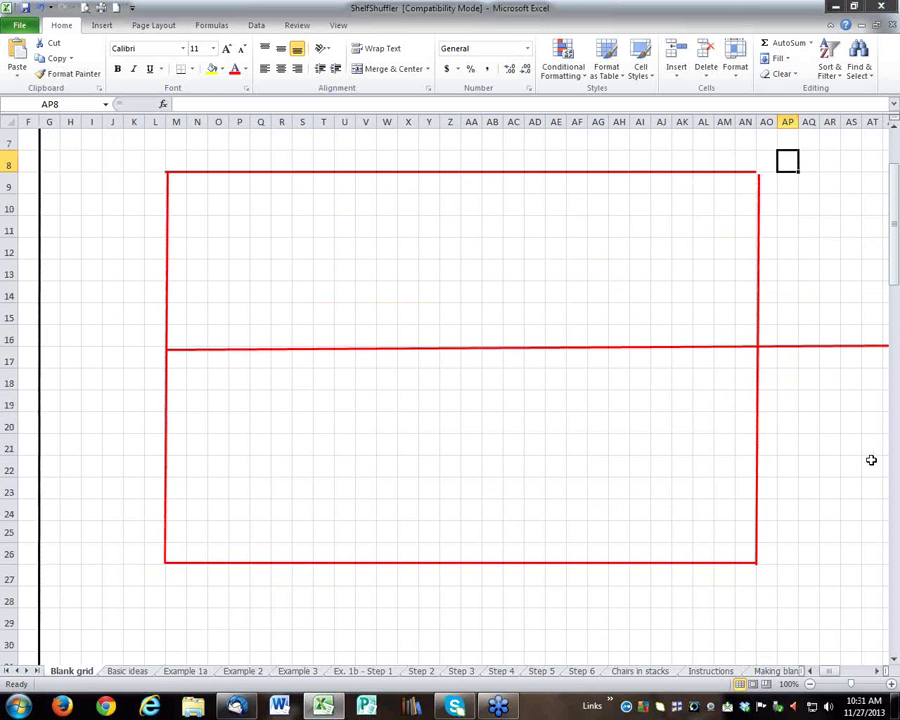
pyautogui.scroll(-3, 785, 470)
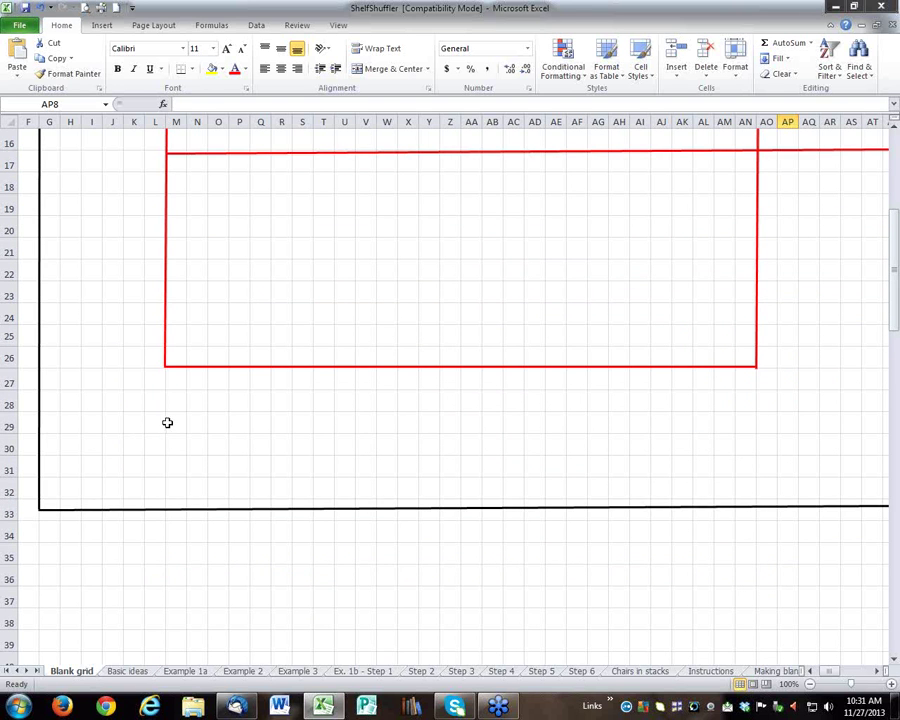
pyautogui.scroll(1, 180, 417)
pyautogui.scroll(1, 190, 415)
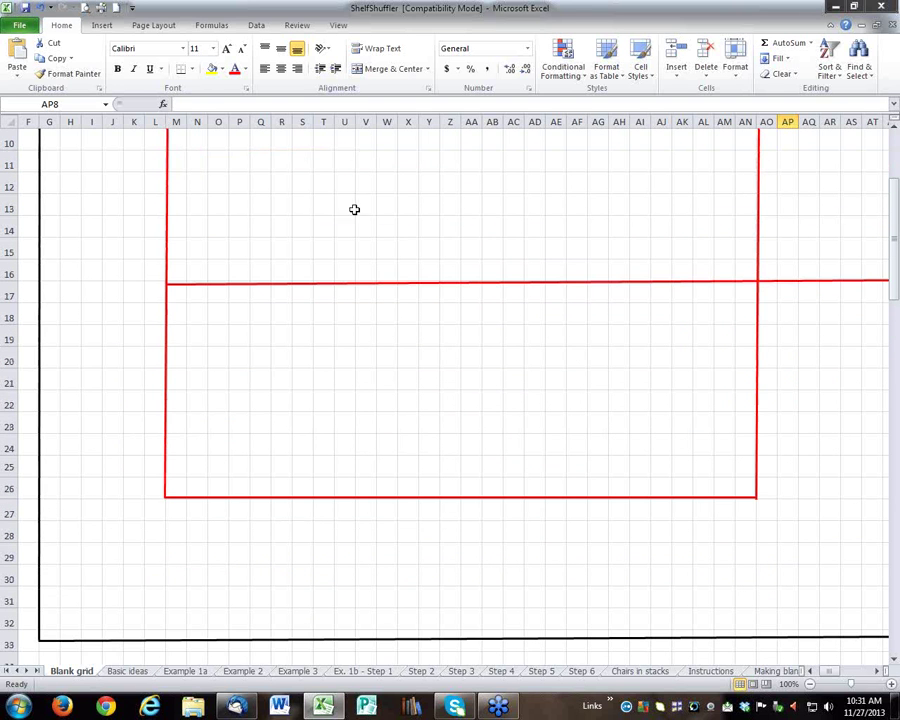
pyautogui.scroll(3, 508, 302)
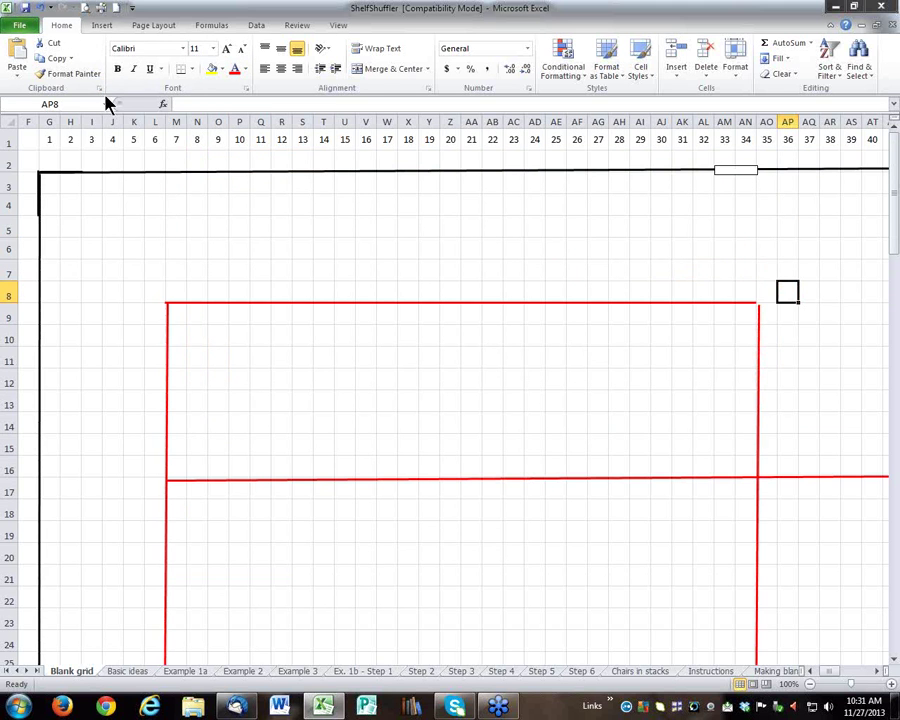
pyautogui.scroll(-2, 110, 116)
pyautogui.scroll(2, 110, 116)
pyautogui.hscroll(-4, 812, 678)
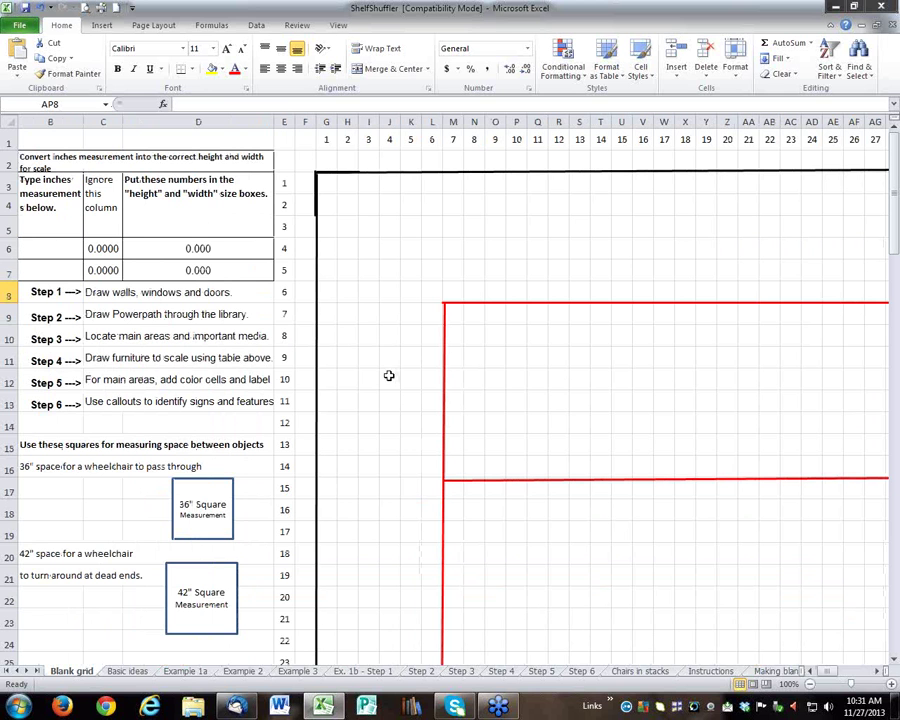
# Step: Draw a small 0.42" by 1.25" rectangle above the red rooms near rows 3–4
pyautogui.click(102, 27)
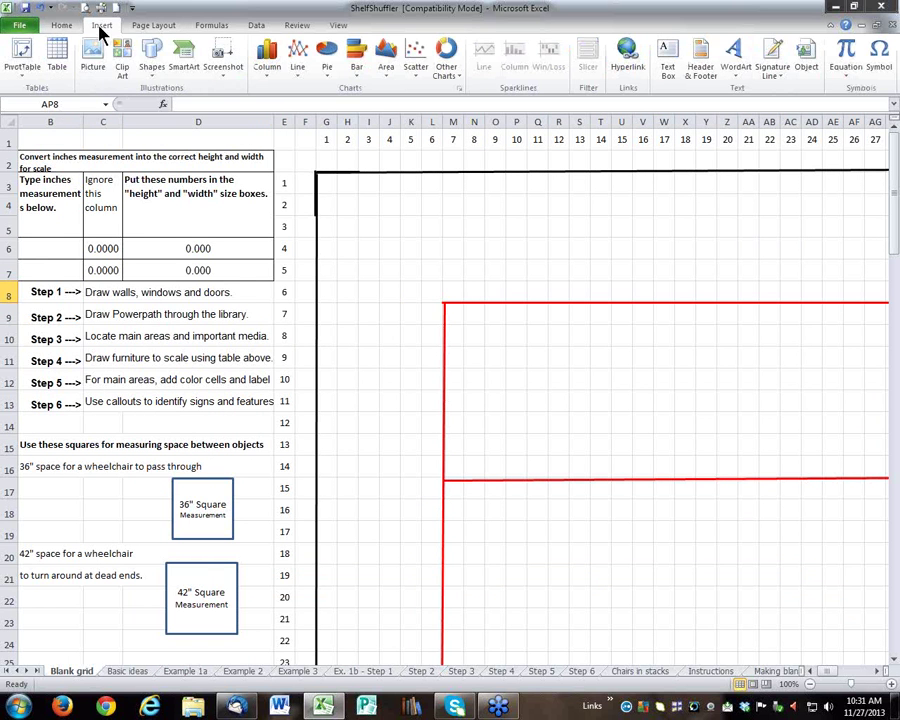
pyautogui.click(150, 55)
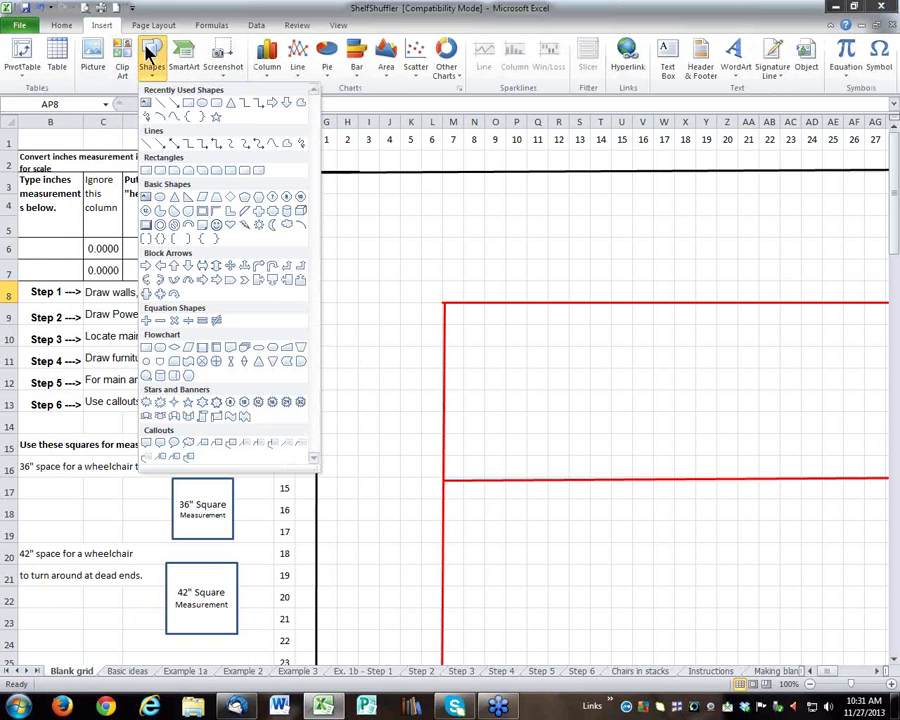
pyautogui.click(187, 103)
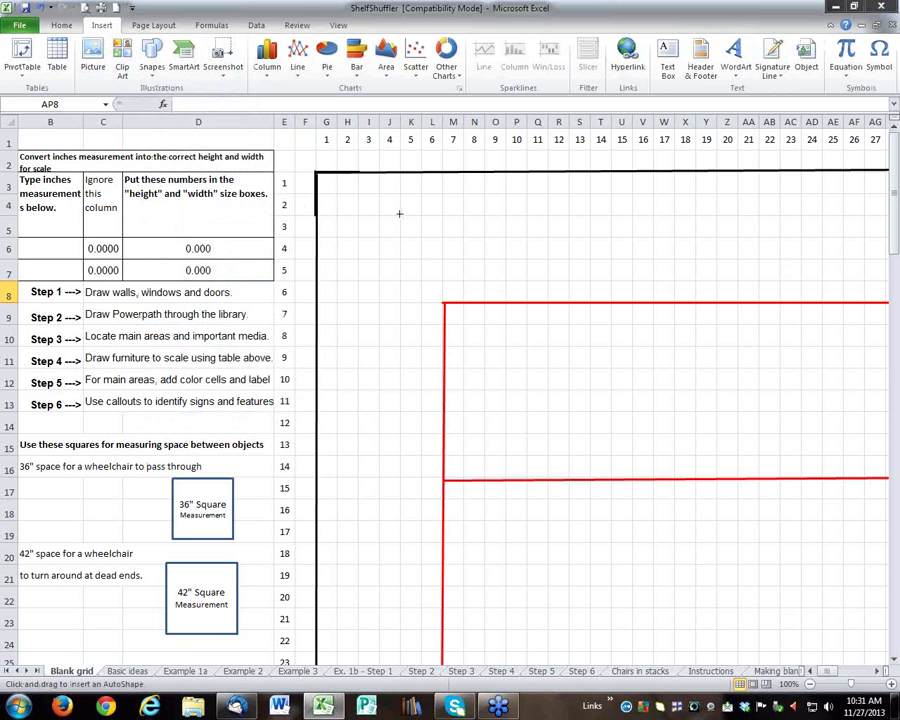
pyautogui.moveTo(401, 214); pyautogui.dragTo(486, 241)
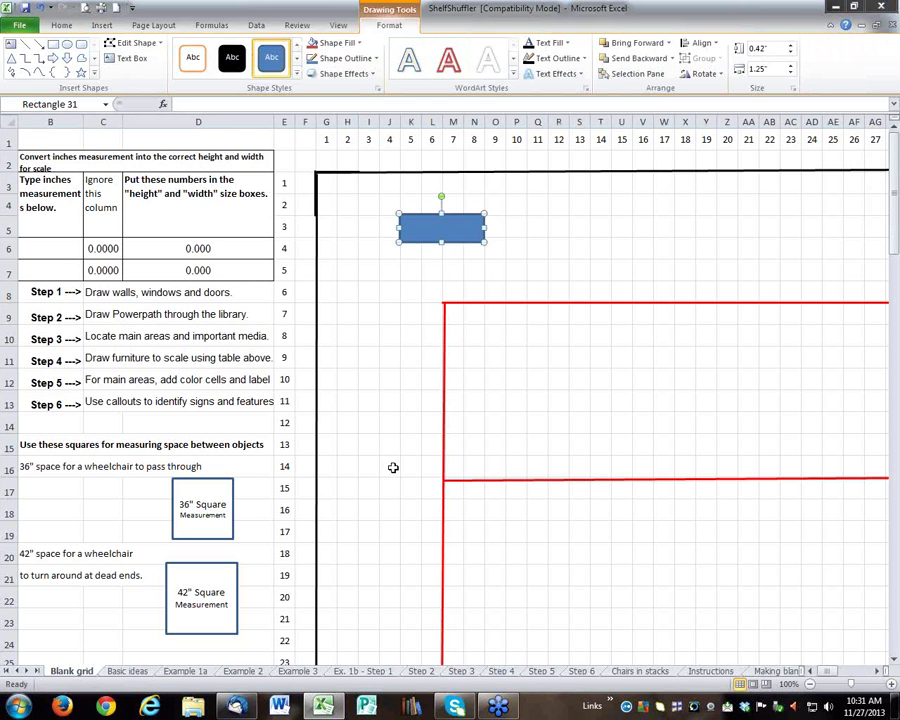
pyautogui.scroll(-1, 393, 467)
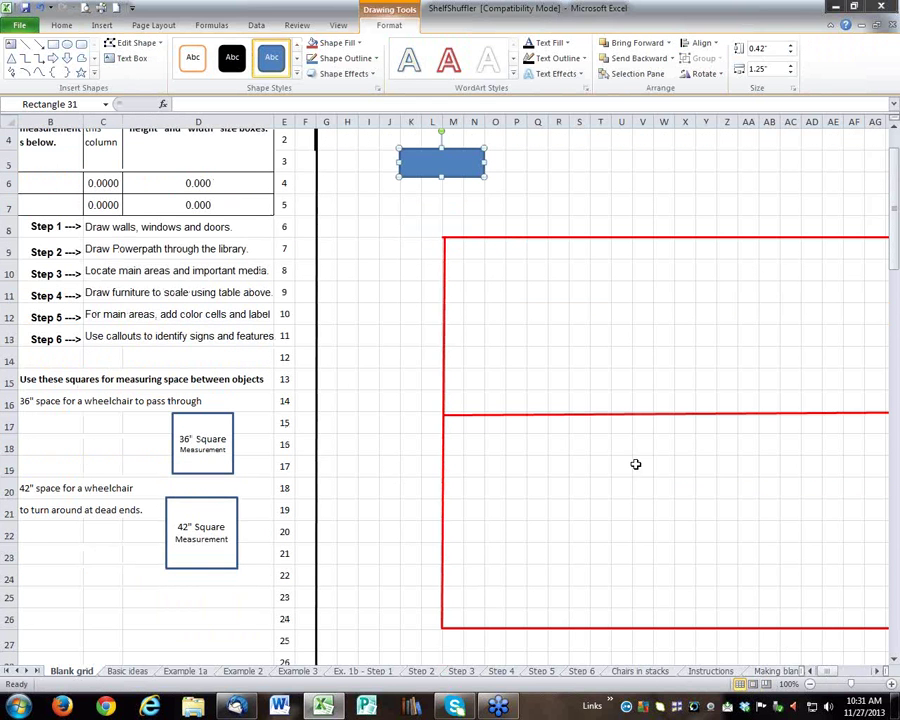
pyautogui.scroll(1, 610, 445)
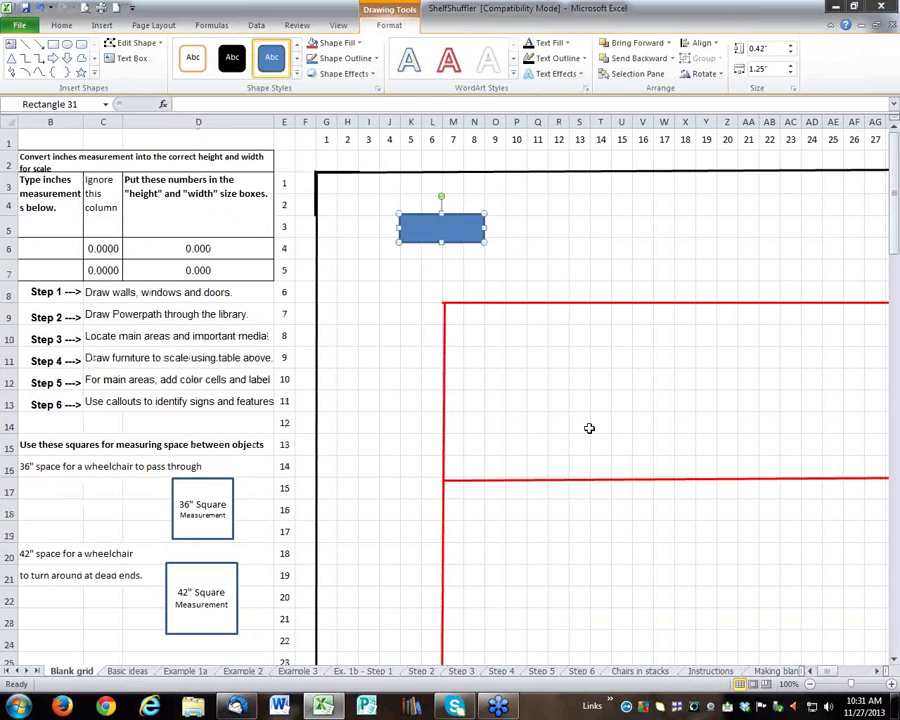
pyautogui.click(810, 672)
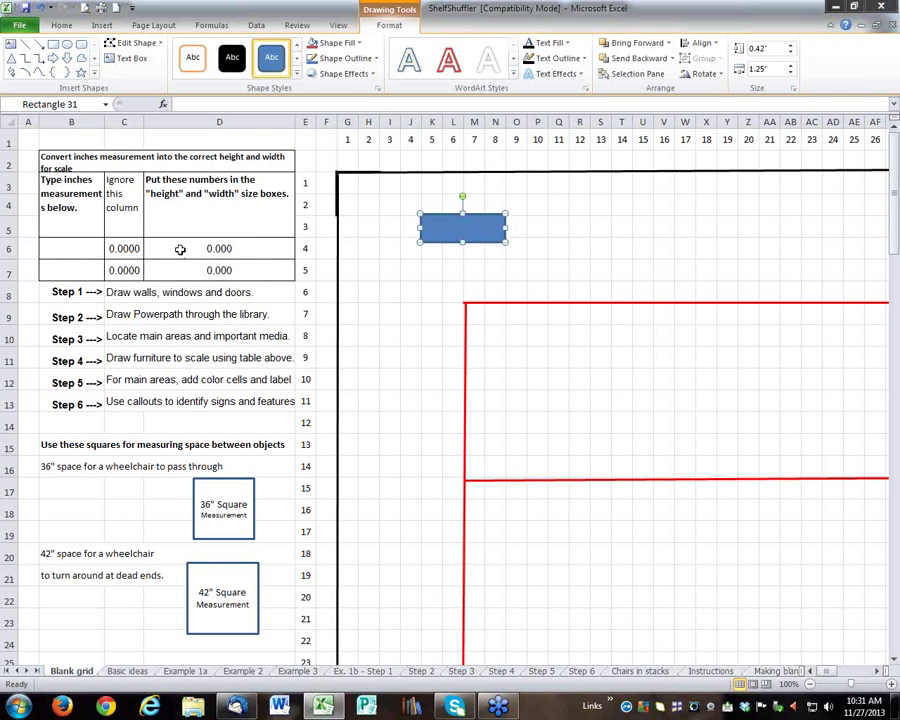
# Step: Enter 24 and 36 inches in B6 and B7 to get converted sizes 0.600 and 0.900
pyautogui.click(78, 247)
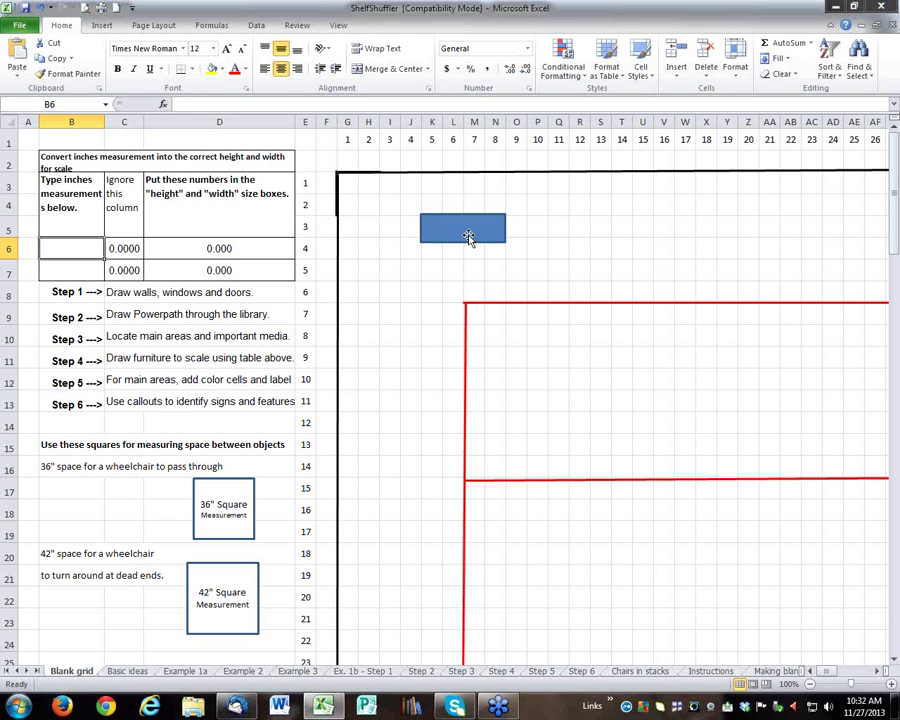
pyautogui.write('24')
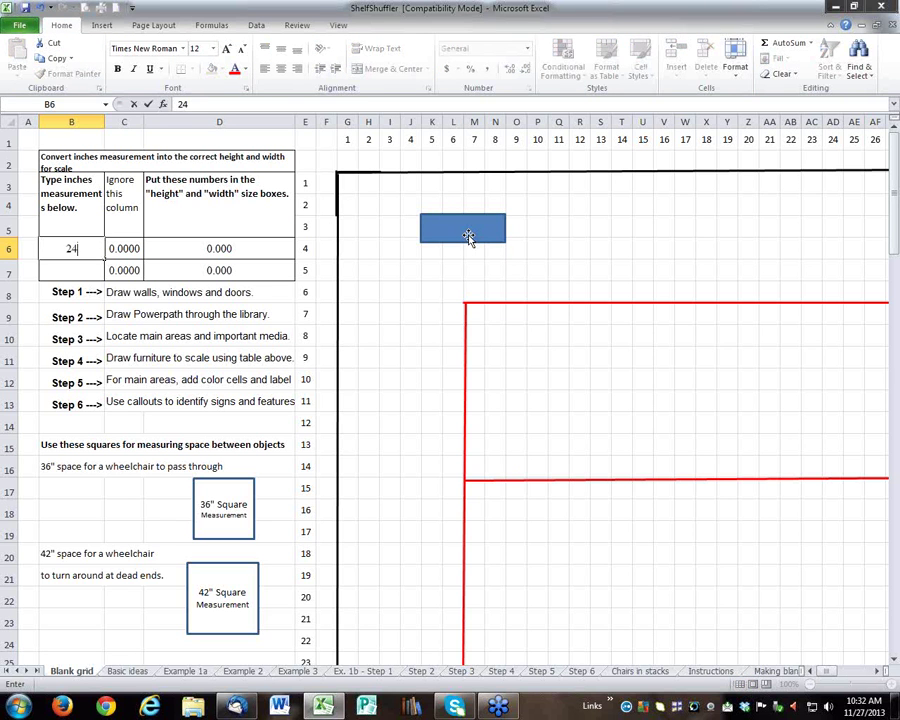
pyautogui.press('Return')
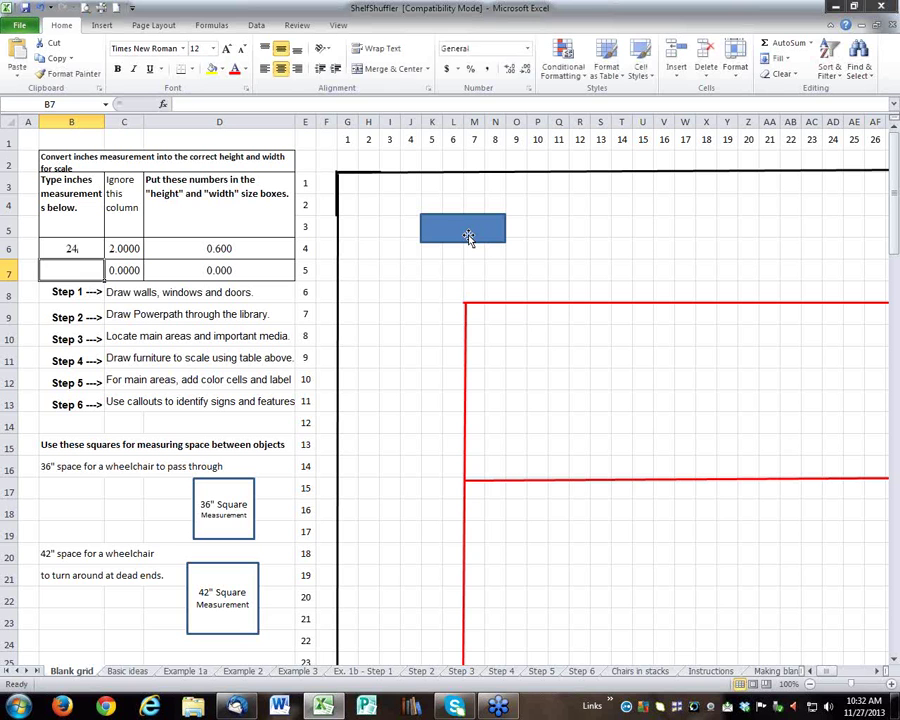
pyautogui.write('36')
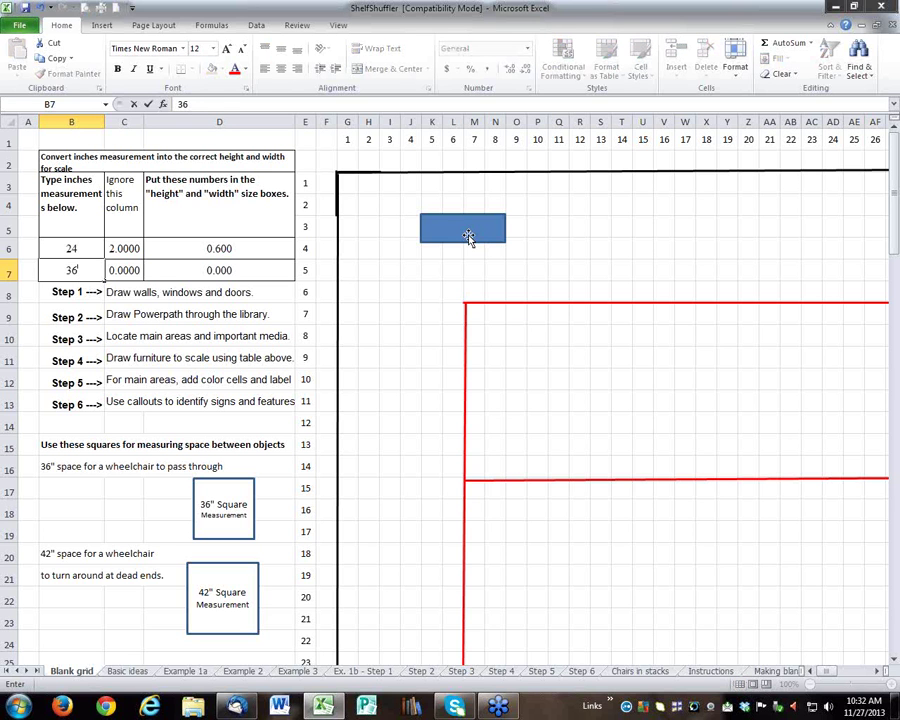
pyautogui.press('Return')
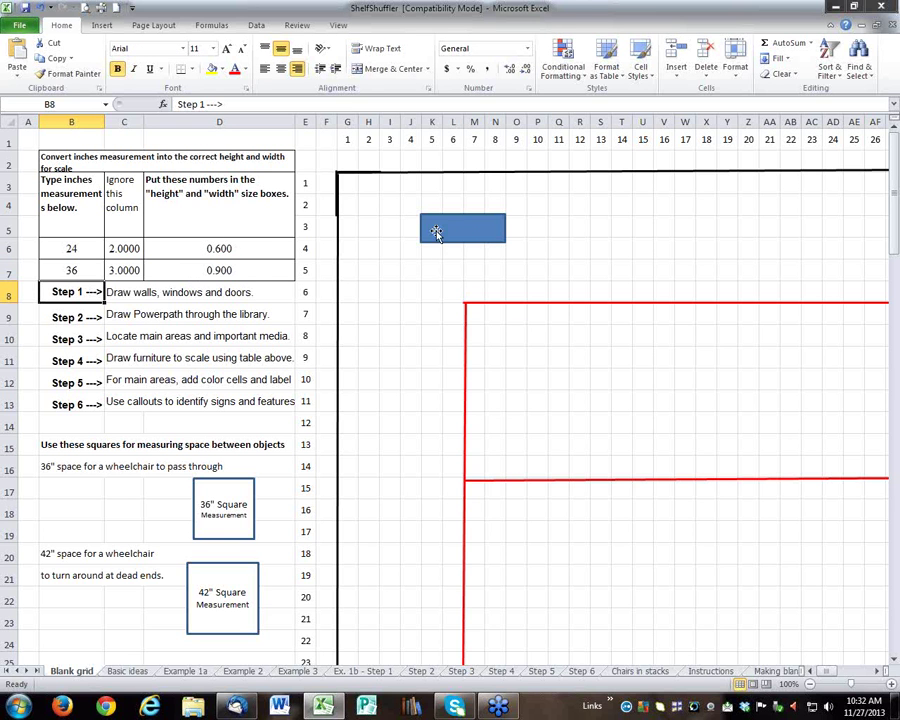
# Step: Bring up the rectangle's Size and Properties settings beside the shape
pyautogui.click(489, 242)
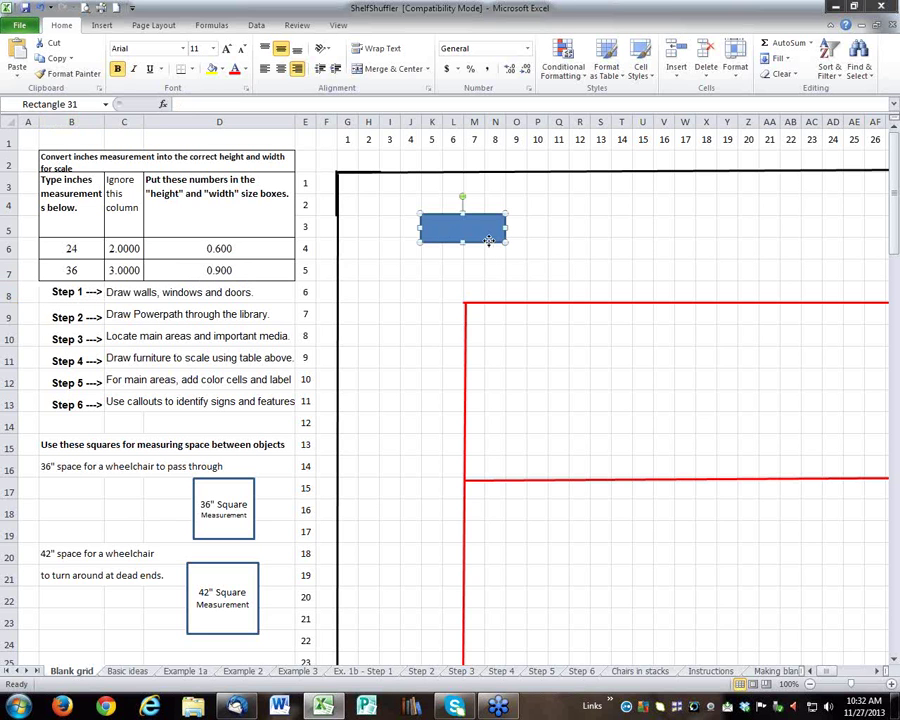
pyautogui.rightClick(489, 242)
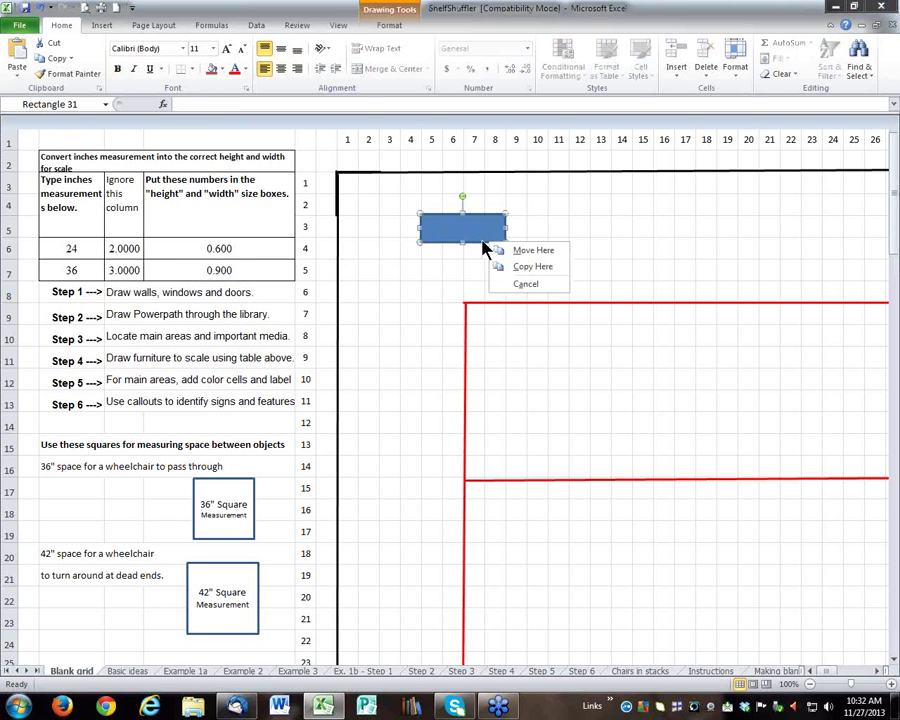
pyautogui.rightClick(484, 244)
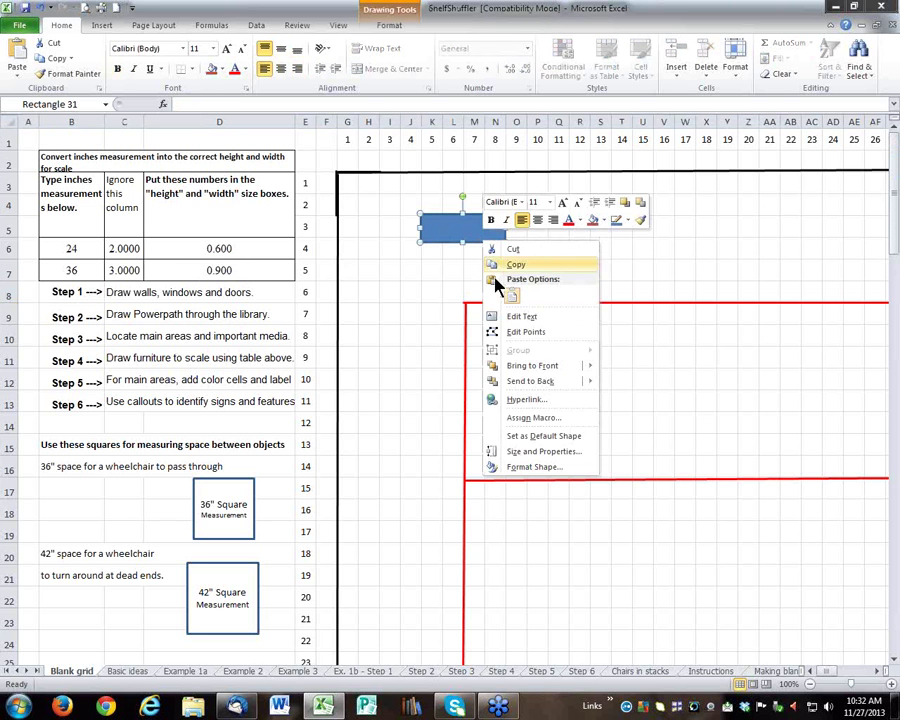
pyautogui.click(523, 455)
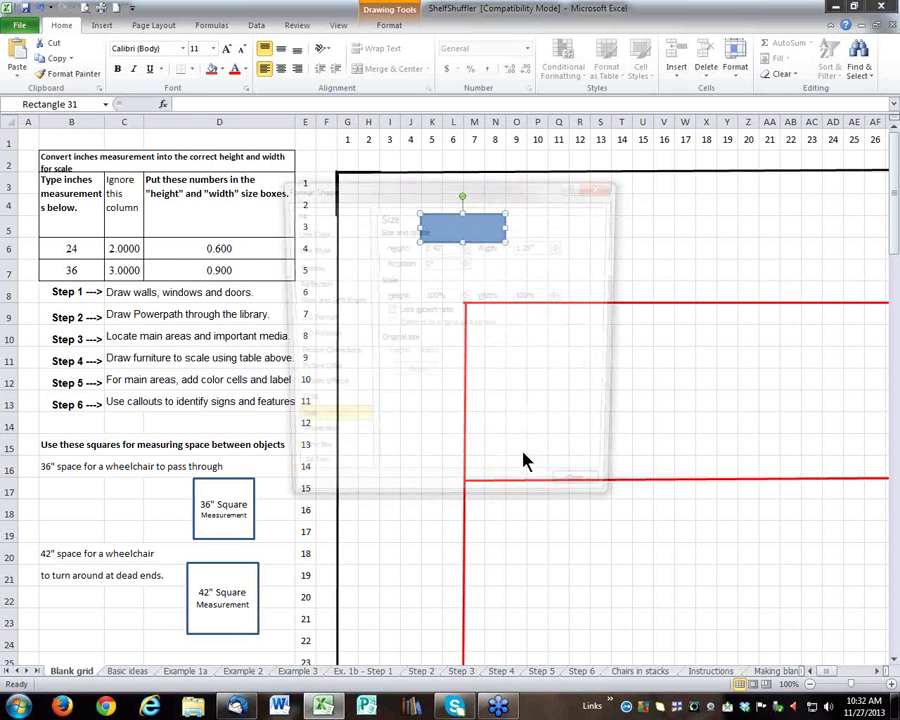
pyautogui.moveTo(464, 195); pyautogui.dragTo(697, 202)
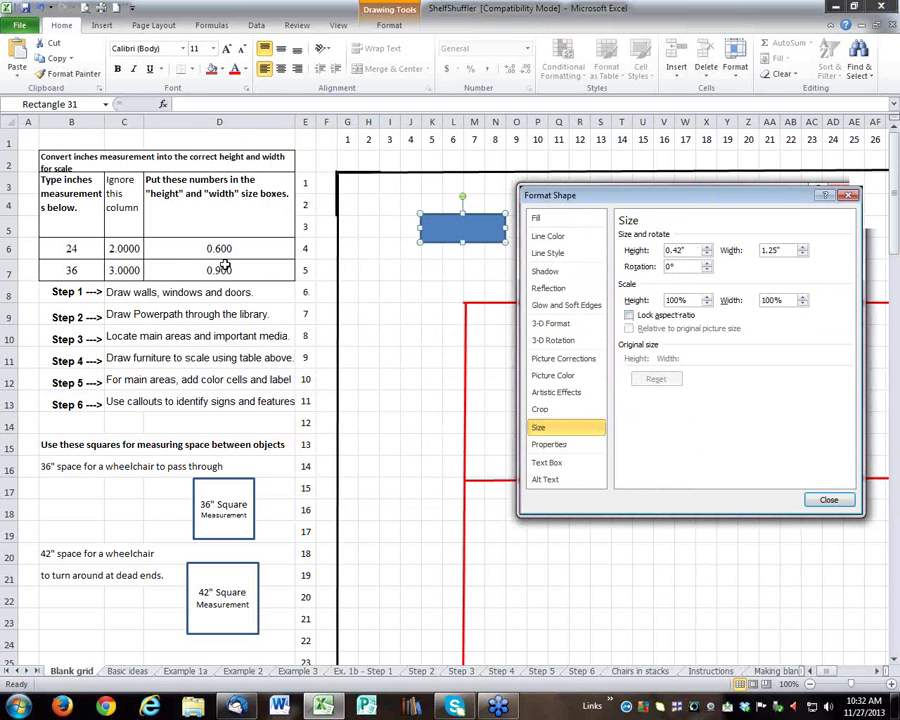
# Step: Set the rectangle's height to 0.6" and width to 0.9", then close the settings
pyautogui.doubleClick(674, 250)
pyautogui.click(675, 250)
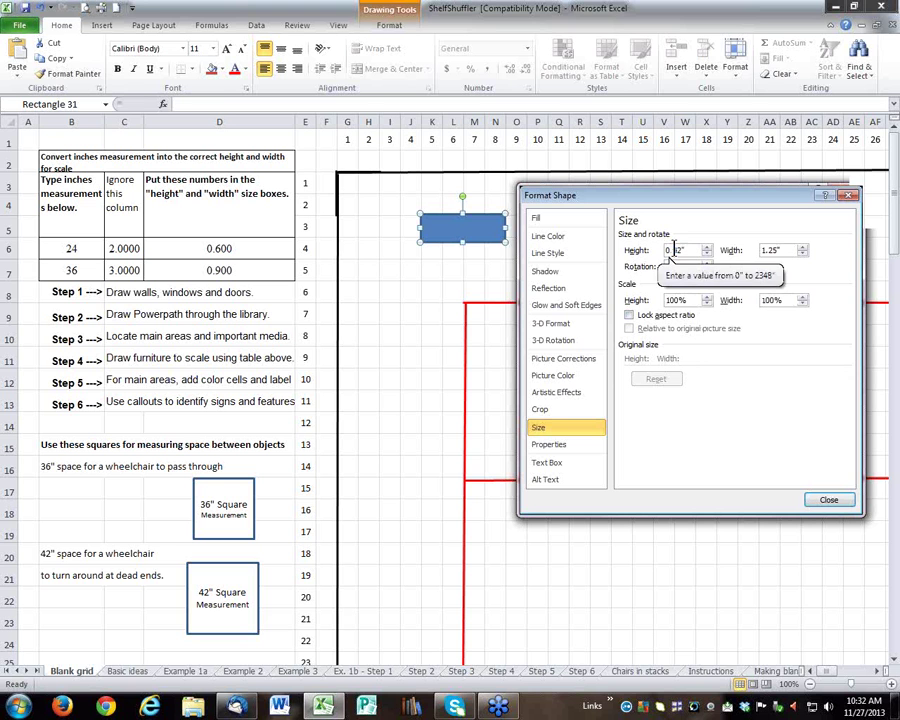
pyautogui.doubleClick(680, 249)
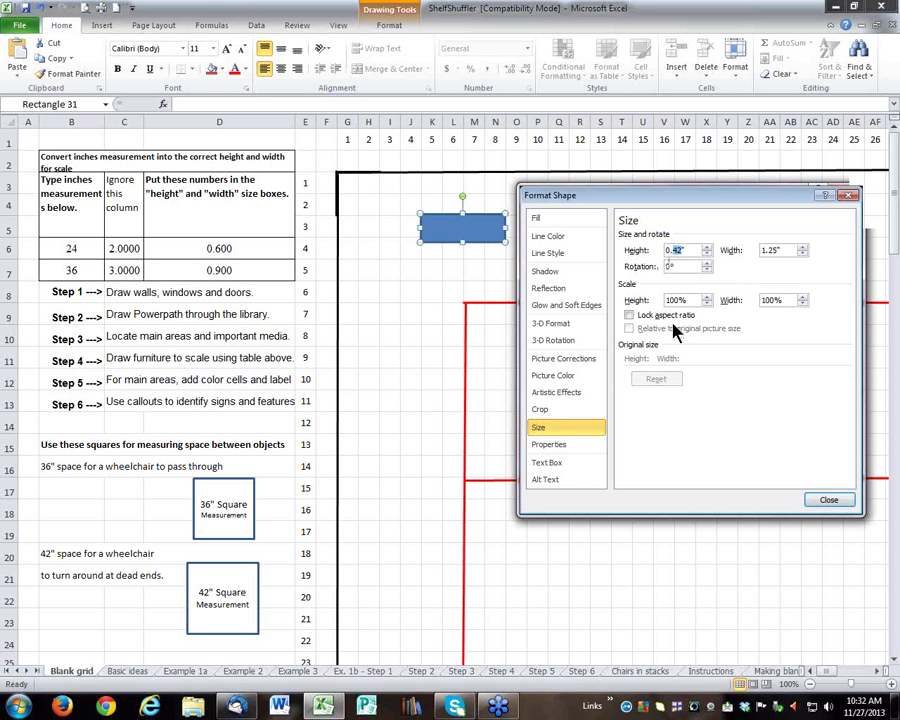
pyautogui.write('0.5')
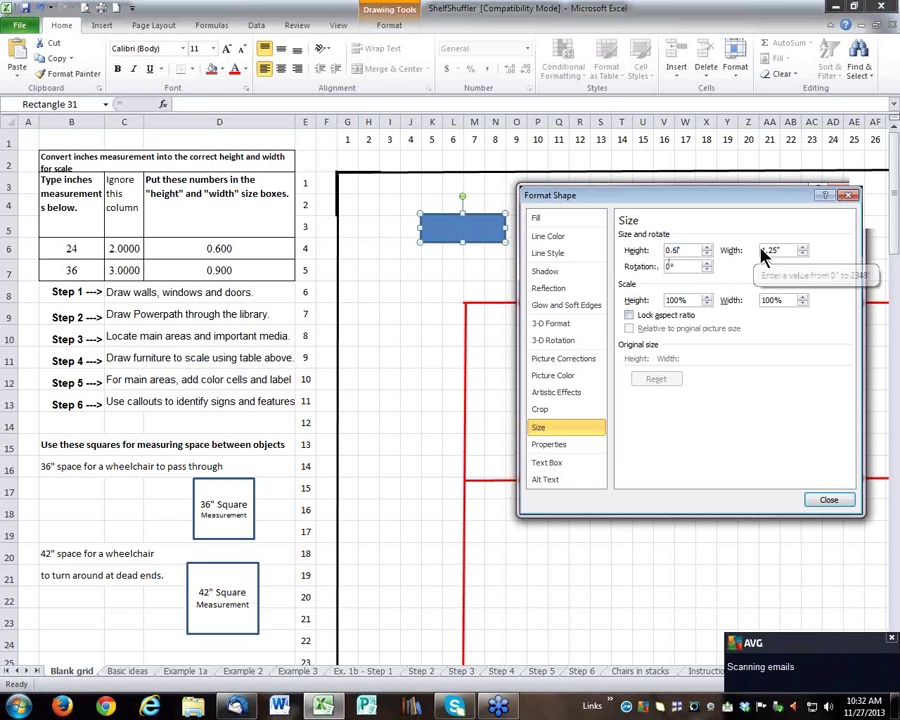
pyautogui.doubleClick(767, 251)
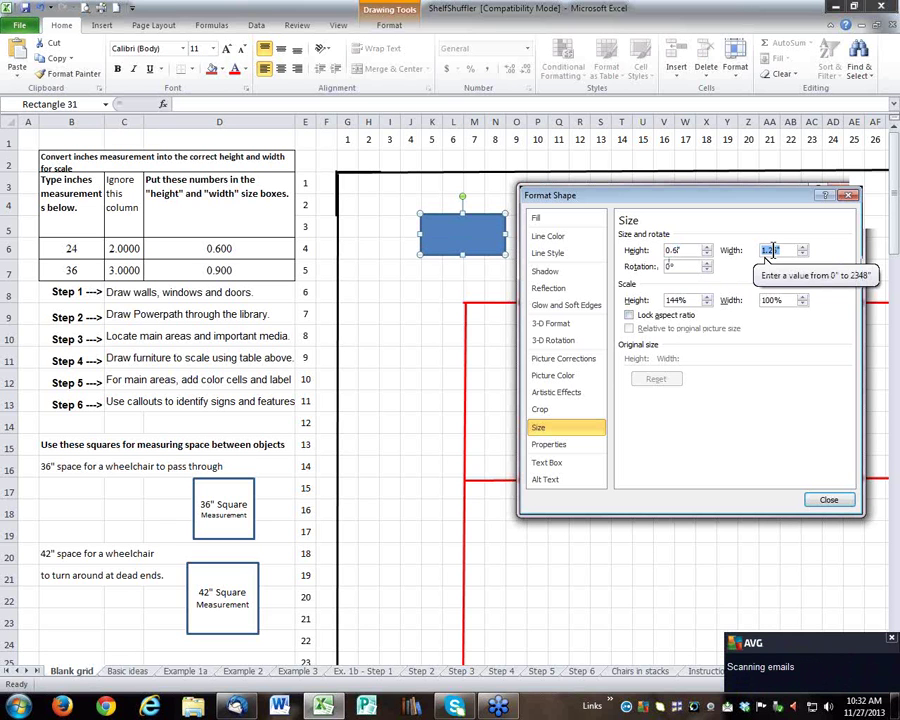
pyautogui.write('9')
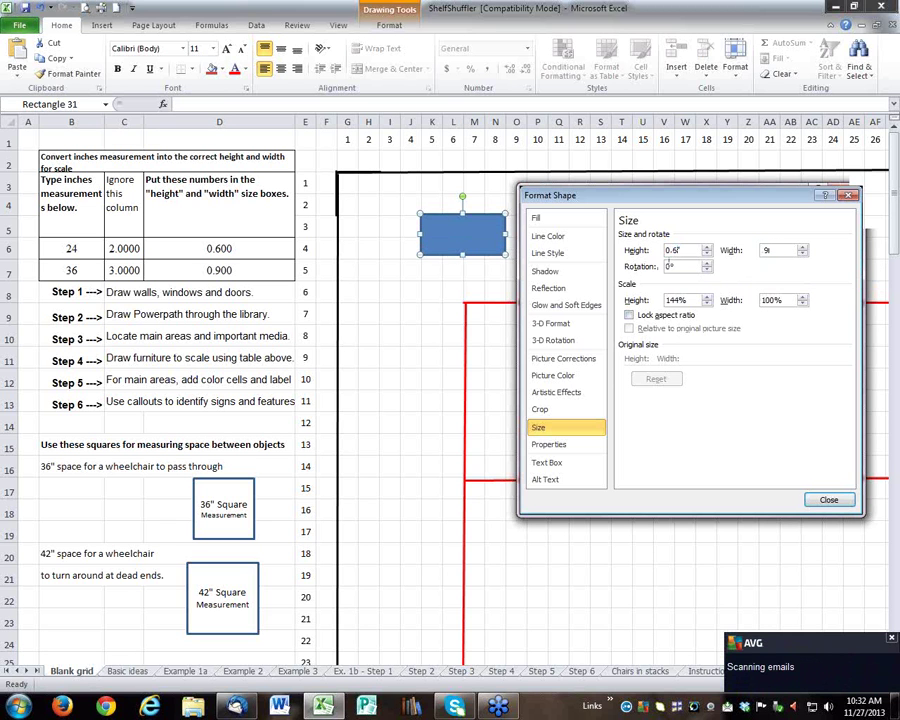
pyautogui.press('Tab')
pyautogui.click(829, 499)
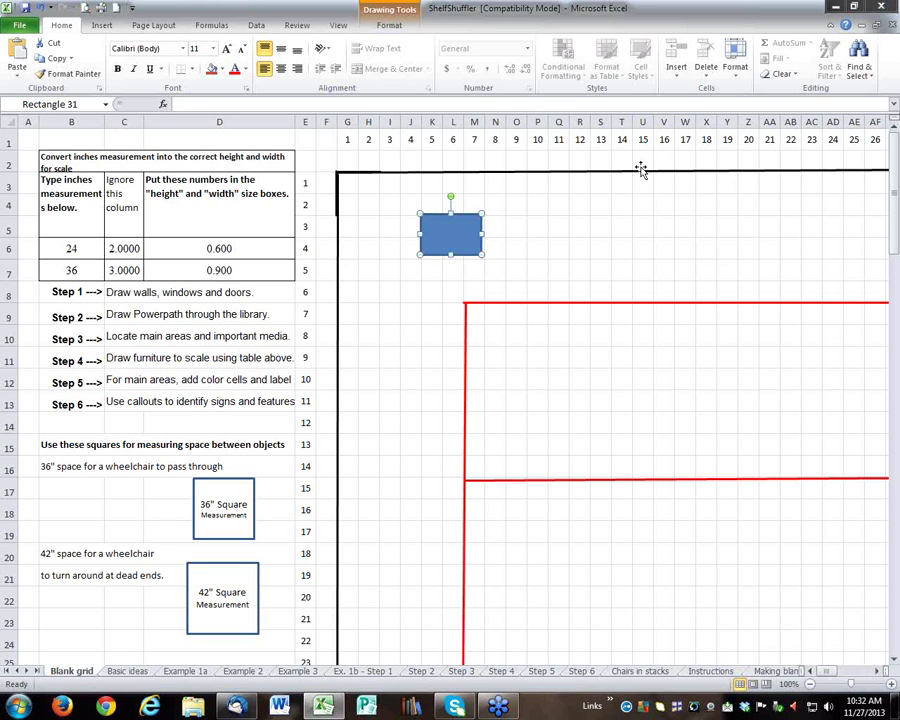
pyautogui.click(466, 267)
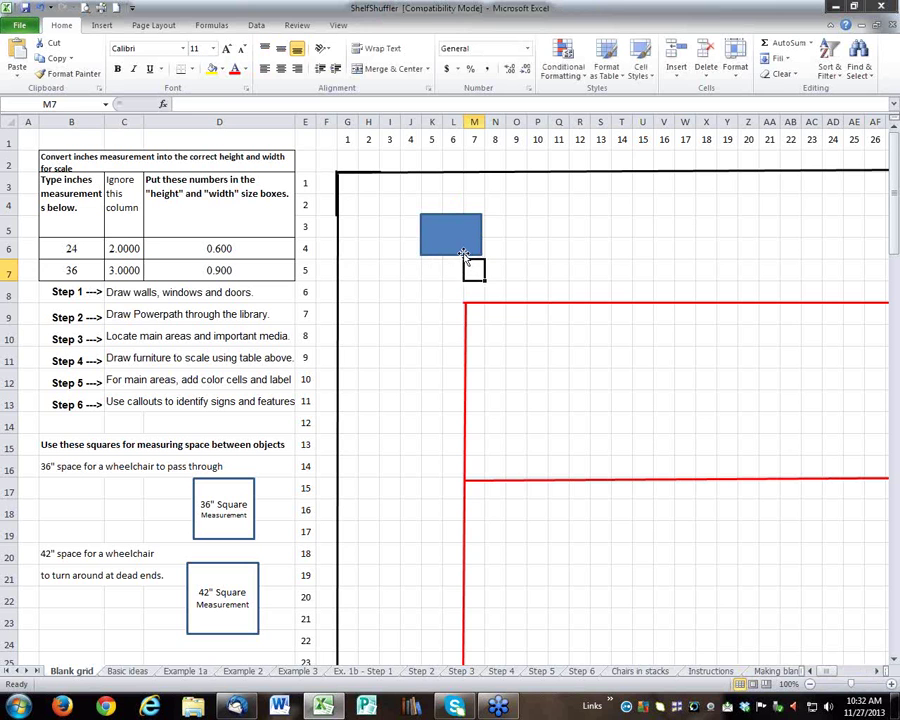
# Step: Change the rectangle's solid fill from blue to a light beige
pyautogui.click(463, 255)
pyautogui.rightClick(463, 256)
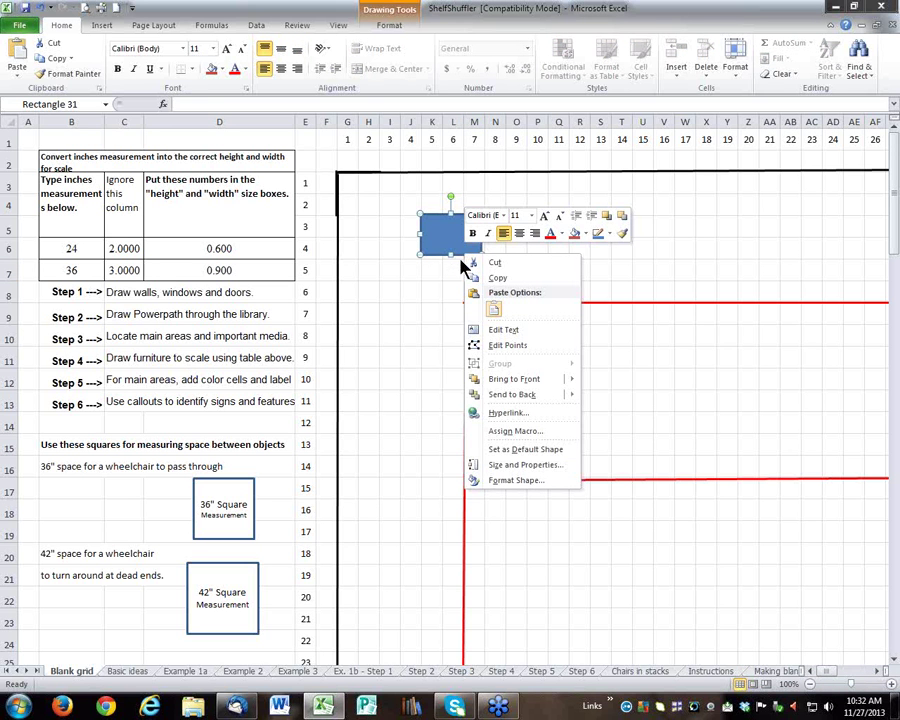
pyautogui.click(519, 485)
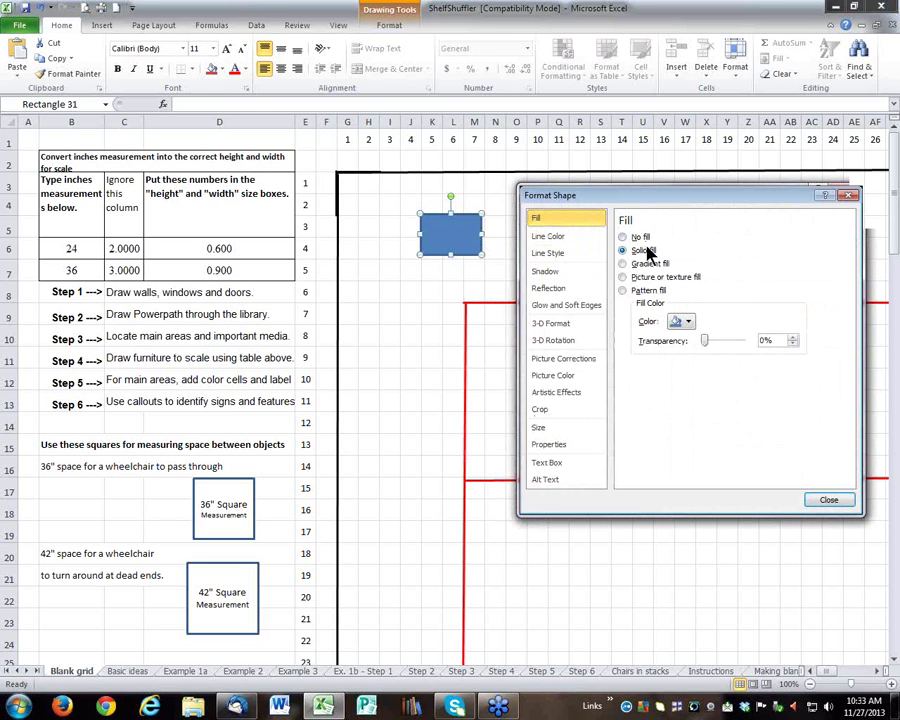
pyautogui.click(689, 322)
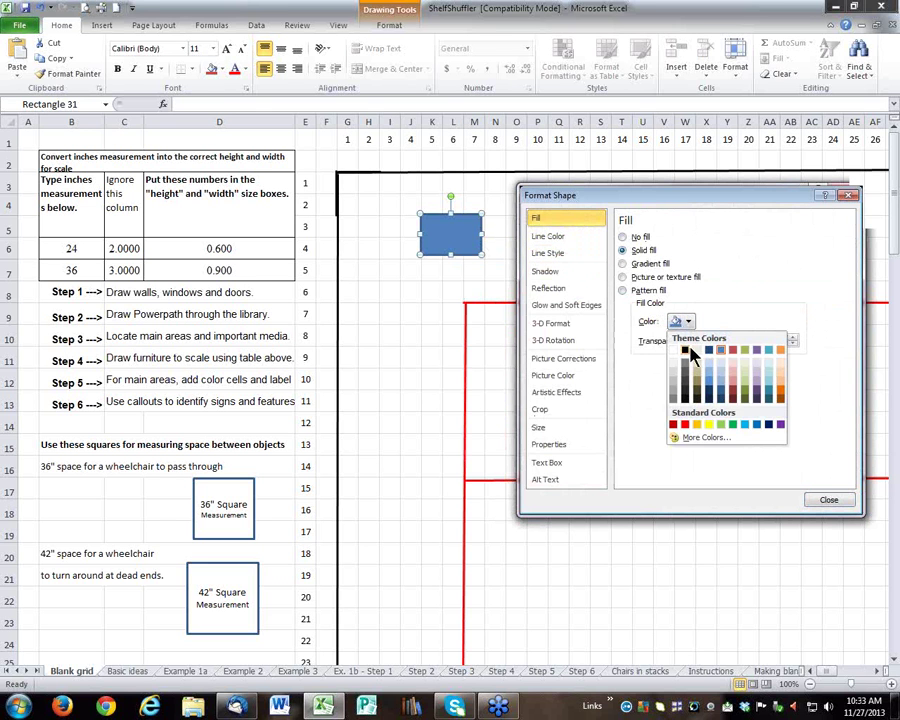
pyautogui.click(698, 369)
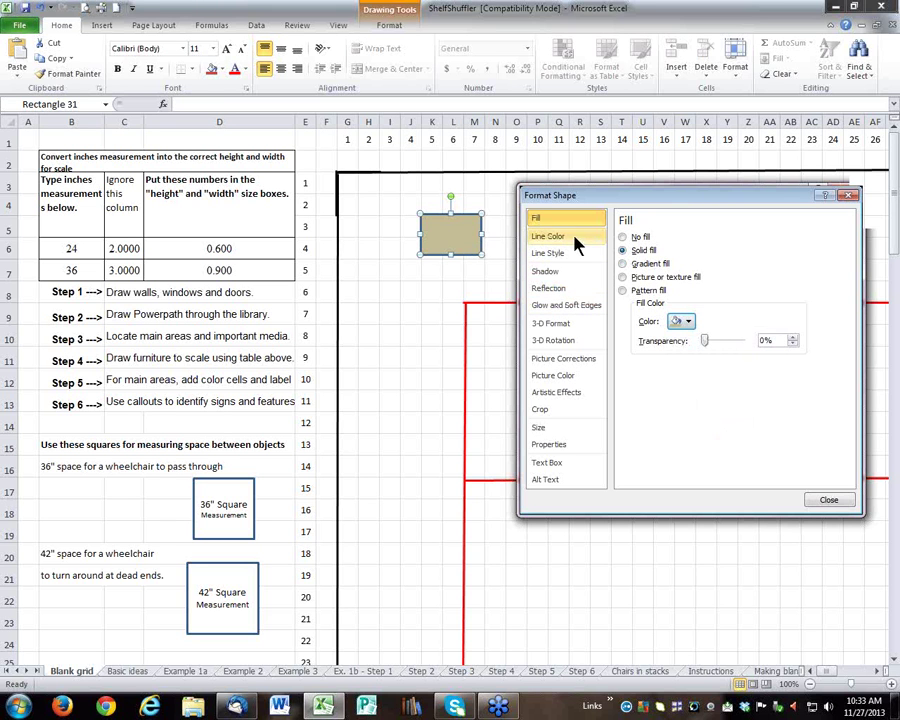
pyautogui.click(686, 327)
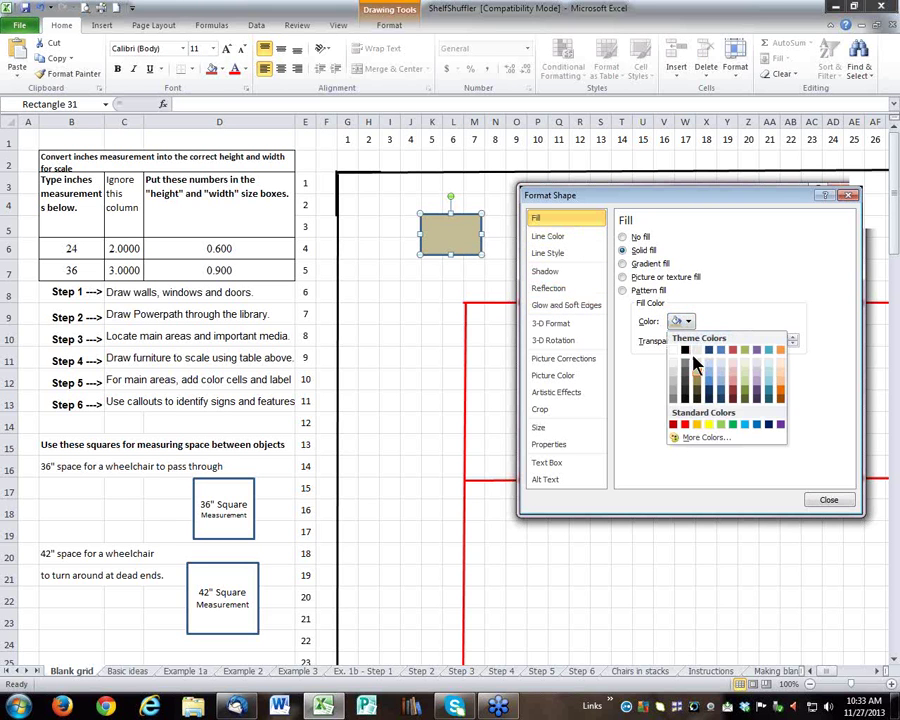
pyautogui.click(697, 368)
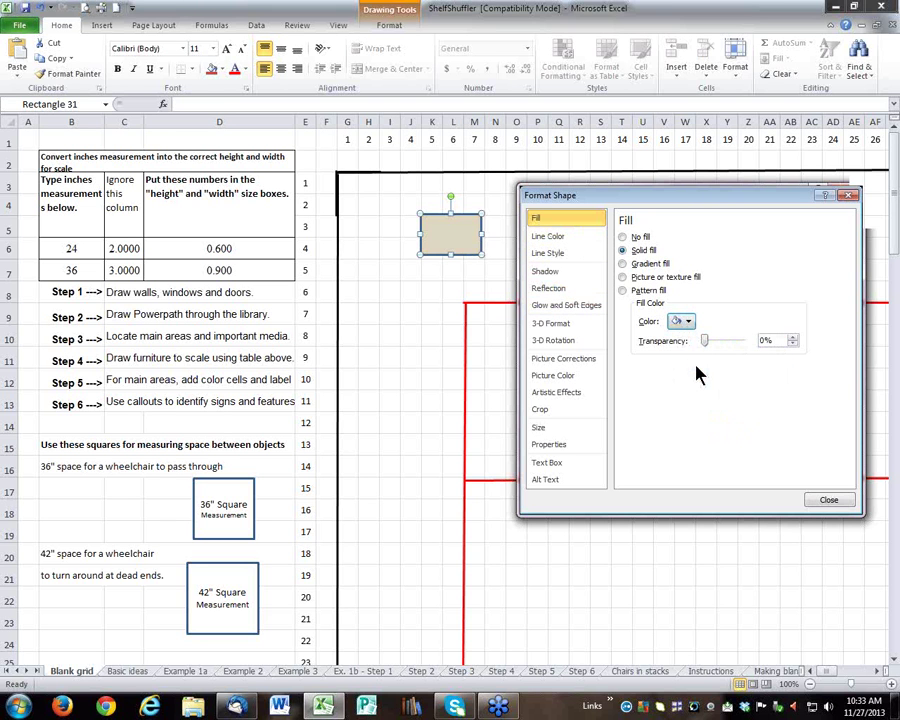
pyautogui.click(829, 499)
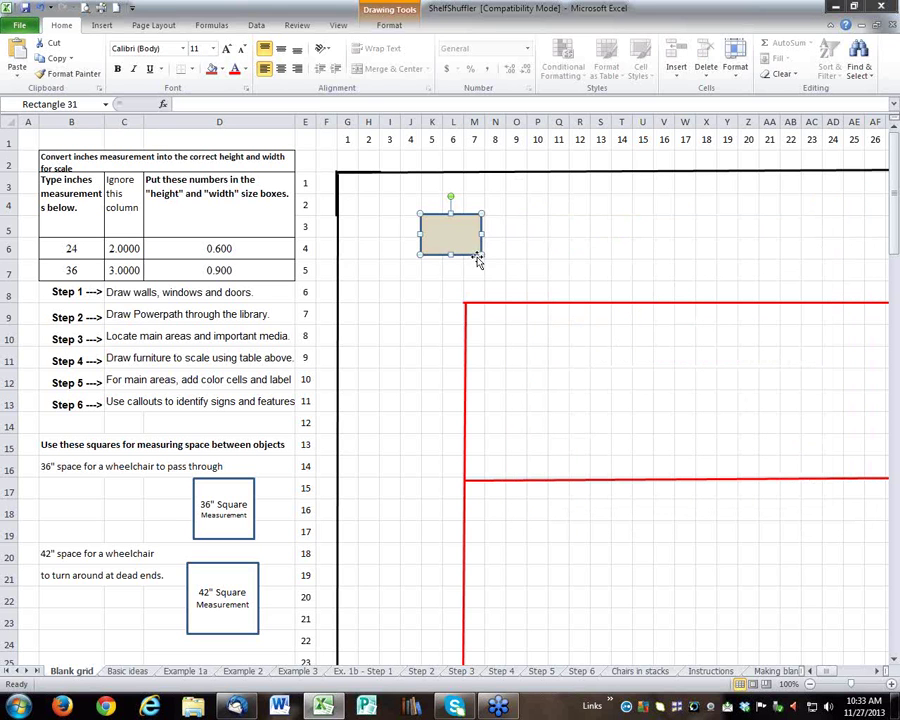
# Step: Label the rectangle 'DS Shelf' with middle-aligned, centred text in a chosen font colour
pyautogui.rightClick(473, 258)
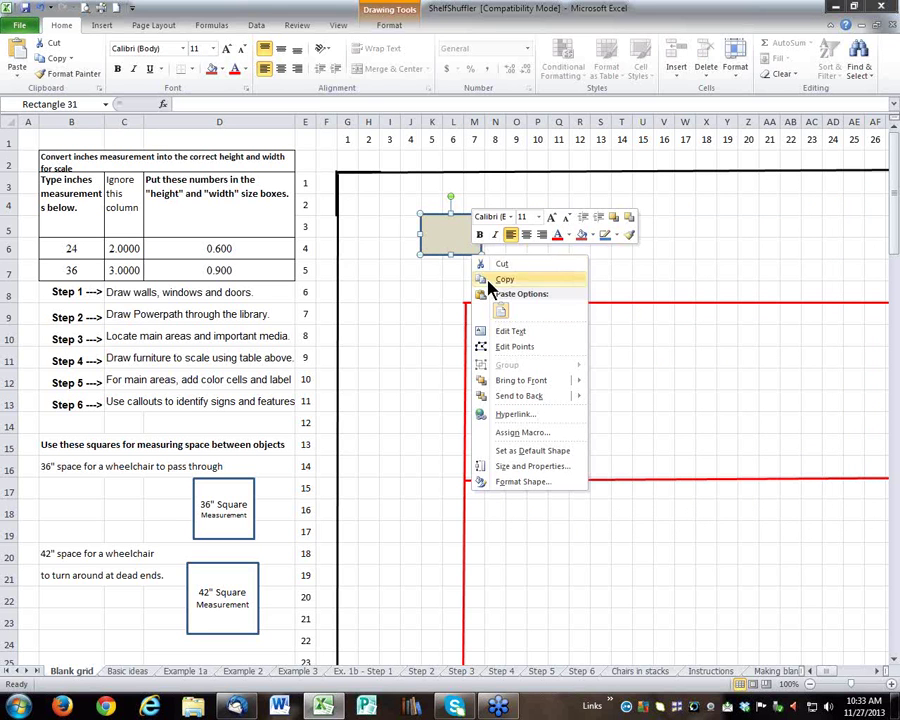
pyautogui.click(510, 334)
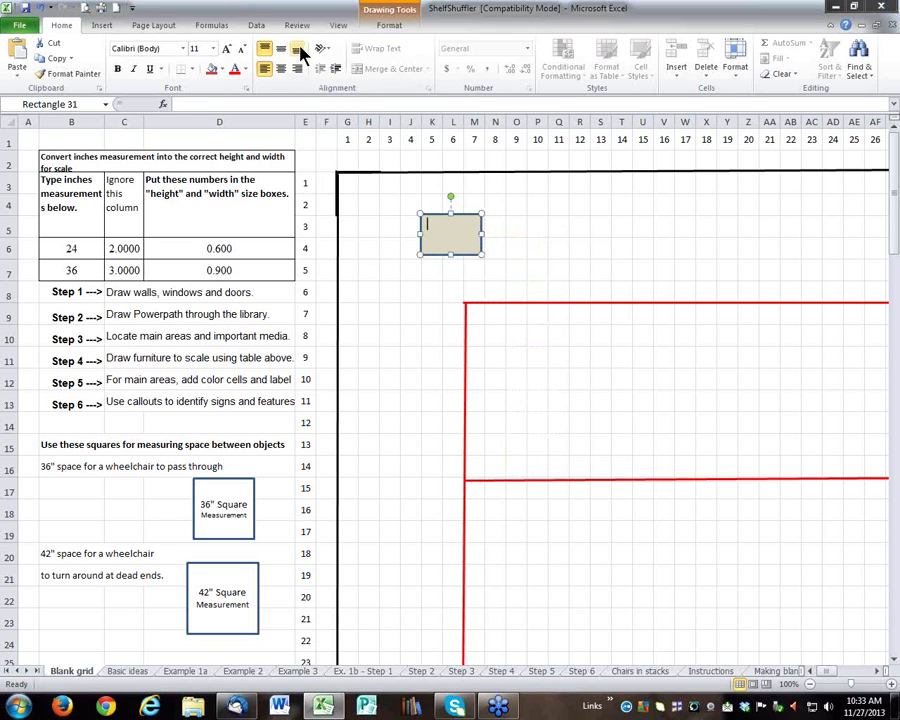
pyautogui.click(281, 48)
pyautogui.click(281, 68)
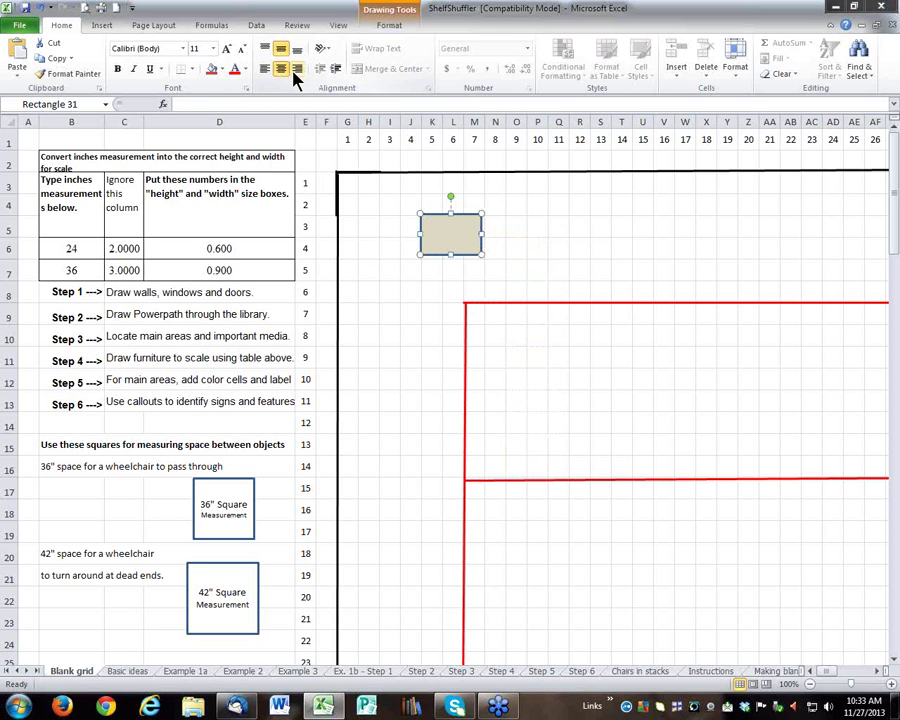
pyautogui.write('DO')
pyautogui.click(245, 70)
pyautogui.click(238, 108)
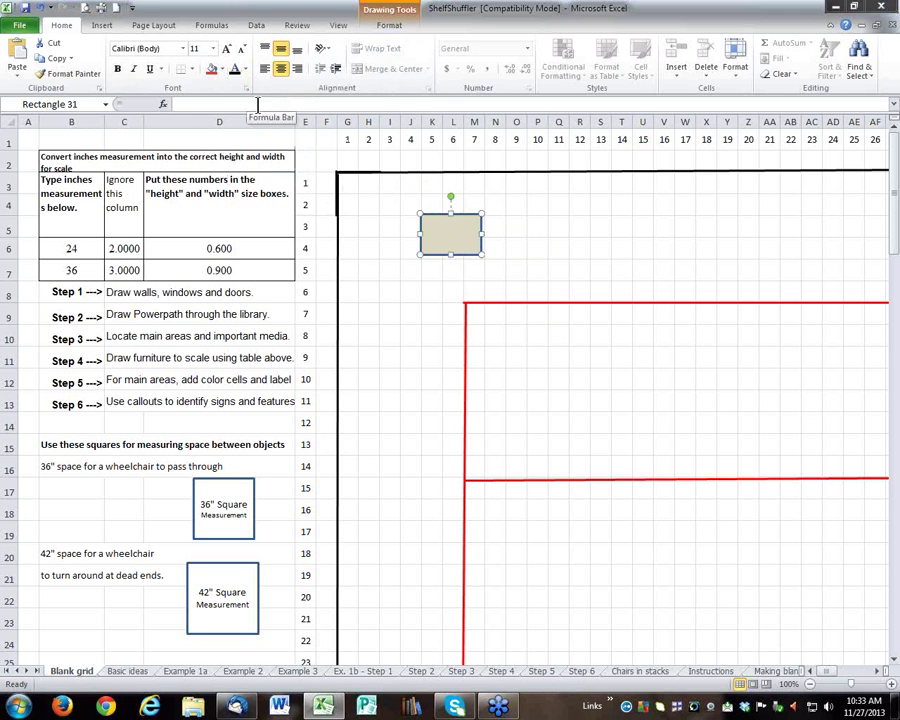
pyautogui.write('DS Shelf')
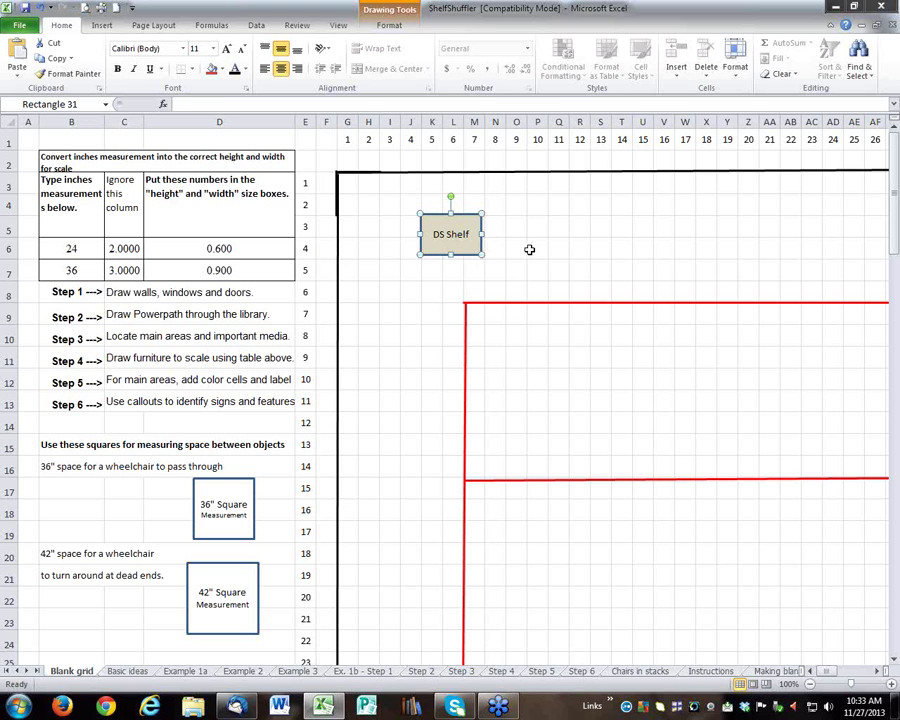
# Step: Duplicate the DS Shelf rectangle several times into a diagonal pile
pyautogui.hotkey('ctrl', 'd')
pyautogui.hotkey('ctrl', 'd')
pyautogui.hotkey('ctrl', 'd')
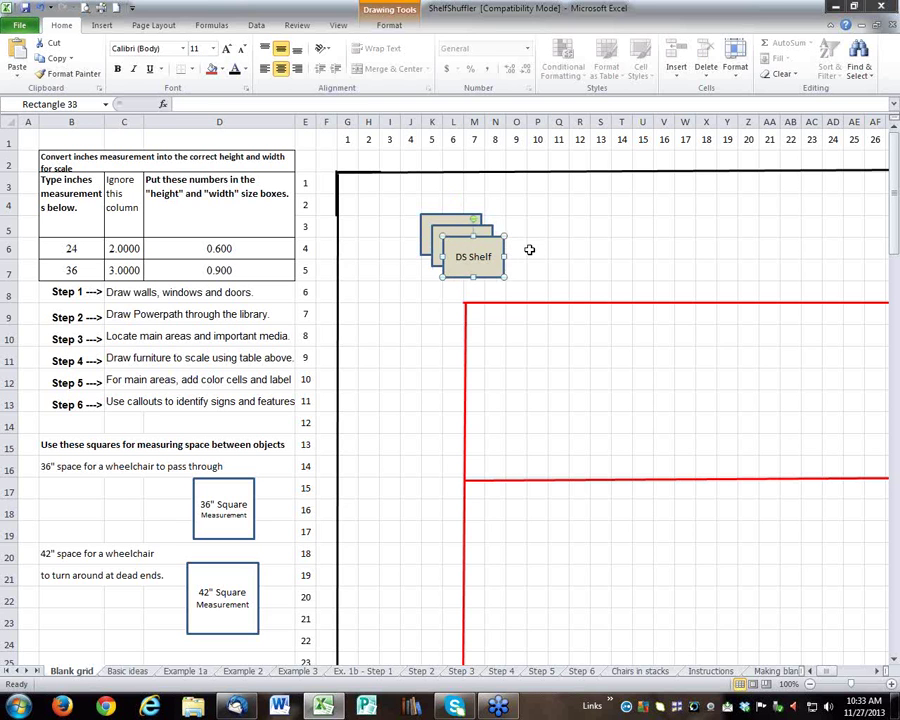
pyautogui.hotkey('ctrl', 'd')
pyautogui.hotkey('ctrl', 'd')
pyautogui.hotkey('ctrl', 'd')
pyautogui.hotkey('ctrl', 'd')
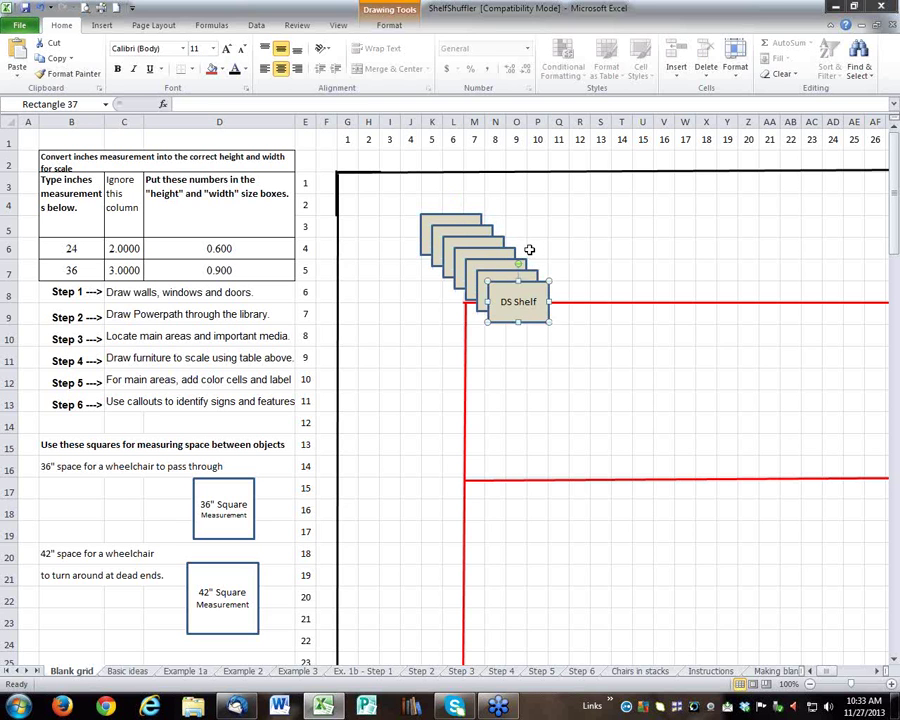
pyautogui.hotkey('ctrl', 'd')
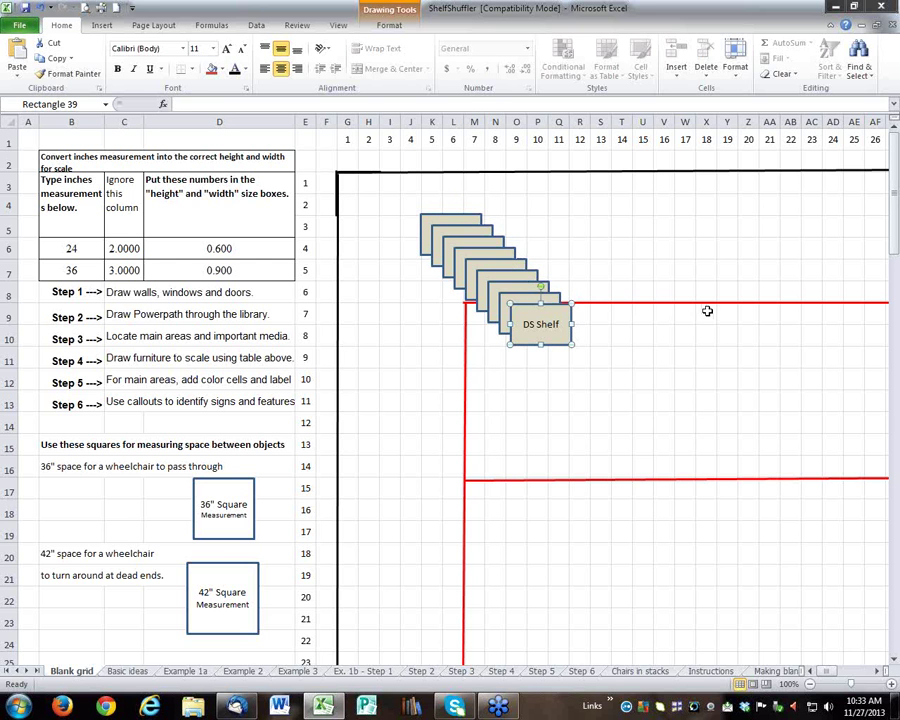
pyautogui.scroll(-2, 707, 311)
pyautogui.scroll(1, 713, 307)
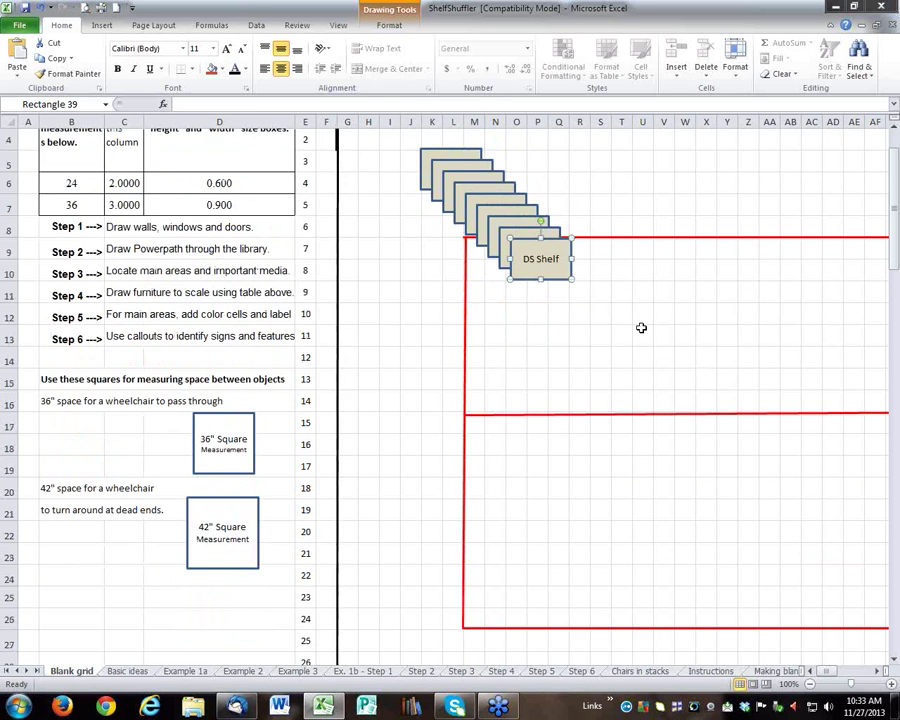
pyautogui.hotkey('ctrl', 'd')
pyautogui.hotkey('ctrl', 'd')
pyautogui.hotkey('ctrl', 'd')
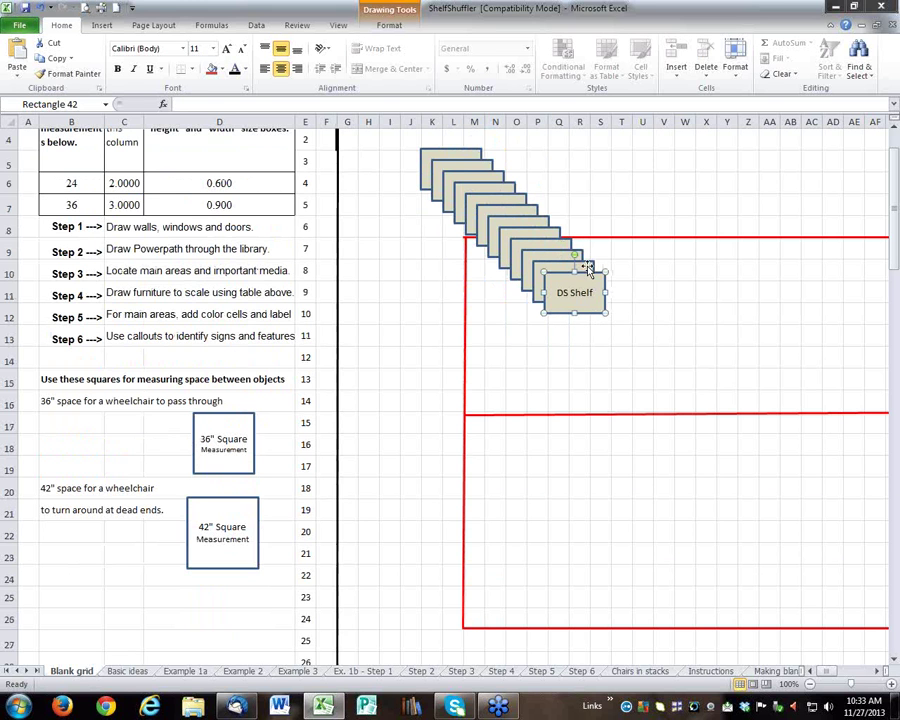
# Step: Move one DS Shelf copy right into the upper room and rotate it upright
pyautogui.moveTo(589, 277); pyautogui.dragTo(830, 306)
pyautogui.hscroll(3, 713, 291)
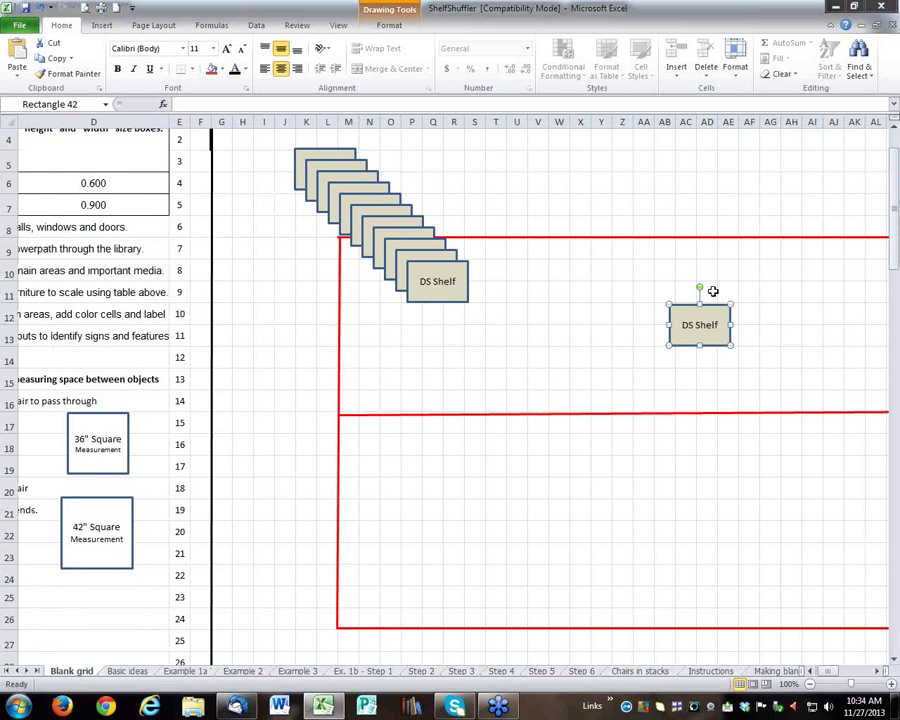
pyautogui.moveTo(701, 287); pyautogui.dragTo(852, 335)
# Step: Select every DS Shelf in the diagonal pile and rotate them all upright
pyautogui.click(440, 257)
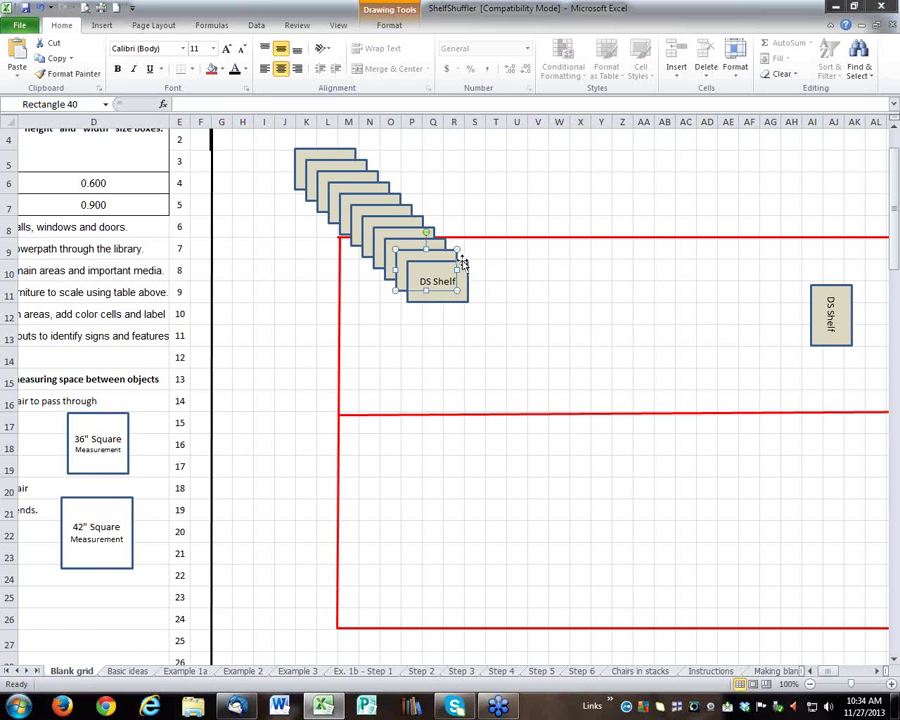
pyautogui.click(462, 262)
pyautogui.keyDown('shift'); pyautogui.click(426, 230); pyautogui.keyUp('shift')
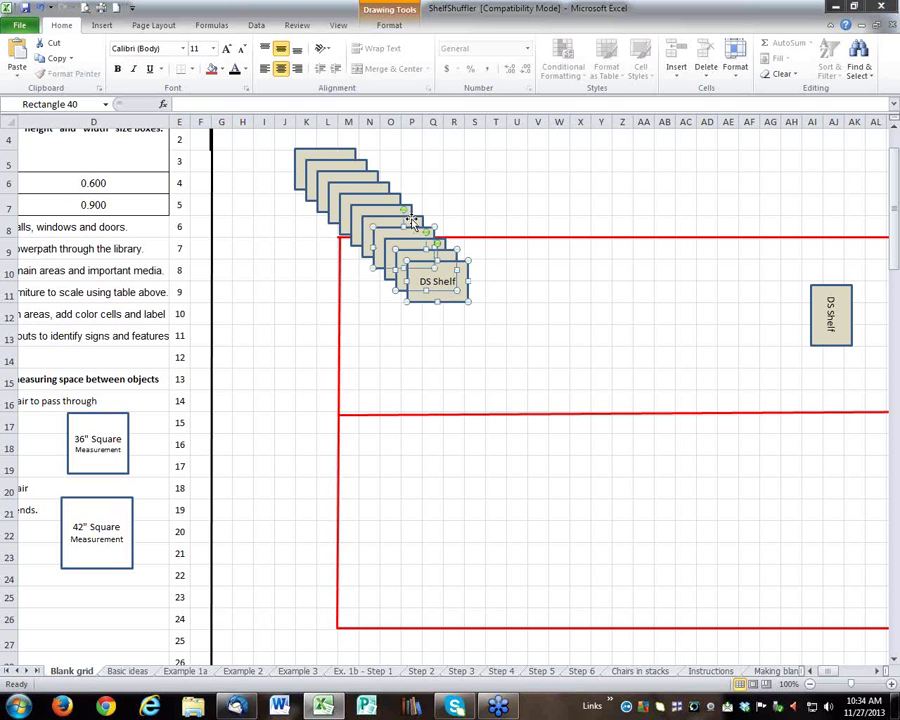
pyautogui.keyDown('shift'); pyautogui.click(410, 208); pyautogui.keyUp('shift')
pyautogui.keyDown('shift'); pyautogui.click(399, 197); pyautogui.keyUp('shift')
pyautogui.keyDown('shift'); pyautogui.click(384, 186); pyautogui.keyUp('shift')
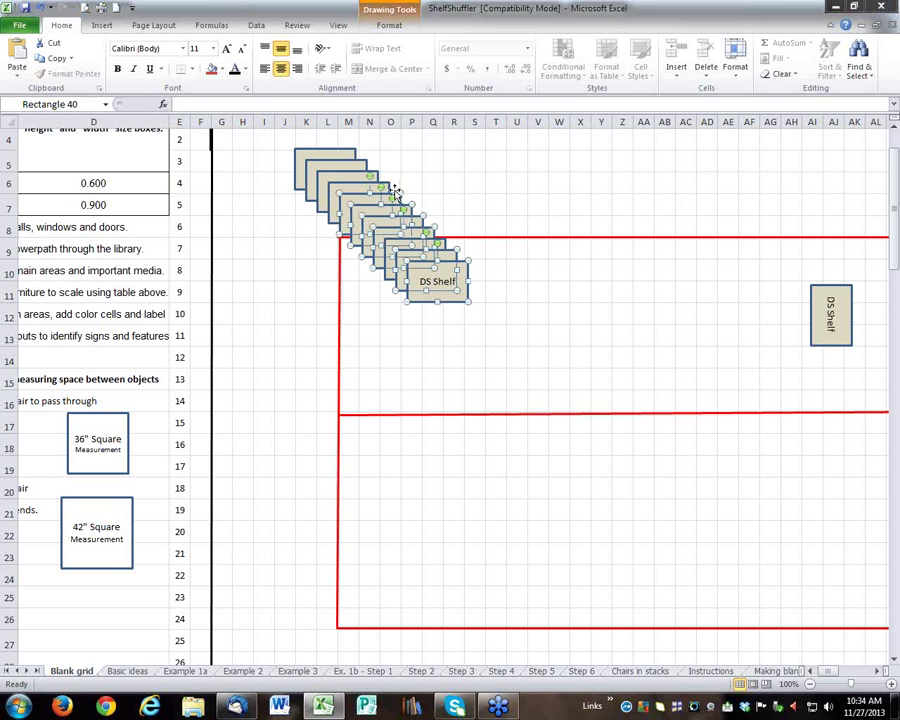
pyautogui.keyDown('shift'); pyautogui.click(370, 175); pyautogui.keyUp('shift')
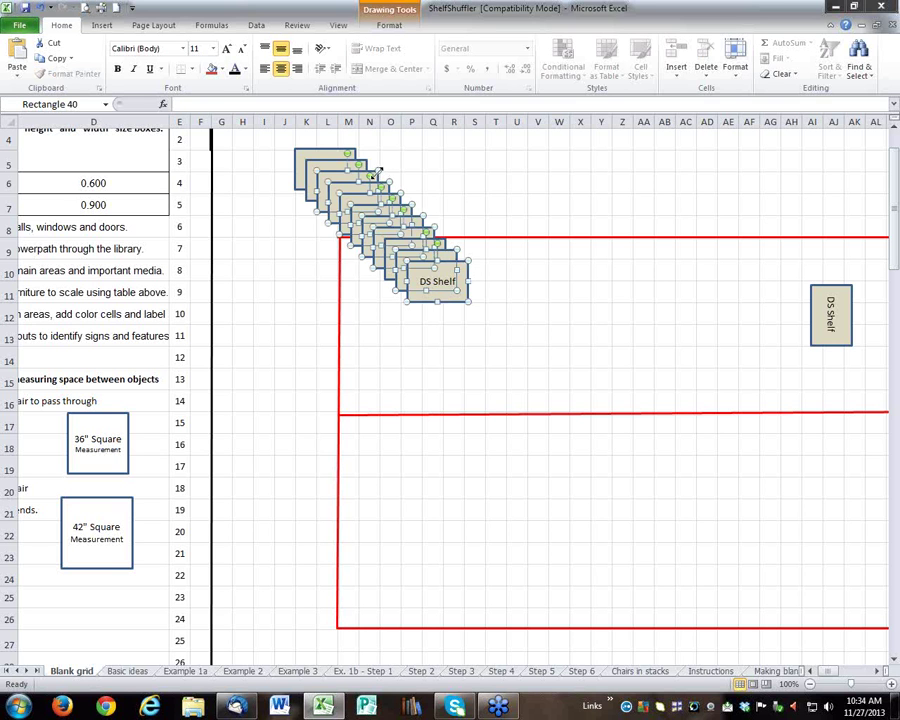
pyautogui.keyDown('shift'); pyautogui.click(367, 162); pyautogui.keyUp('shift')
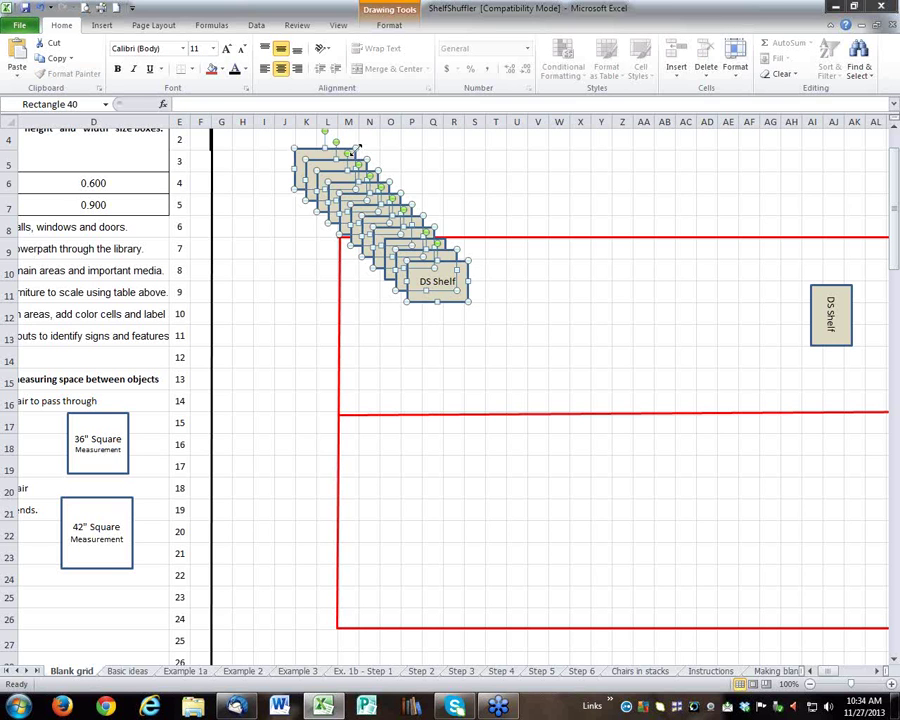
pyautogui.keyDown('shift'); pyautogui.click(393, 197); pyautogui.keyUp('shift')
pyautogui.moveTo(393, 197); pyautogui.dragTo(428, 232)
pyautogui.click(512, 292)
# Step: Move the front DS Shelf right beside the other upright shelf in the upper room
pyautogui.click(452, 300)
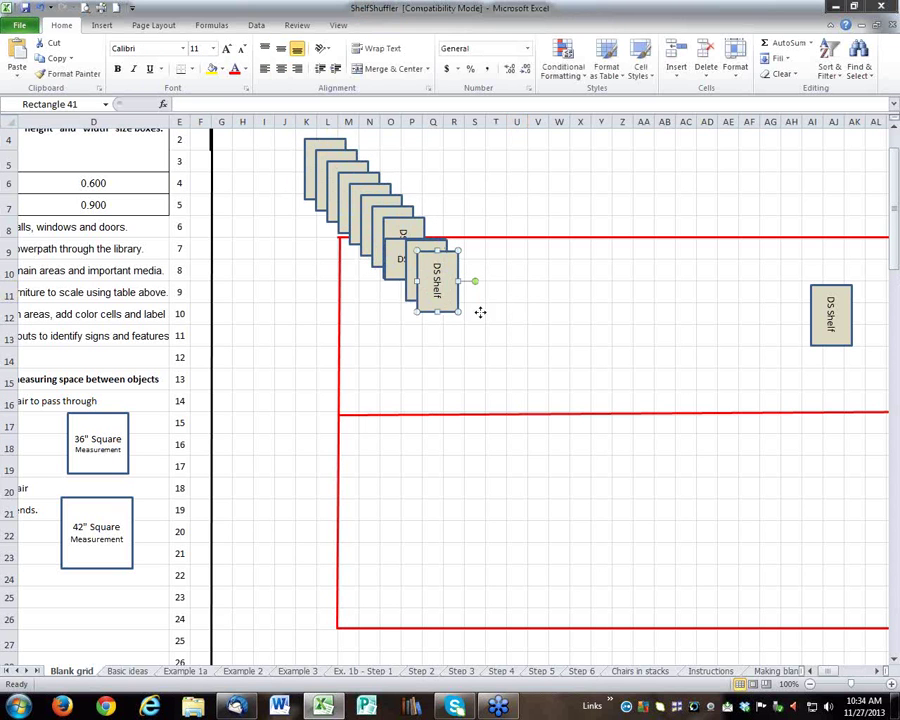
pyautogui.moveTo(456, 296); pyautogui.dragTo(735, 331)
pyautogui.moveTo(144, 472); pyautogui.dragTo(797, 357)
pyautogui.click(748, 398)
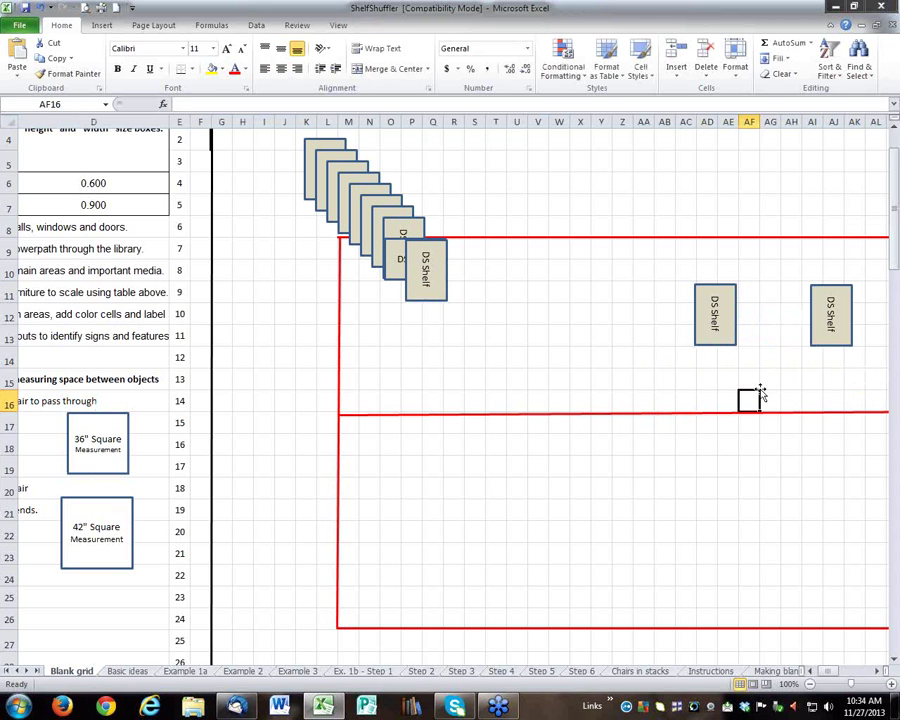
# Step: Using the 36" Square as a spacer, stack two upright DS Shelf rectangles 36" left of the right shelves
pyautogui.moveTo(116, 474); pyautogui.dragTo(794, 343)
pyautogui.click(732, 343)
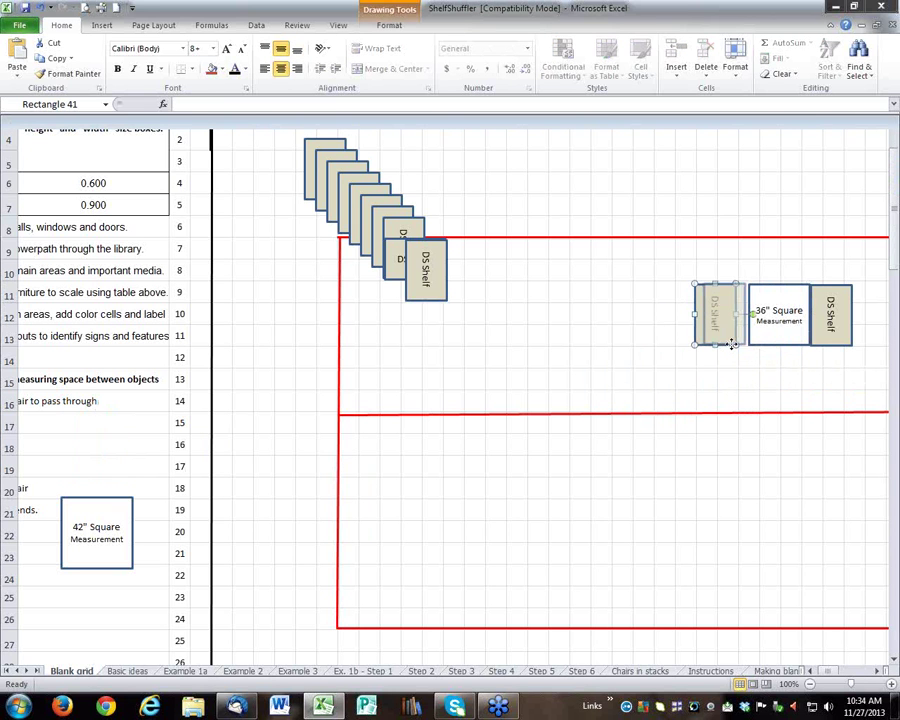
pyautogui.moveTo(732, 343); pyautogui.dragTo(665, 344)
pyautogui.moveTo(435, 298); pyautogui.dragTo(628, 387)
pyautogui.moveTo(670, 336)
pyautogui.mouseDown()
pyautogui.moveTo(626, 320)
pyautogui.moveTo(670, 344)
pyautogui.mouseUp()
pyautogui.moveTo(728, 340); pyautogui.dragTo(626, 321)
# Step: Rotate another DS Shelf upright to complete the right pair, then move the 36" Square into the lower room
pyautogui.click(626, 324)
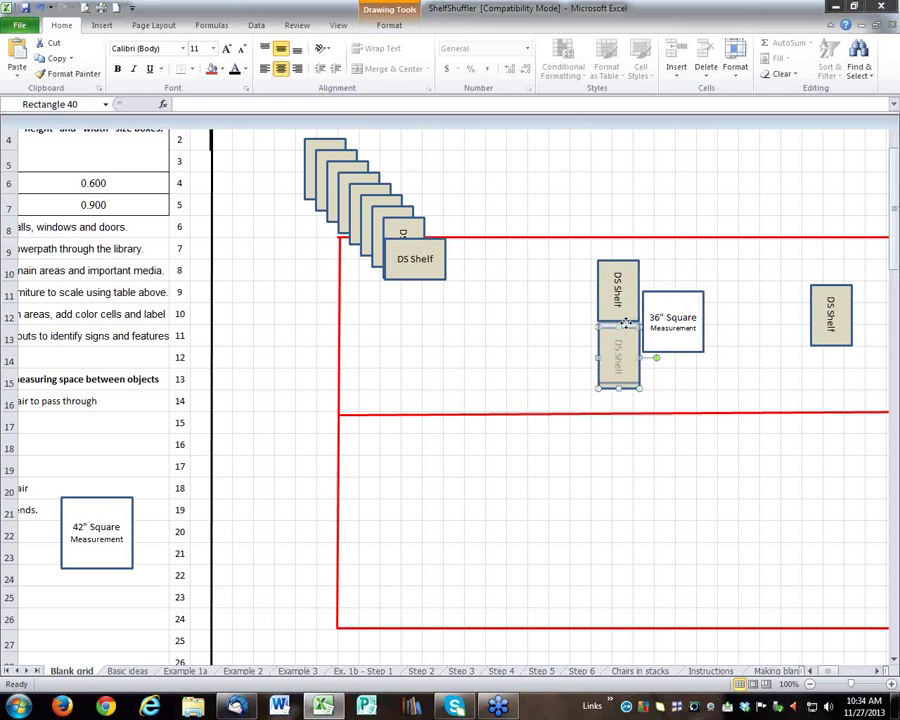
pyautogui.moveTo(426, 276); pyautogui.dragTo(751, 287)
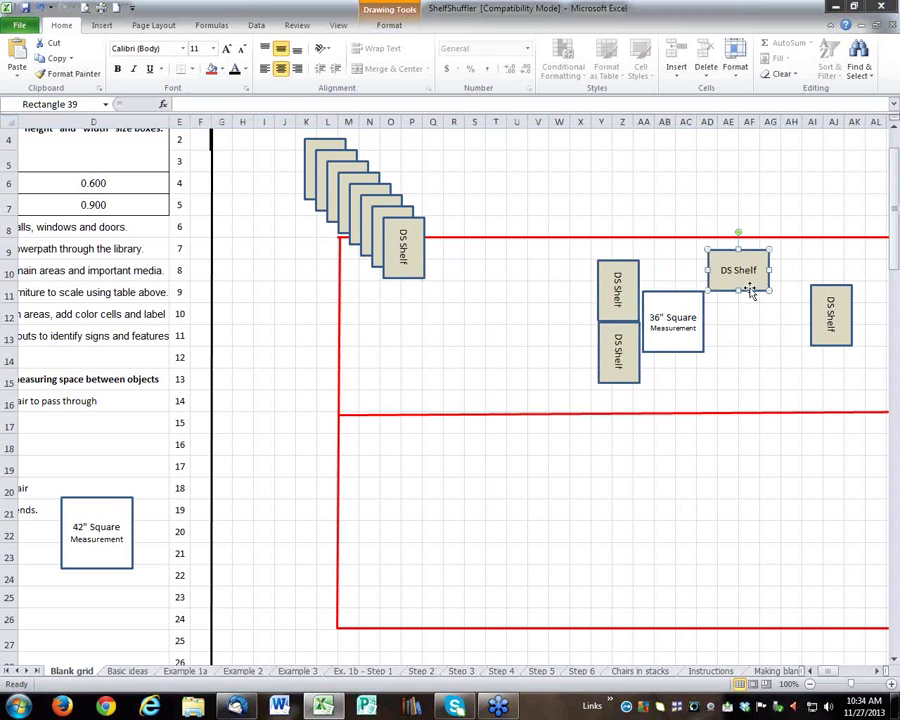
pyautogui.moveTo(741, 238); pyautogui.dragTo(736, 319)
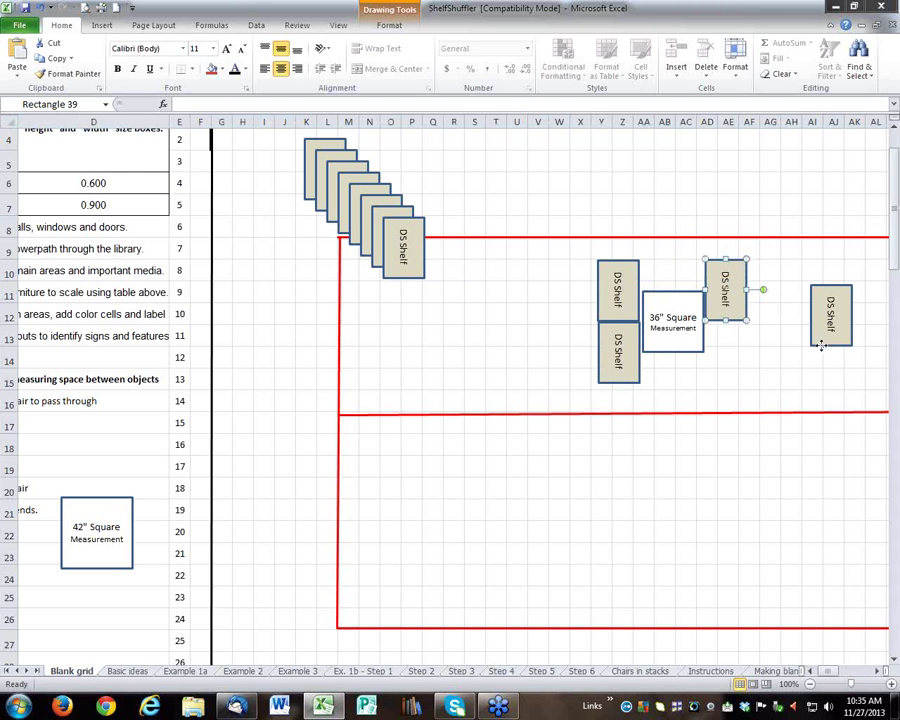
pyautogui.moveTo(821, 345); pyautogui.dragTo(715, 380)
pyautogui.moveTo(672, 350); pyautogui.dragTo(673, 548)
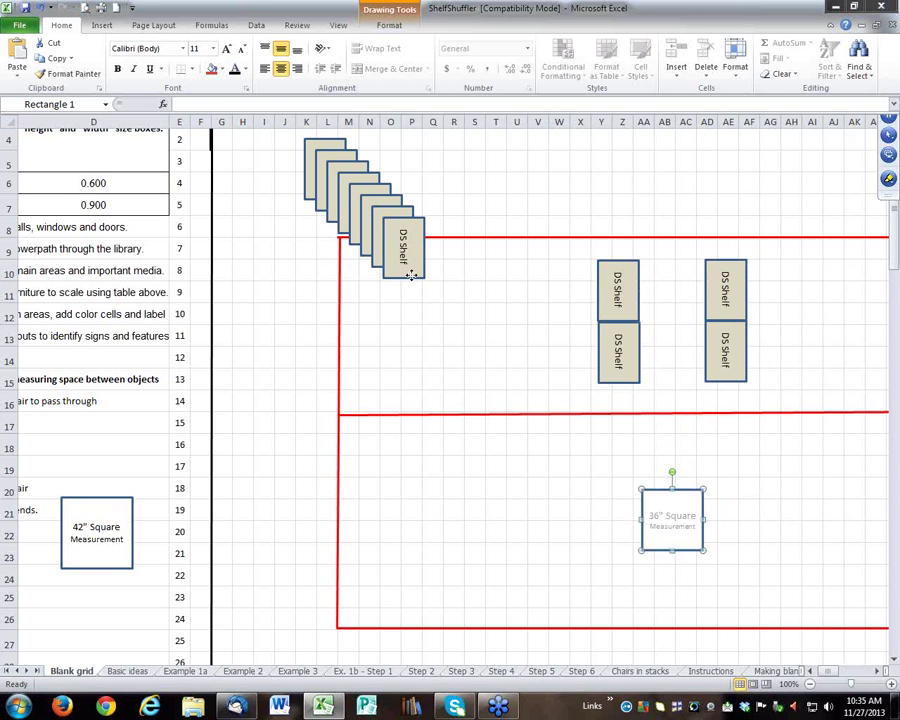
# Step: Arrange four piled DS Shelf shapes as two upright pairs on both sides of the 36" Square in the lower room
pyautogui.moveTo(410, 274); pyautogui.dragTo(626, 497)
pyautogui.moveTo(400, 263); pyautogui.dragTo(628, 557)
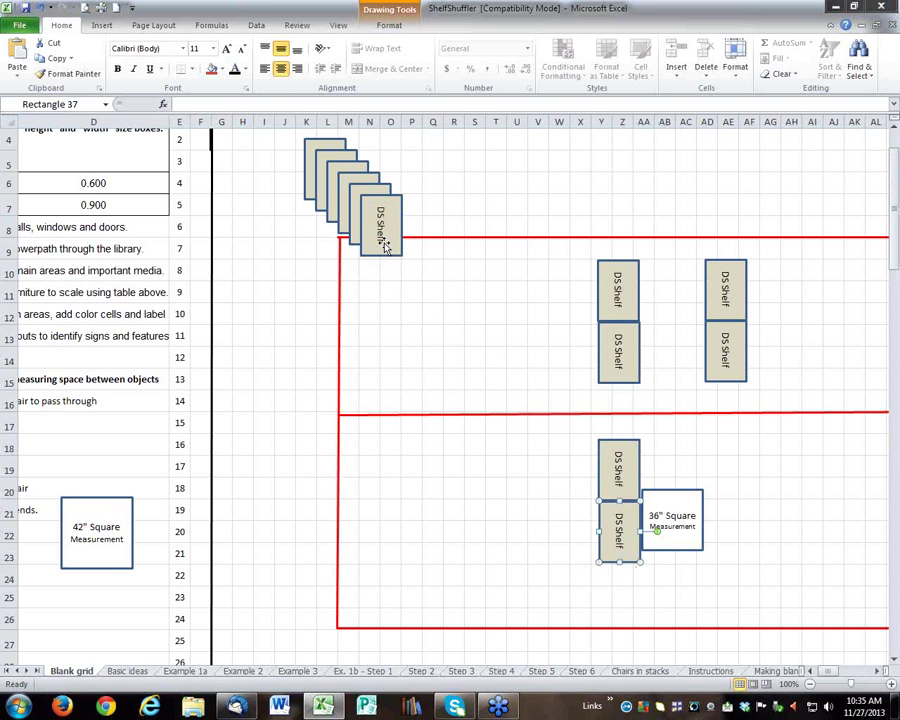
pyautogui.moveTo(385, 257); pyautogui.dragTo(727, 494)
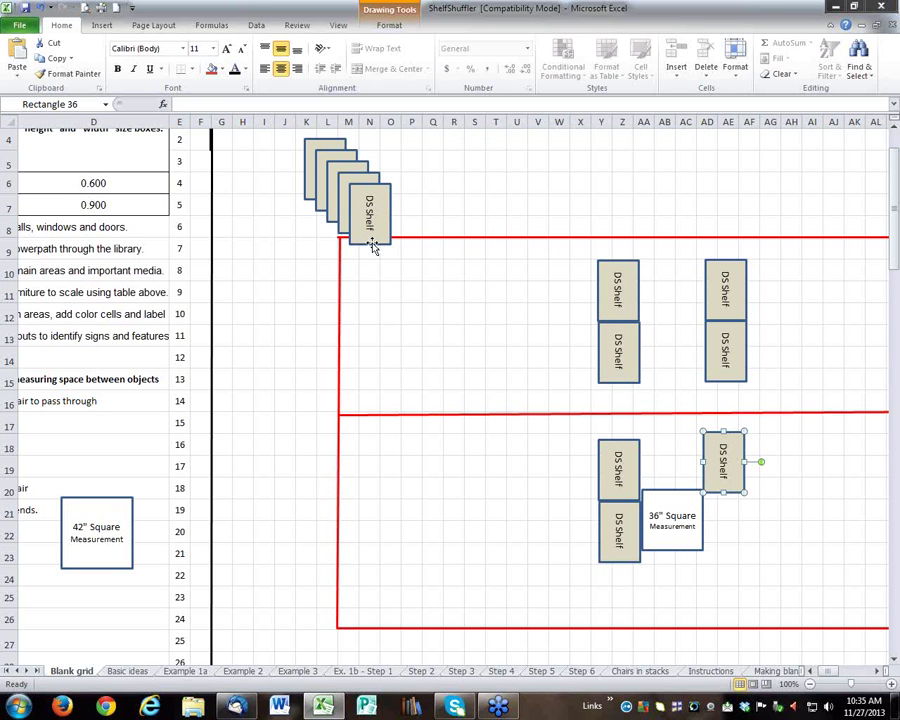
pyautogui.moveTo(363, 236); pyautogui.dragTo(727, 550)
# Step: Move the last three piled shelves into the upper room's left column and the lower room, clearing the pile
pyautogui.moveTo(364, 170); pyautogui.dragTo(497, 277)
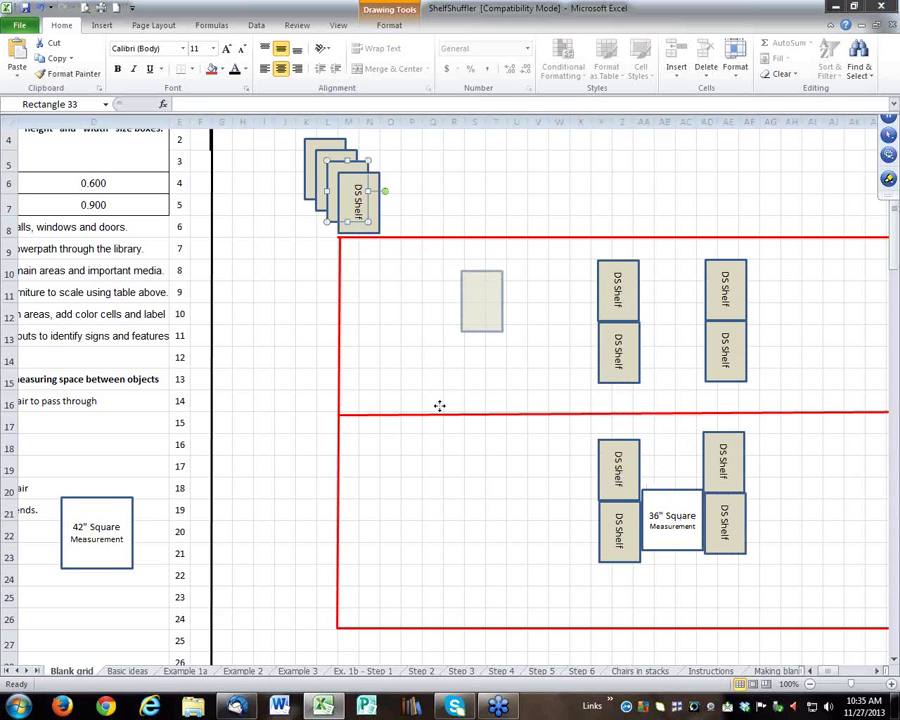
pyautogui.moveTo(352, 210); pyautogui.dragTo(468, 491)
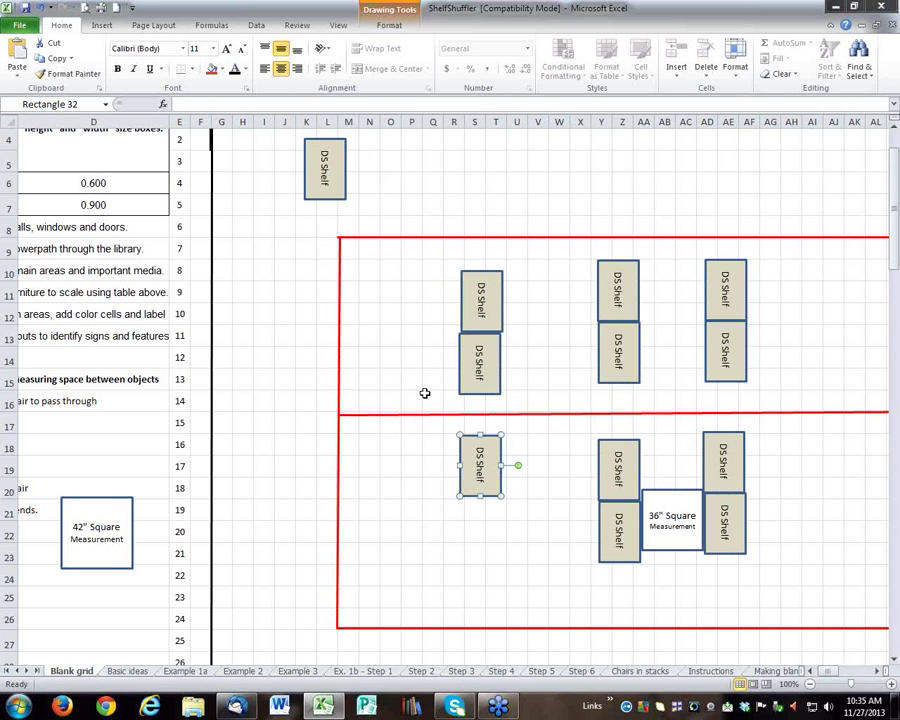
pyautogui.click(321, 199)
pyautogui.moveTo(322, 199); pyautogui.dragTo(476, 555)
# Step: Return the 36" Square to column D beside the 42" Square and reselect the upper room's left shelf pair
pyautogui.moveTo(678, 494); pyautogui.dragTo(100, 420)
pyautogui.click(416, 380)
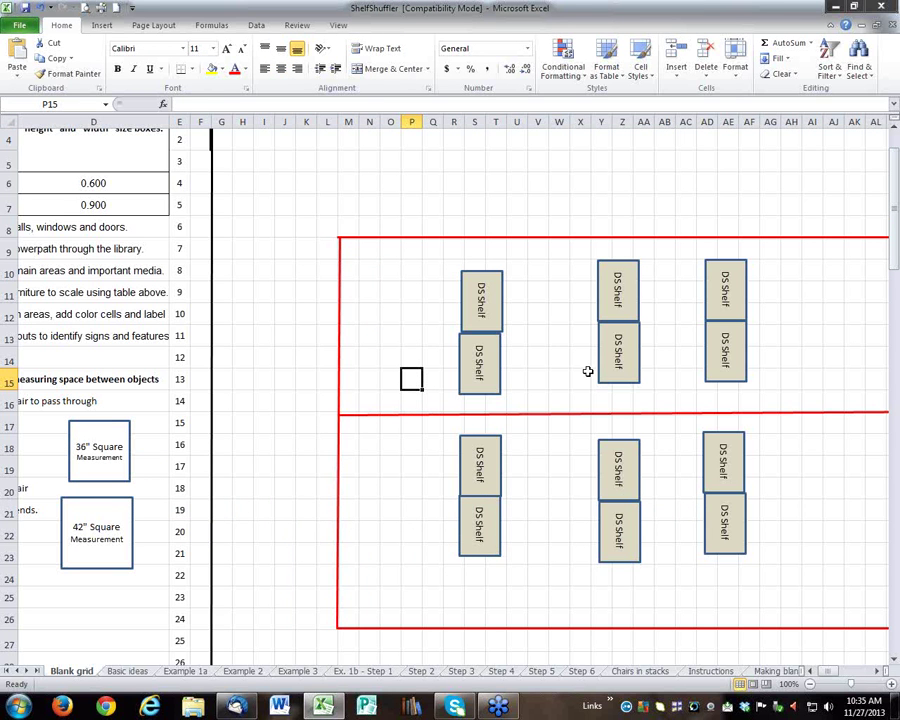
pyautogui.click(519, 360)
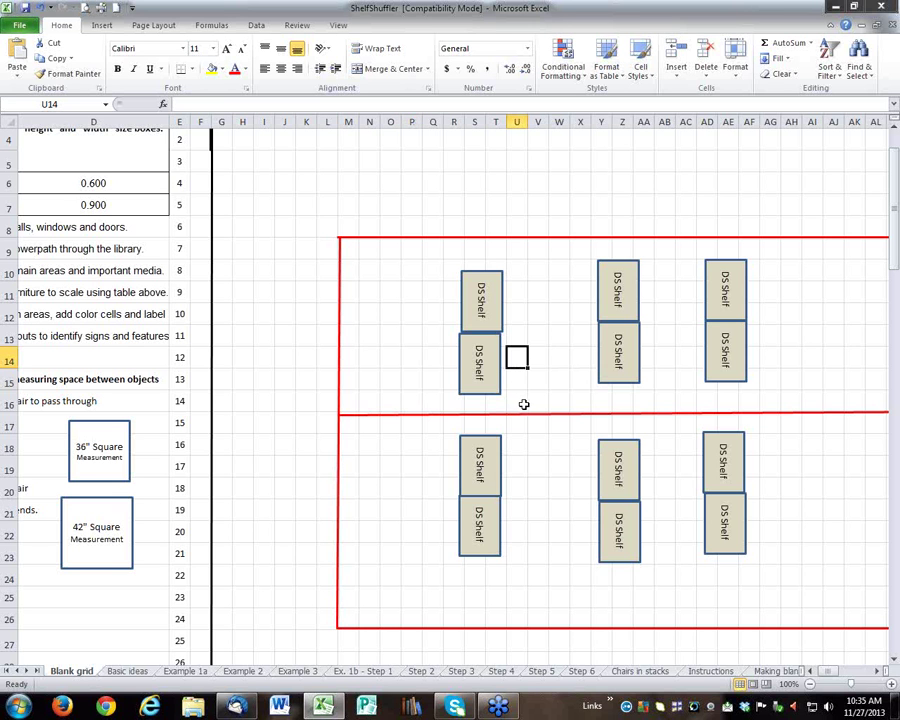
pyautogui.click(496, 395)
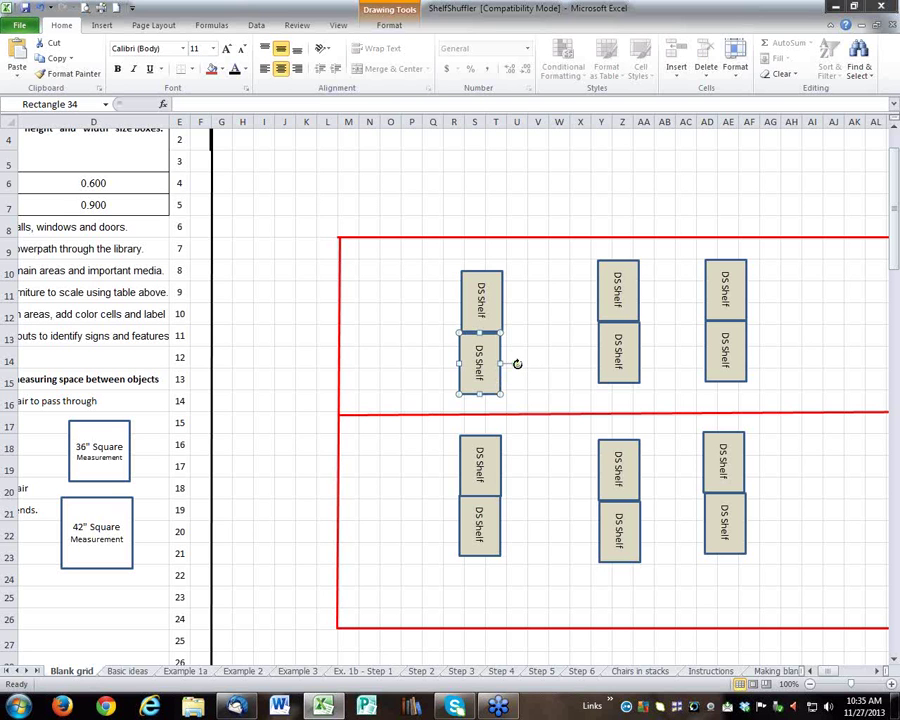
# Step: Turn the lower-left shelf so it lies horizontally
pyautogui.moveTo(517, 364); pyautogui.dragTo(482, 340)
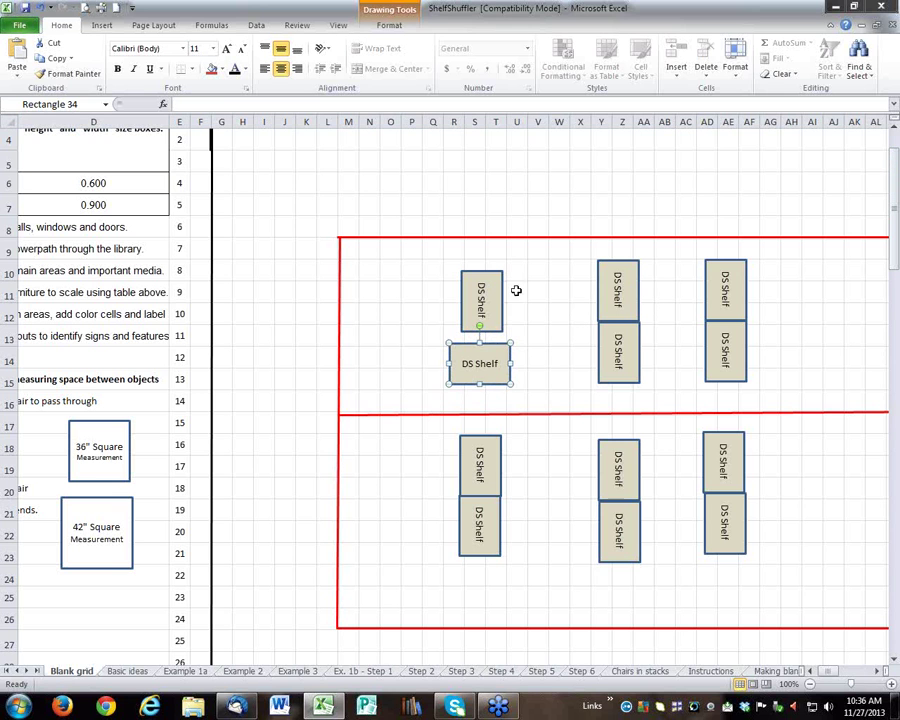
pyautogui.click(608, 290)
pyautogui.click(562, 311)
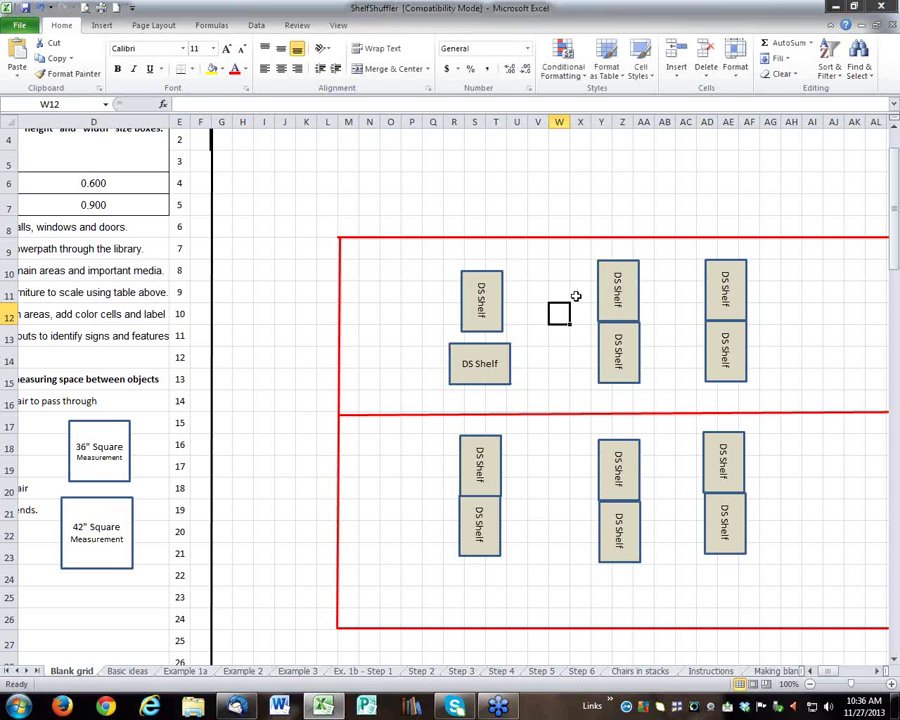
# Step: Select the four middle and right-column shelves and rotate them together
pyautogui.click(598, 302)
pyautogui.keyDown('shift'); pyautogui.click(598, 342); pyautogui.keyUp('shift')
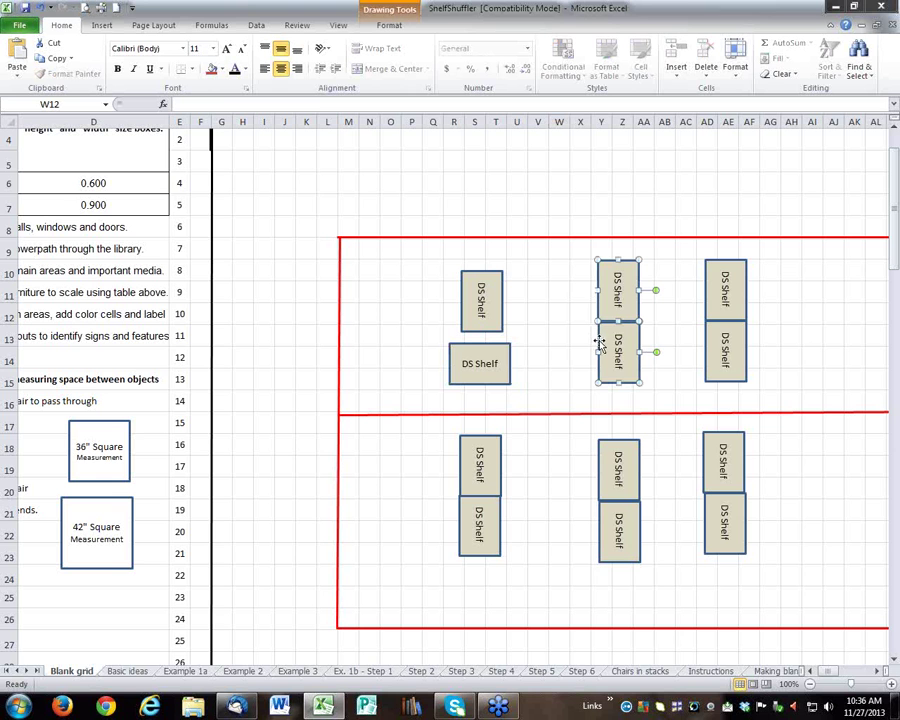
pyautogui.keyDown('shift'); pyautogui.click(705, 343); pyautogui.keyUp('shift')
pyautogui.keyDown('shift'); pyautogui.click(705, 296); pyautogui.keyUp('shift')
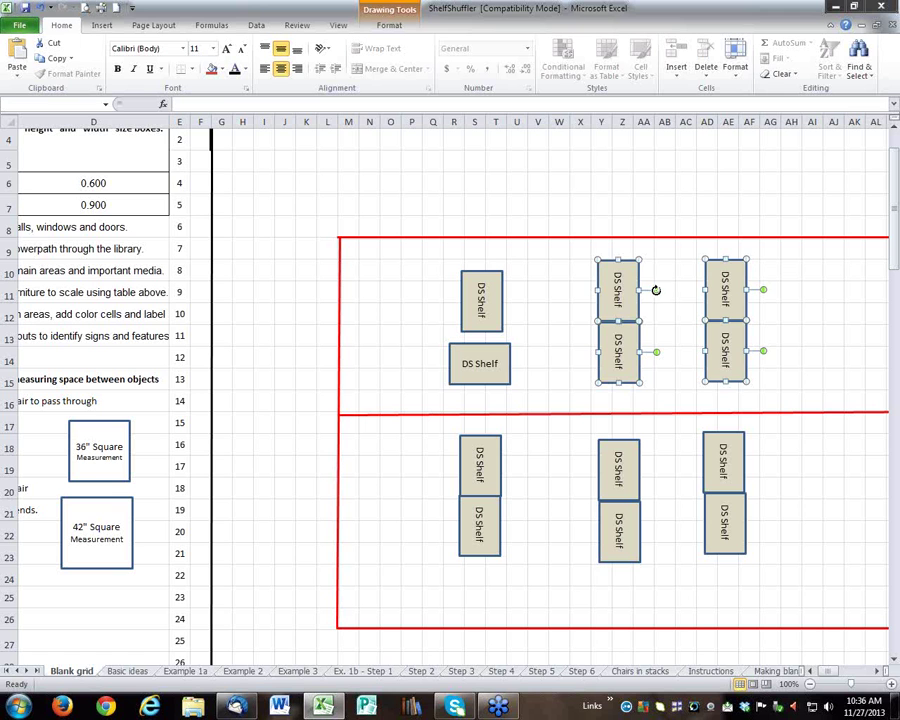
pyautogui.moveTo(656, 290)
pyautogui.mouseDown()
pyautogui.moveTo(615, 267)
pyautogui.moveTo(644, 290)
pyautogui.mouseUp()
pyautogui.moveTo(646, 284)
pyautogui.mouseDown()
pyautogui.moveTo(626, 260)
pyautogui.moveTo(610, 260)
pyautogui.moveTo(645, 285)
pyautogui.mouseUp()
pyautogui.click(685, 316)
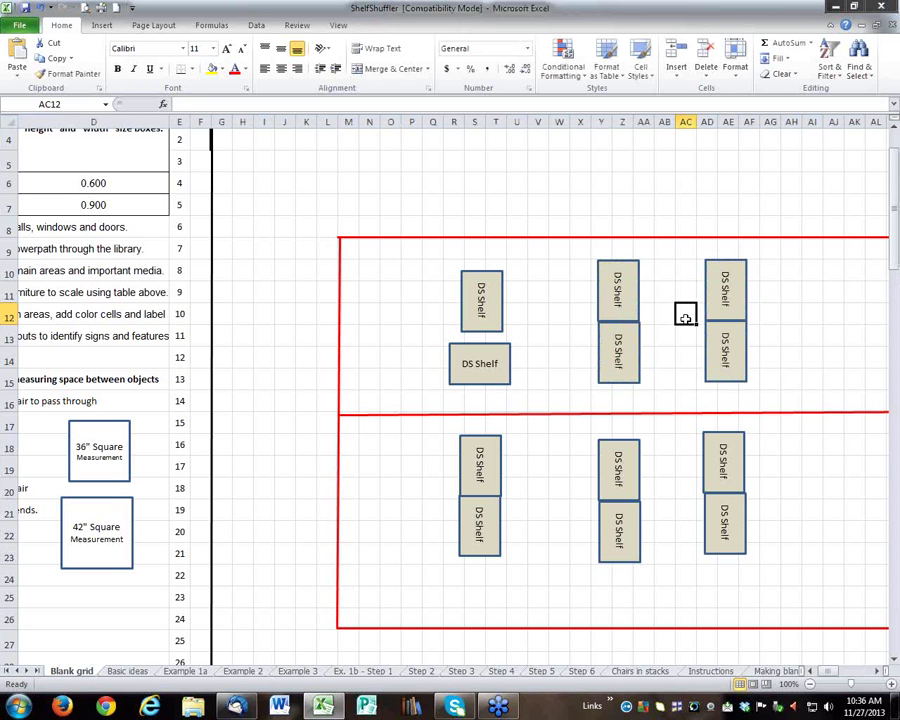
# Step: Turn the lower-left shelf back upright
pyautogui.click(497, 342)
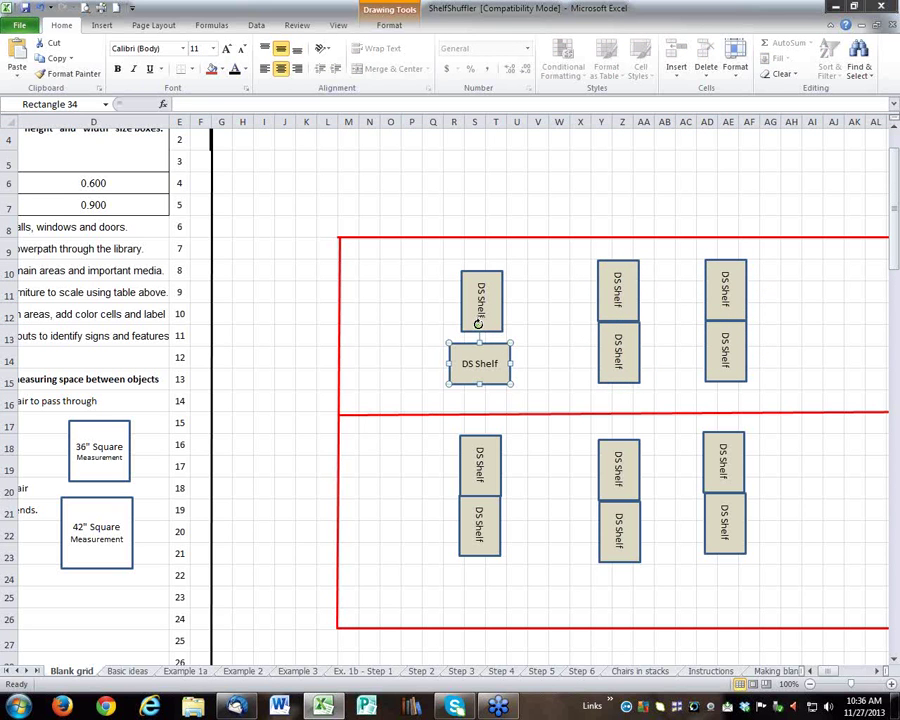
pyautogui.moveTo(479, 325); pyautogui.dragTo(502, 356)
pyautogui.click(578, 314)
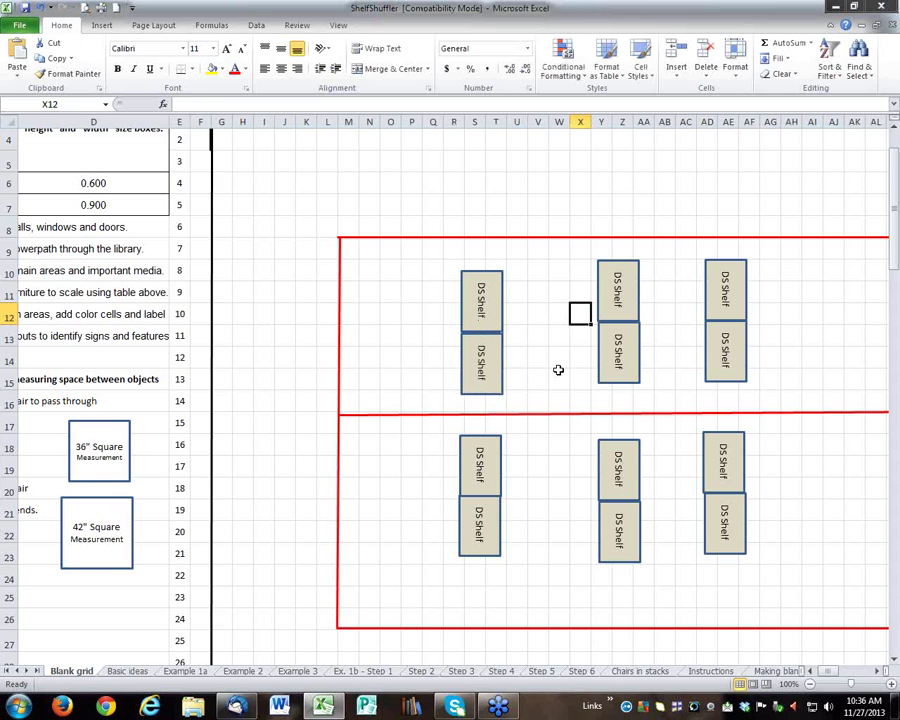
# Step: Draw a thin rectangle near the top of the floor plan
pyautogui.click(553, 268)
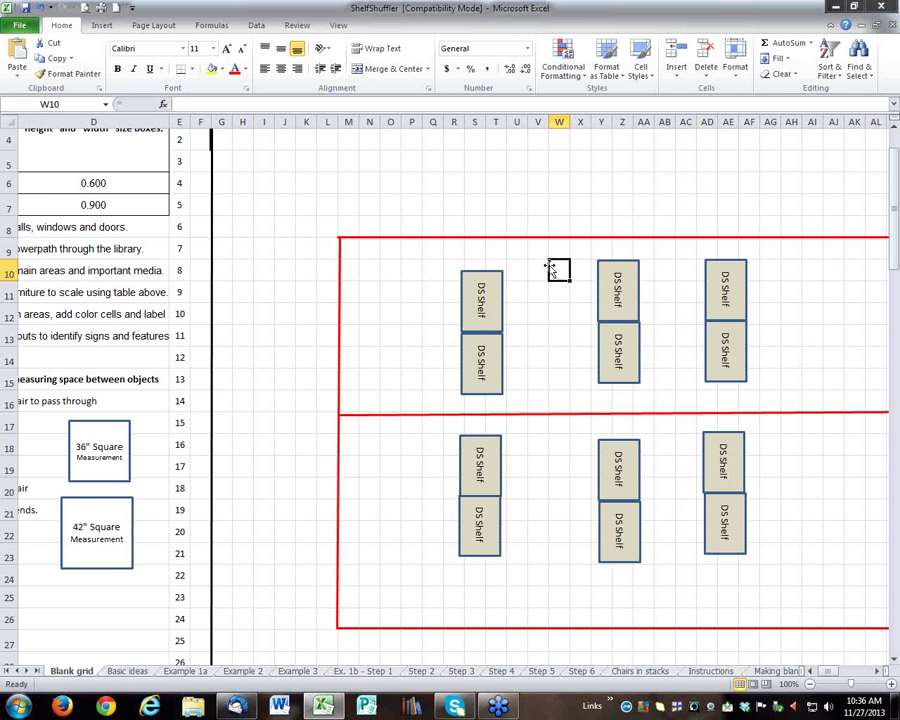
pyautogui.scroll(1, 549, 266)
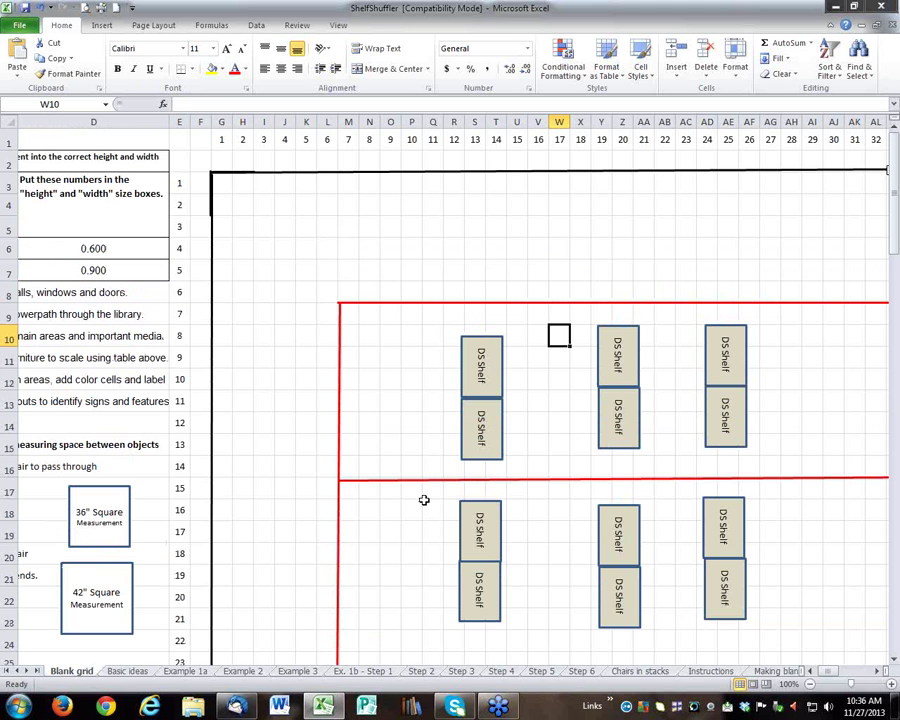
pyautogui.moveTo(836, 678); pyautogui.dragTo(780, 676)
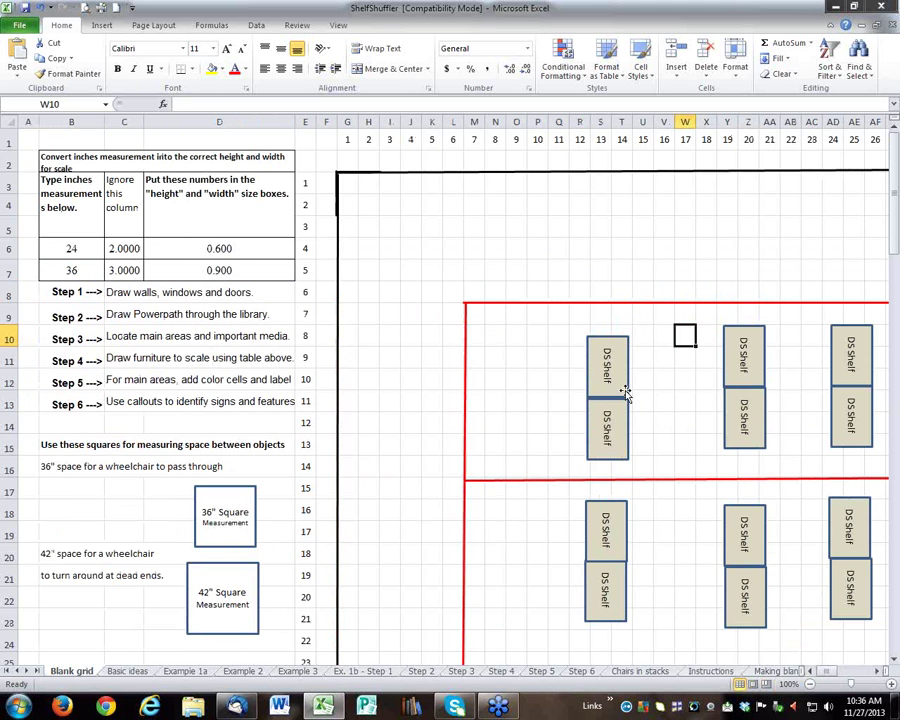
pyautogui.click(410, 226)
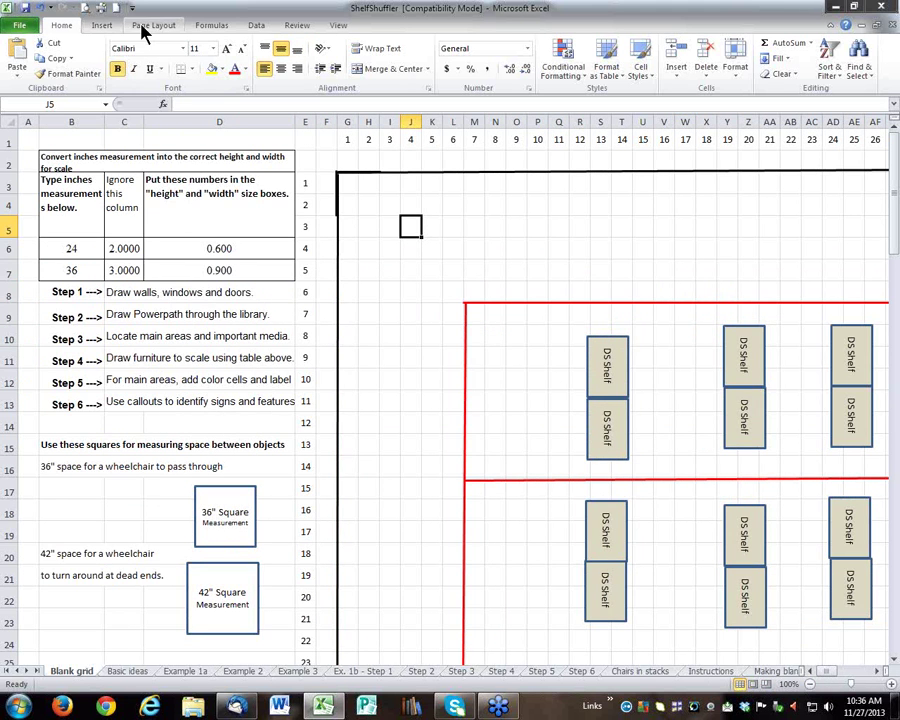
pyautogui.click(143, 27)
pyautogui.click(98, 26)
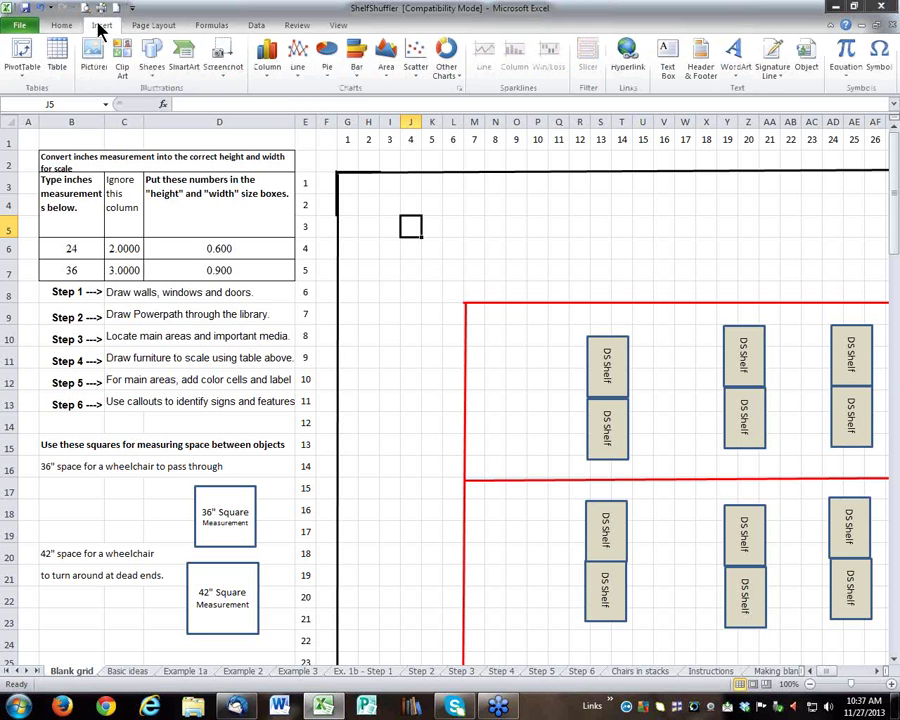
pyautogui.click(150, 55)
pyautogui.click(188, 104)
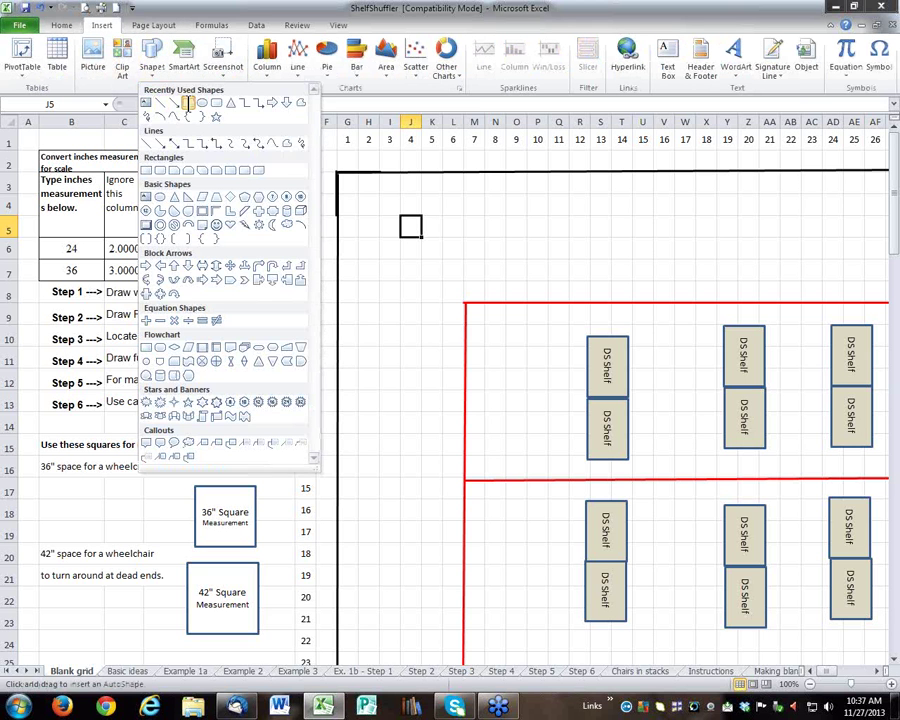
pyautogui.moveTo(443, 204); pyautogui.dragTo(539, 221)
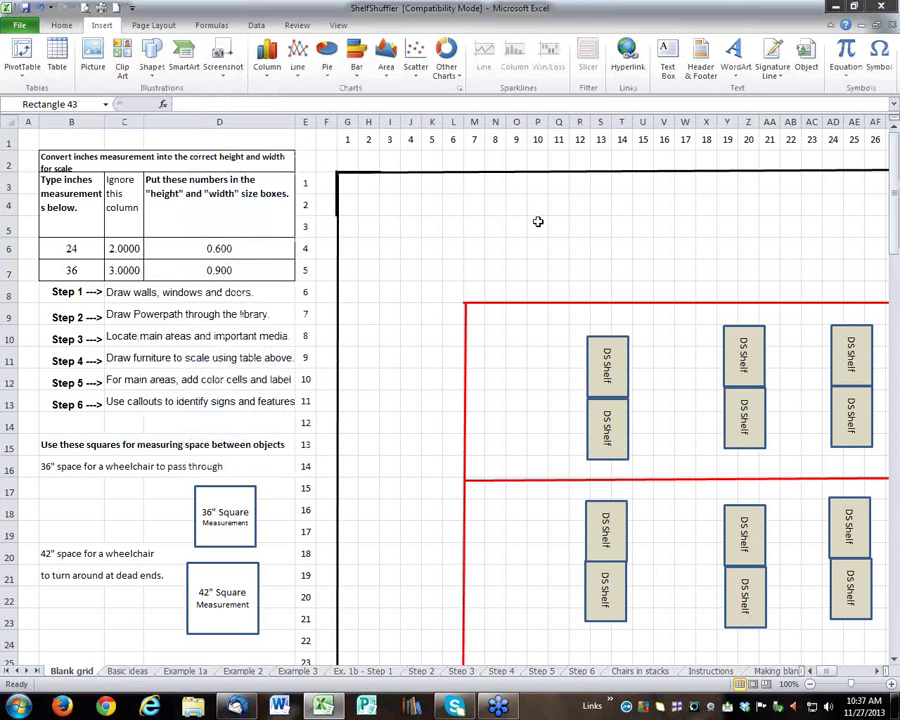
# Step: Change the inches value in B6 from 24 to 12, giving 0.300
pyautogui.click(74, 248)
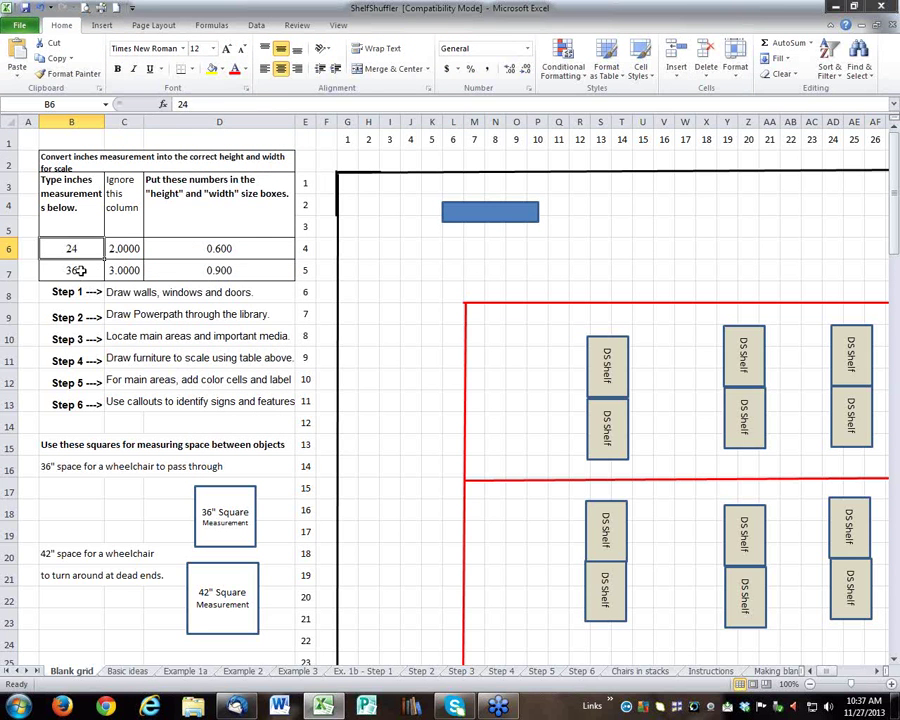
pyautogui.doubleClick(184, 104)
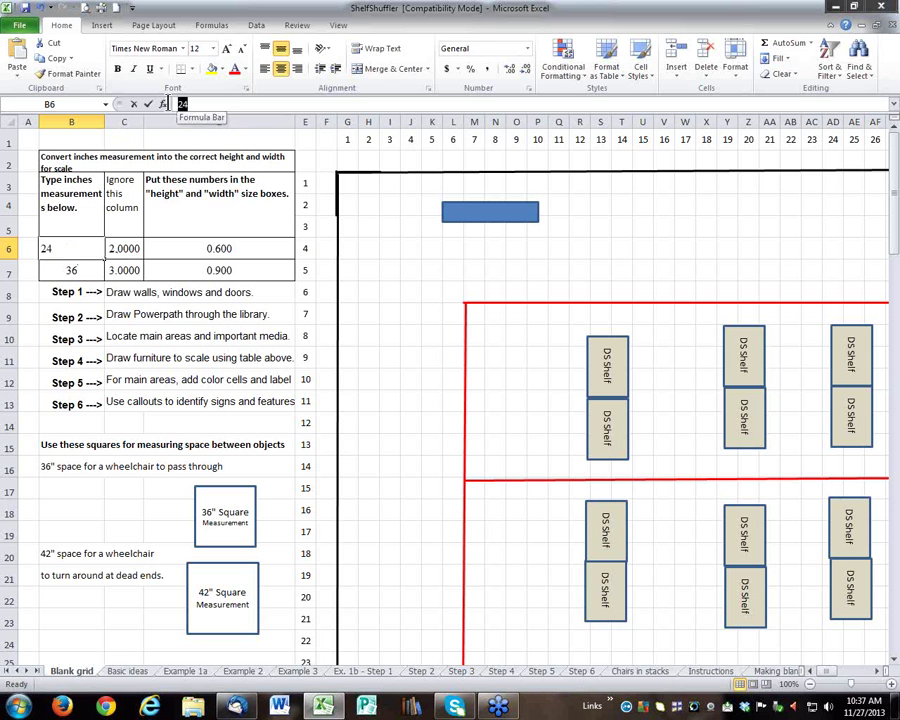
pyautogui.write('12')
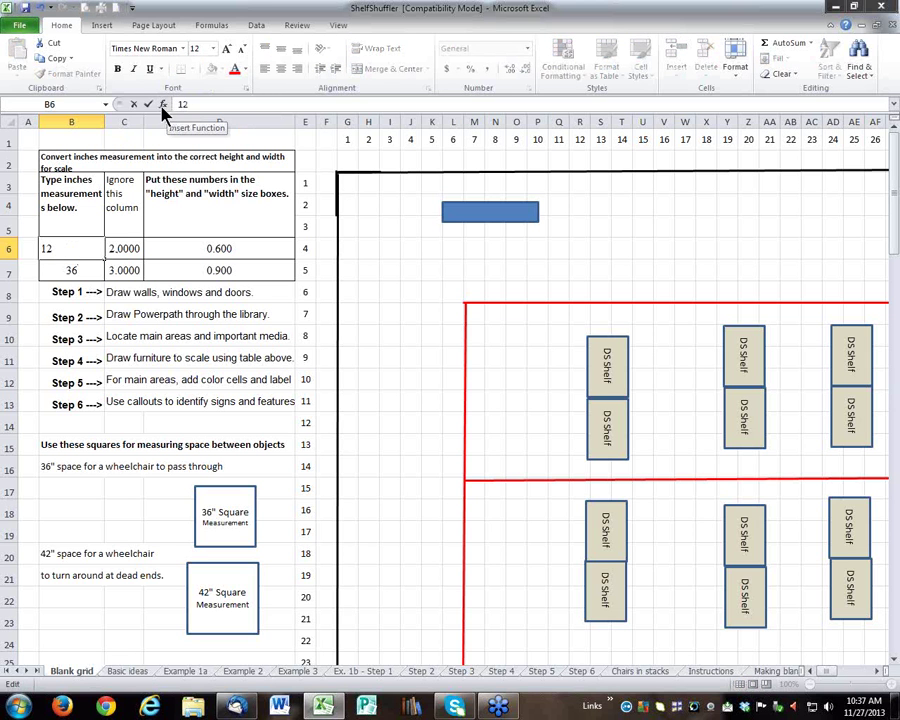
pyautogui.click(148, 104)
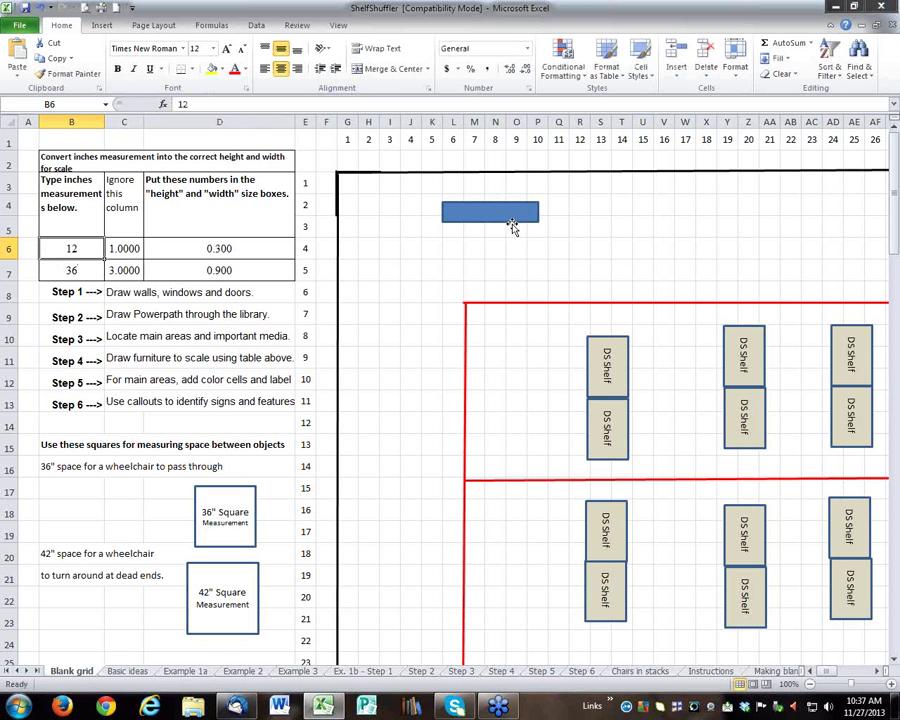
# Step: Resize the blue rectangle to 0.3" high by 0.9" wide in Size and Properties
pyautogui.rightClick(512, 221)
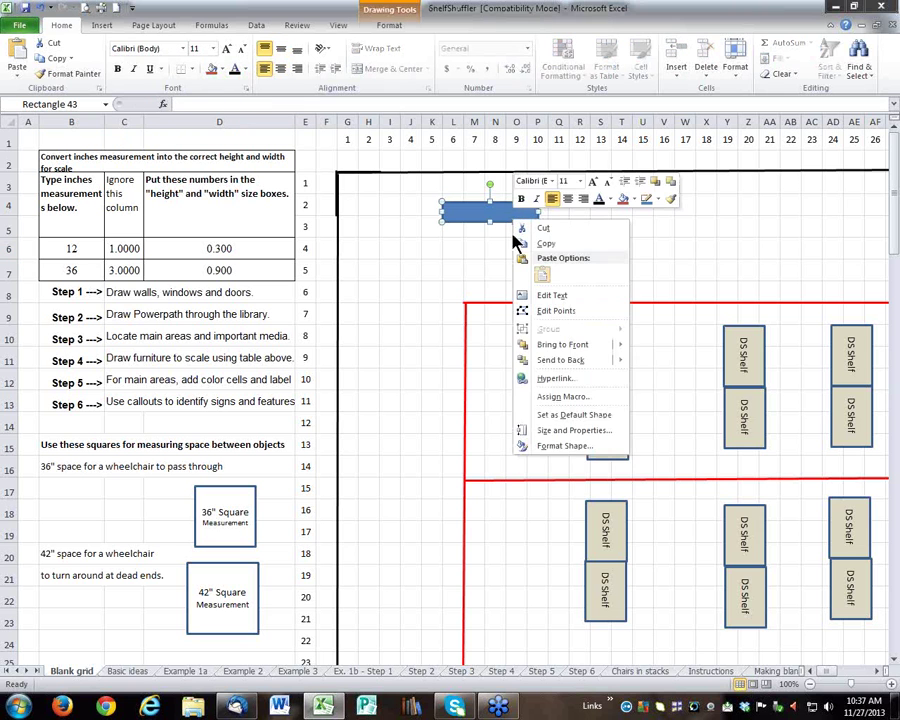
pyautogui.click(552, 436)
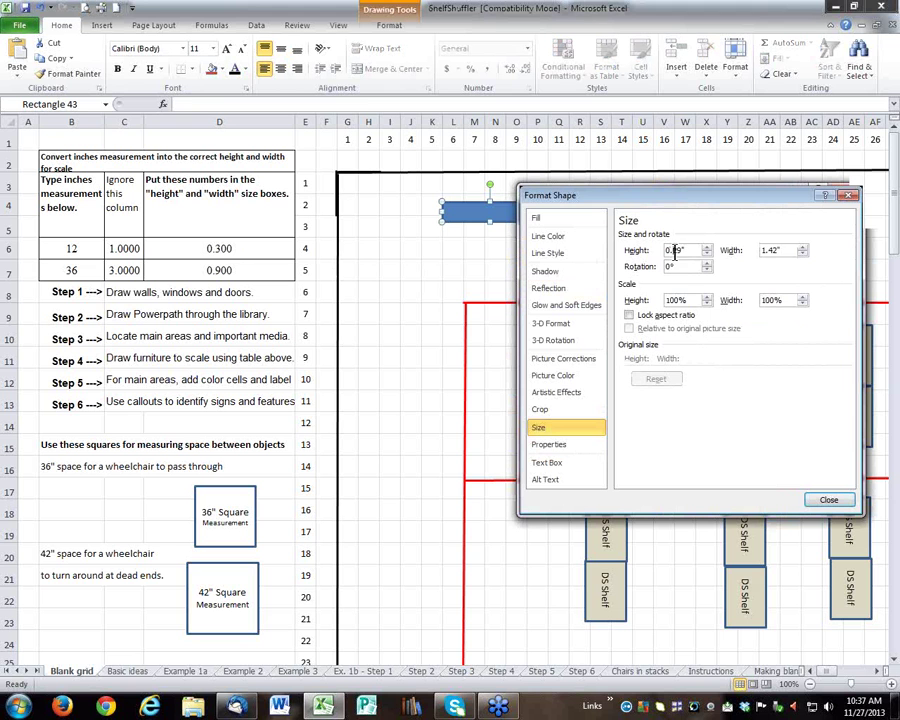
pyautogui.click(676, 251)
pyautogui.press('BackSpace')
pyautogui.write('25')
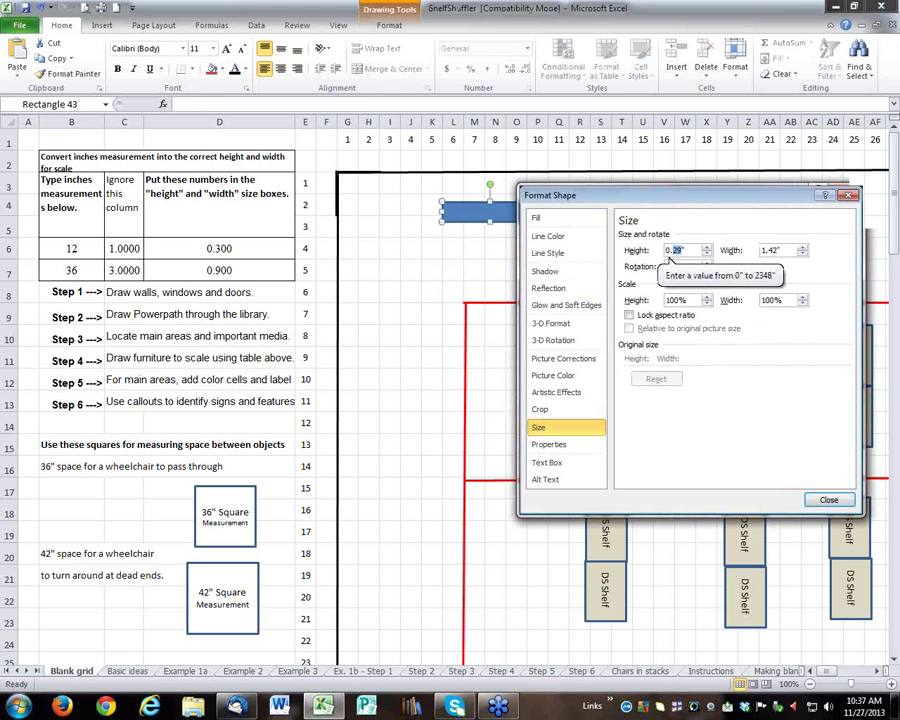
pyautogui.click(769, 252)
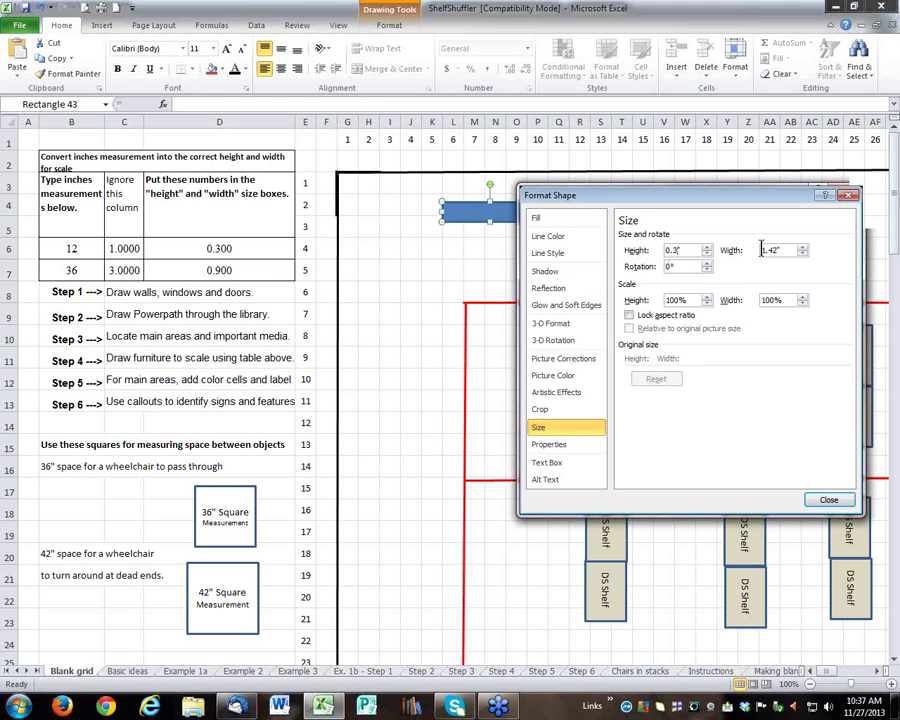
pyautogui.moveTo(762, 250); pyautogui.dragTo(777, 250)
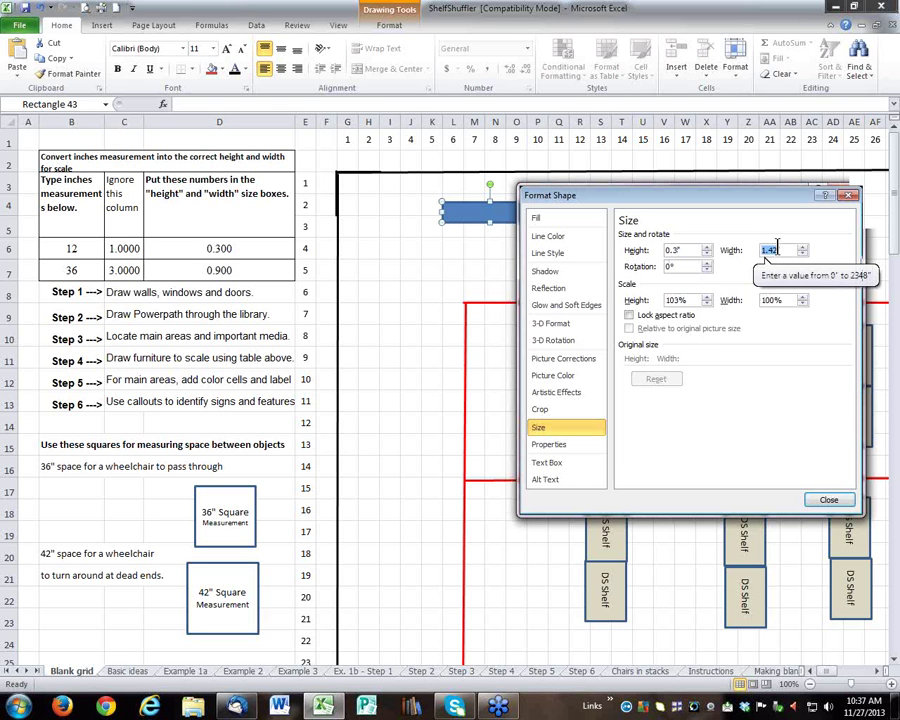
pyautogui.write('.9')
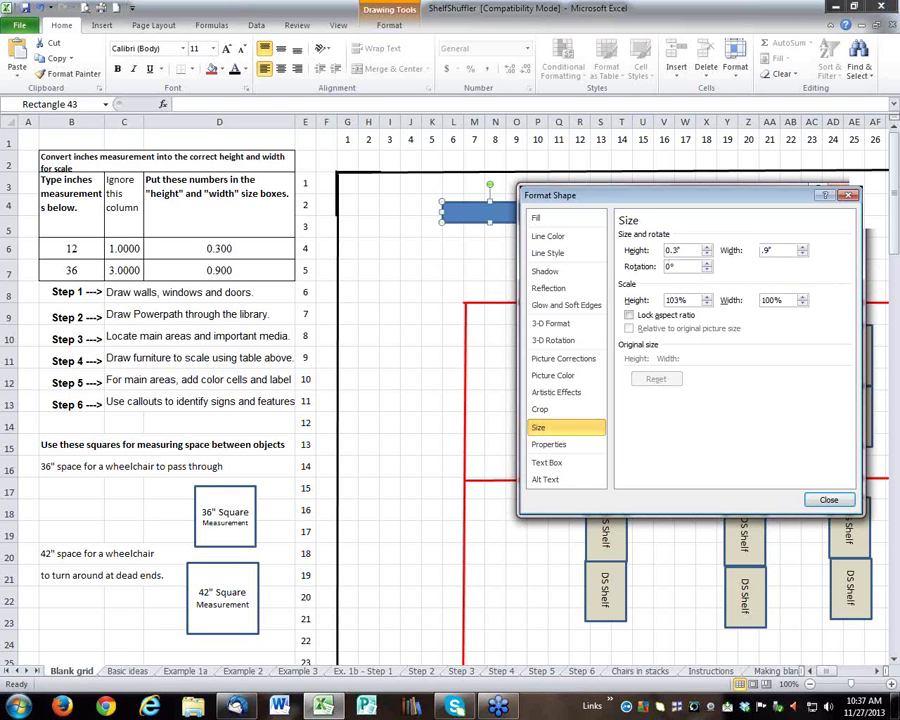
pyautogui.click(825, 505)
# Step: Open and close the rectangle's formatting, then nudge the lower DS Shelf into place
pyautogui.rightClick(492, 226)
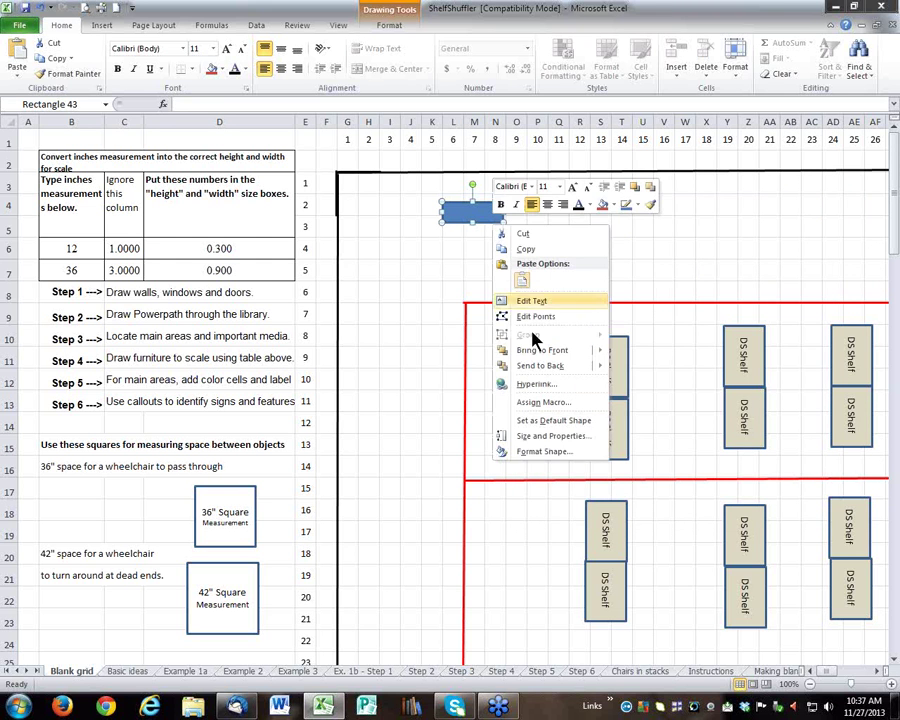
pyautogui.click(553, 452)
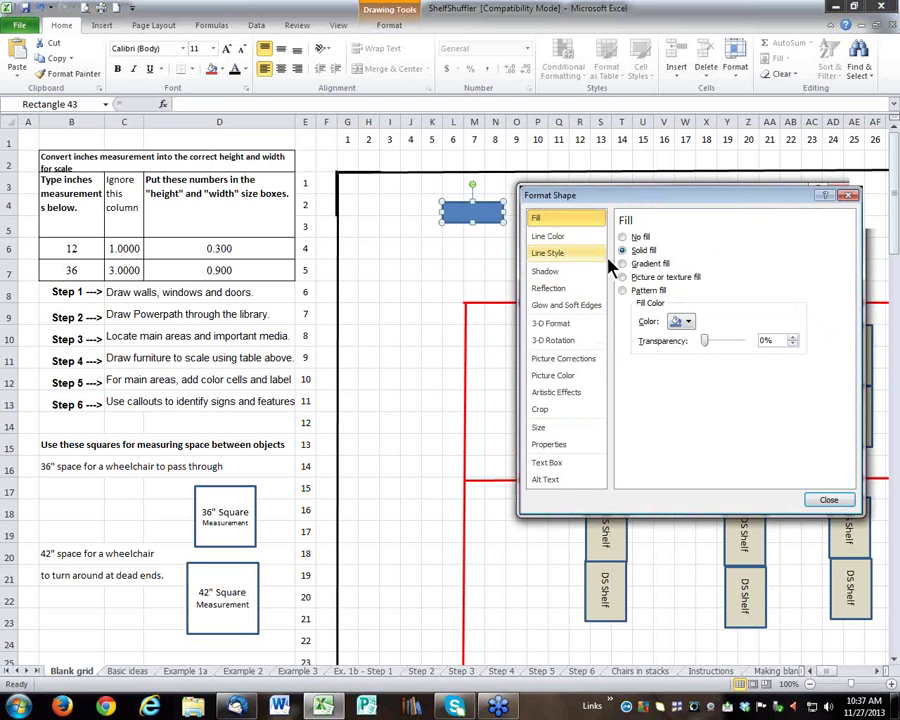
pyautogui.click(828, 502)
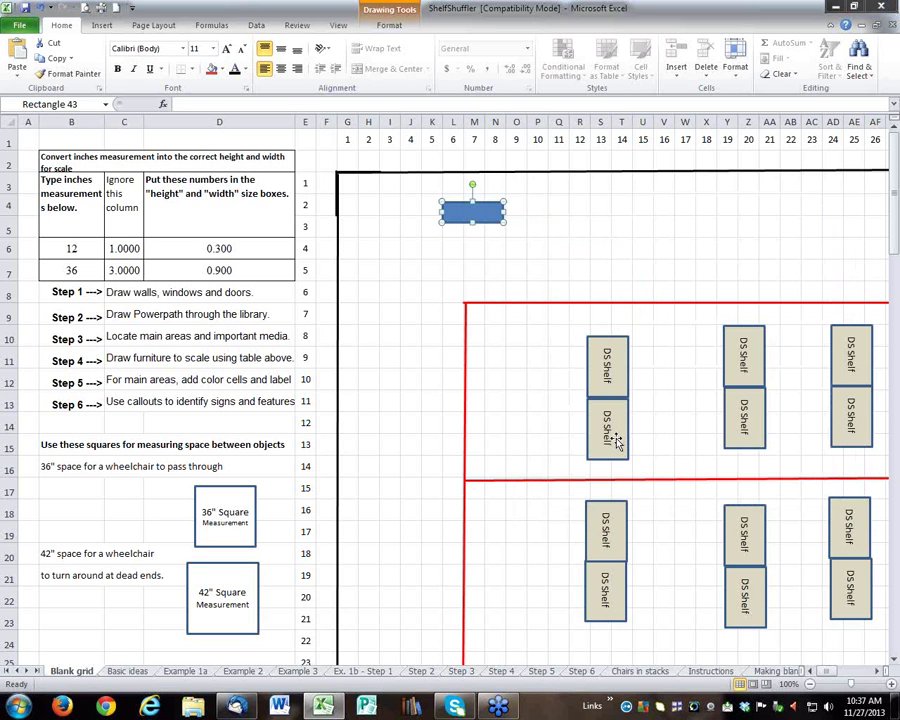
pyautogui.moveTo(626, 430)
pyautogui.mouseDown()
pyautogui.moveTo(631, 437)
pyautogui.moveTo(626, 430)
pyautogui.mouseUp()
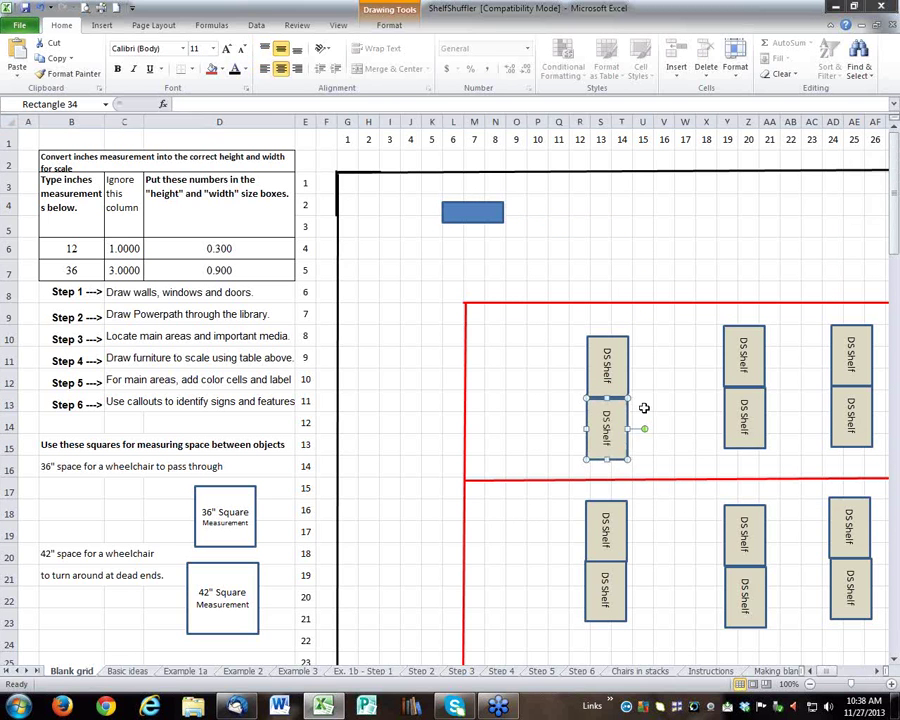
pyautogui.click(630, 412)
pyautogui.click(628, 413)
pyautogui.click(643, 401)
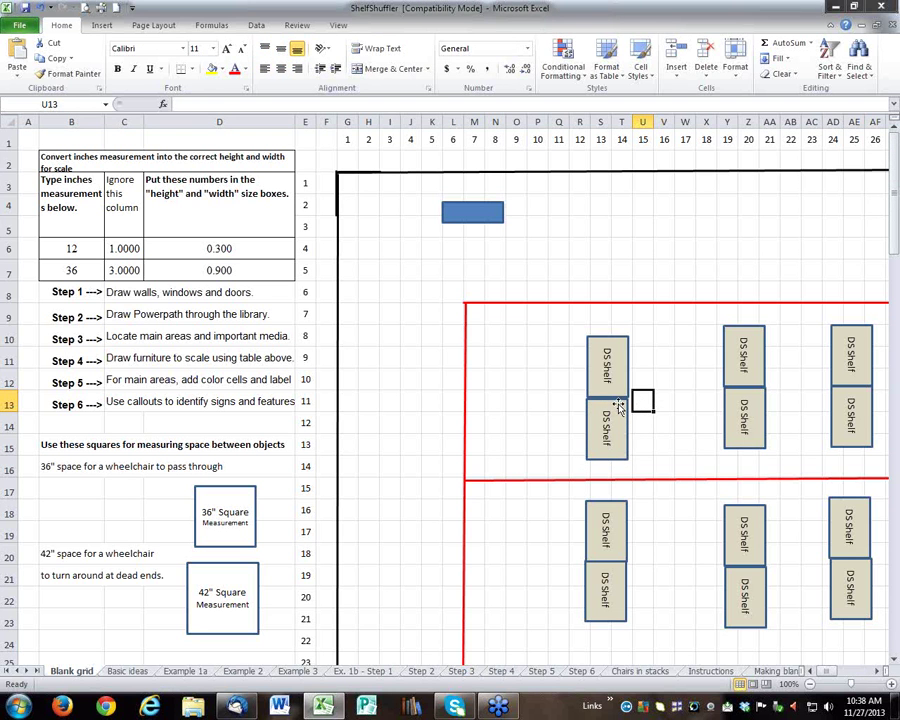
pyautogui.moveTo(619, 403)
pyautogui.mouseDown()
pyautogui.moveTo(625, 397)
pyautogui.moveTo(626, 406)
pyautogui.mouseUp()
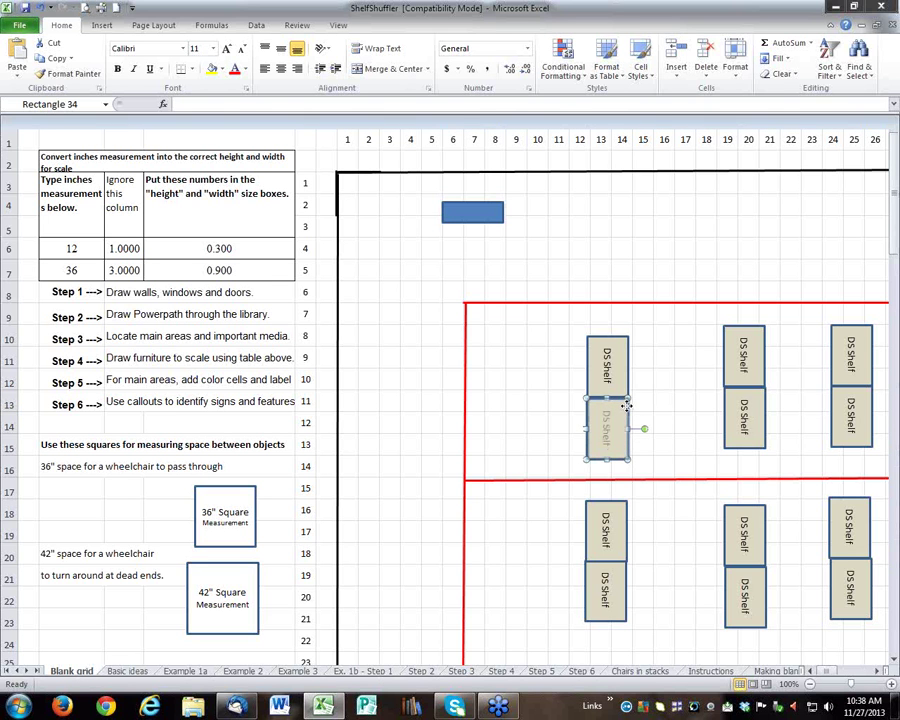
pyautogui.click(643, 357)
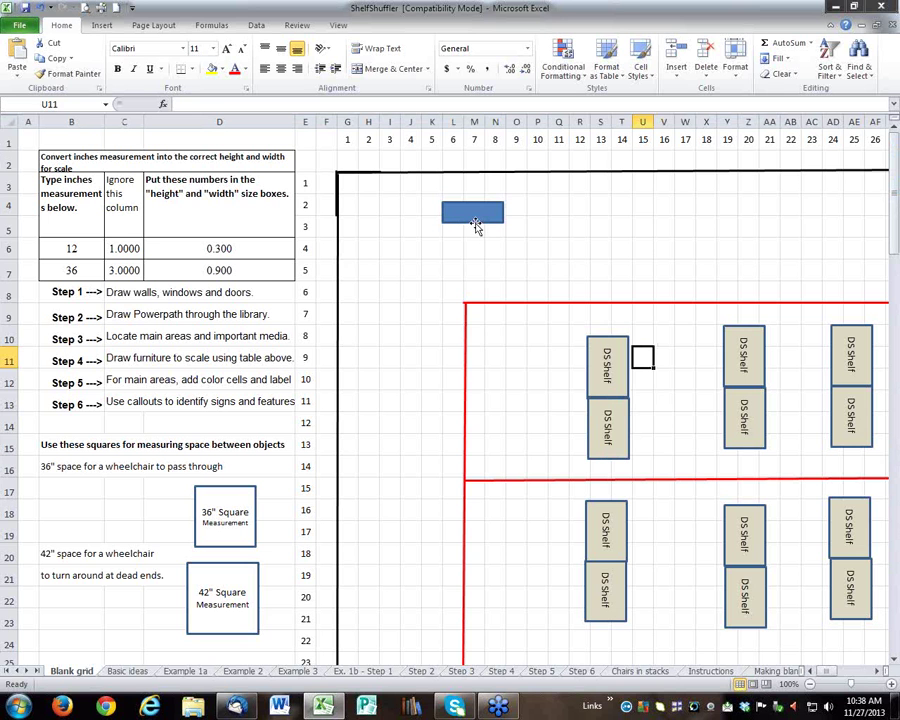
# Step: Give the rectangle a solid tan fill matching the DS Shelf shapes
pyautogui.click(476, 224)
pyautogui.rightClick(476, 226)
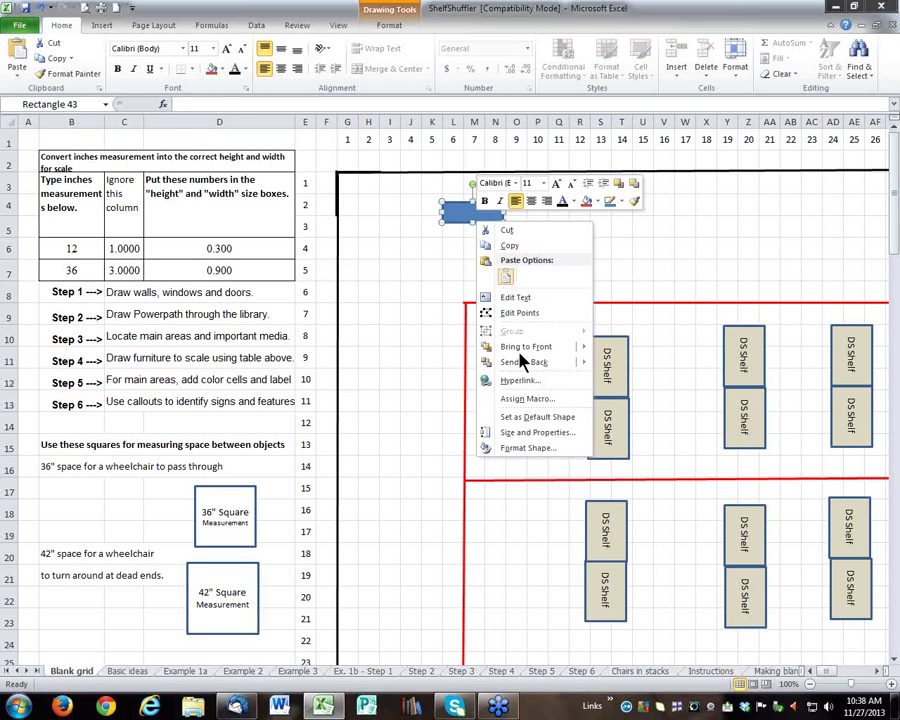
pyautogui.click(528, 447)
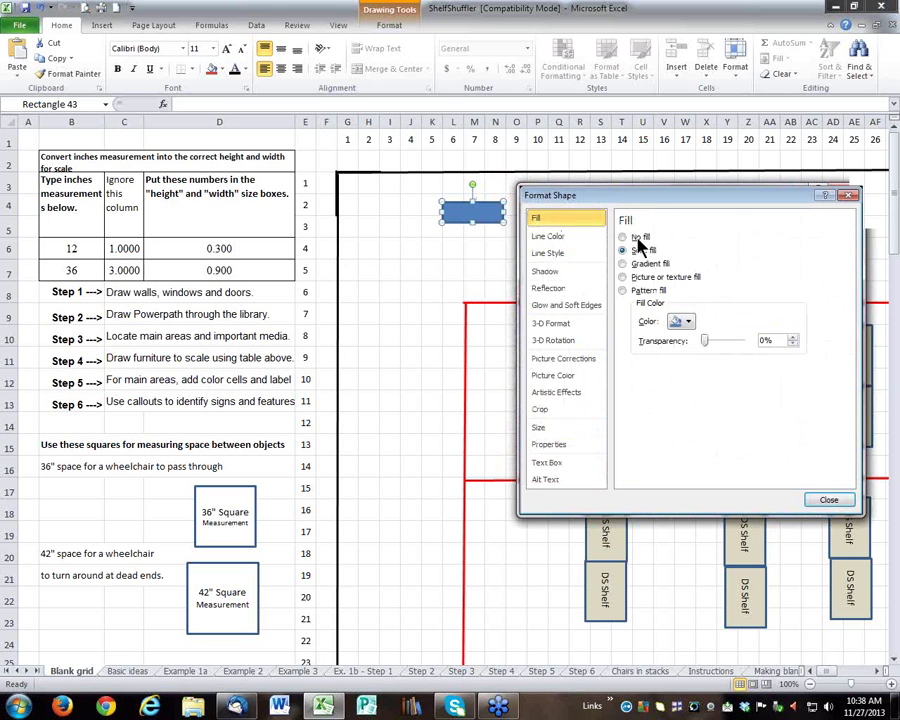
pyautogui.click(688, 322)
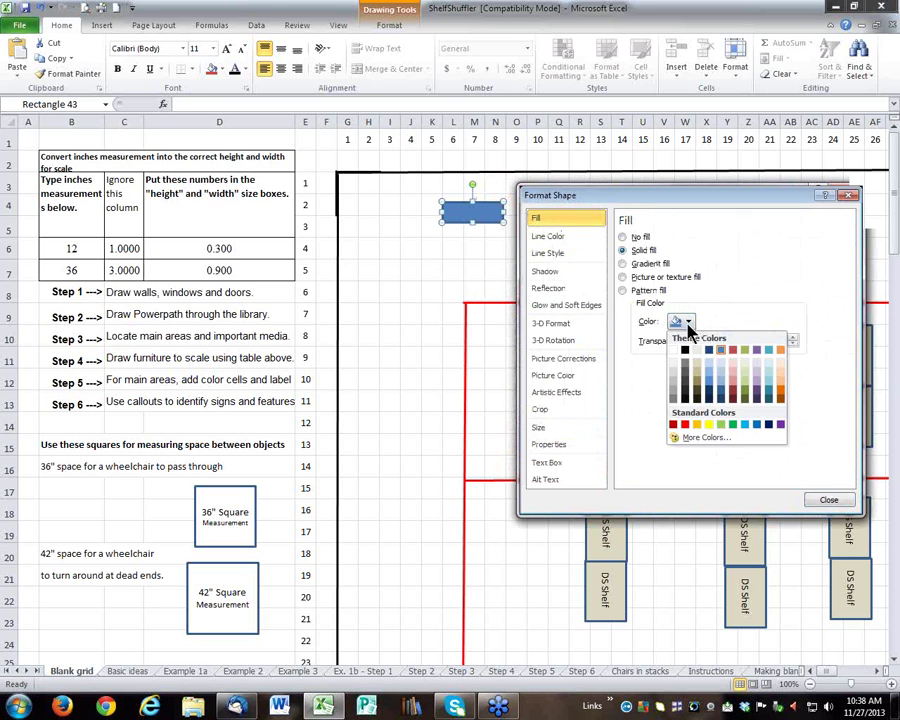
pyautogui.click(699, 376)
# Step: Label the tan rectangle 'SS Shelf' with centred text
pyautogui.click(827, 500)
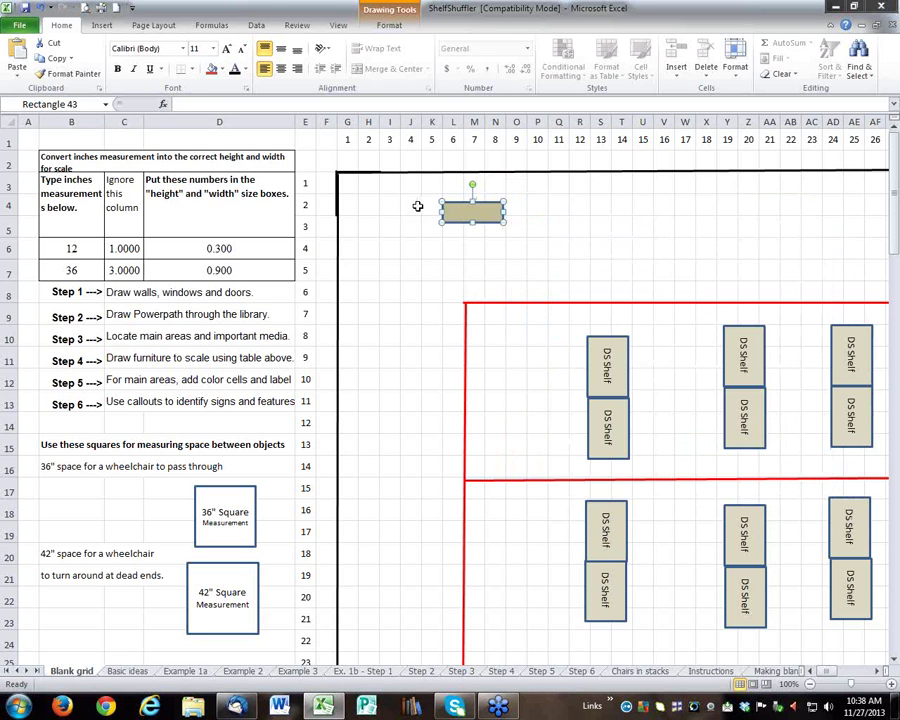
pyautogui.rightClick(487, 222)
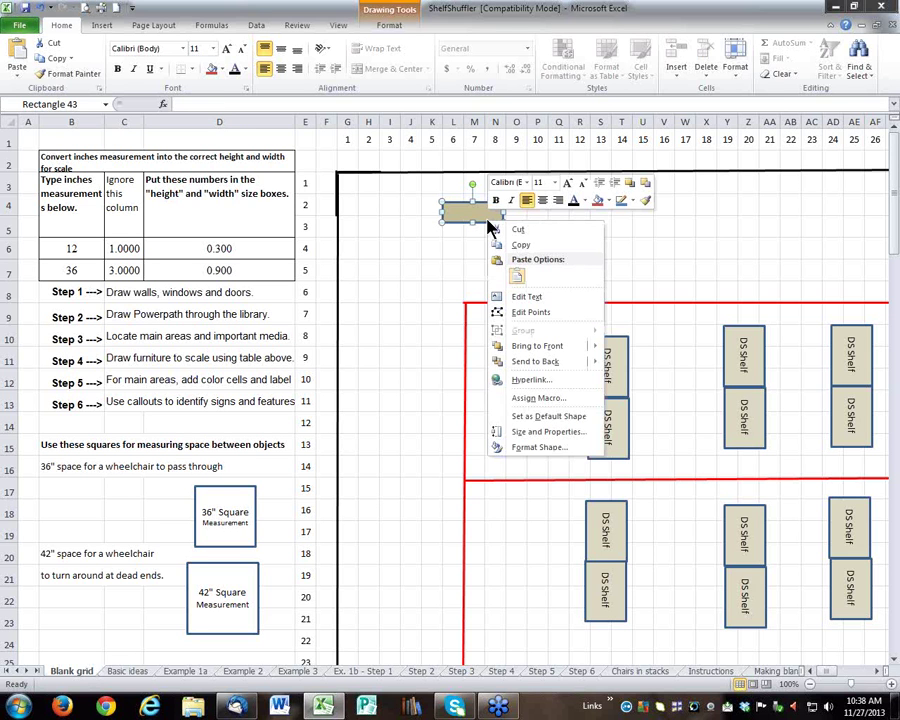
pyautogui.click(521, 296)
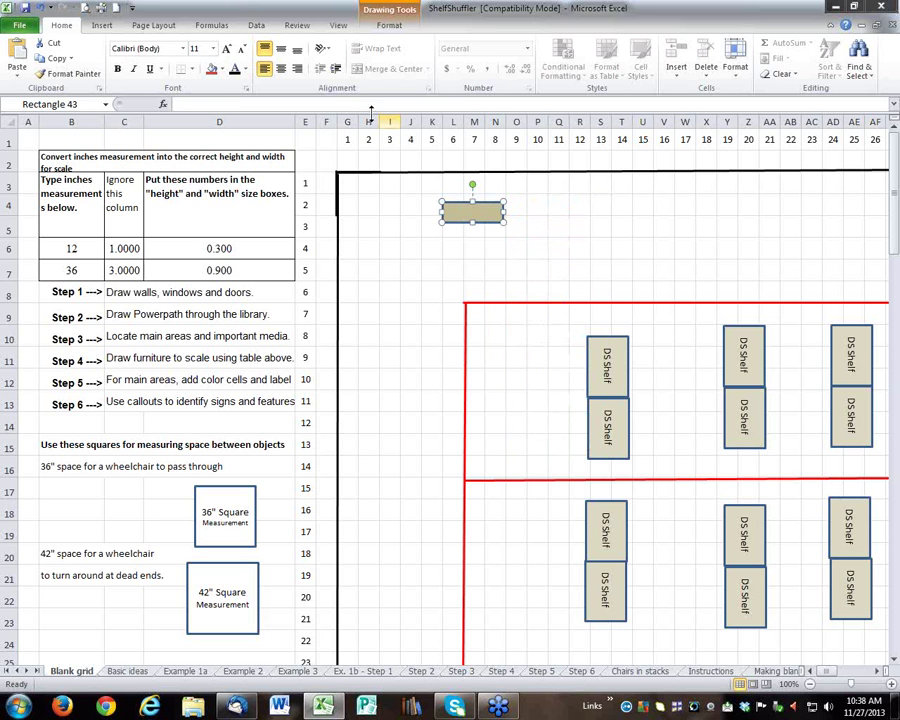
pyautogui.click(282, 69)
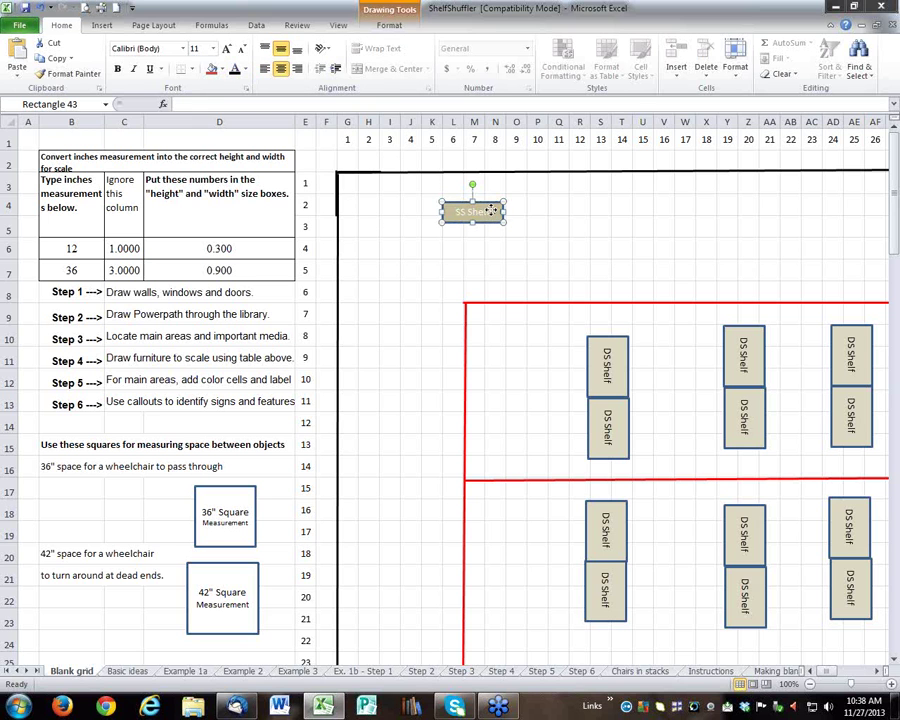
pyautogui.moveTo(491, 210)
pyautogui.mouseDown()
pyautogui.moveTo(483, 210)
pyautogui.moveTo(490, 213)
pyautogui.mouseUp()
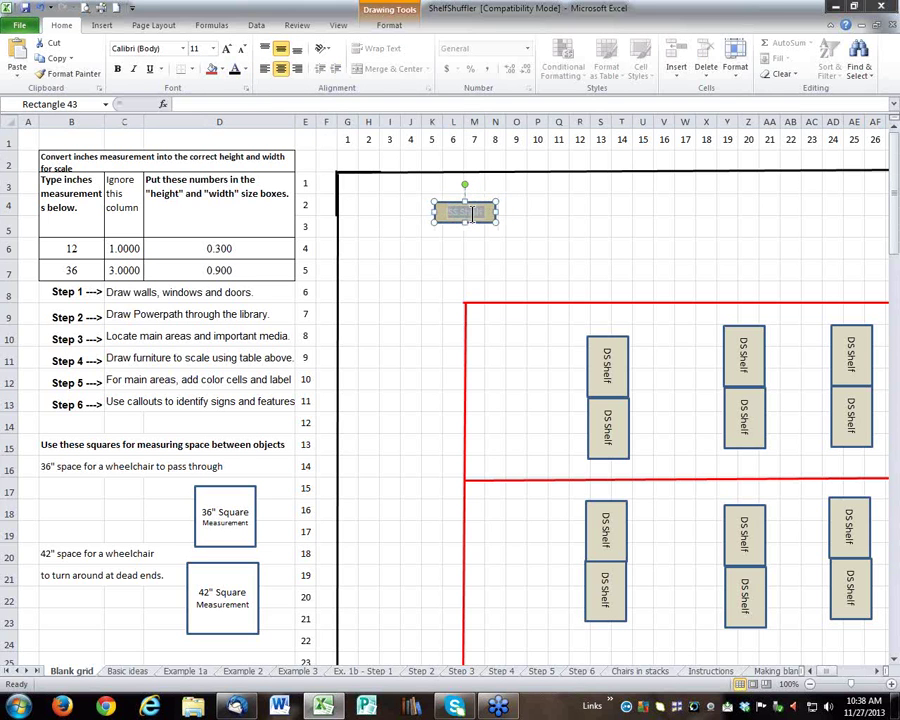
pyautogui.click(234, 69)
# Step: Move the SS Shelf to the top wall and duplicate it with Ctrl+D
pyautogui.click(475, 223)
pyautogui.moveTo(477, 224); pyautogui.dragTo(593, 189)
pyautogui.hotkey('ctrl', 'd')
pyautogui.click(498, 194)
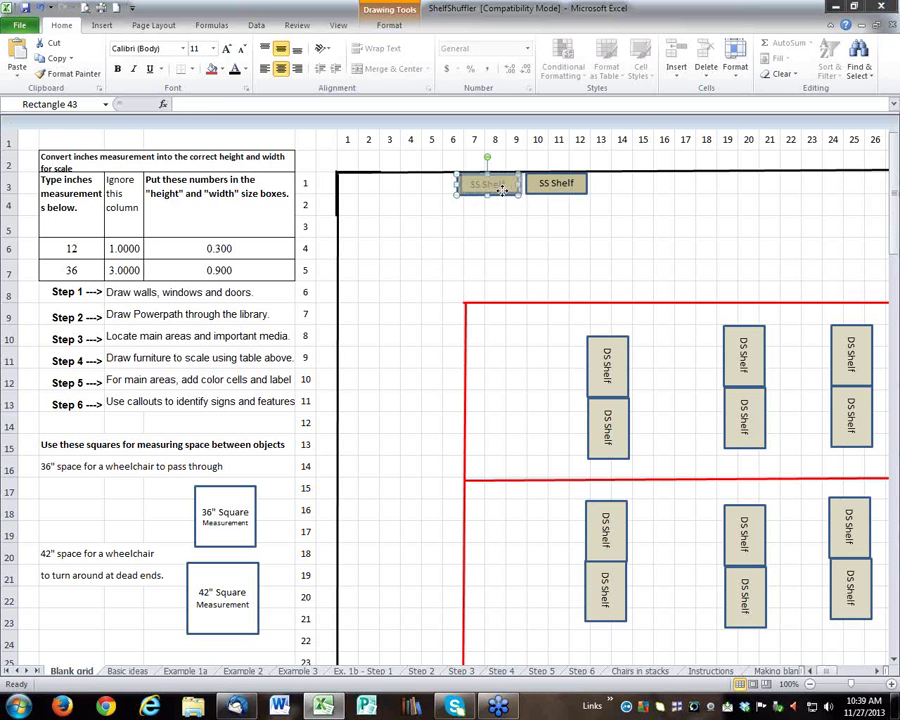
# Step: Butt the two SS Shelves together and draw an oval below the top wall
pyautogui.moveTo(508, 190); pyautogui.dragTo(516, 190)
pyautogui.click(495, 248)
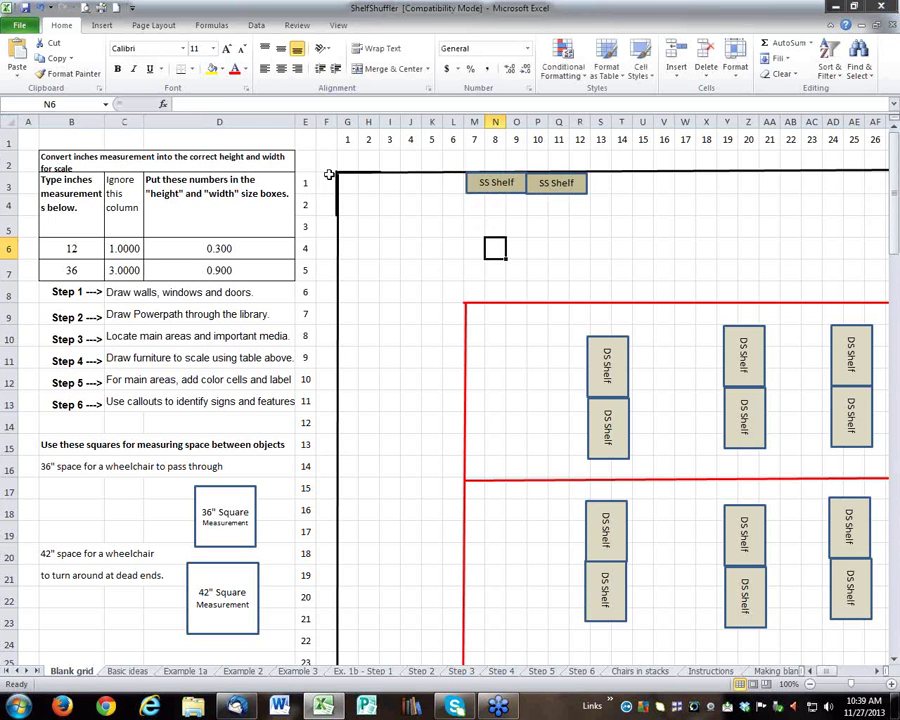
pyautogui.click(102, 25)
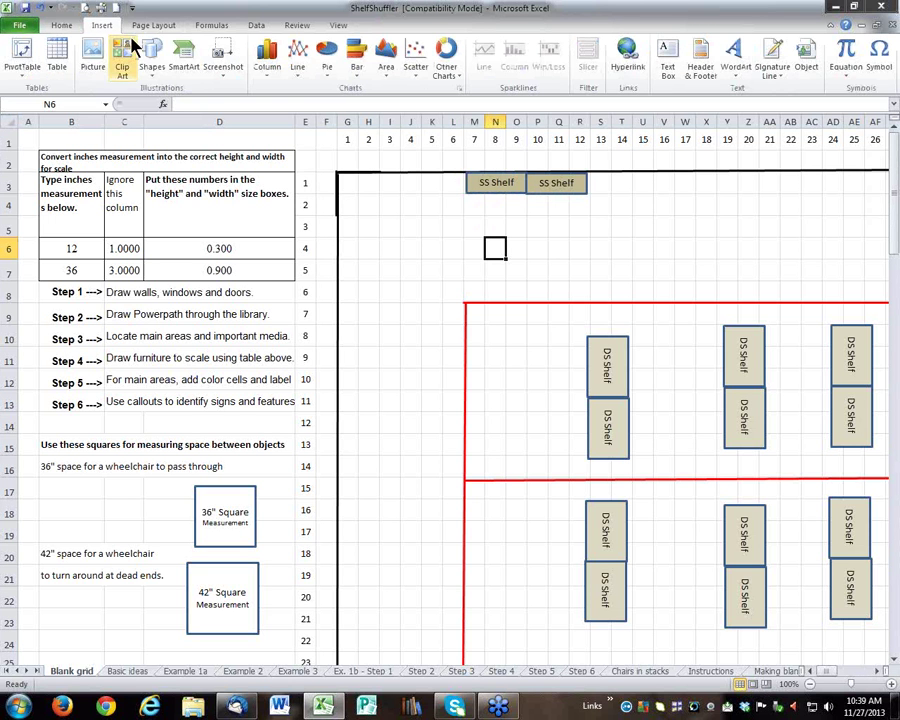
pyautogui.click(152, 56)
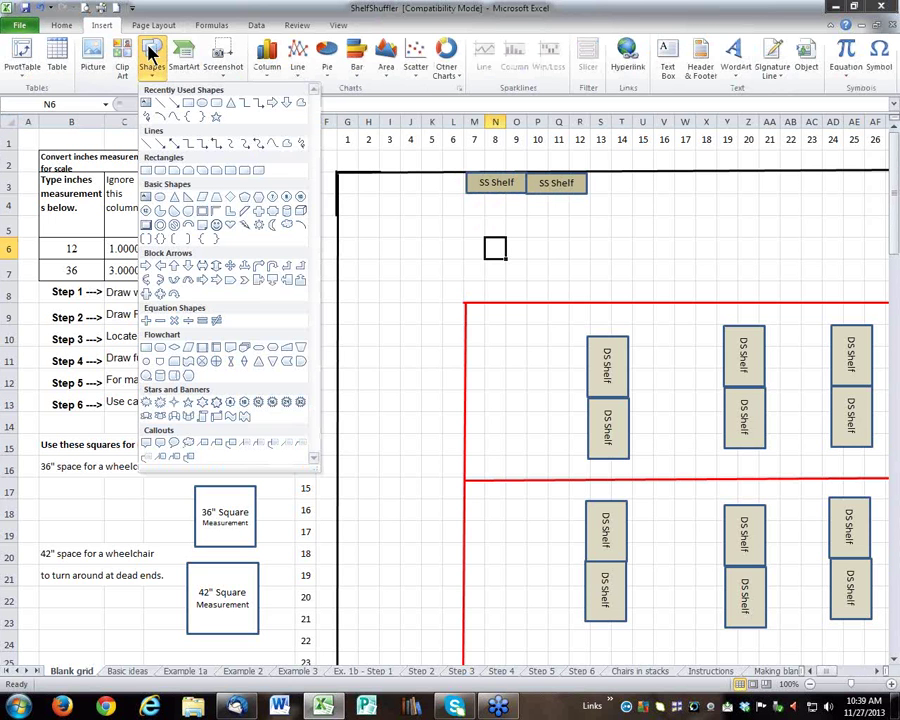
pyautogui.click(202, 104)
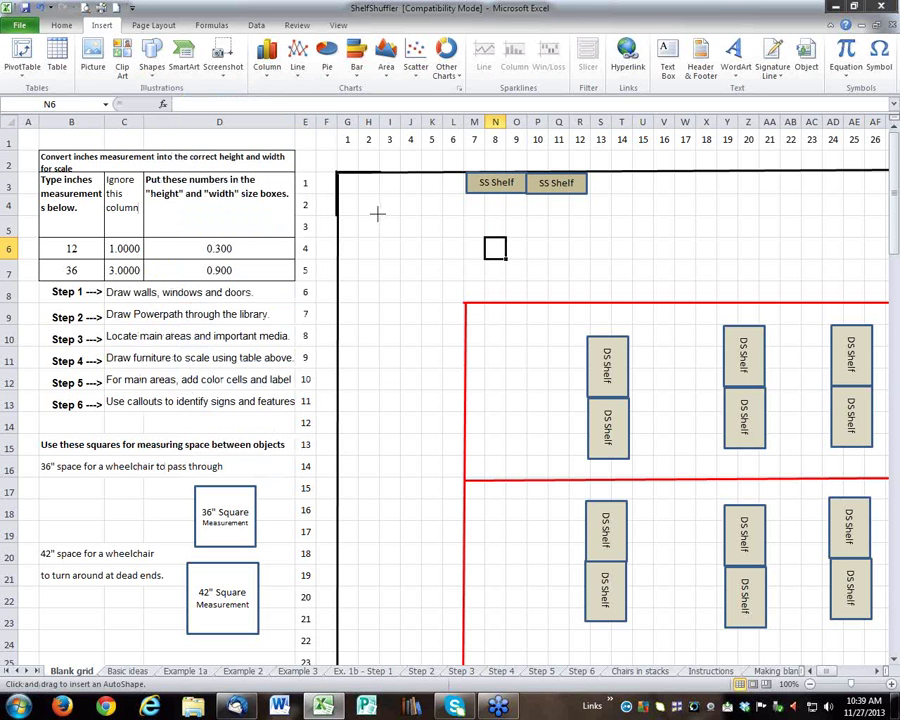
pyautogui.moveTo(377, 213); pyautogui.dragTo(463, 287)
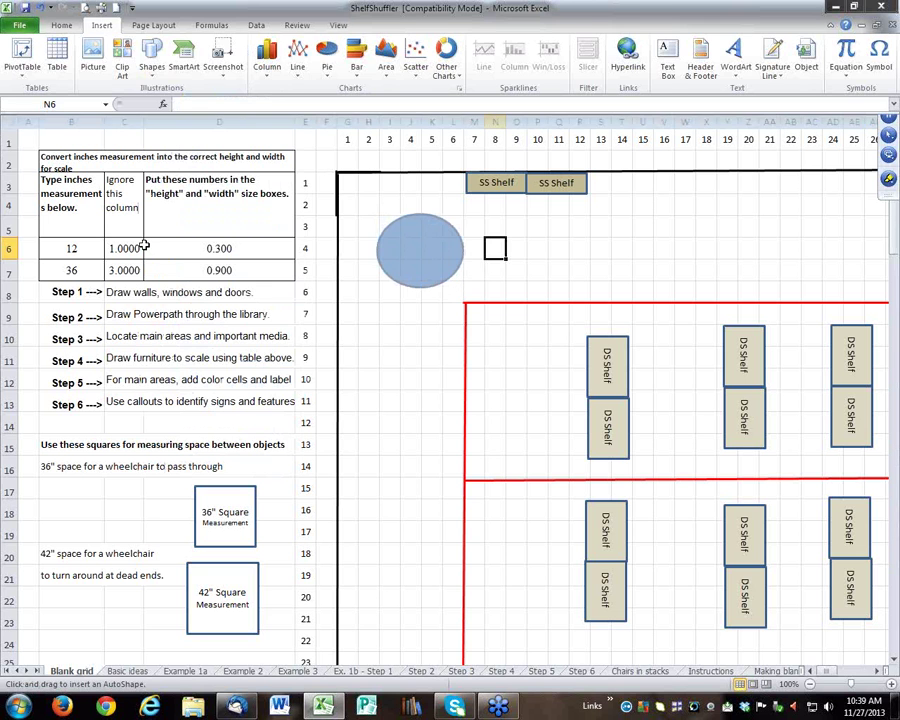
pyautogui.click(65, 249)
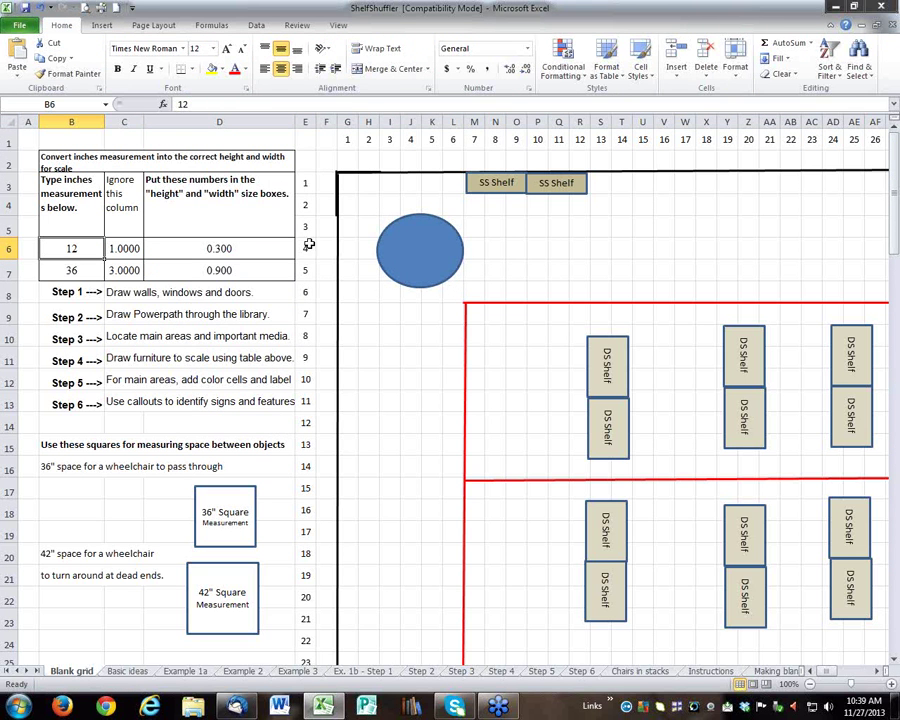
pyautogui.click(435, 284)
# Step: Set the oval's height and width to 0.9" so it becomes a circle
pyautogui.rightClick(437, 286)
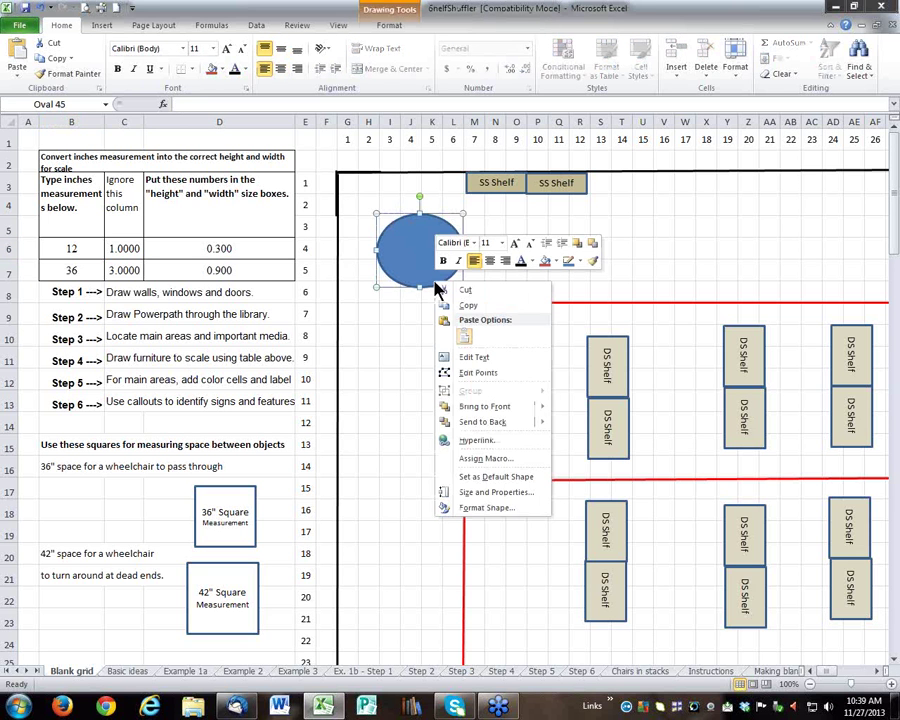
pyautogui.click(474, 494)
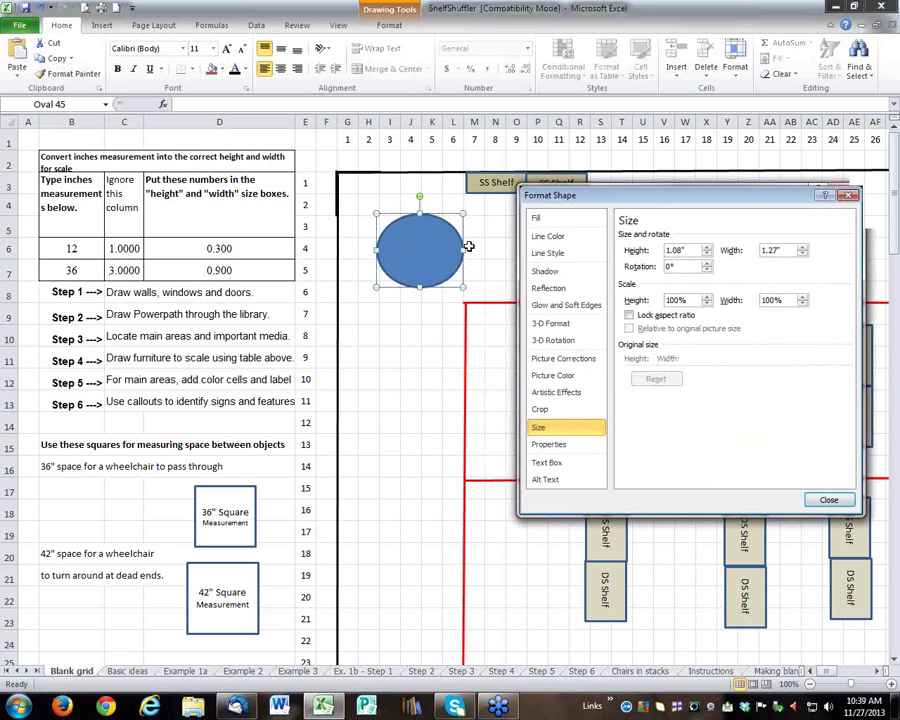
pyautogui.moveTo(682, 250); pyautogui.dragTo(660, 258)
pyautogui.write('.9')
pyautogui.press('Tab')
pyautogui.write('.')
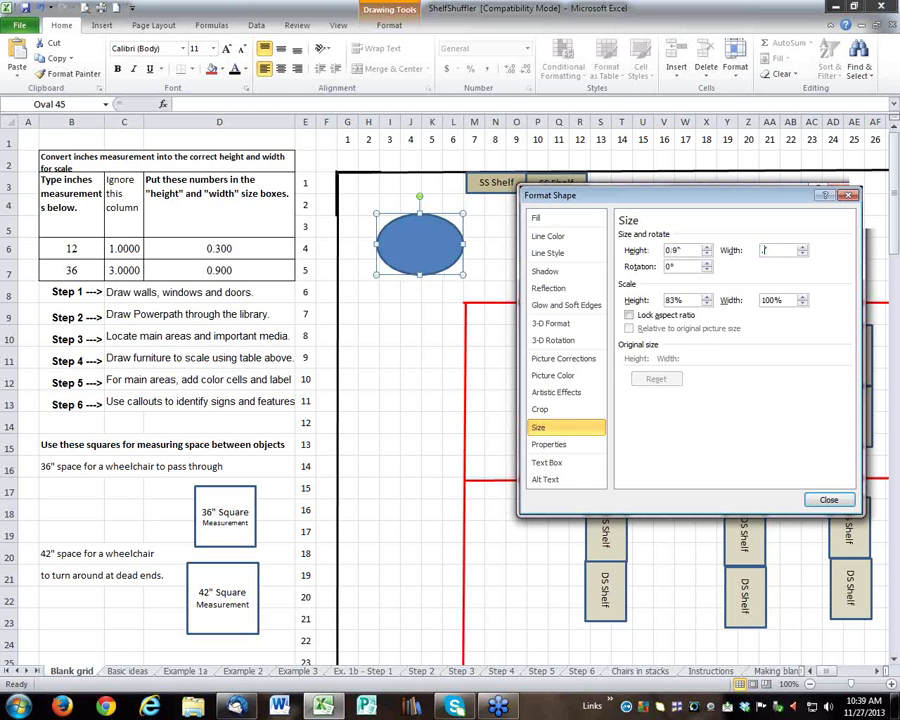
pyautogui.write('9')
pyautogui.click(827, 501)
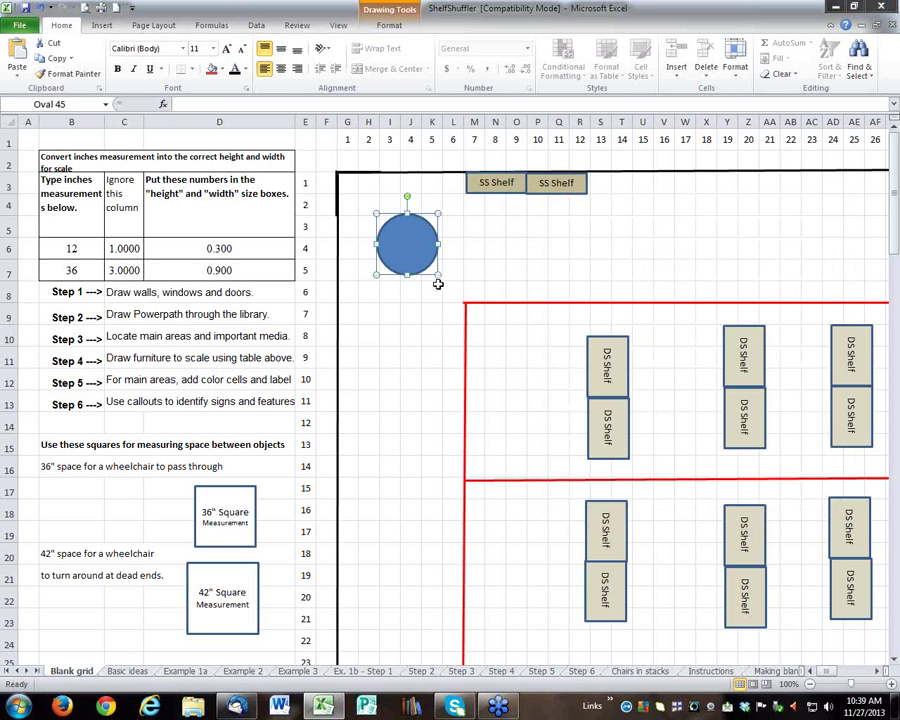
# Step: Fill the circle with the Oak wood texture
pyautogui.rightClick(422, 271)
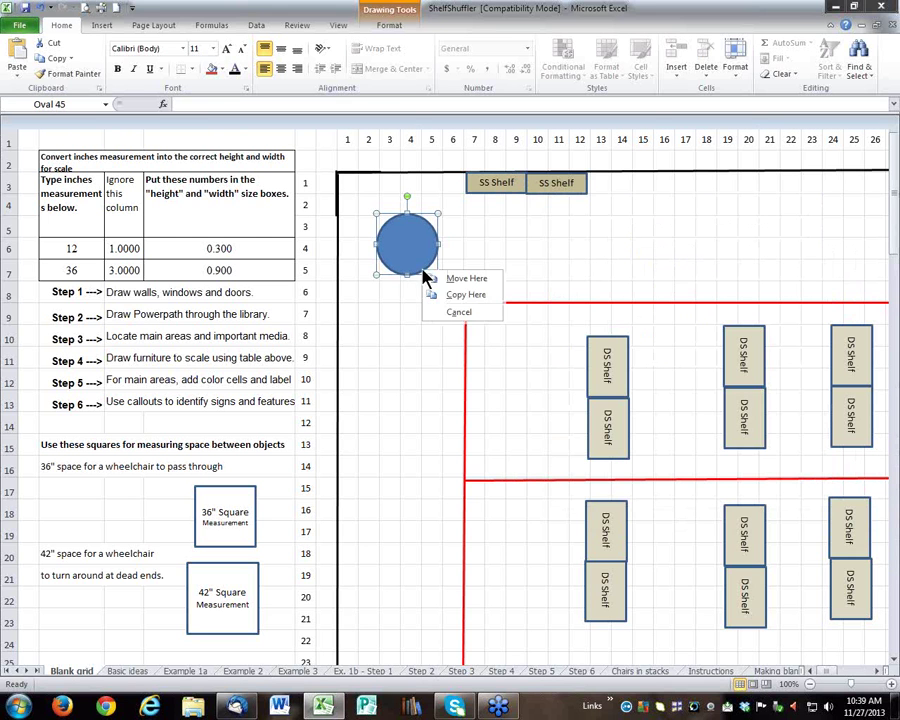
pyautogui.rightClick(417, 267)
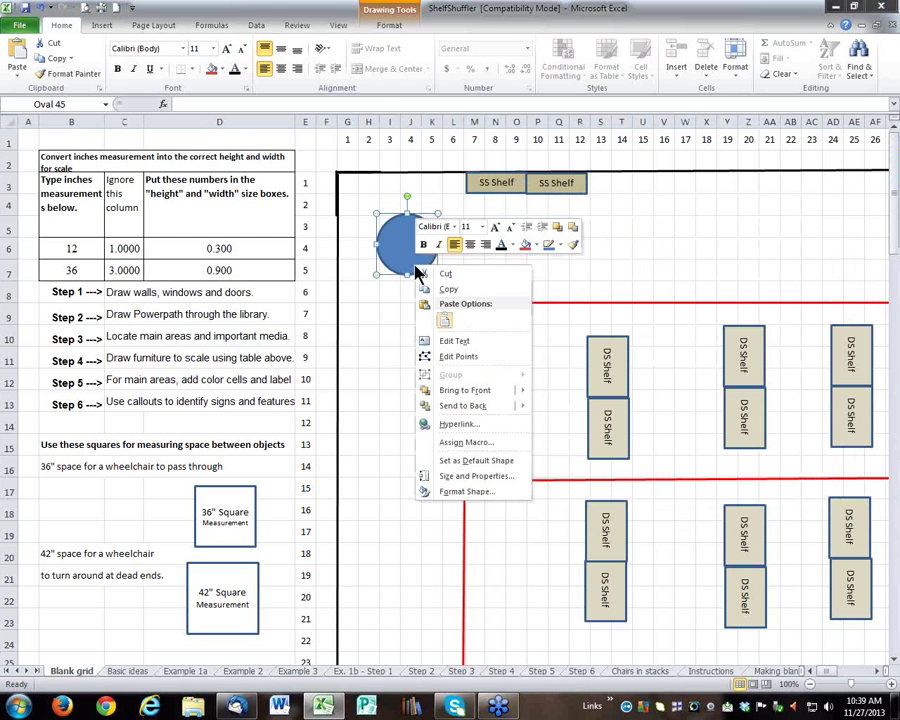
pyautogui.click(460, 493)
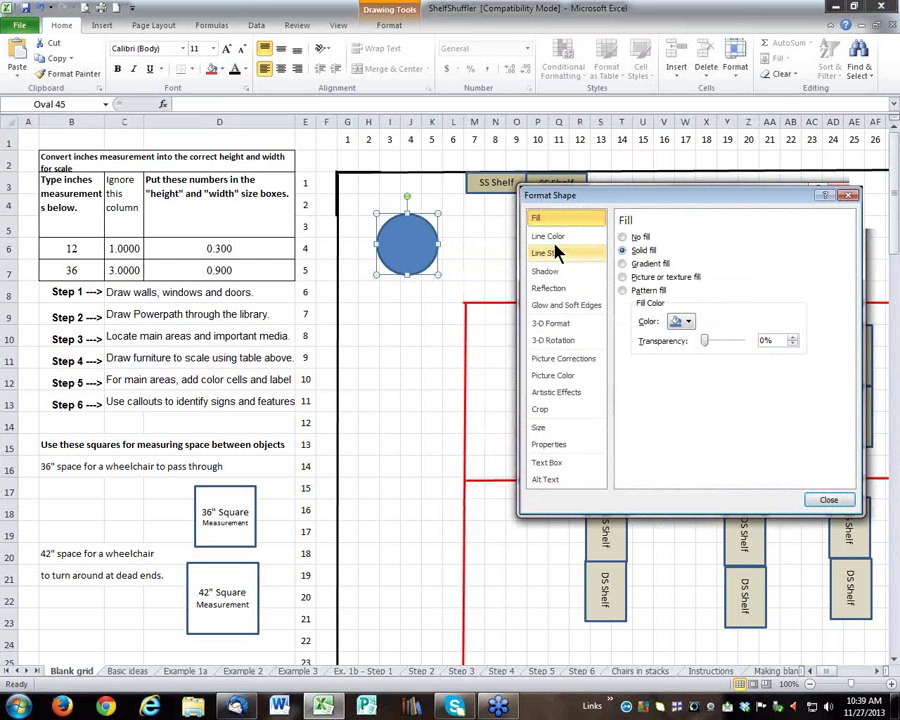
pyautogui.click(623, 277)
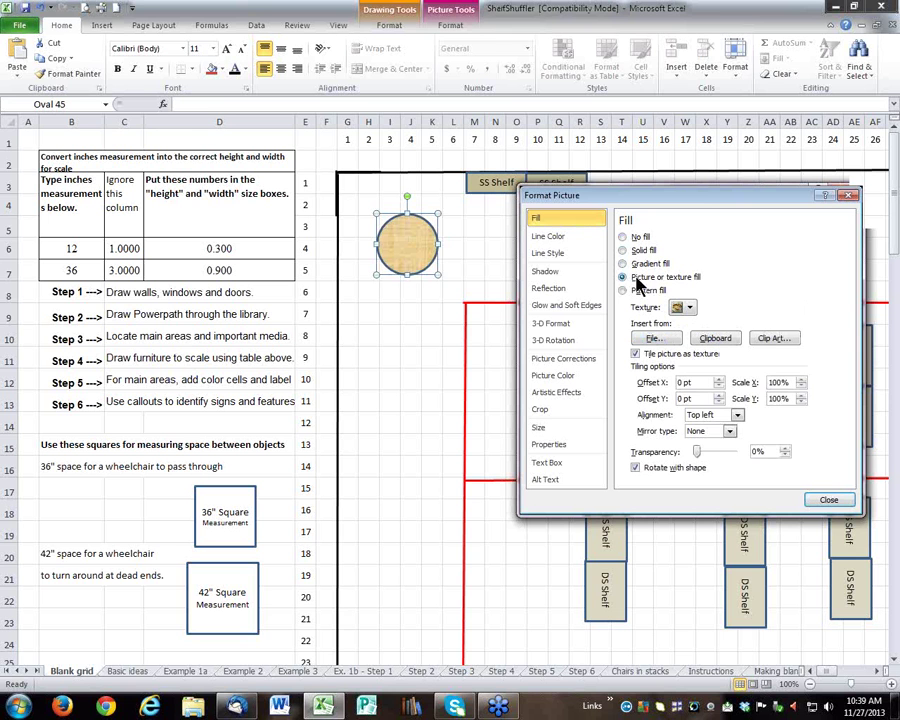
pyautogui.click(688, 308)
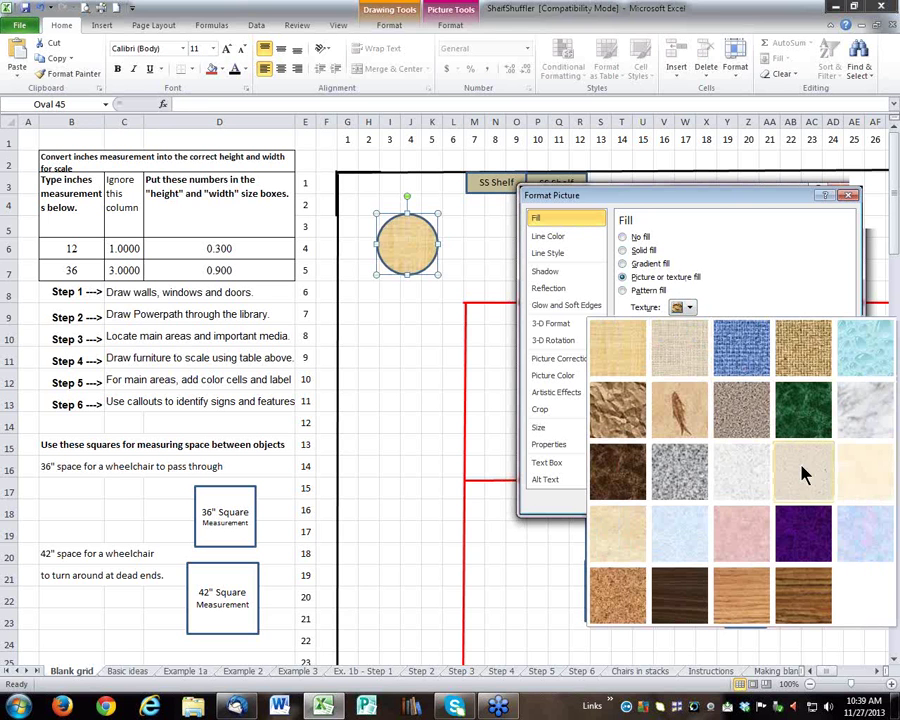
pyautogui.click(752, 598)
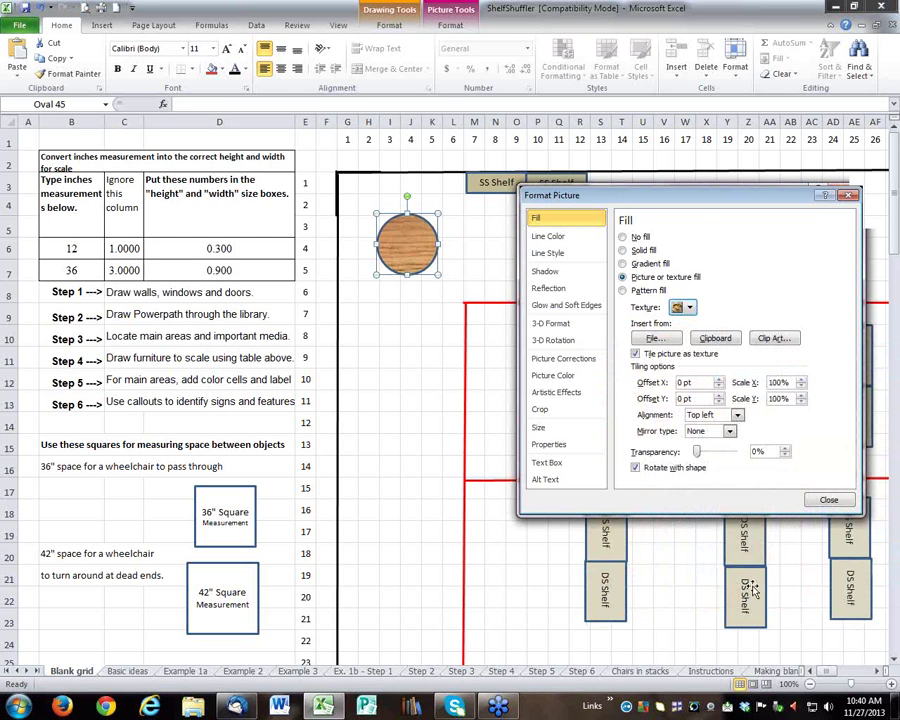
pyautogui.click(833, 501)
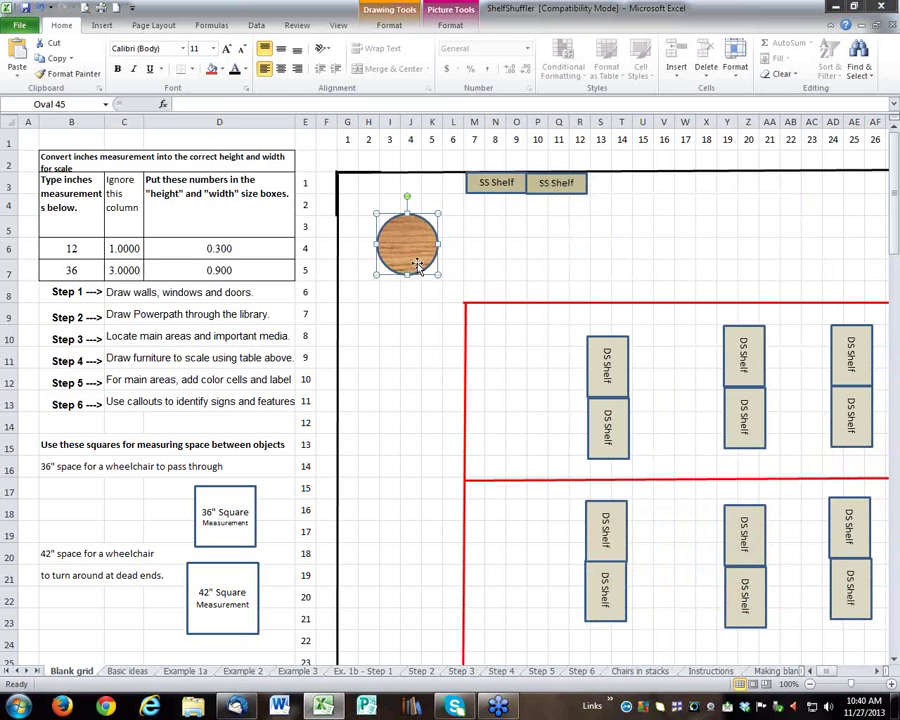
pyautogui.rightClick(428, 275)
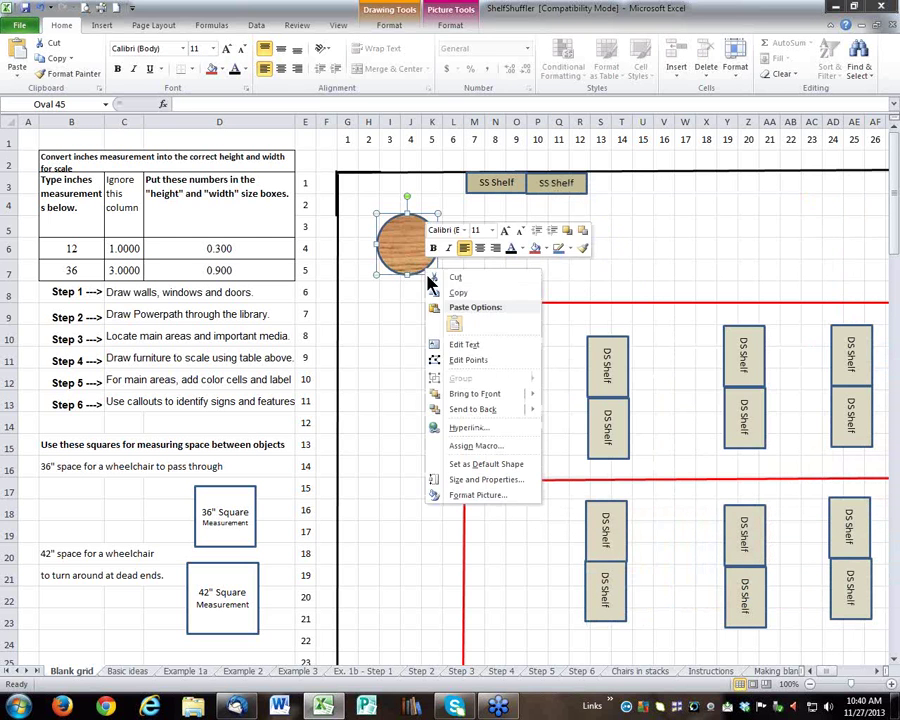
# Step: Label the circle 'Wooden table' in size 8 text, middle-aligned
pyautogui.click(455, 345)
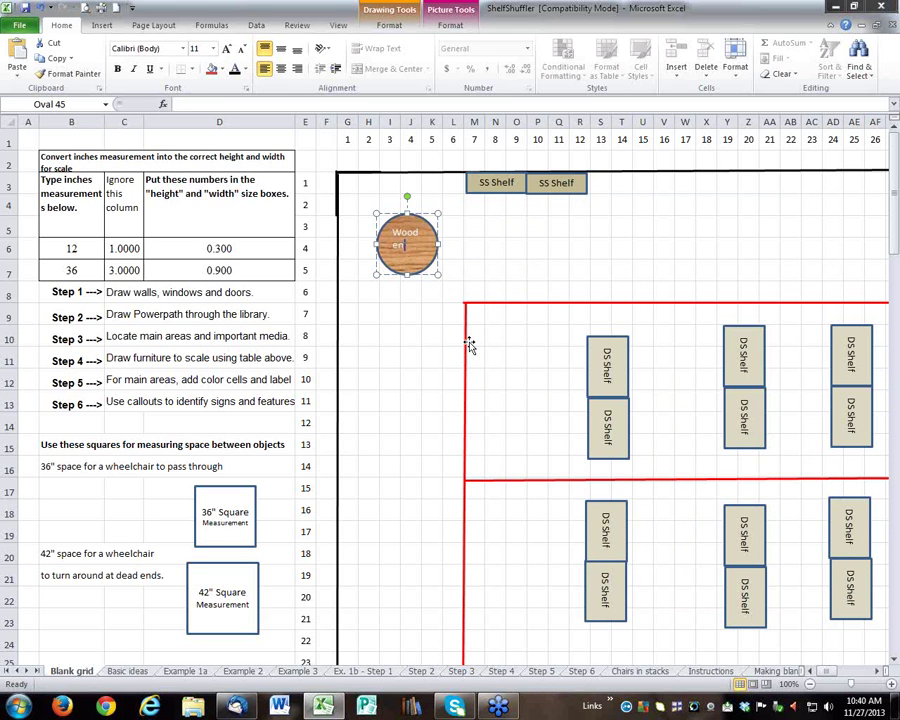
pyautogui.write('Wooden table')
pyautogui.moveTo(416, 256); pyautogui.dragTo(396, 245)
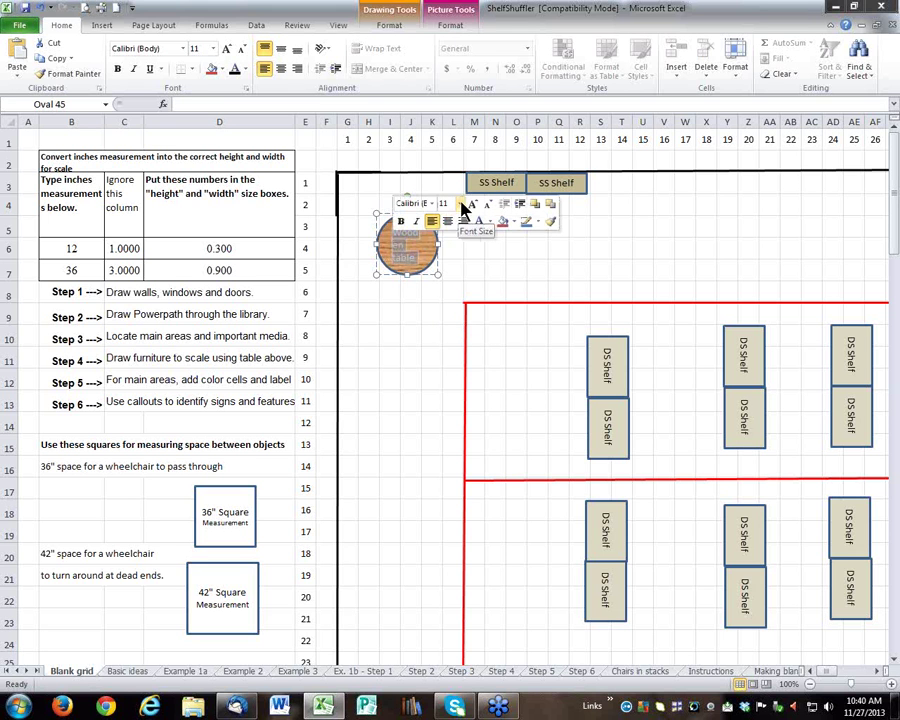
pyautogui.click(460, 204)
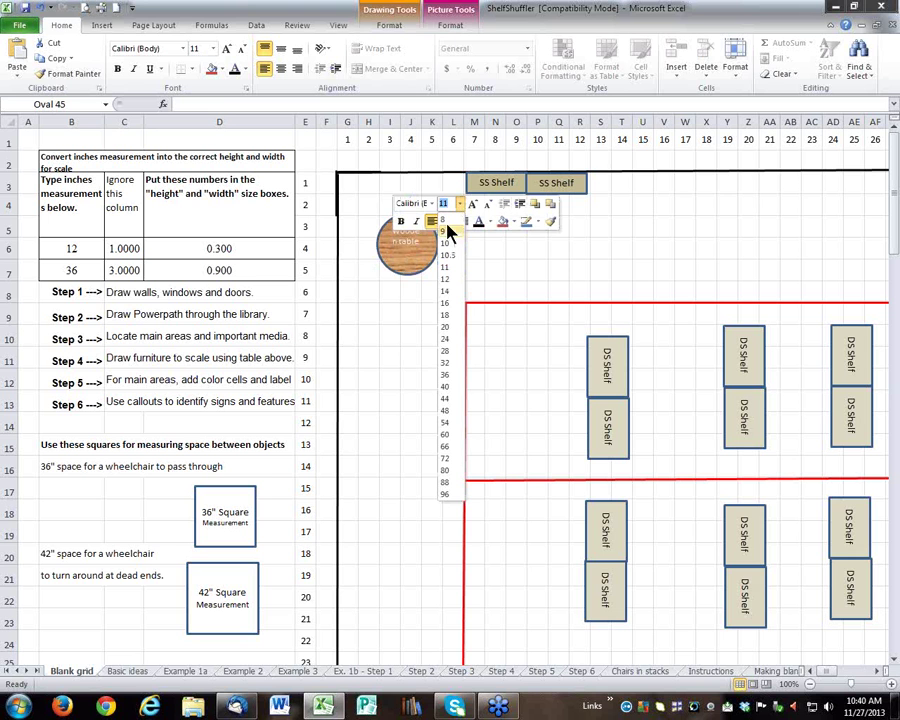
pyautogui.click(447, 220)
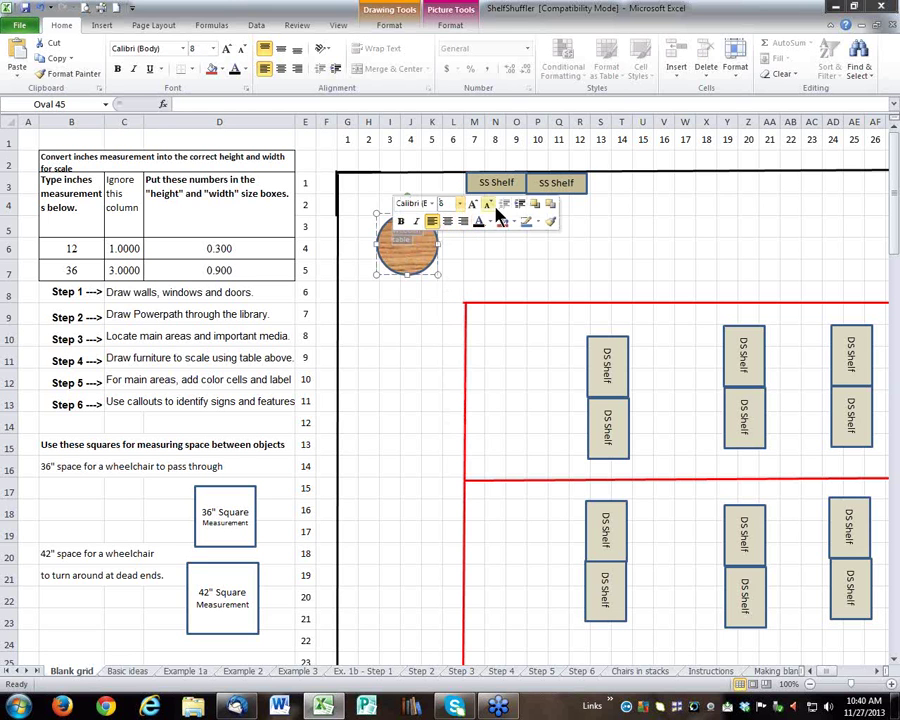
pyautogui.click(455, 271)
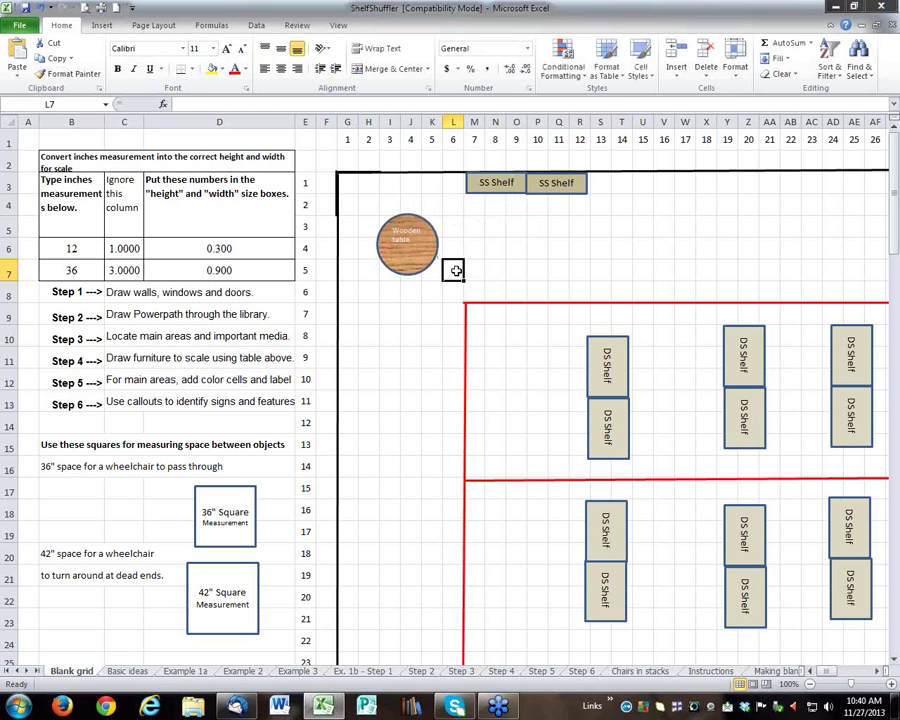
pyautogui.click(414, 238)
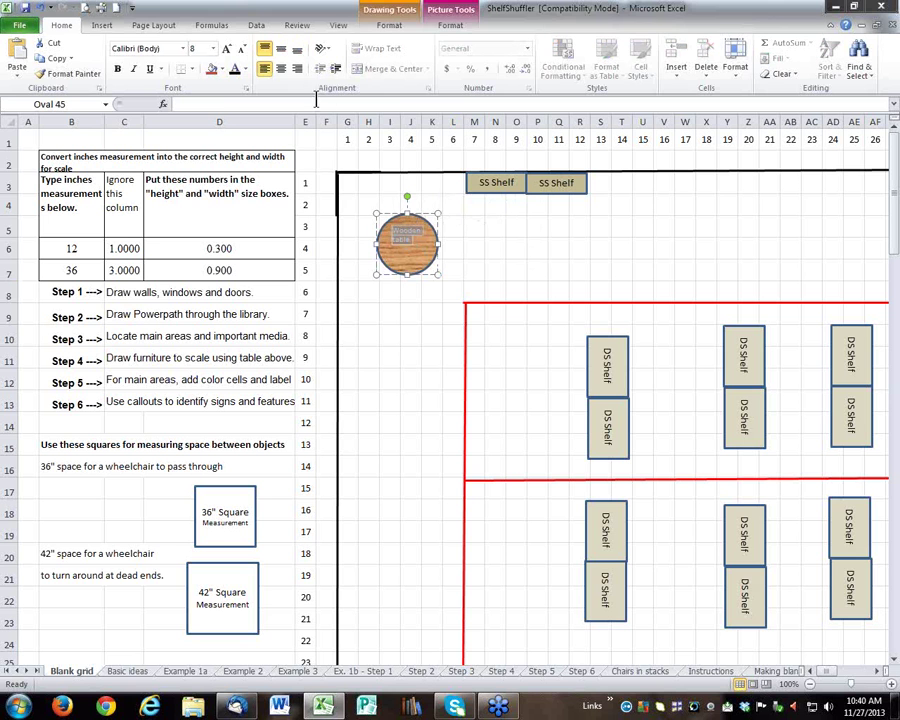
pyautogui.click(282, 50)
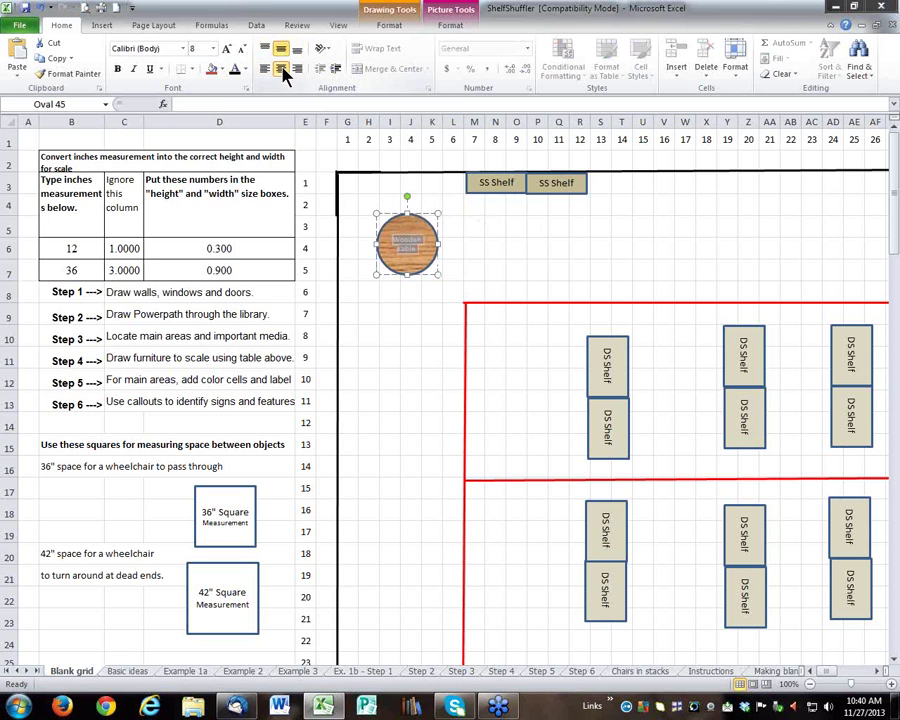
pyautogui.click(432, 310)
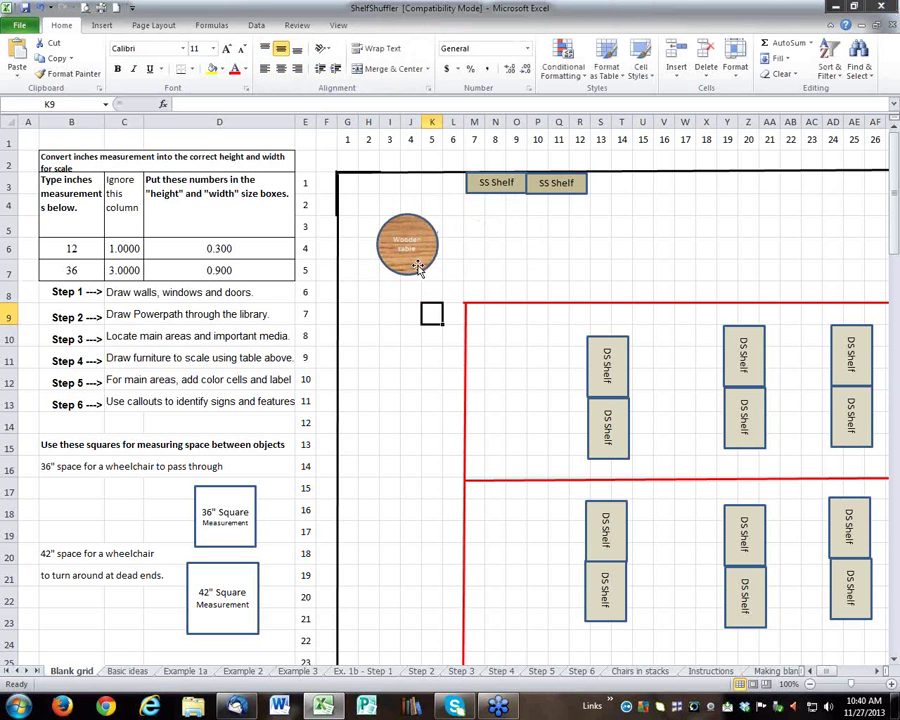
pyautogui.click(421, 270)
# Step: Move the wooden table down to about row 10 and test the 42" square beside it
pyautogui.moveTo(421, 270); pyautogui.dragTo(383, 390)
pyautogui.scroll(-2, 402, 277)
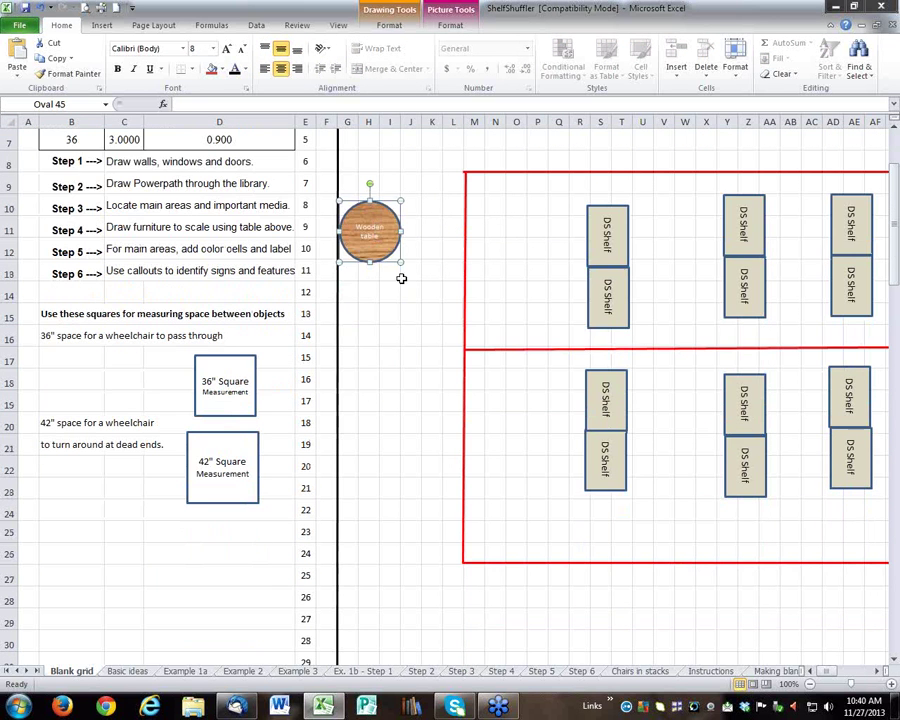
pyautogui.scroll(2, 385, 253)
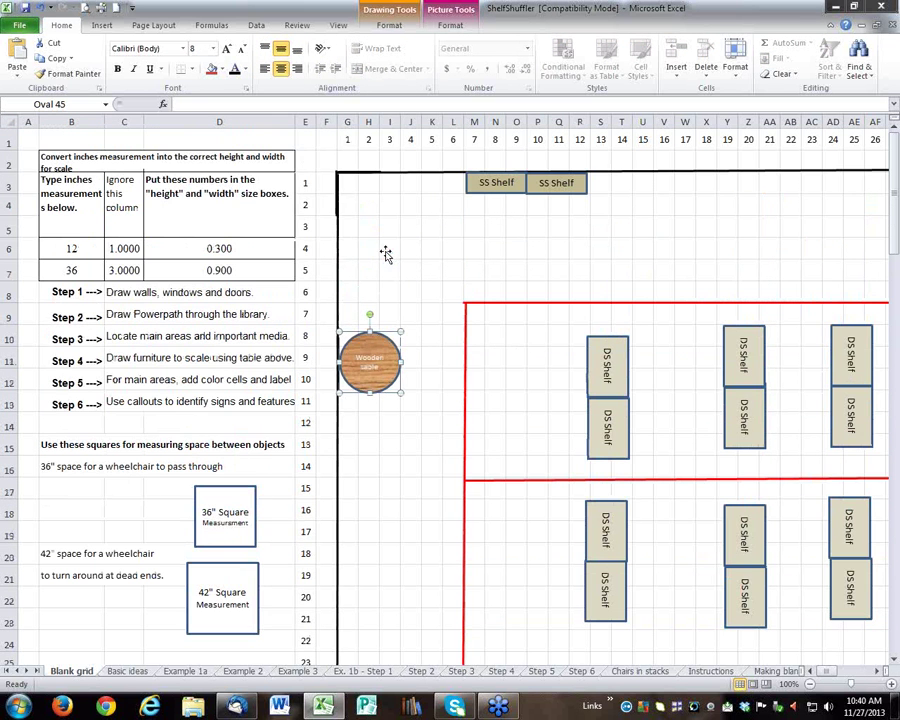
pyautogui.click(407, 372)
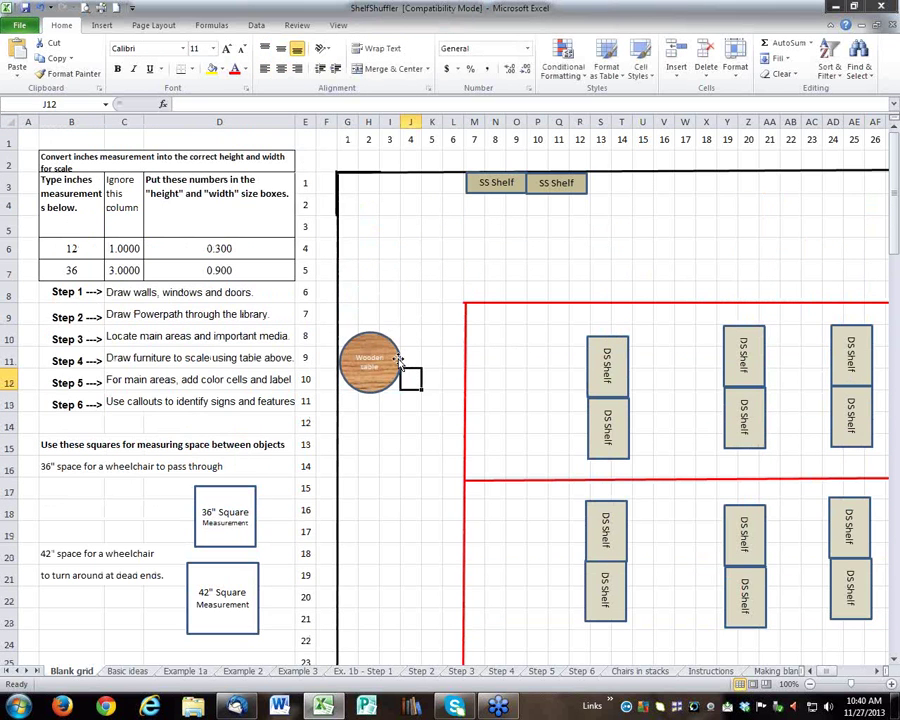
pyautogui.scroll(-2, 499, 391)
pyautogui.scroll(1, 450, 320)
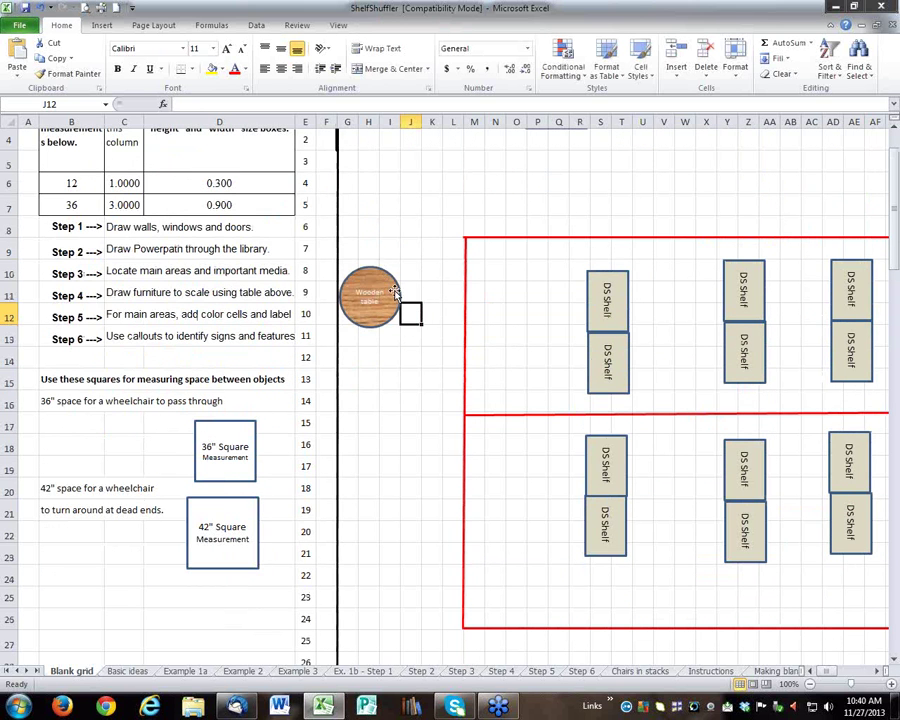
pyautogui.moveTo(258, 524)
pyautogui.mouseDown()
pyautogui.moveTo(482, 322)
pyautogui.moveTo(470, 265)
pyautogui.moveTo(436, 219)
pyautogui.moveTo(410, 219)
pyautogui.moveTo(469, 248)
pyautogui.moveTo(440, 374)
pyautogui.moveTo(410, 359)
pyautogui.moveTo(299, 530)
pyautogui.moveTo(267, 514)
pyautogui.moveTo(260, 524)
pyautogui.mouseUp()
# Step: Move two DS Shelves to the top wall near columns 15 and 20, spaced with the 42" square
pyautogui.scroll(1, 478, 484)
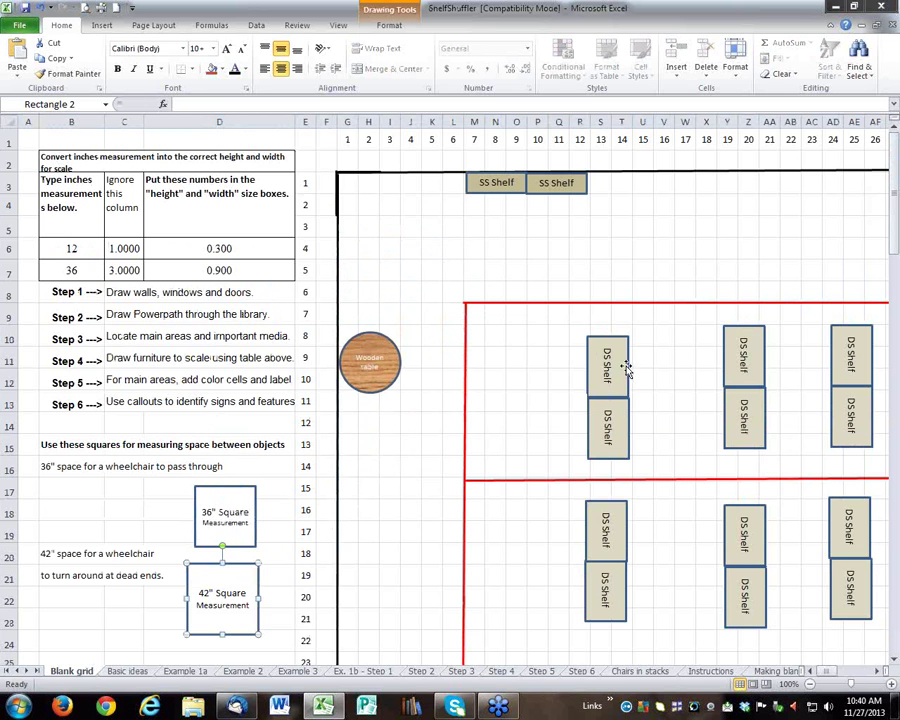
pyautogui.moveTo(626, 369); pyautogui.dragTo(666, 198)
pyautogui.click(763, 349)
pyautogui.moveTo(765, 347); pyautogui.dragTo(800, 201)
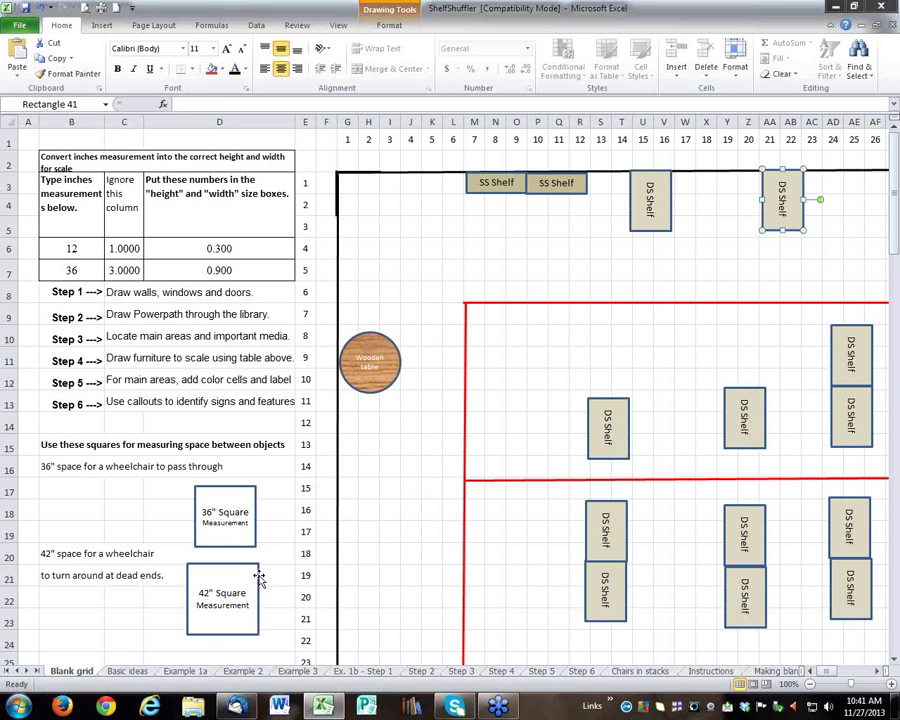
pyautogui.moveTo(258, 578); pyautogui.dragTo(746, 183)
pyautogui.moveTo(750, 186); pyautogui.dragTo(737, 186)
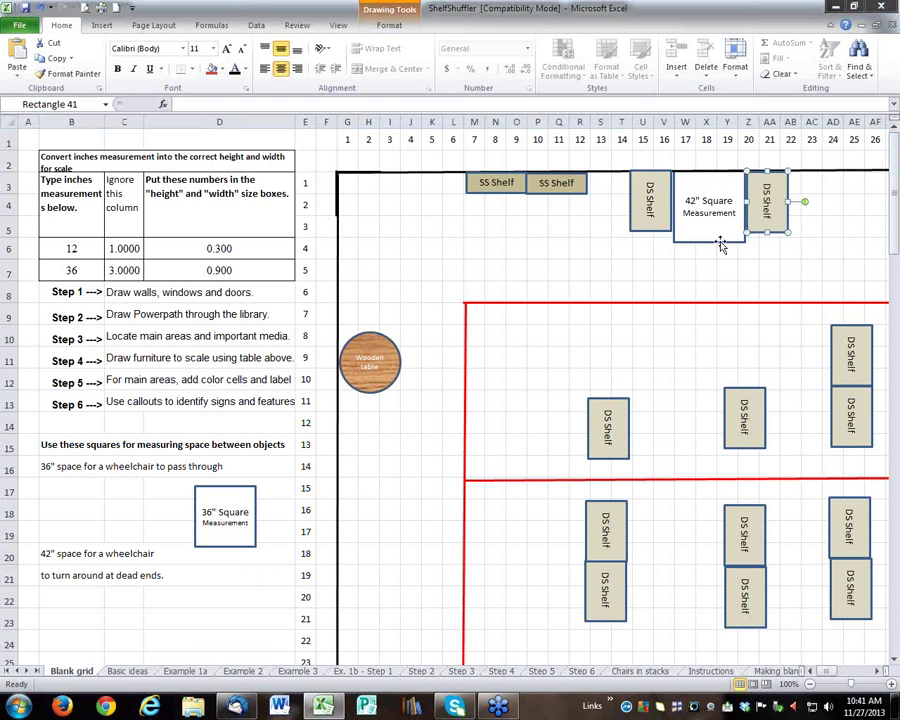
pyautogui.moveTo(716, 238); pyautogui.dragTo(233, 636)
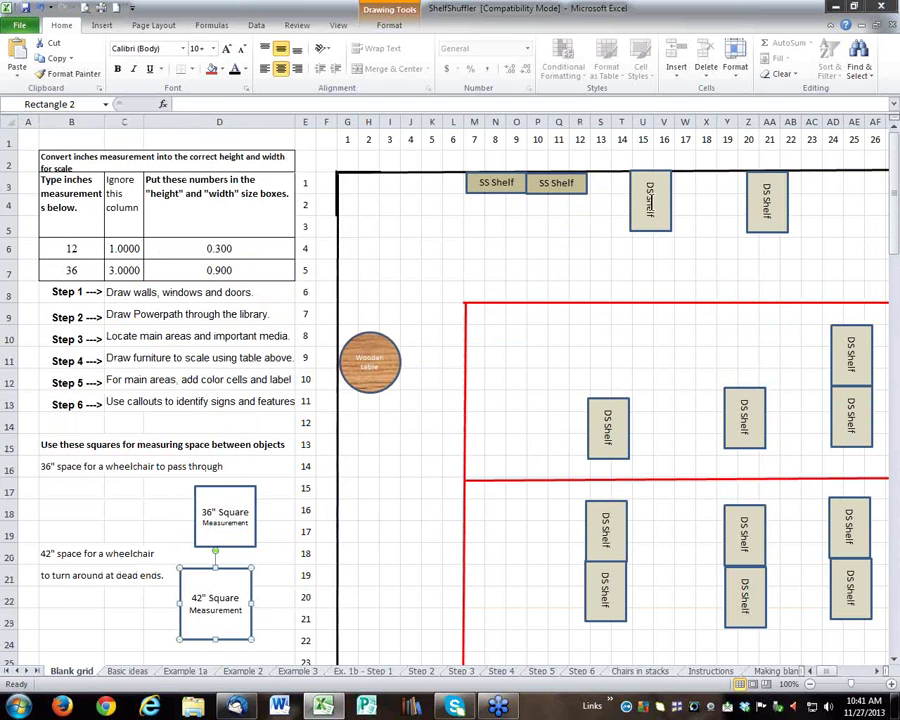
pyautogui.scroll(-3, 640, 282)
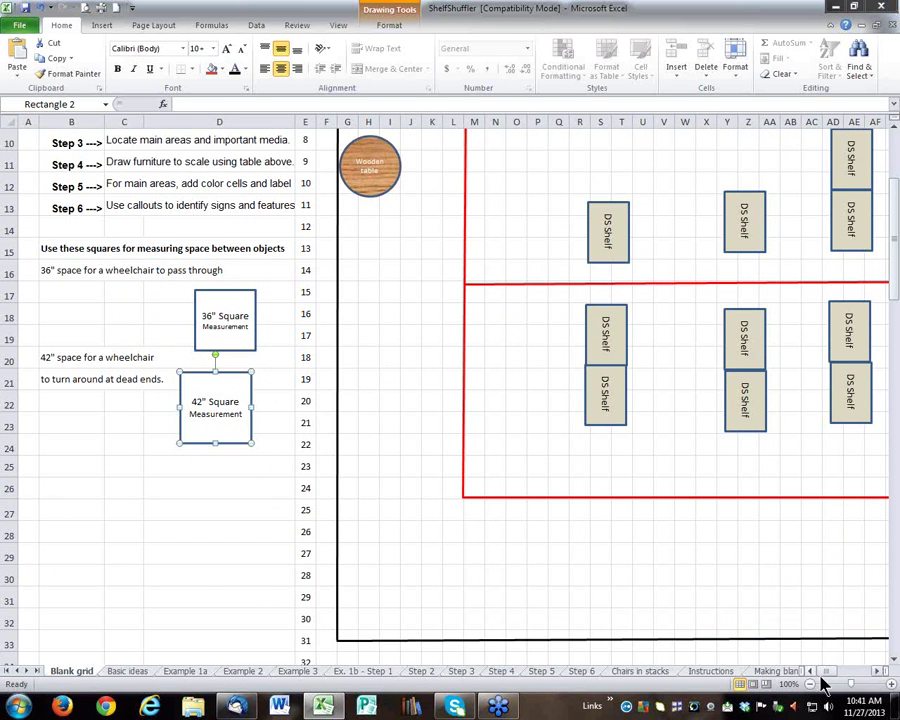
# Step: Return both DS Shelves to their stacks and select the cell block beneath the shelves
pyautogui.moveTo(822, 680); pyautogui.dragTo(762, 558)
pyautogui.scroll(2, 764, 560)
pyautogui.scroll(1, 764, 560)
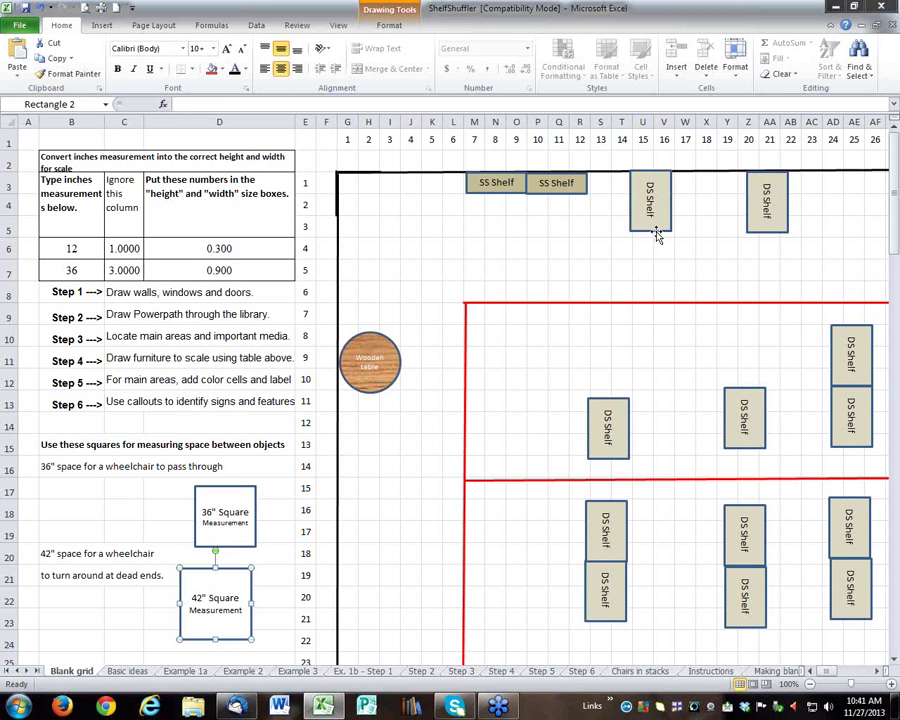
pyautogui.moveTo(656, 230); pyautogui.dragTo(614, 400)
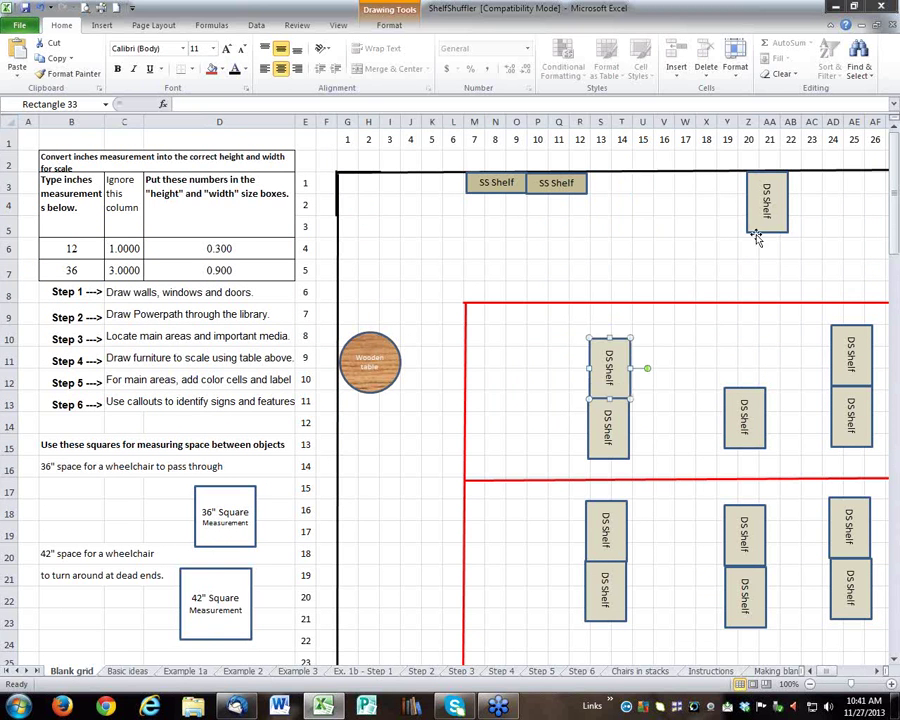
pyautogui.moveTo(772, 226); pyautogui.dragTo(752, 382)
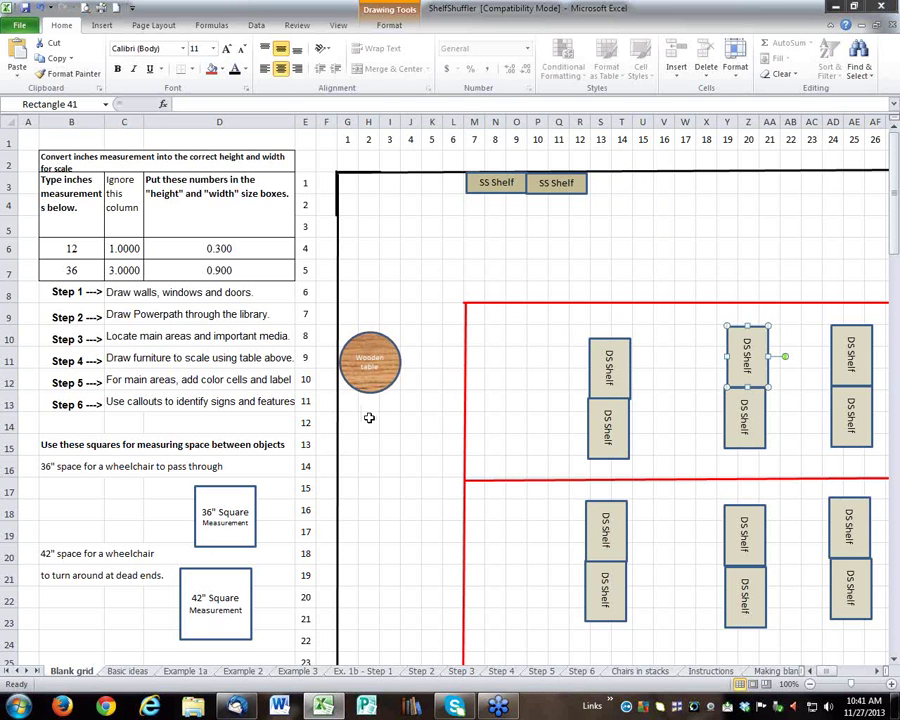
pyautogui.click(876, 671)
pyautogui.click(876, 671)
pyautogui.click(876, 671)
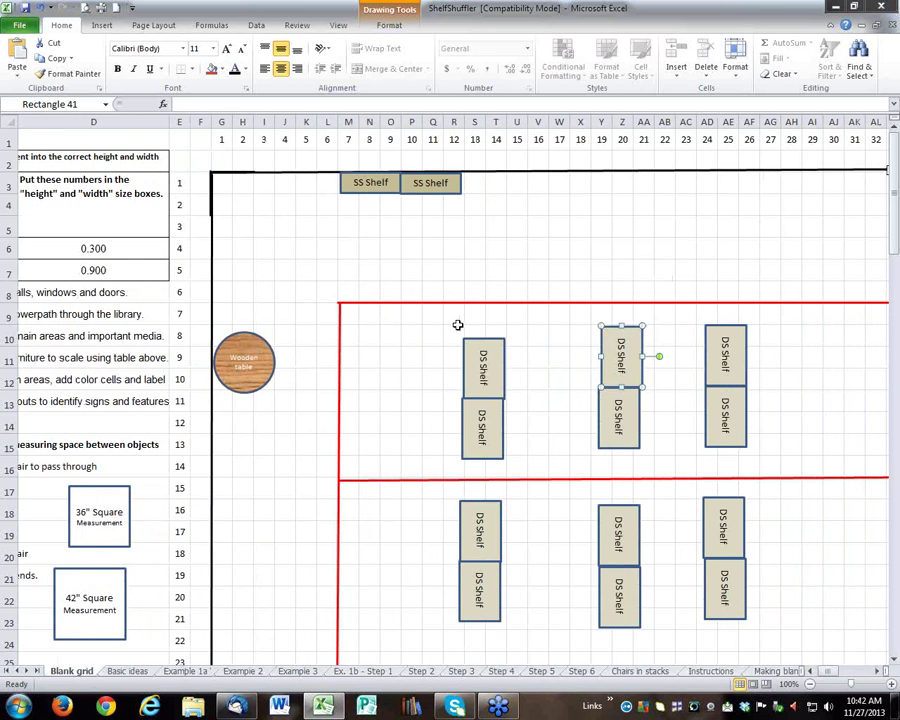
pyautogui.moveTo(432, 320)
pyautogui.mouseDown()
pyautogui.moveTo(755, 347)
pyautogui.moveTo(808, 432)
pyautogui.moveTo(812, 458)
pyautogui.mouseUp()
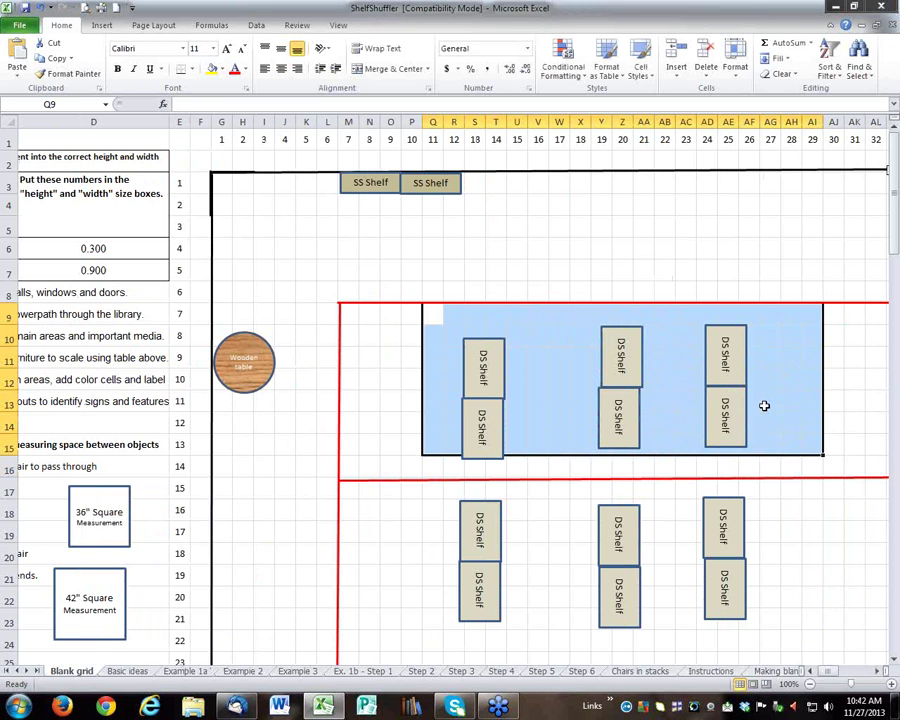
# Step: Give the selected upper shelf area a pink fill through Format Cells
pyautogui.rightClick(768, 339)
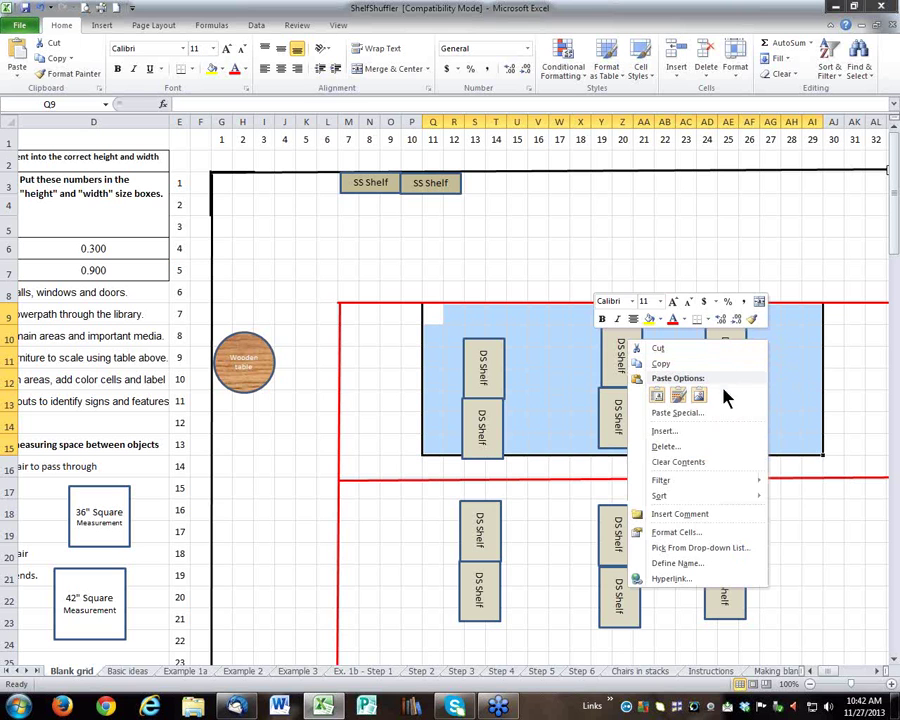
pyautogui.click(685, 535)
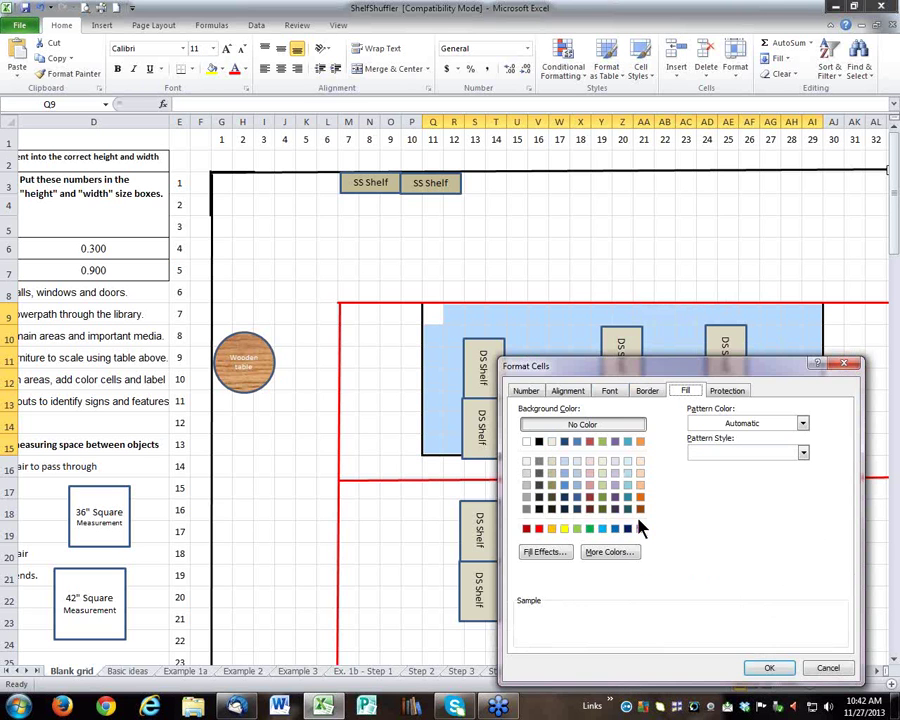
pyautogui.click(590, 474)
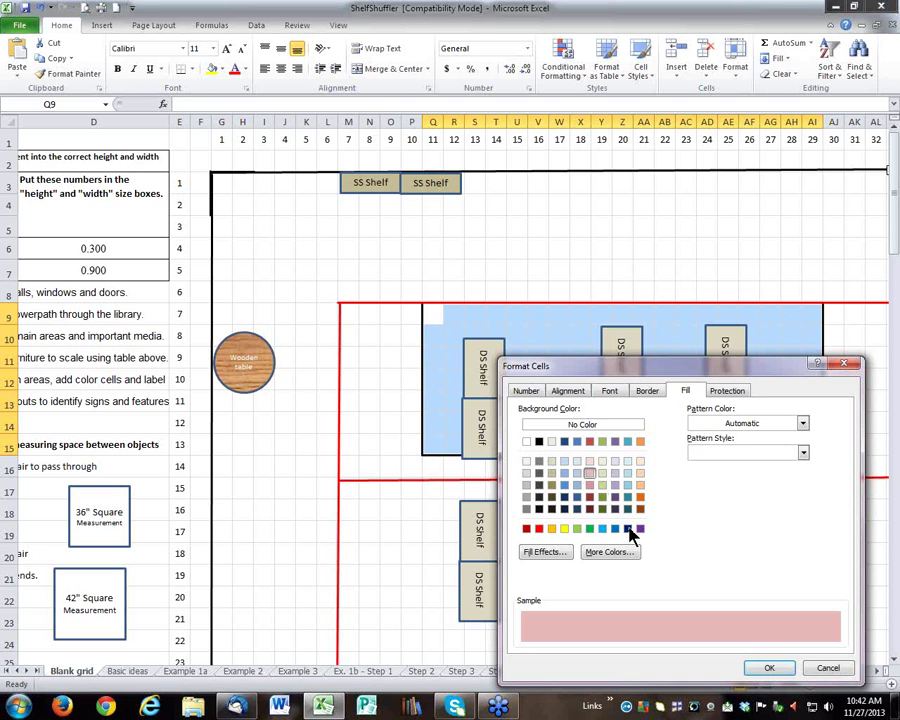
pyautogui.click(771, 669)
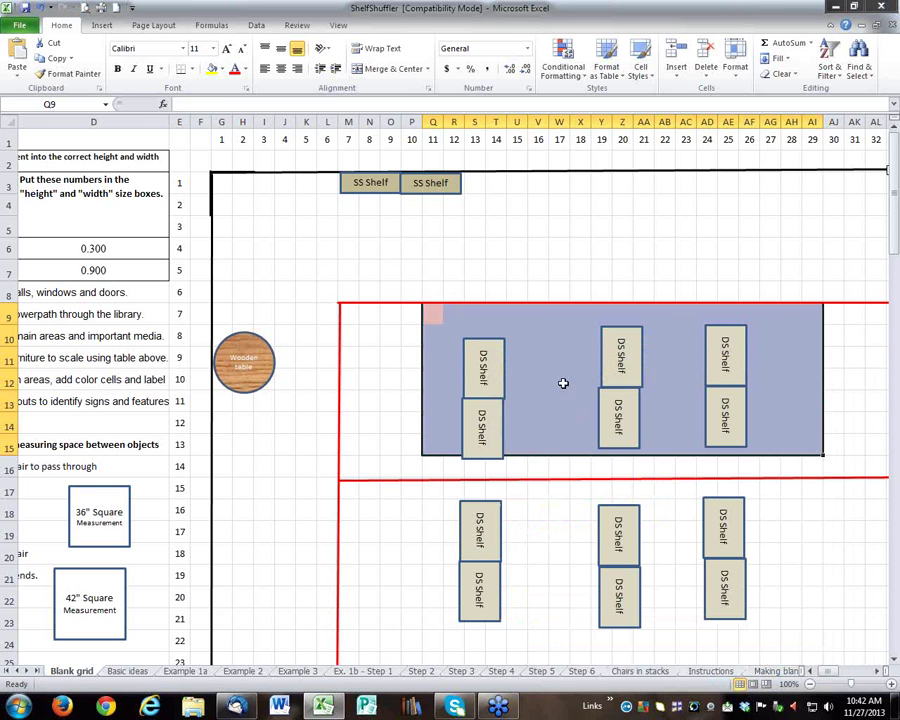
pyautogui.click(534, 318)
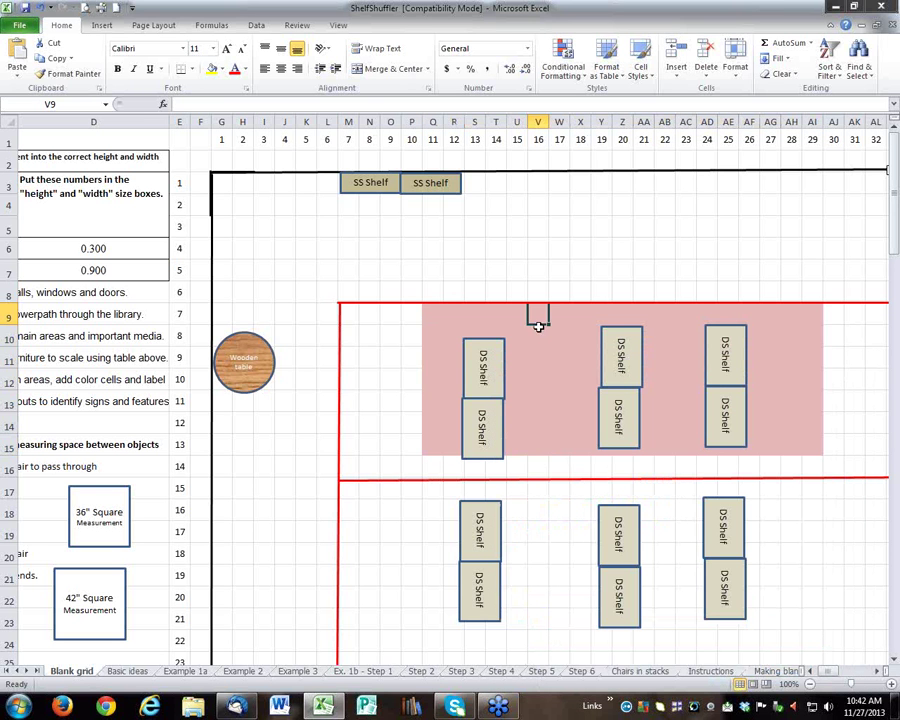
# Step: Type the label 'Fiction' in cell U9 and set its font size to 24
pyautogui.click(514, 316)
pyautogui.write('Fiction')
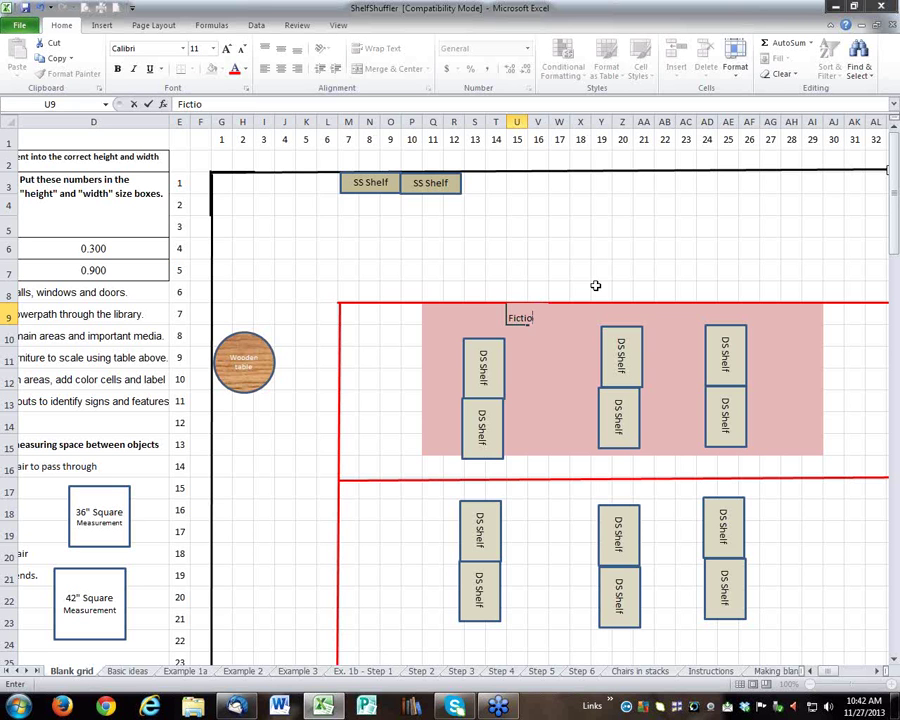
pyautogui.click(540, 377)
pyautogui.click(522, 316)
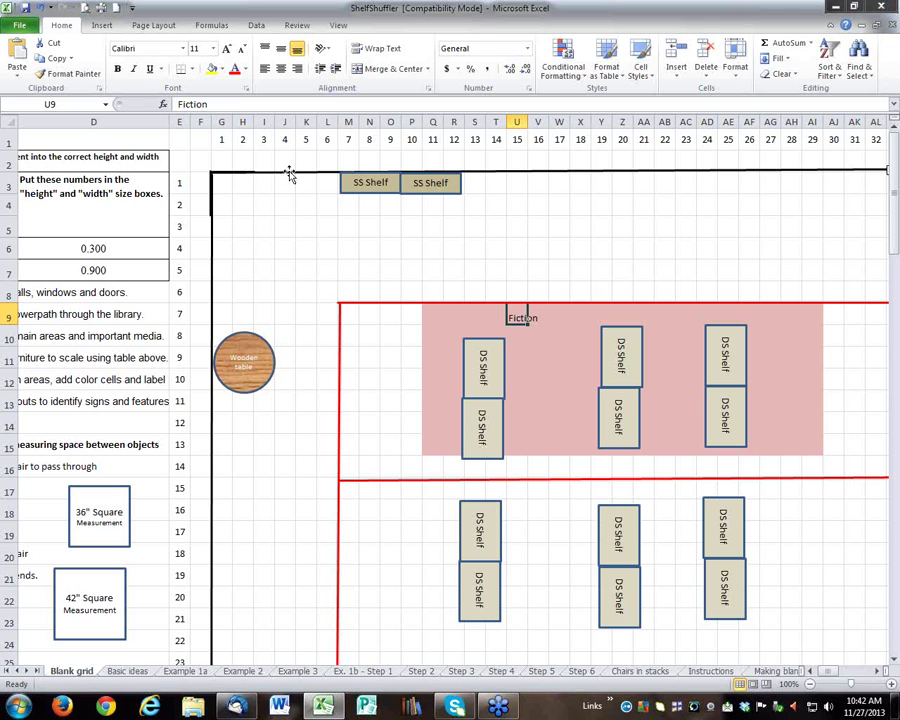
pyautogui.click(213, 49)
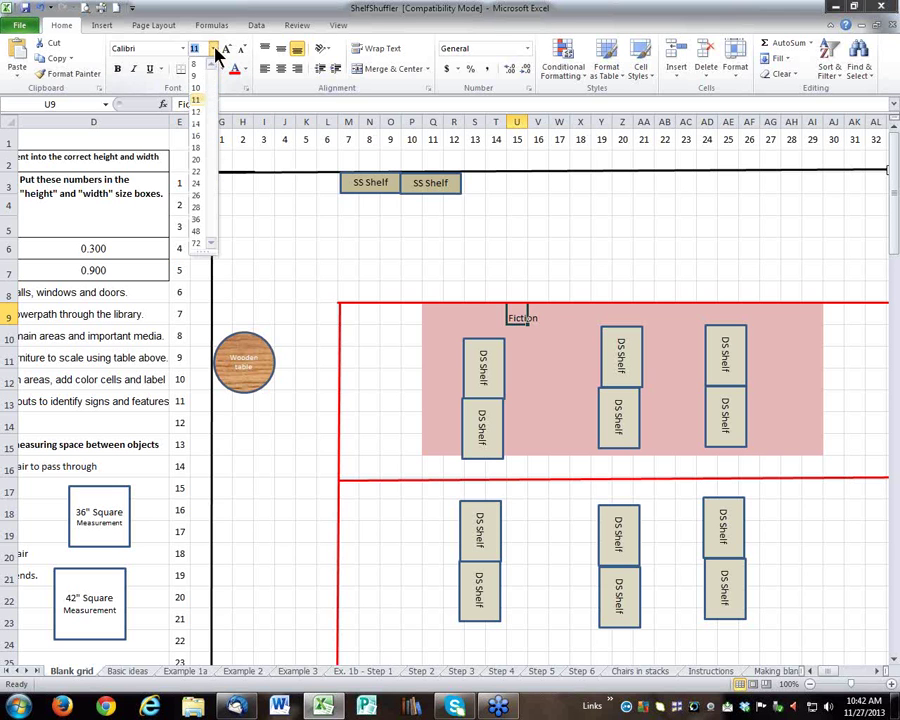
pyautogui.click(195, 182)
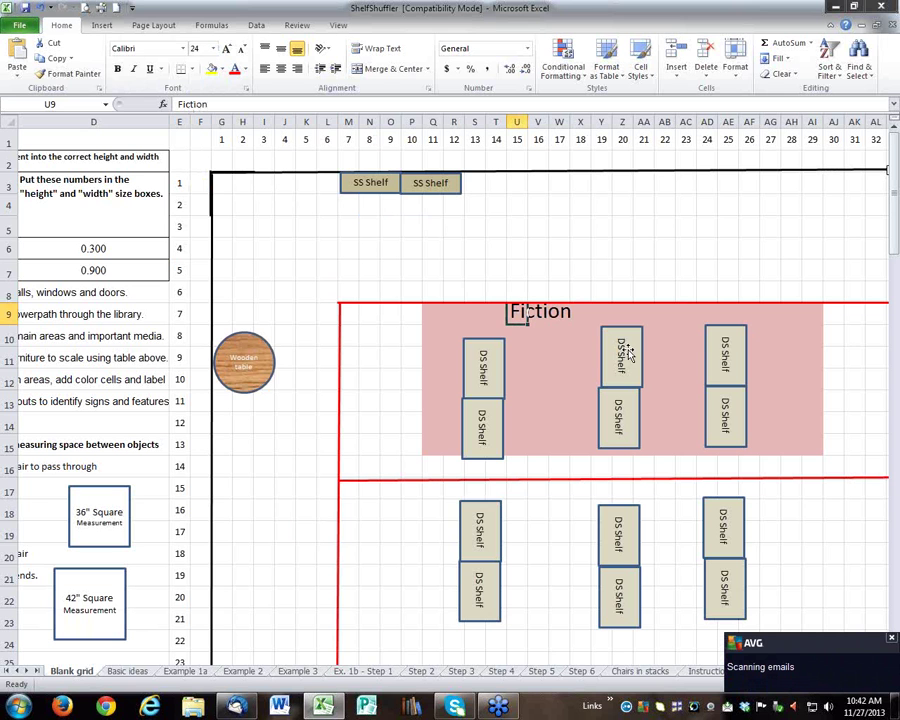
pyautogui.moveTo(430, 510); pyautogui.dragTo(816, 614)
pyautogui.click(878, 648)
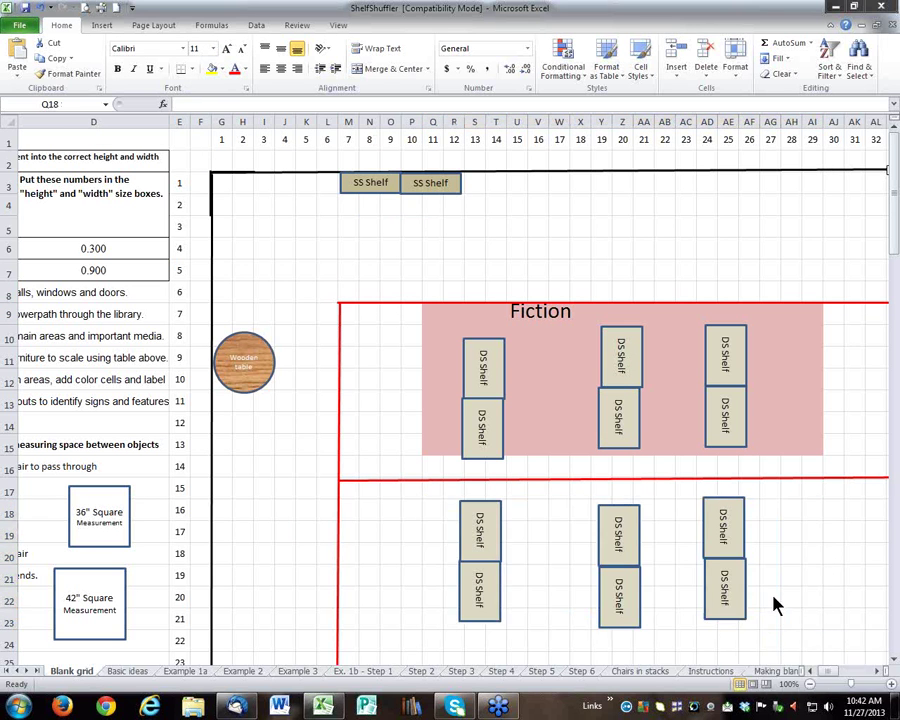
# Step: Select Q18:AI23 and fill it with a custom magenta colour
pyautogui.click(436, 506)
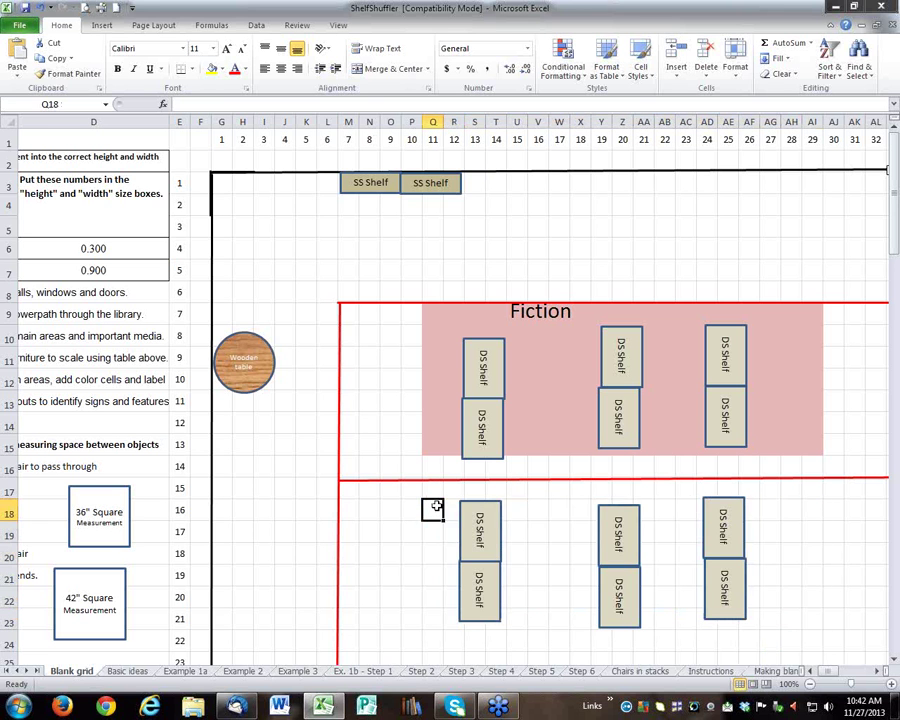
pyautogui.moveTo(436, 506); pyautogui.dragTo(801, 605)
pyautogui.rightClick(802, 606)
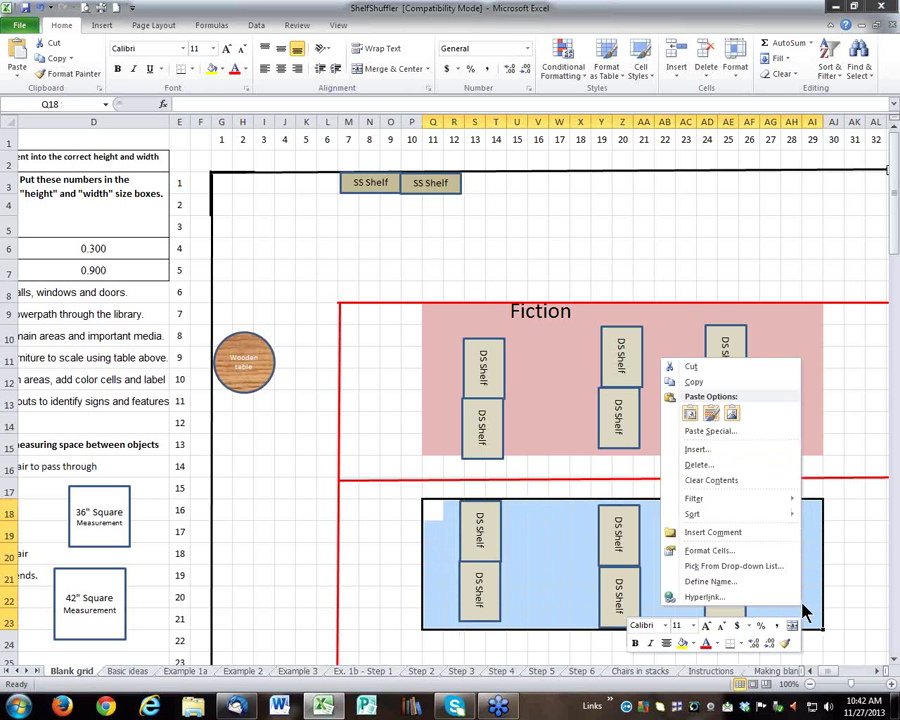
pyautogui.click(734, 549)
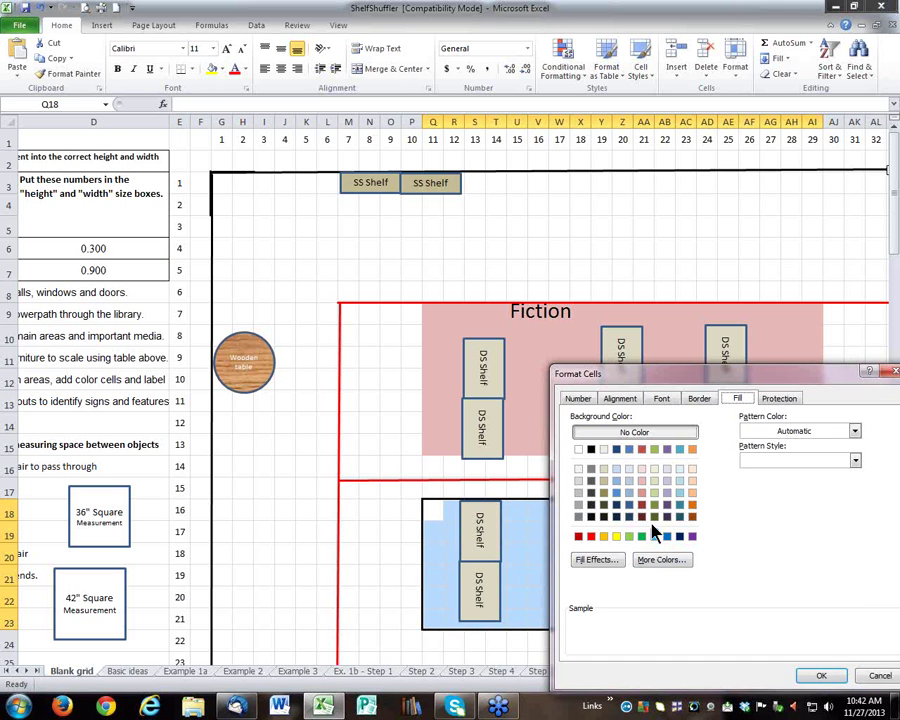
pyautogui.click(661, 560)
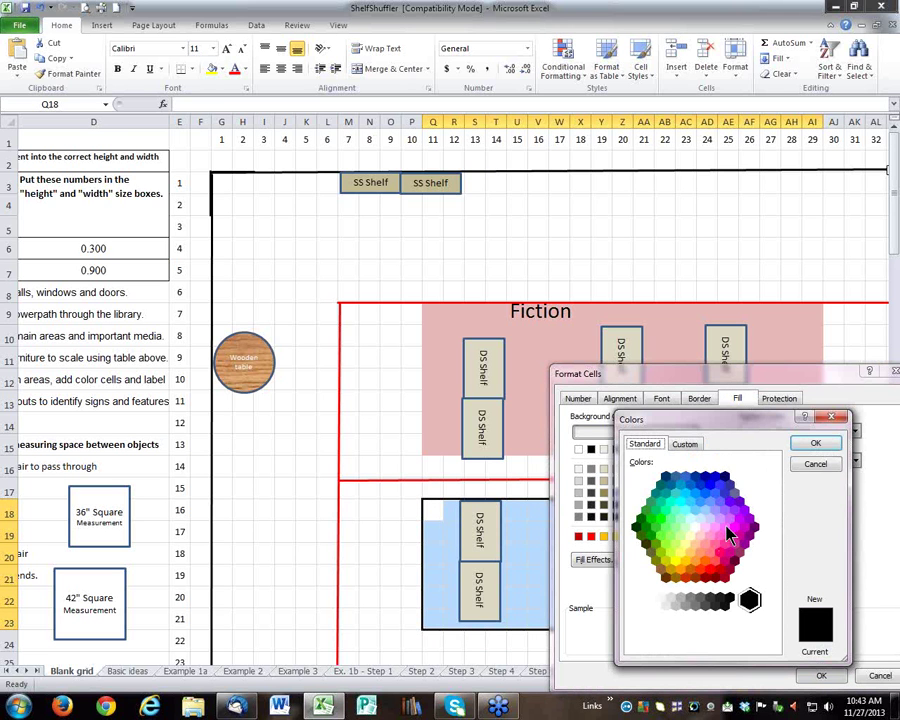
pyautogui.click(725, 528)
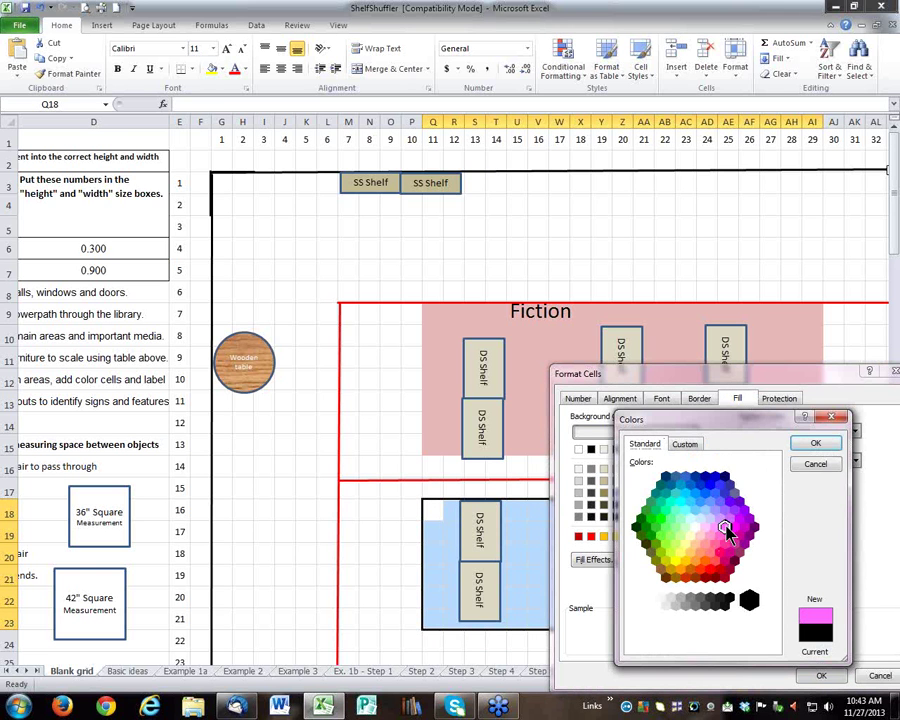
pyautogui.click(818, 446)
pyautogui.click(820, 677)
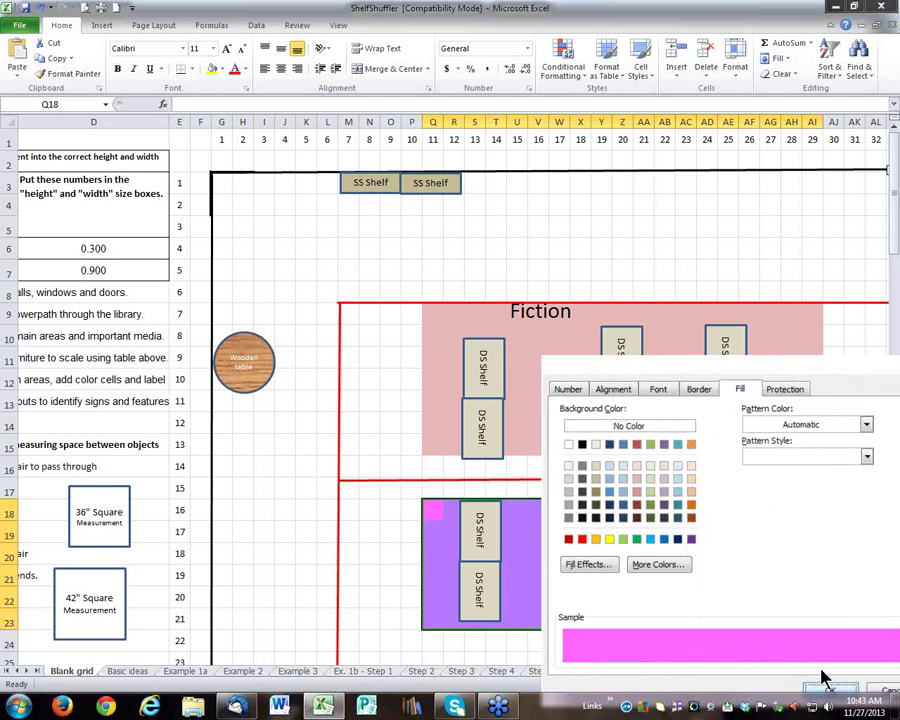
pyautogui.scroll(-3, 826, 582)
pyautogui.click(559, 444)
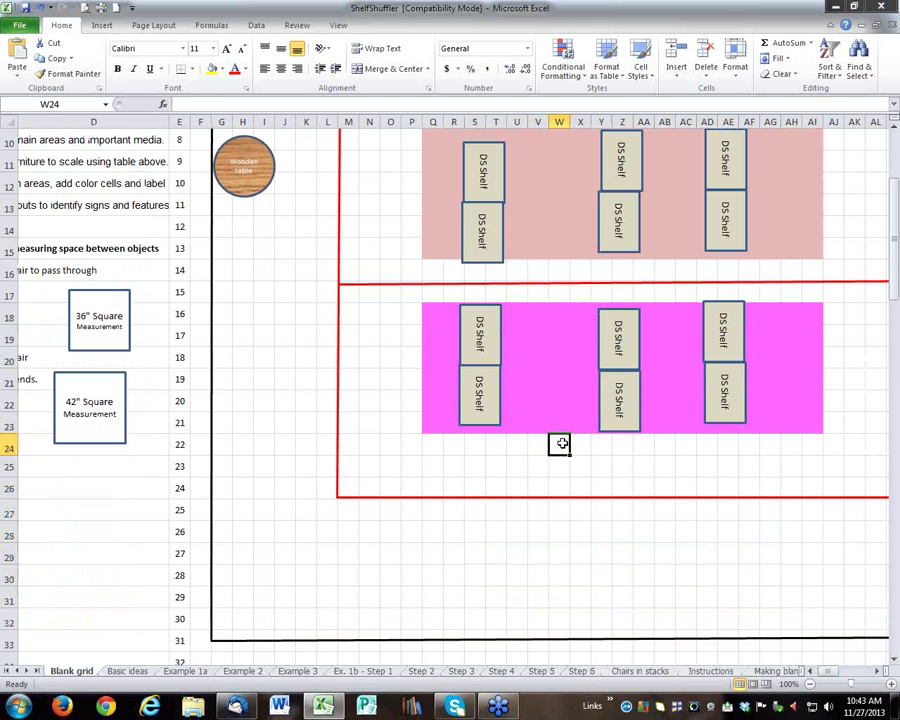
# Step: Label cell U18 'Non fiction' and enlarge it to 24 pt
pyautogui.click(516, 317)
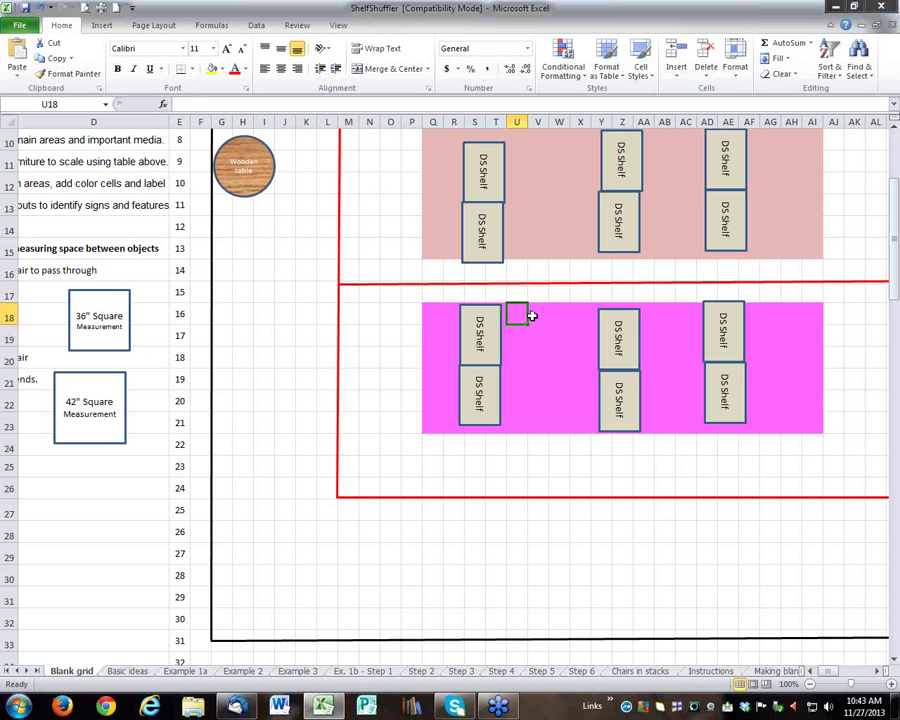
pyautogui.write('NON fiction')
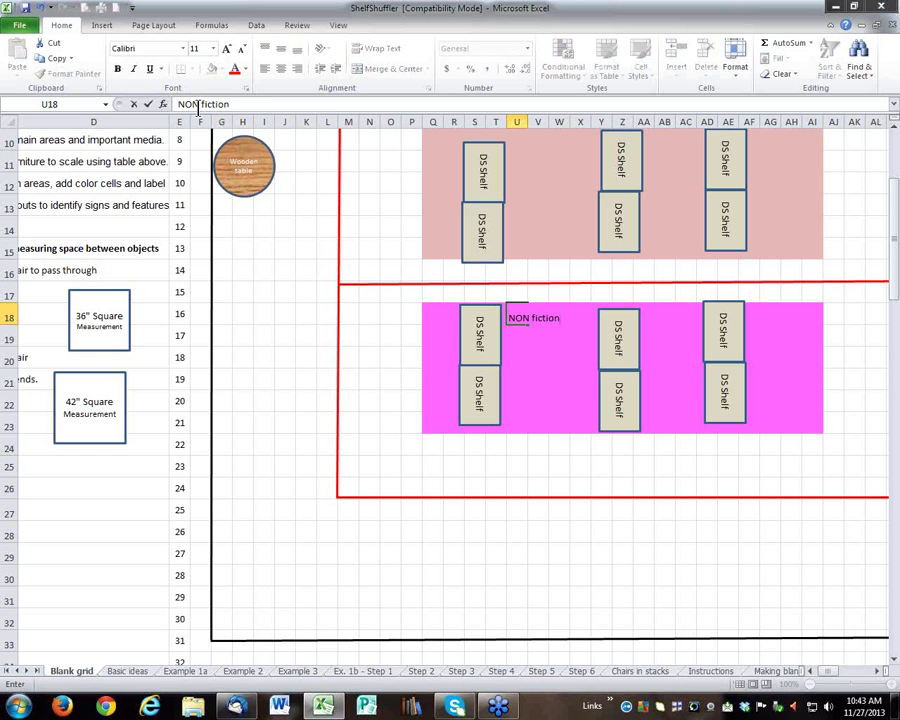
pyautogui.moveTo(196, 104); pyautogui.dragTo(184, 104)
pyautogui.write('on')
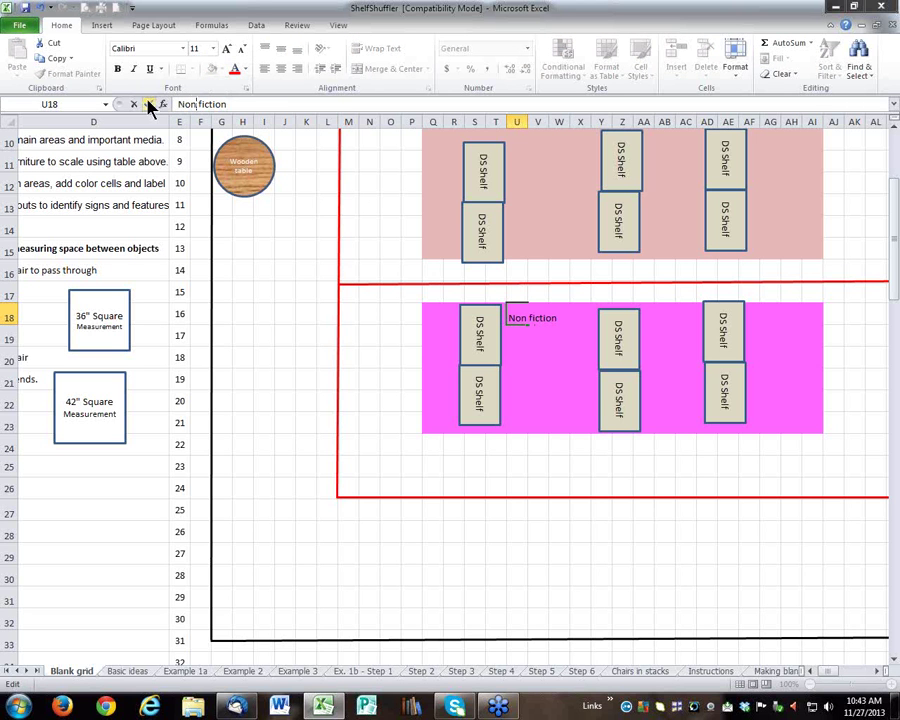
pyautogui.click(148, 104)
pyautogui.click(212, 48)
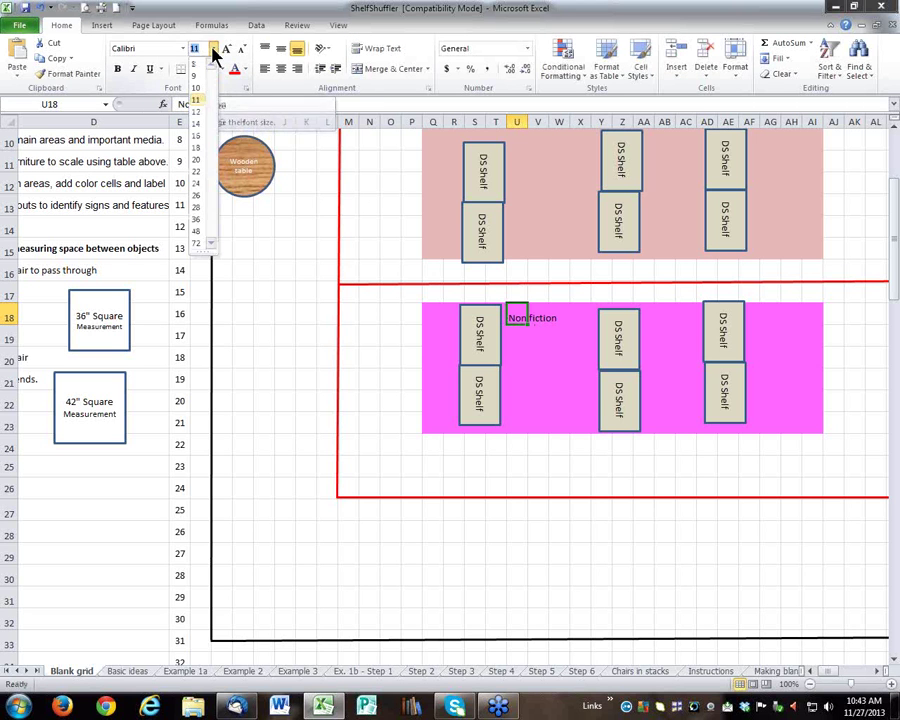
pyautogui.click(196, 186)
pyautogui.click(594, 400)
pyautogui.scroll(1, 624, 420)
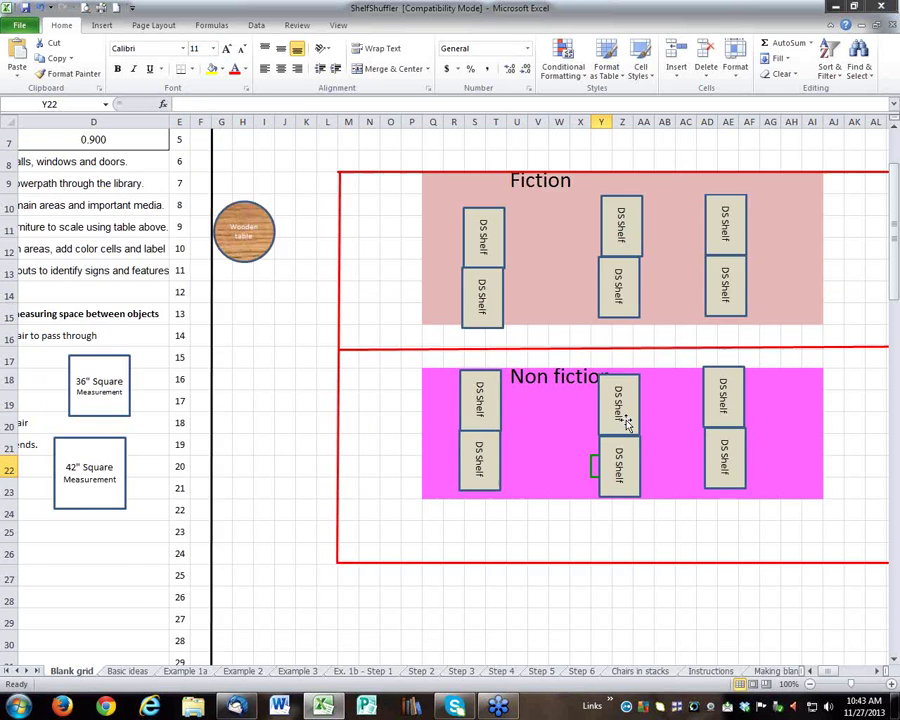
pyautogui.scroll(2, 627, 423)
# Step: Select G1:O8 and pick a light blue fill in Format Cells
pyautogui.moveTo(228, 186); pyautogui.dragTo(398, 351)
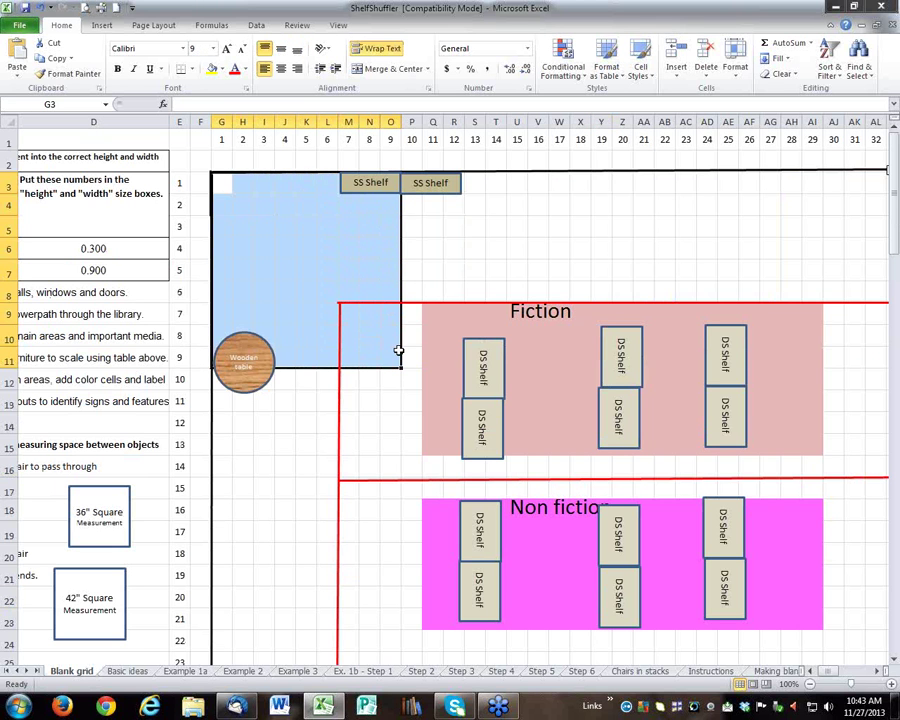
pyautogui.rightClick(300, 253)
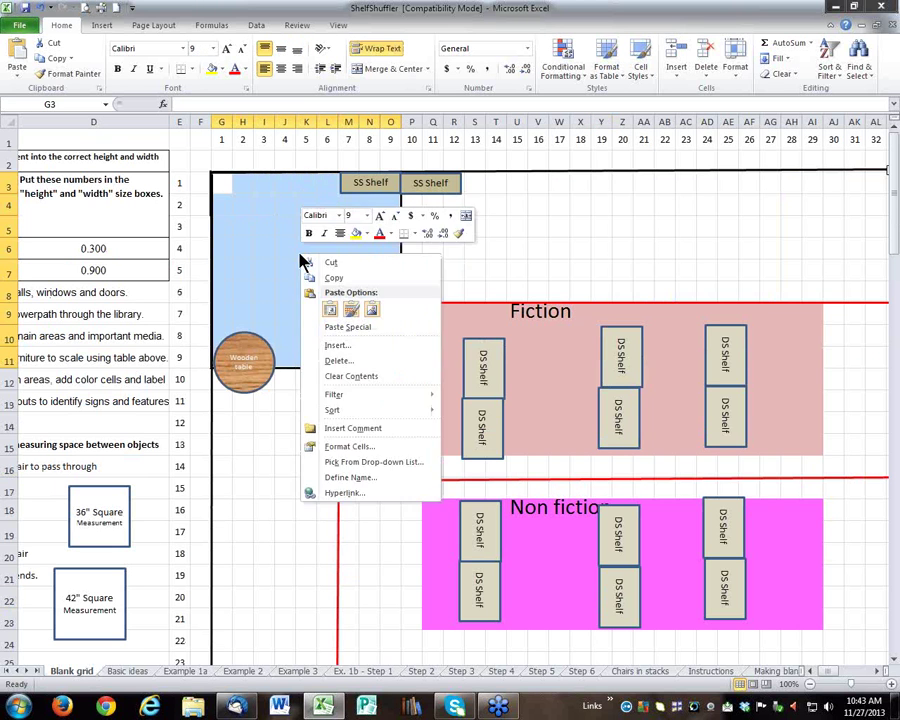
pyautogui.click(336, 452)
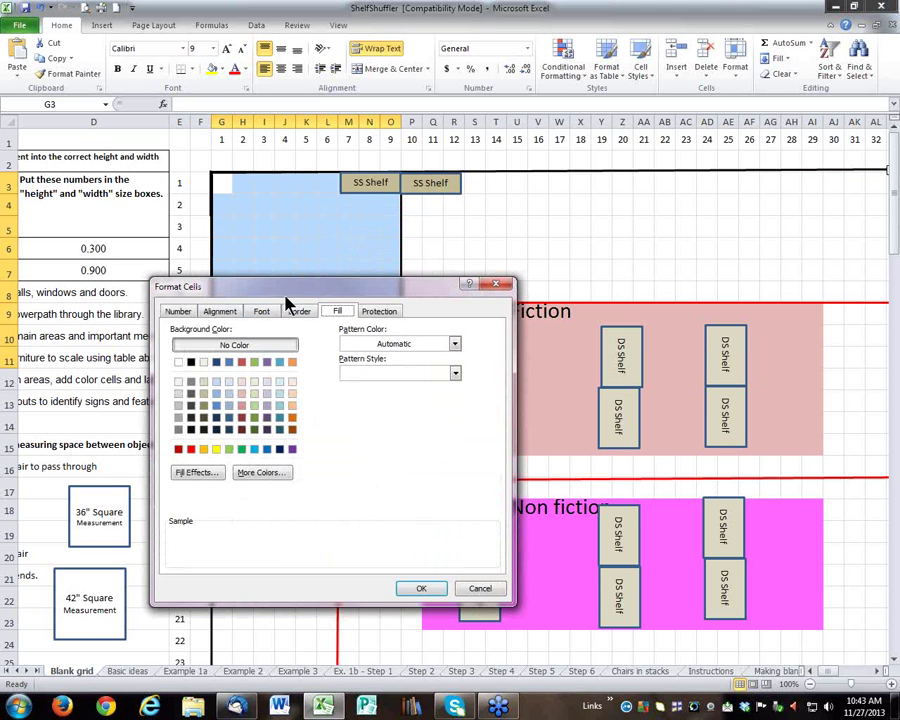
pyautogui.click(229, 405)
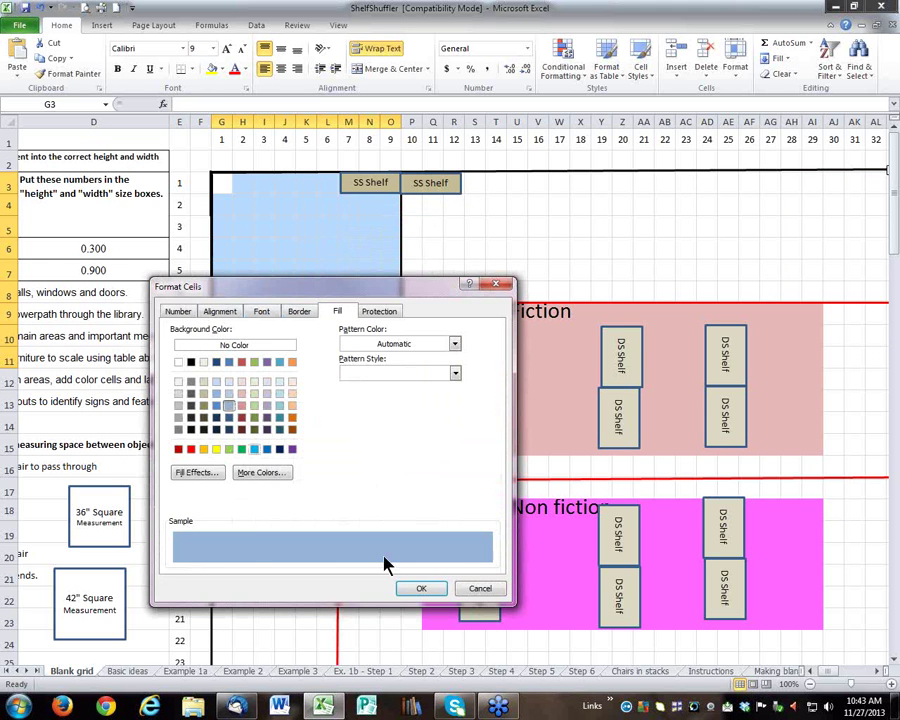
pyautogui.click(415, 588)
# Step: Label cell H6 'Reading area' and set its font size to 26
pyautogui.click(248, 248)
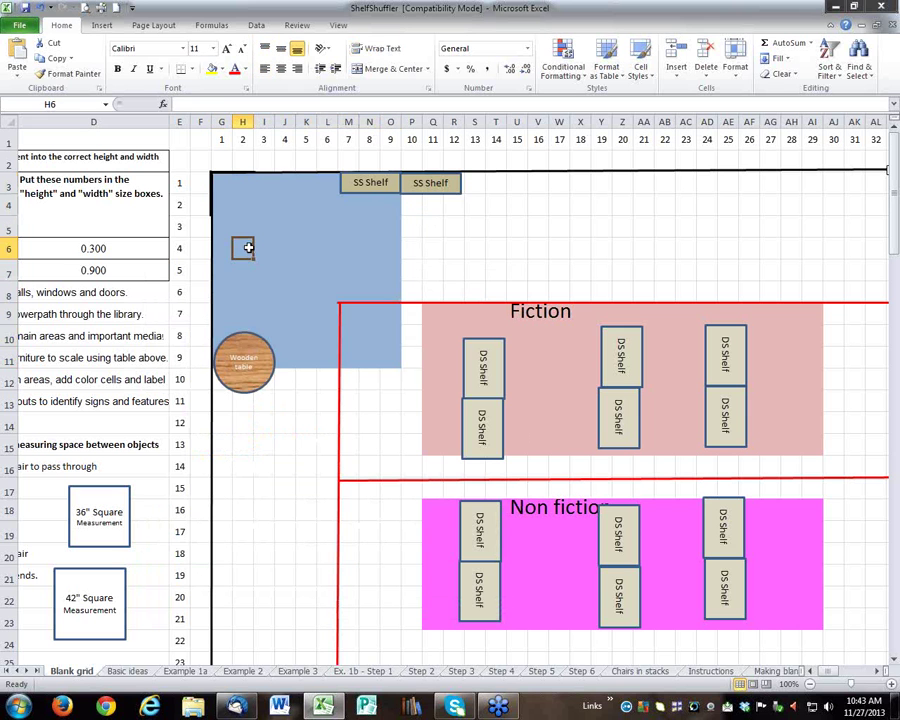
pyautogui.rightClick(250, 257)
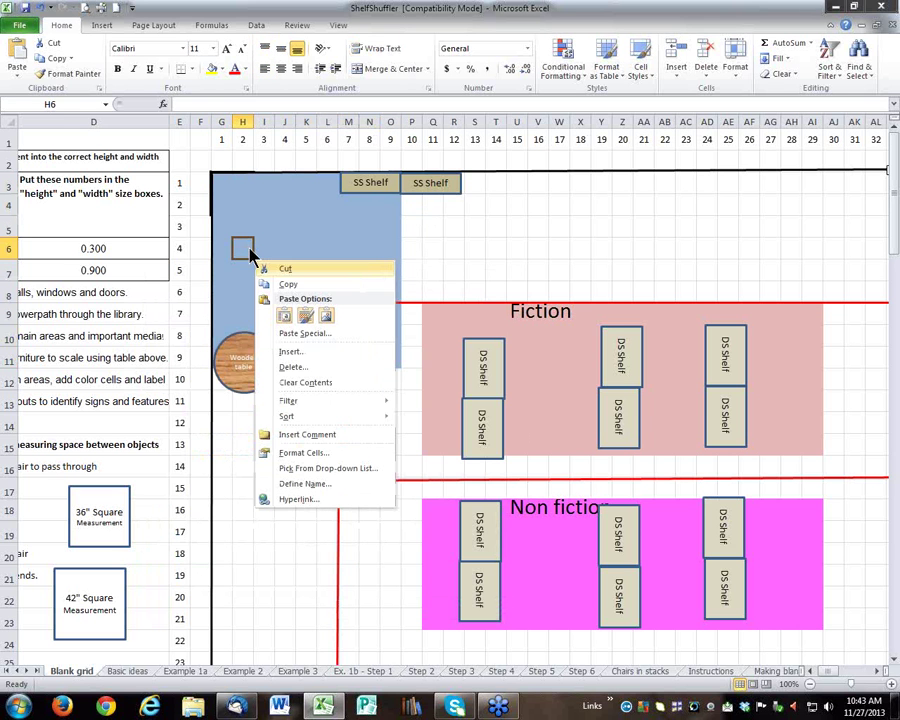
pyautogui.press('e')
pyautogui.press('v')
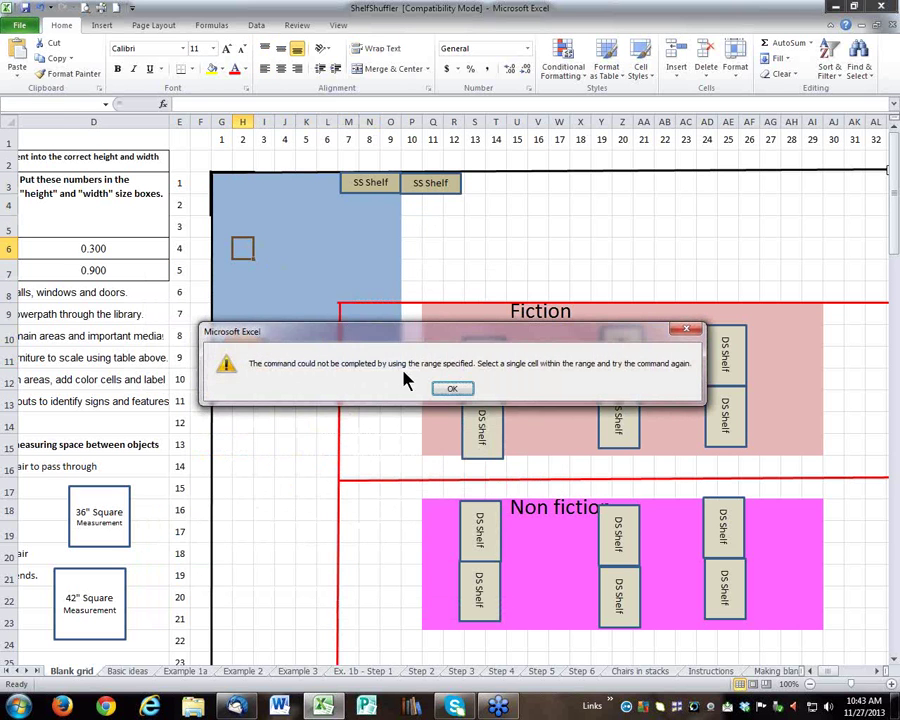
pyautogui.click(455, 391)
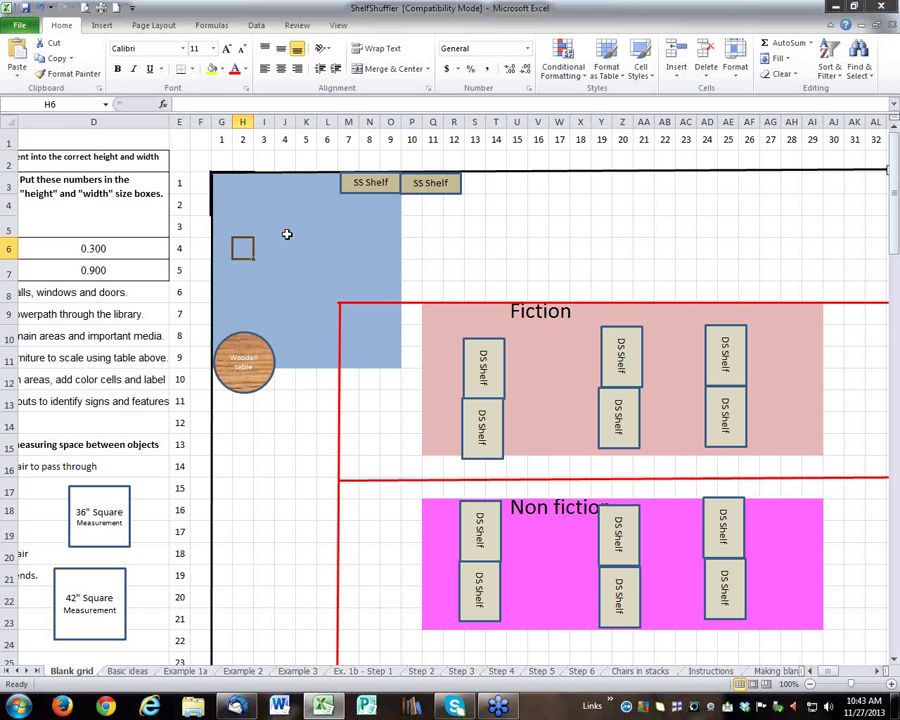
pyautogui.write('Reading are')
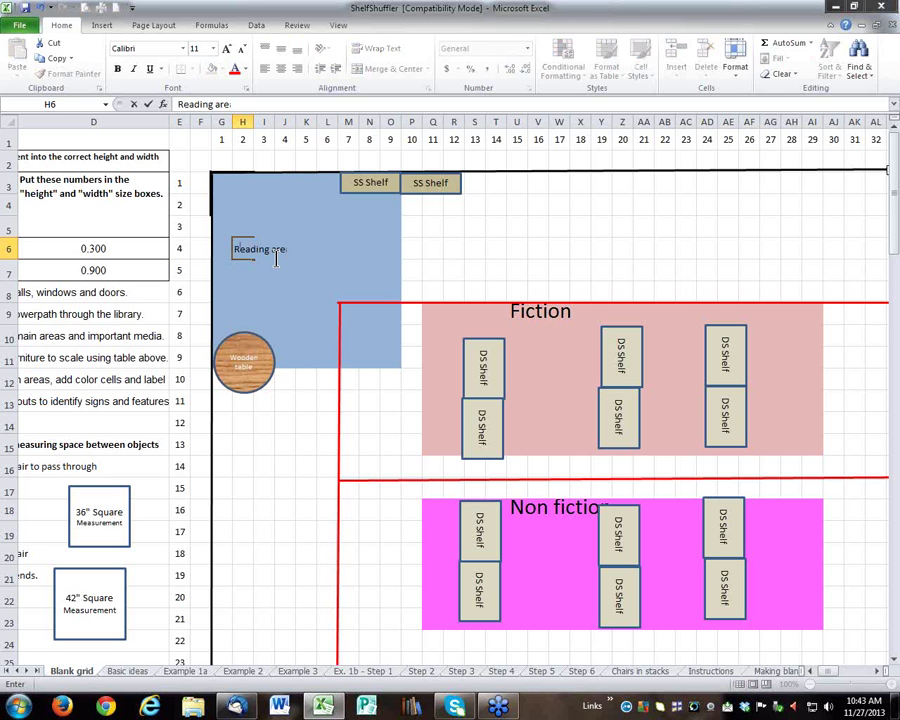
pyautogui.write('a')
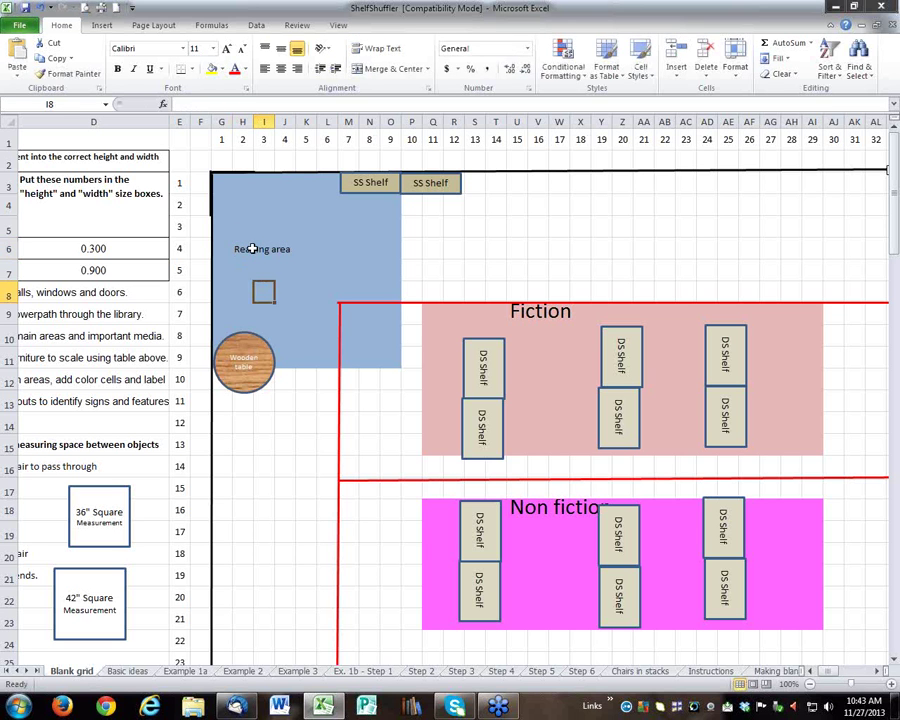
pyautogui.click(148, 104)
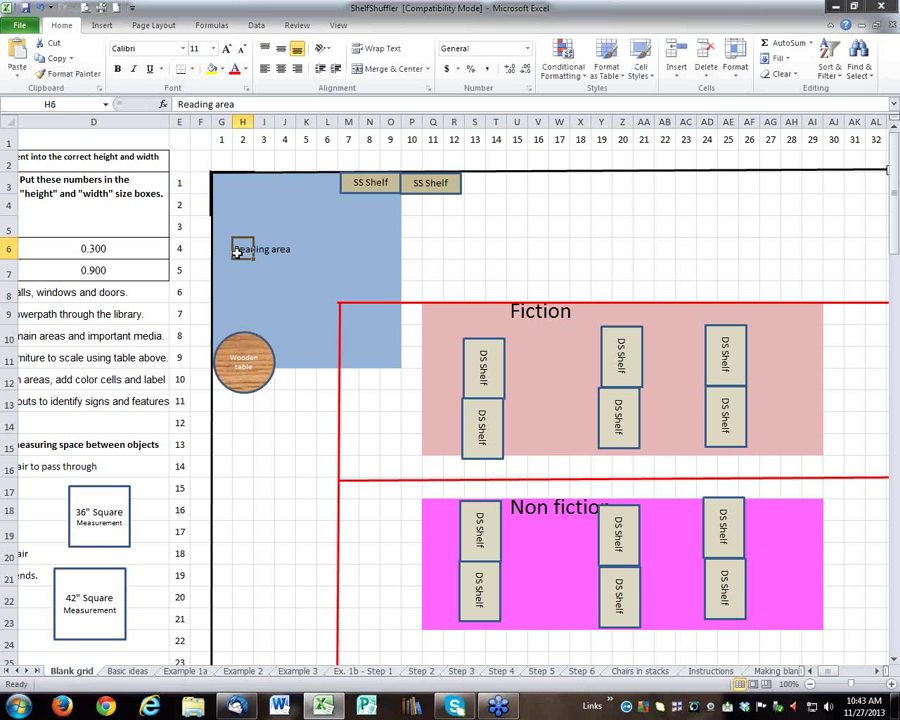
pyautogui.click(212, 48)
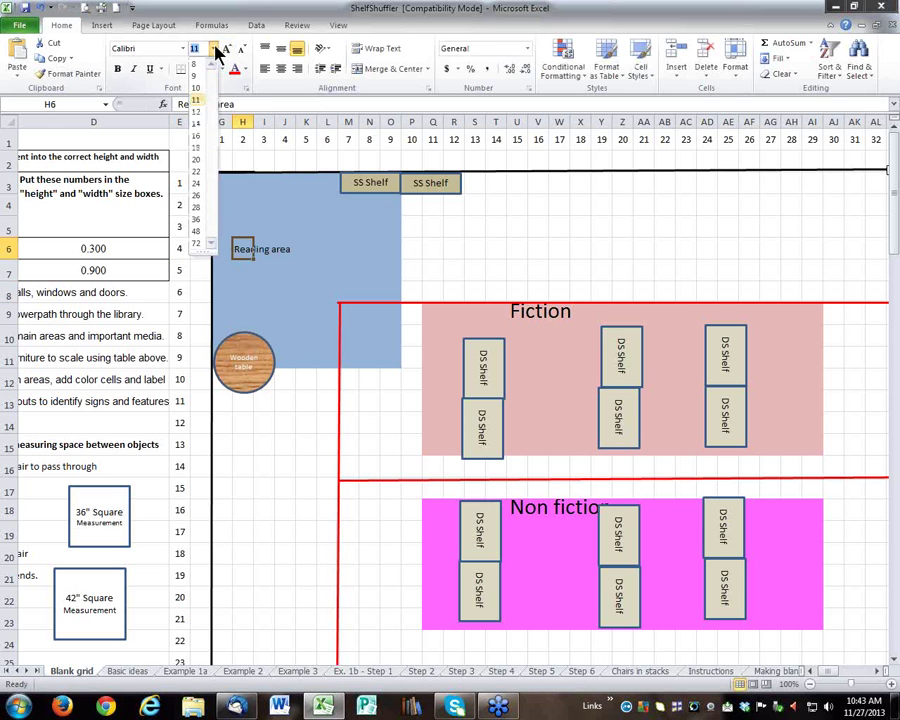
pyautogui.click(197, 195)
pyautogui.click(447, 345)
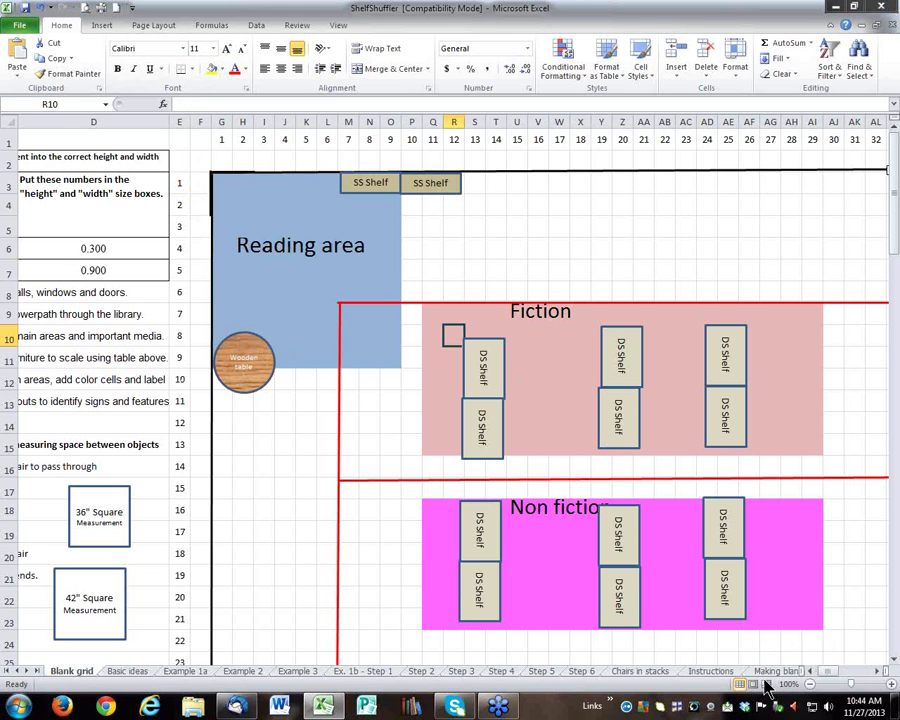
pyautogui.moveTo(826, 677); pyautogui.dragTo(771, 597)
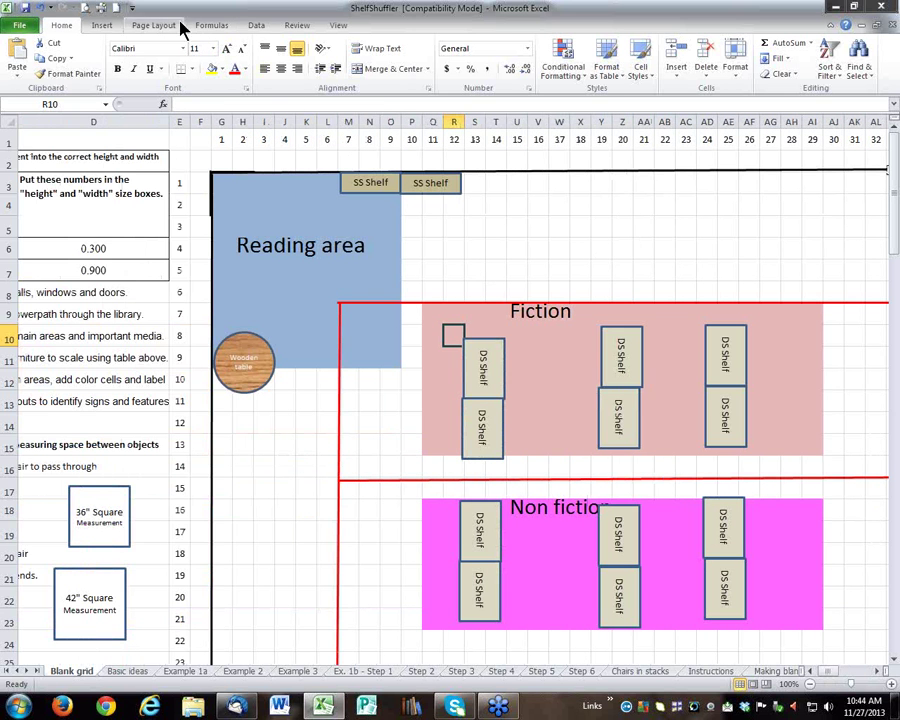
# Step: Insert a rectangular callout shape just above the Fiction area
pyautogui.click(101, 25)
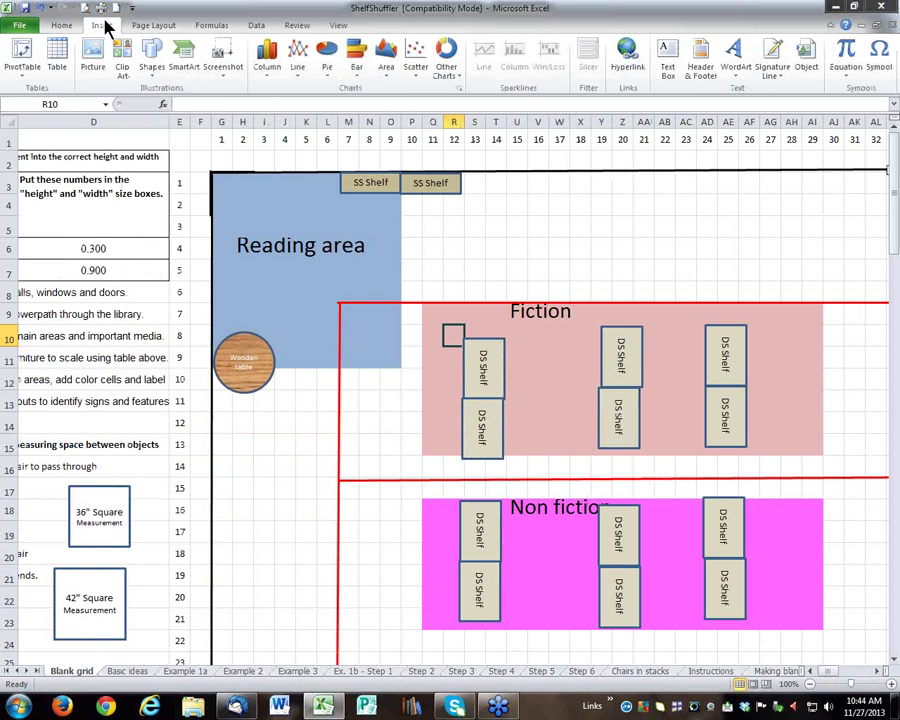
pyautogui.click(151, 55)
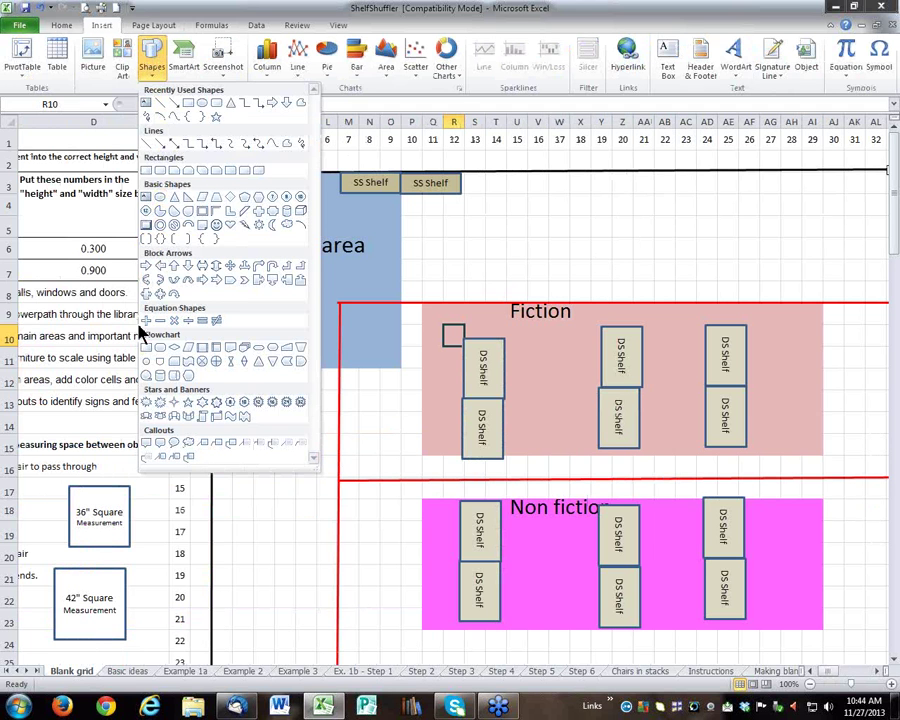
pyautogui.click(146, 443)
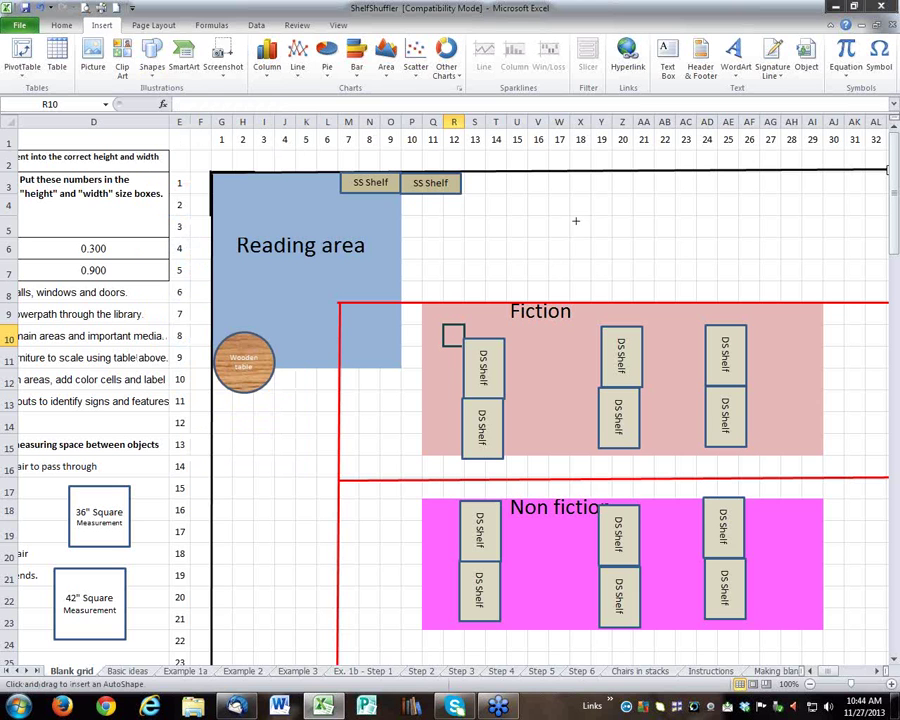
pyautogui.moveTo(574, 211)
pyautogui.mouseDown()
pyautogui.moveTo(635, 281)
pyautogui.moveTo(700, 279)
pyautogui.moveTo(700, 287)
pyautogui.mouseUp()
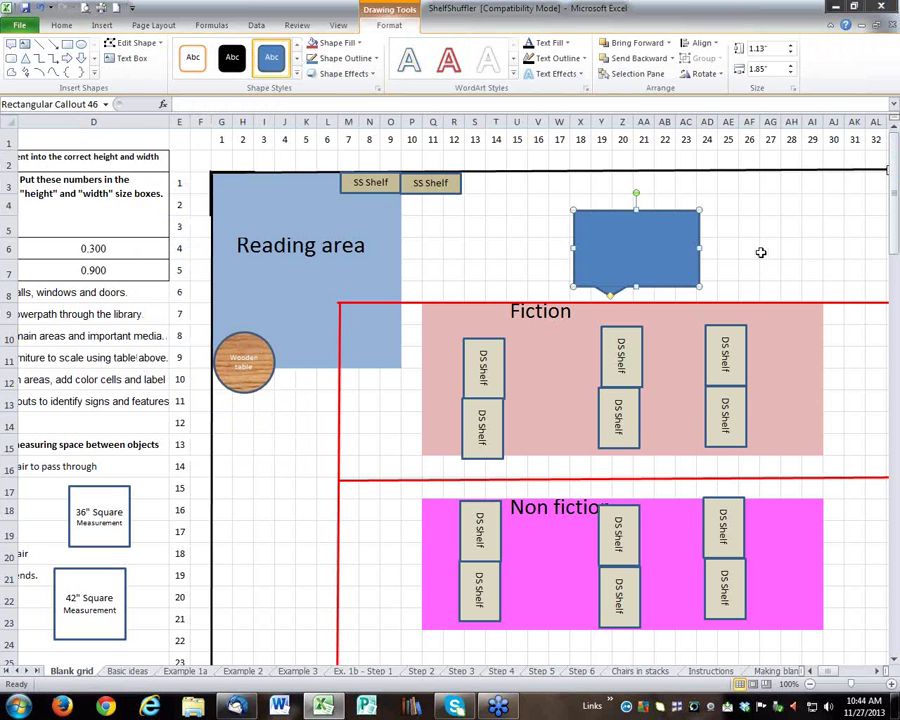
# Step: Format the callout with a white fill and a red outline
pyautogui.rightClick(686, 291)
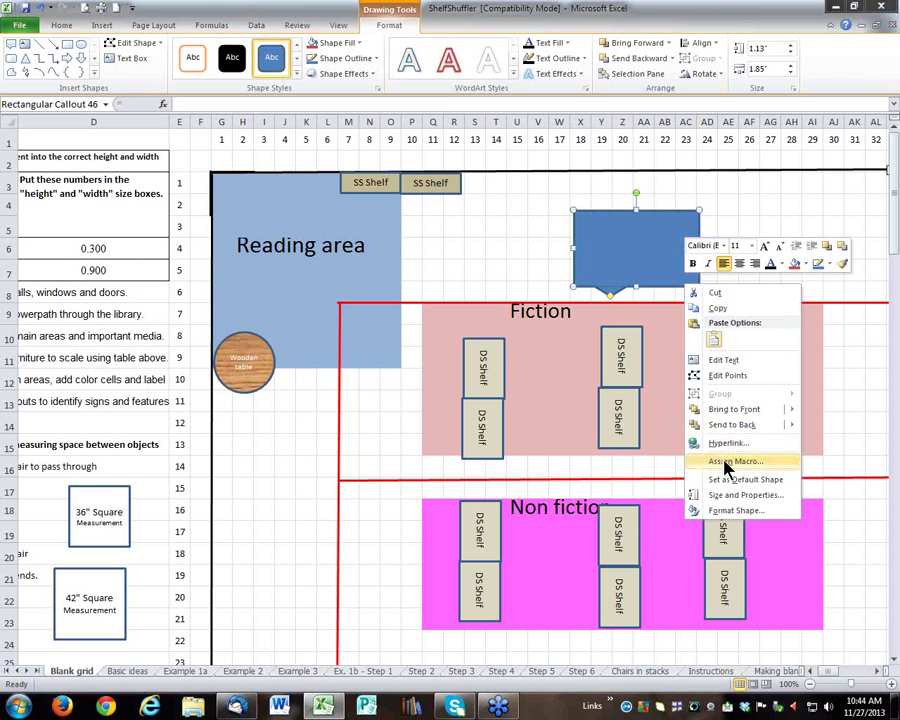
pyautogui.click(733, 512)
pyautogui.moveTo(646, 200); pyautogui.dragTo(305, 203)
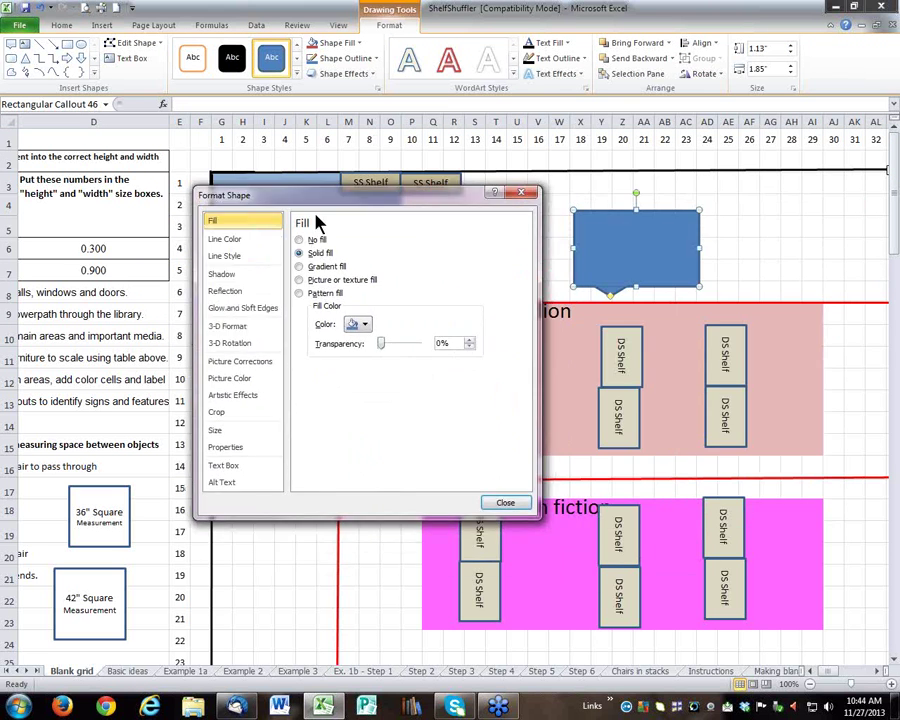
pyautogui.click(366, 326)
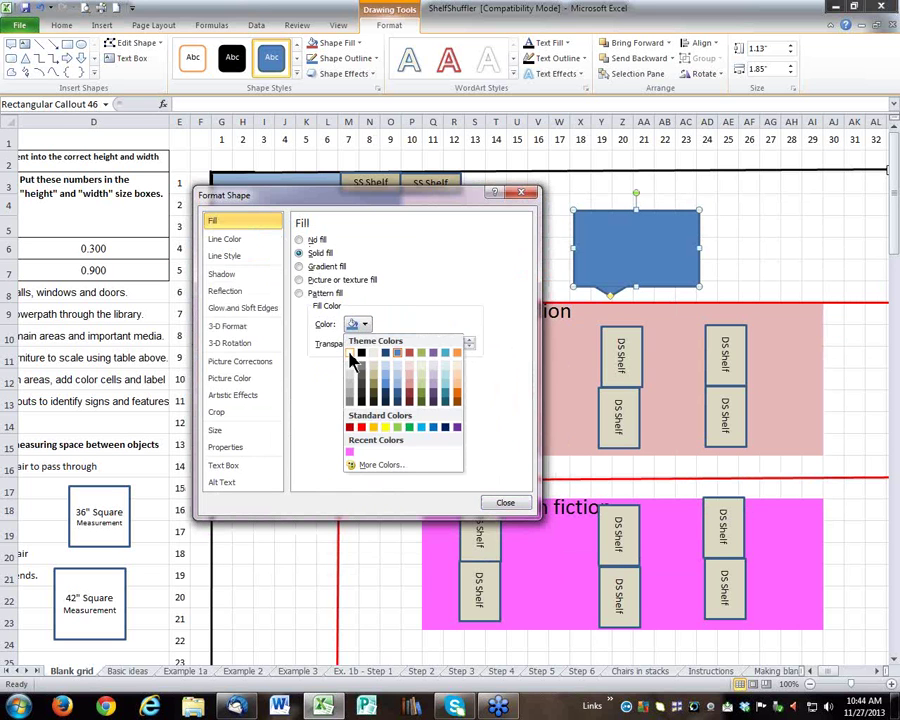
pyautogui.click(349, 354)
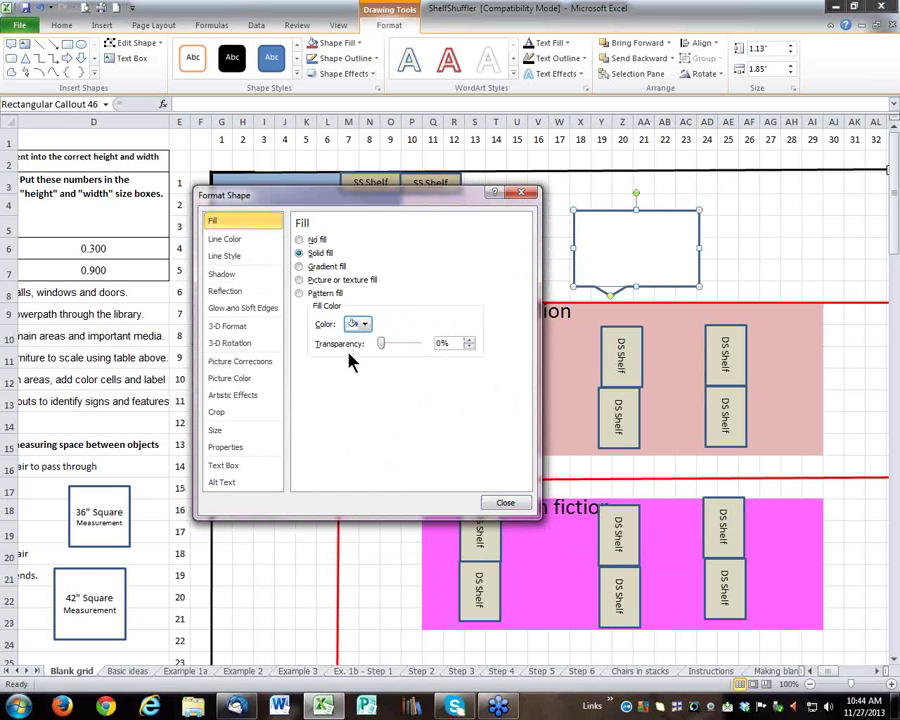
pyautogui.click(236, 241)
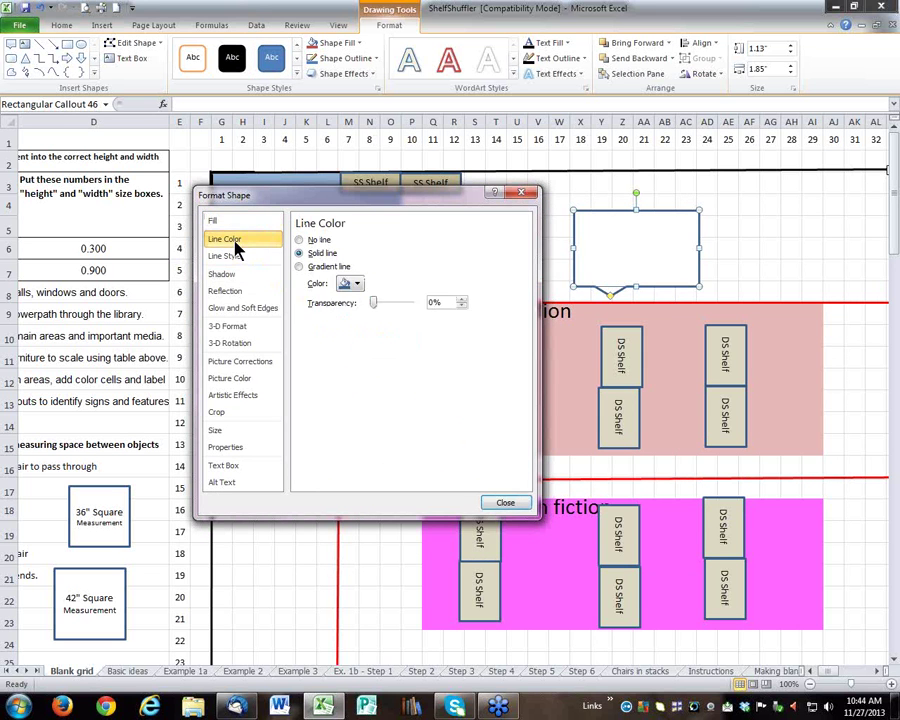
pyautogui.click(357, 285)
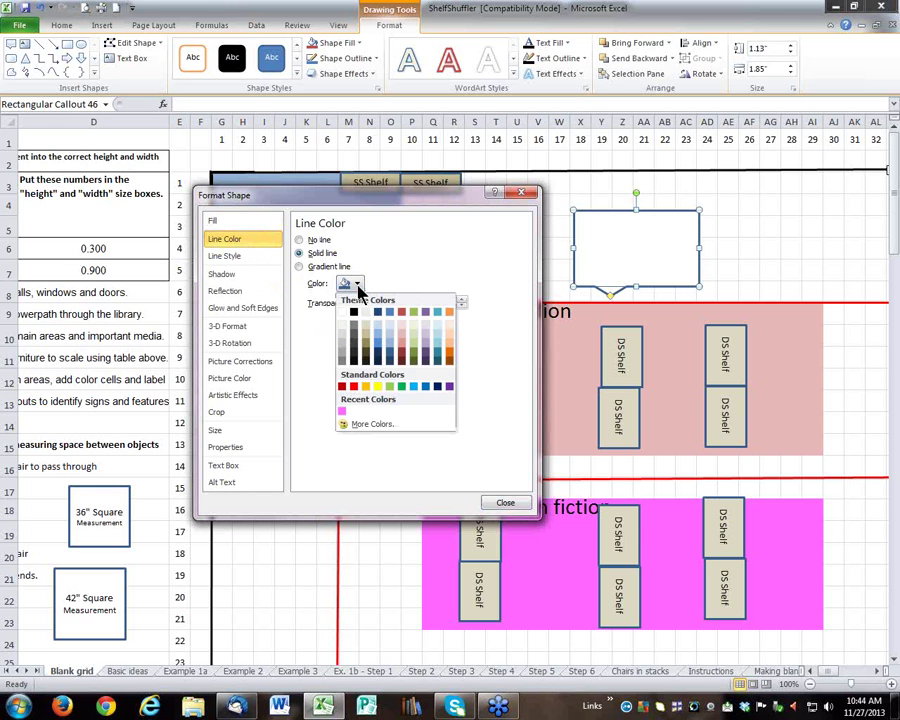
pyautogui.click(353, 388)
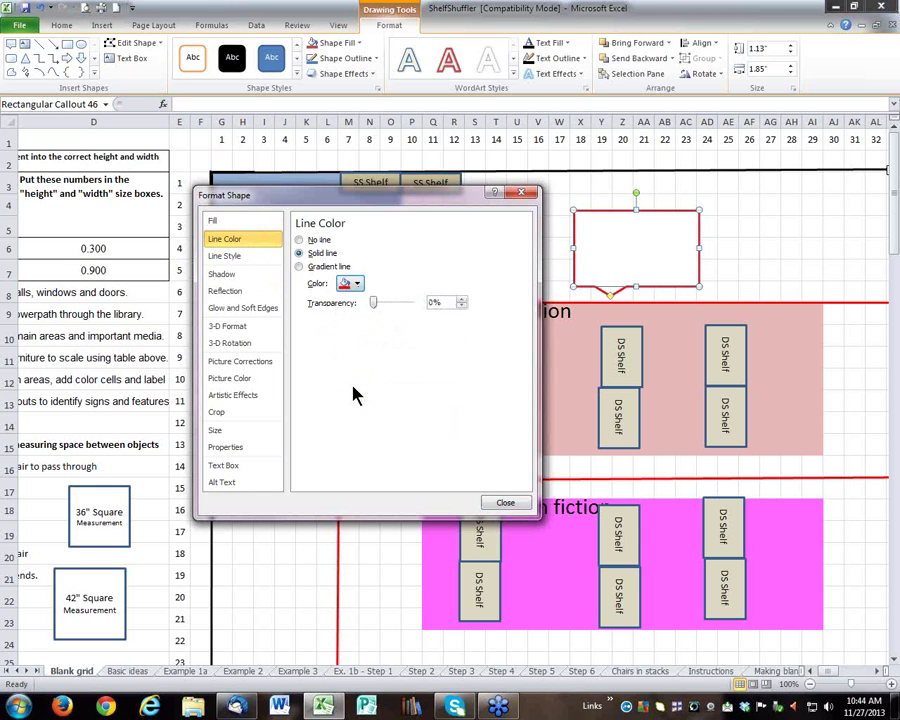
pyautogui.click(505, 505)
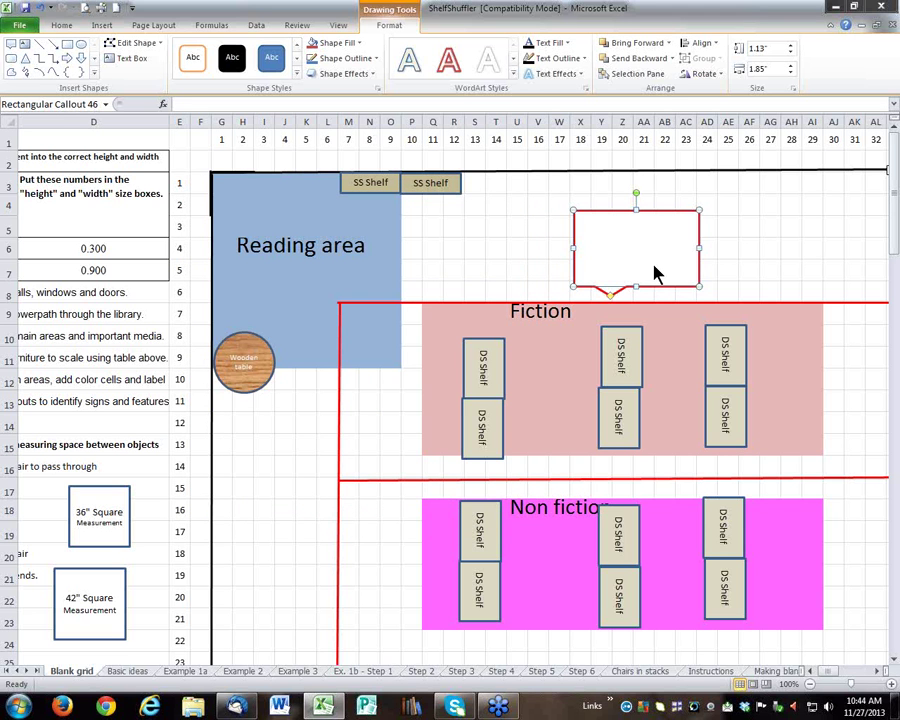
# Step: Change the callout text to 'Hanging Signs says "Fiction"' and move it above the rightmost Fiction shelf
pyautogui.rightClick(655, 273)
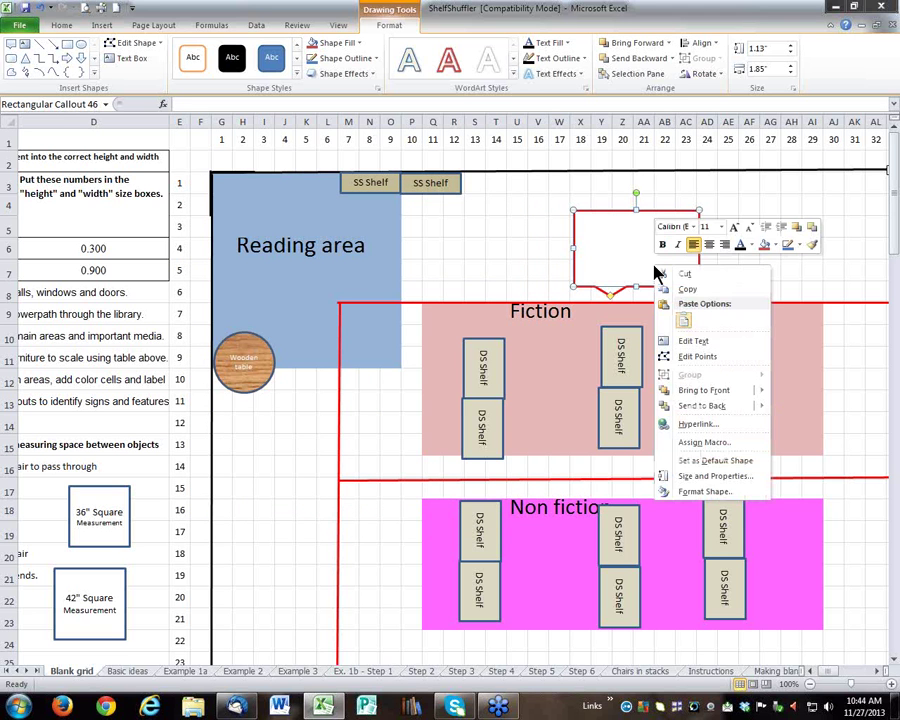
pyautogui.click(683, 344)
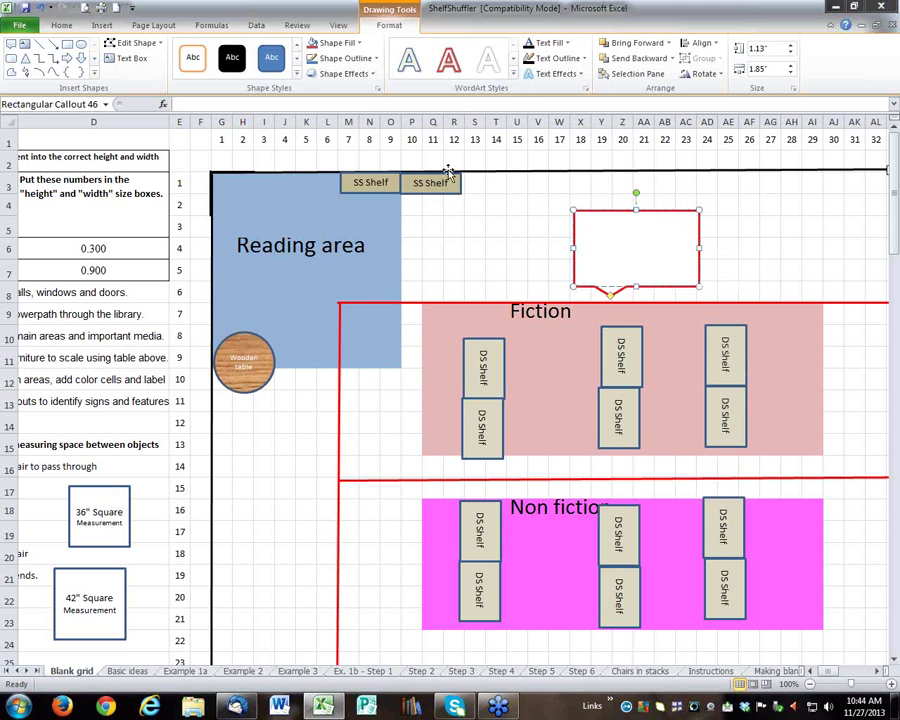
pyautogui.click(60, 27)
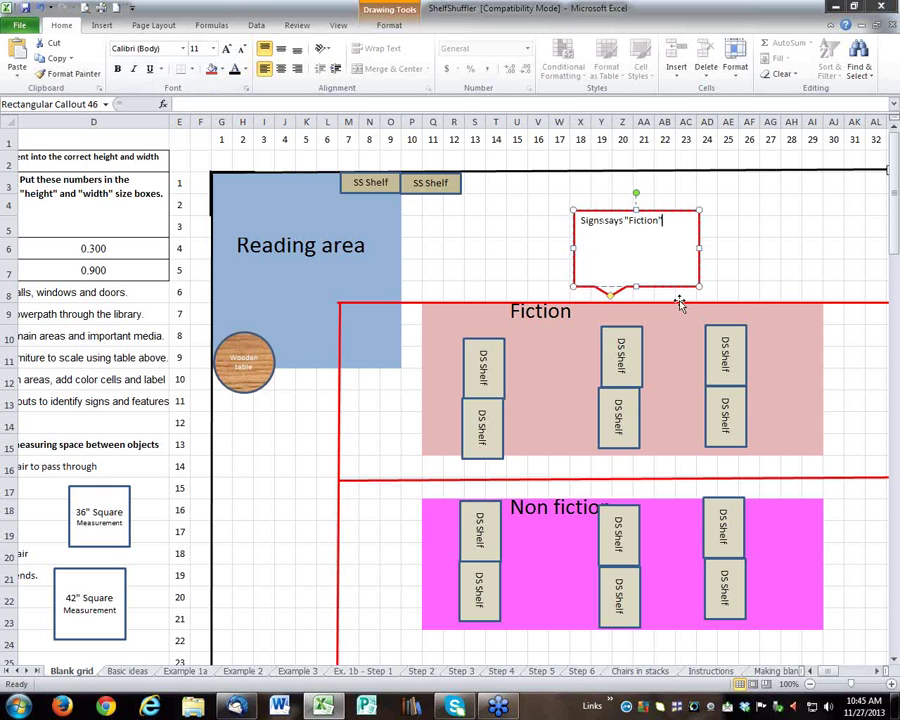
pyautogui.moveTo(635, 287); pyautogui.dragTo(633, 245)
pyautogui.click(579, 222)
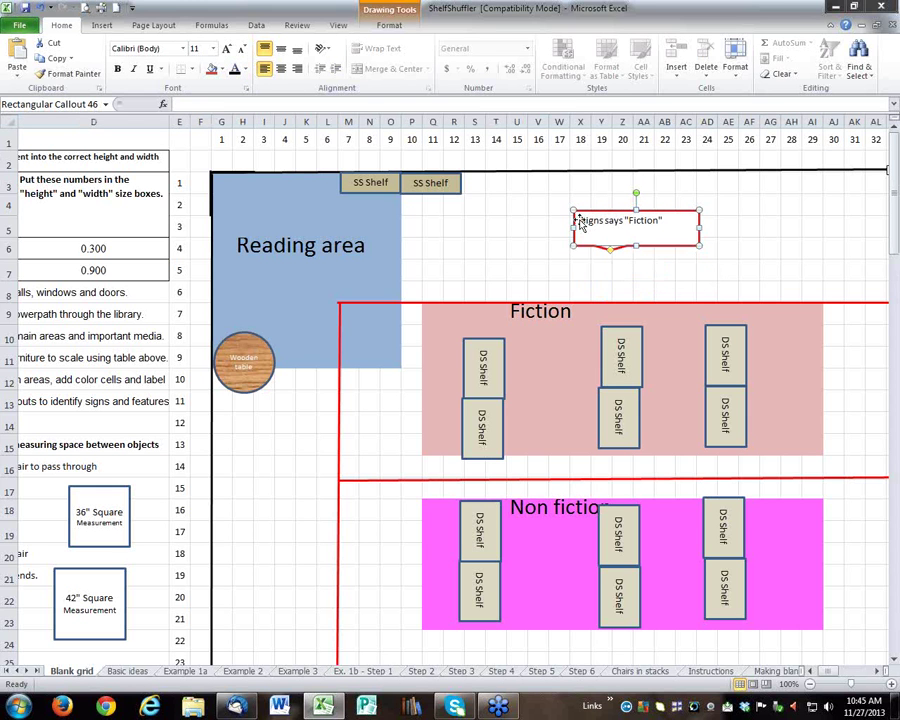
pyautogui.write('Hanging')
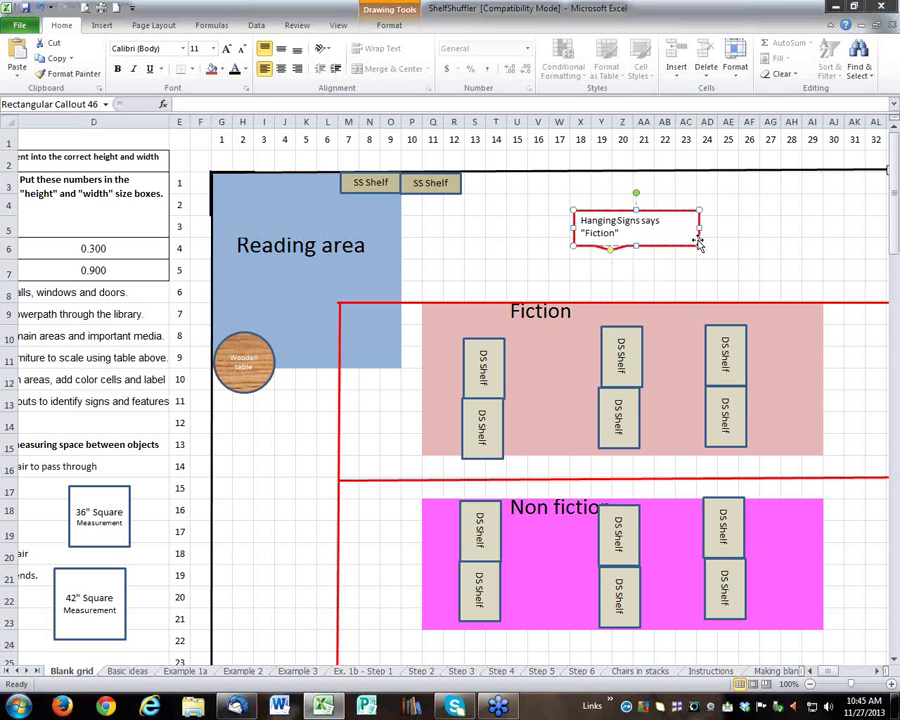
pyautogui.moveTo(700, 228); pyautogui.dragTo(732, 230)
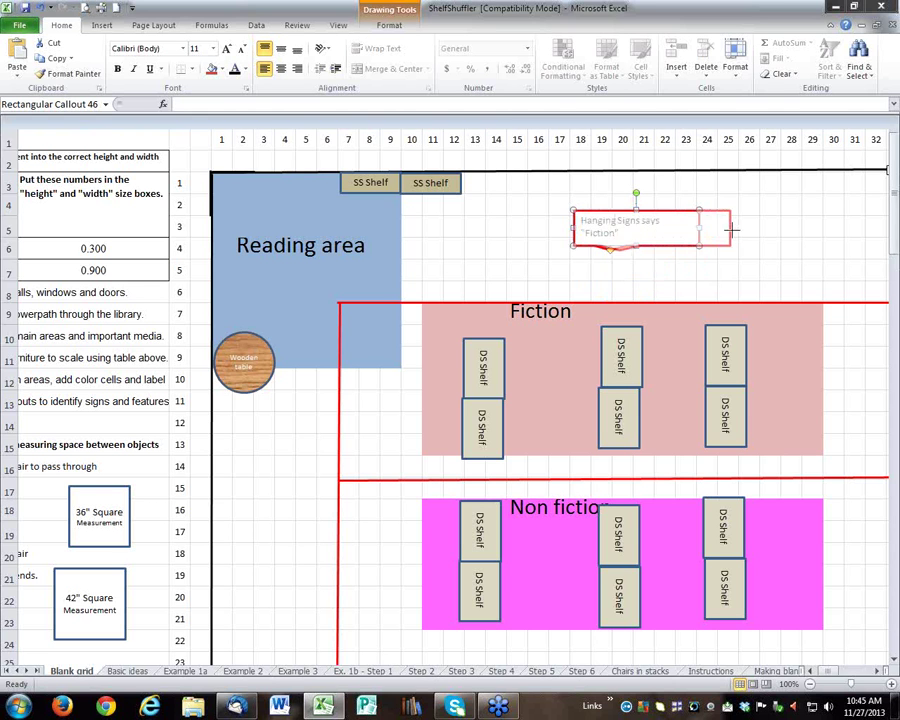
pyautogui.click(697, 238)
pyautogui.moveTo(697, 238)
pyautogui.mouseDown()
pyautogui.moveTo(713, 226)
pyautogui.moveTo(703, 227)
pyautogui.mouseUp()
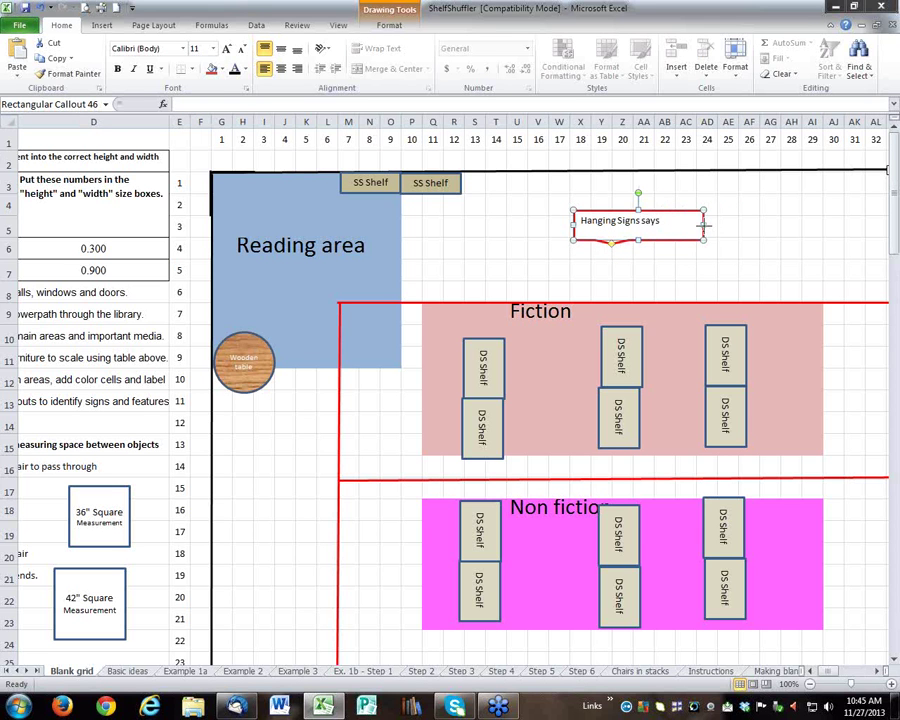
pyautogui.click(703, 225)
pyautogui.write('"Fiction"')
pyautogui.moveTo(685, 213); pyautogui.dragTo(806, 283)
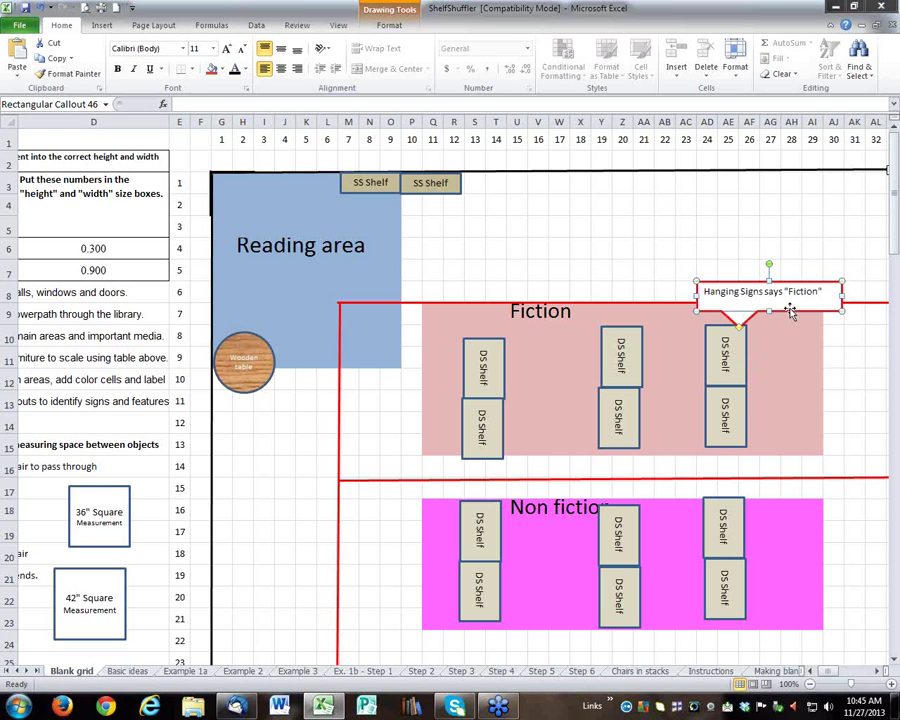
# Step: Duplicate the Fiction callout and move the copy over the Non fiction area
pyautogui.rightClick(706, 316)
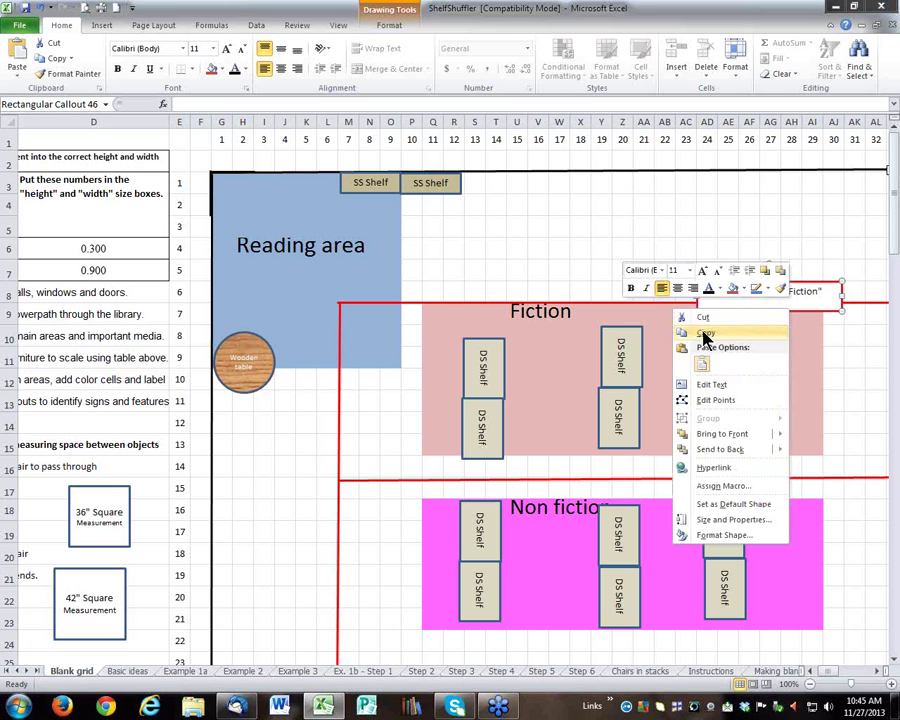
pyautogui.click(705, 333)
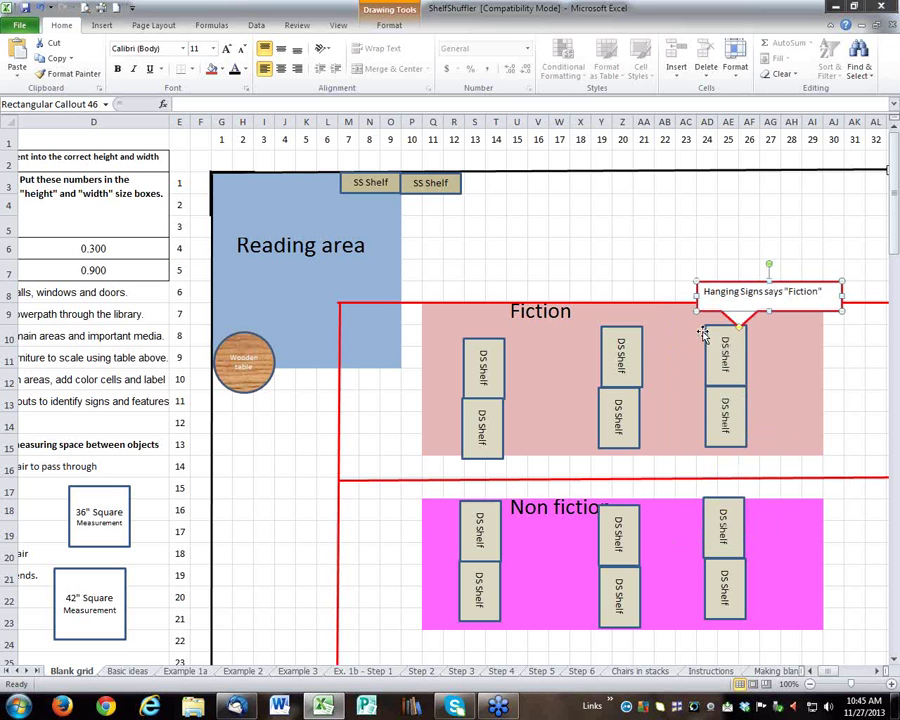
pyautogui.rightClick(766, 316)
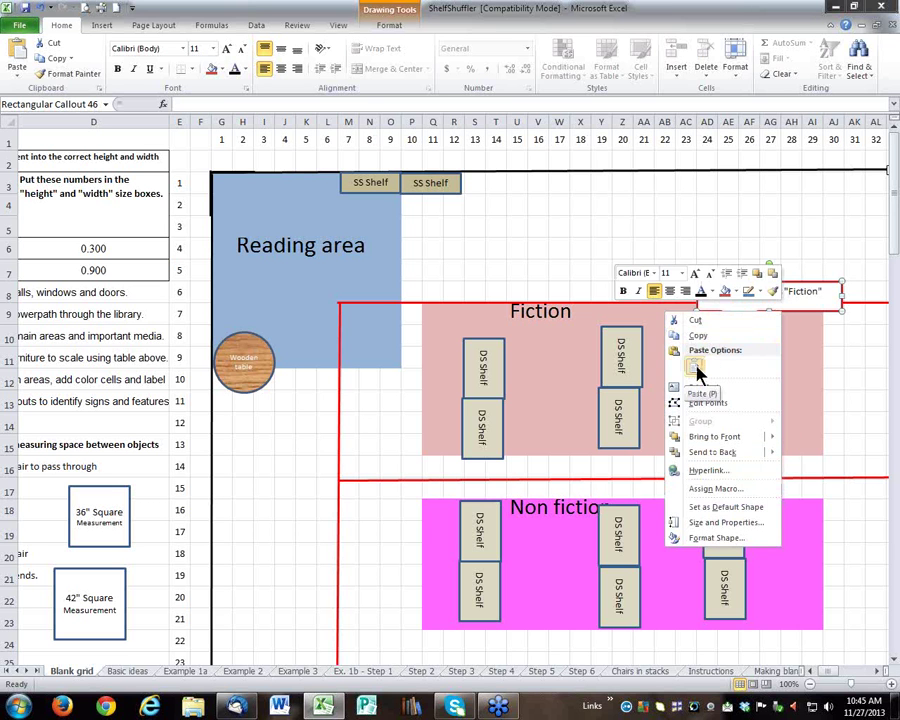
pyautogui.click(695, 368)
pyautogui.moveTo(814, 327); pyautogui.dragTo(846, 508)
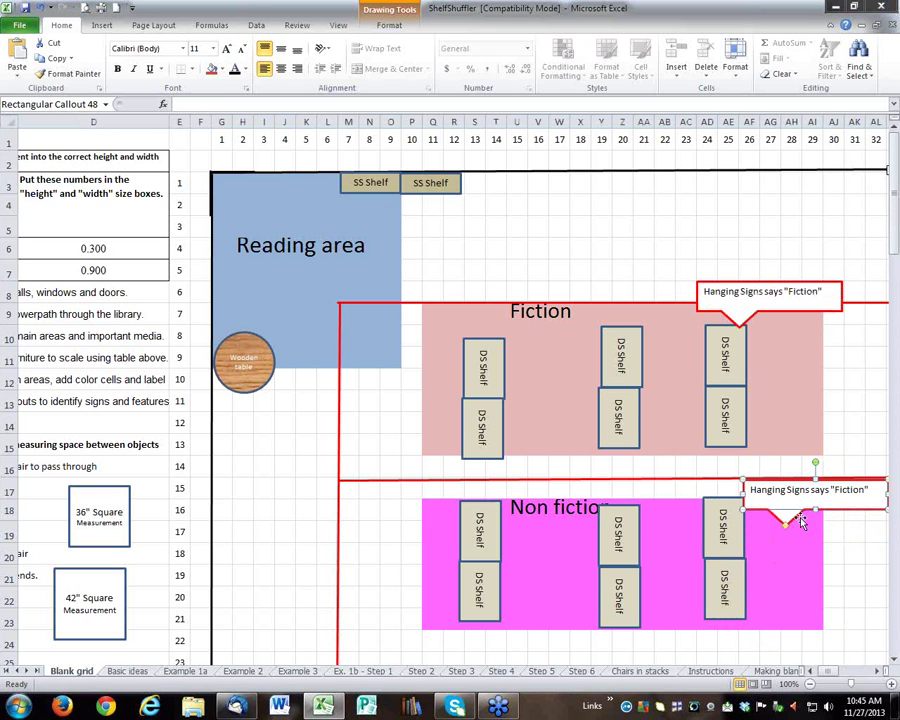
# Step: Make the copy read 'Hanging Signs says "non Fiction"', widened, its tip on the rightmost shelf
pyautogui.click(833, 490)
pyautogui.write('non')
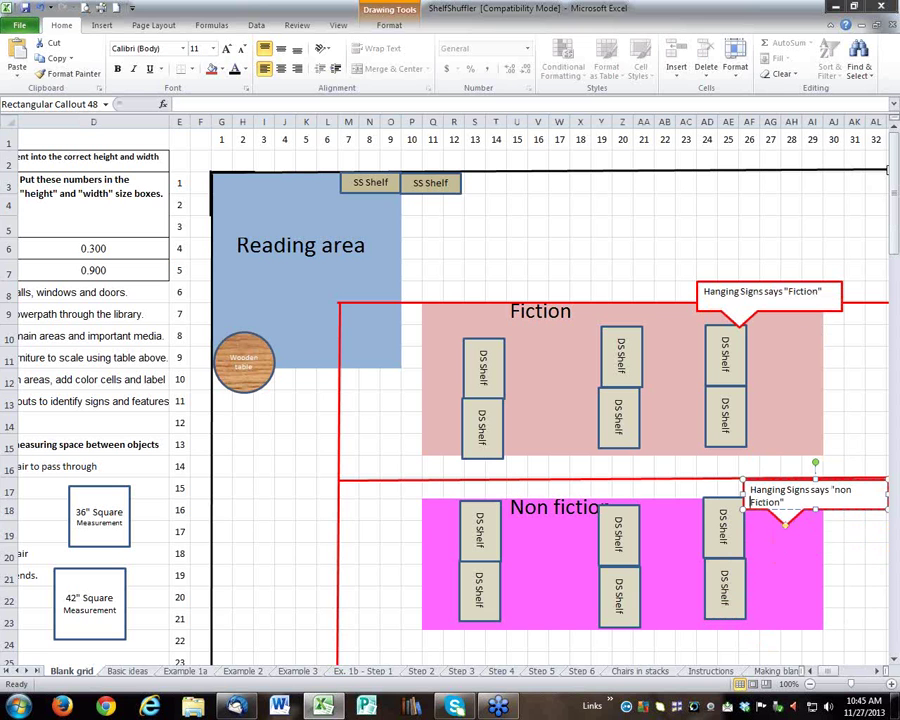
pyautogui.click(880, 672)
pyautogui.click(880, 672)
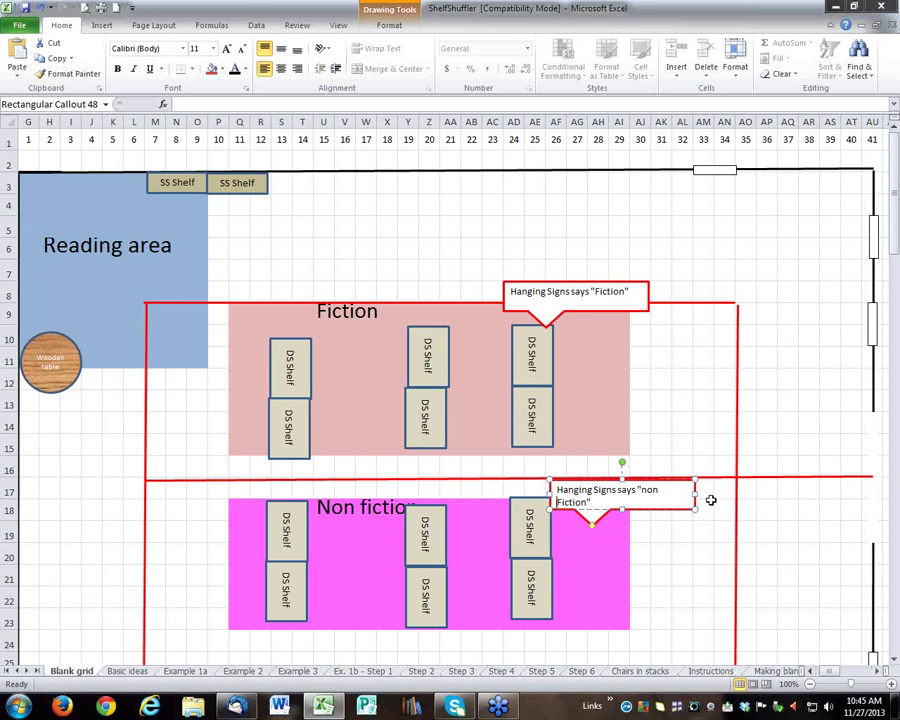
pyautogui.moveTo(701, 492)
pyautogui.mouseDown()
pyautogui.moveTo(731, 494)
pyautogui.moveTo(707, 493)
pyautogui.mouseUp()
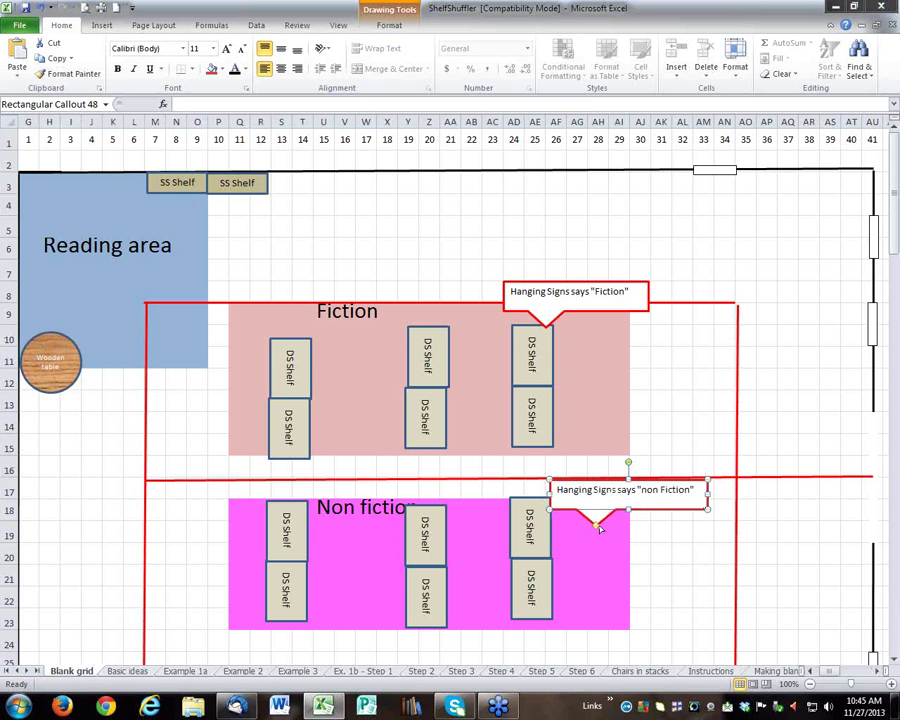
pyautogui.moveTo(595, 528); pyautogui.dragTo(552, 534)
pyautogui.scroll(-3, 733, 574)
pyautogui.scroll(2, 733, 574)
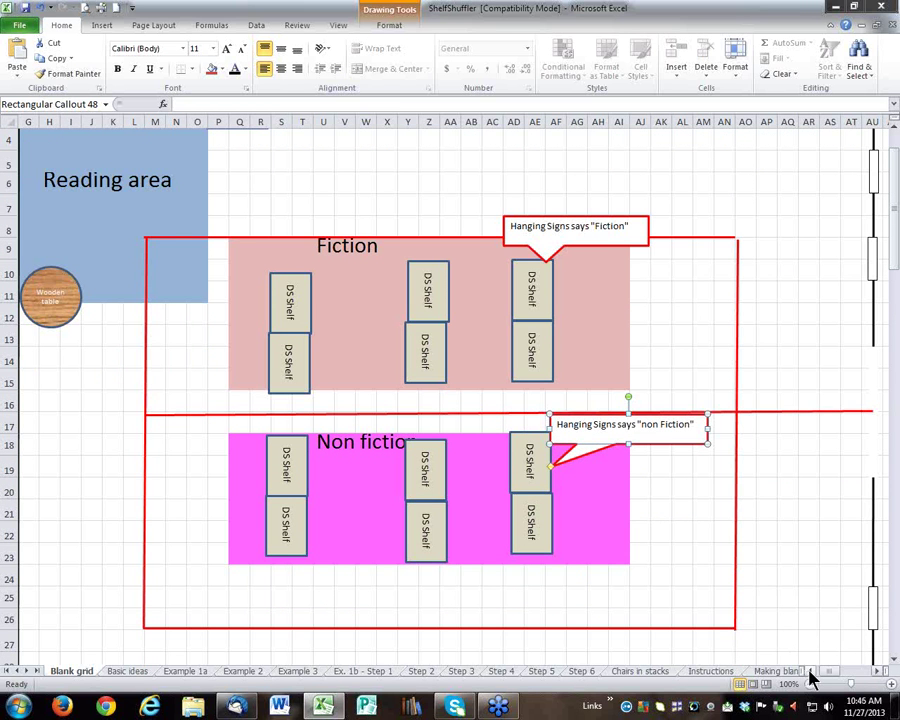
pyautogui.hscroll(-6, 812, 678)
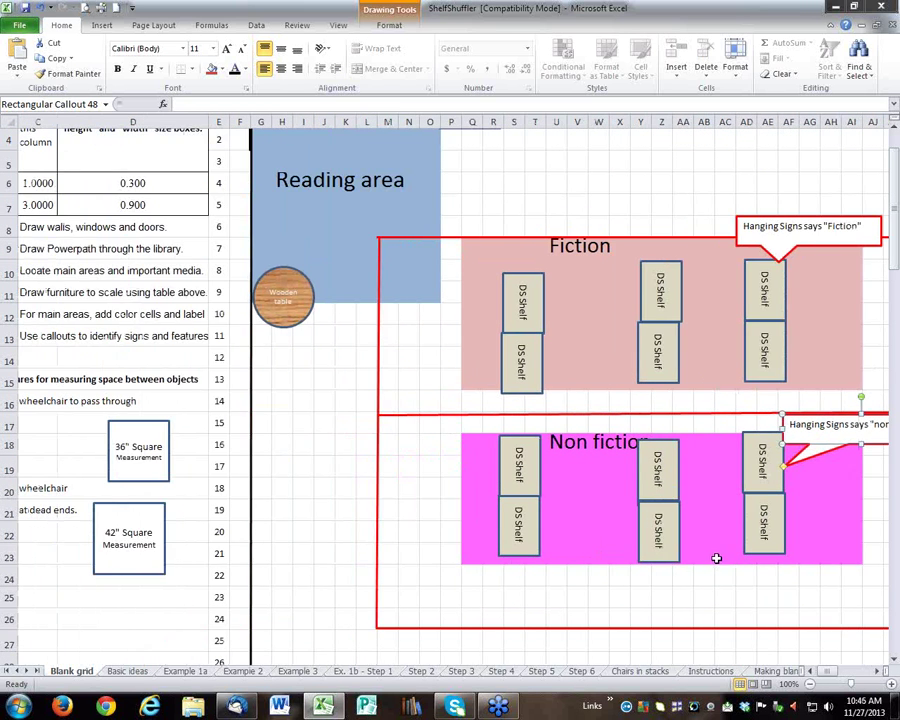
pyautogui.click(678, 345)
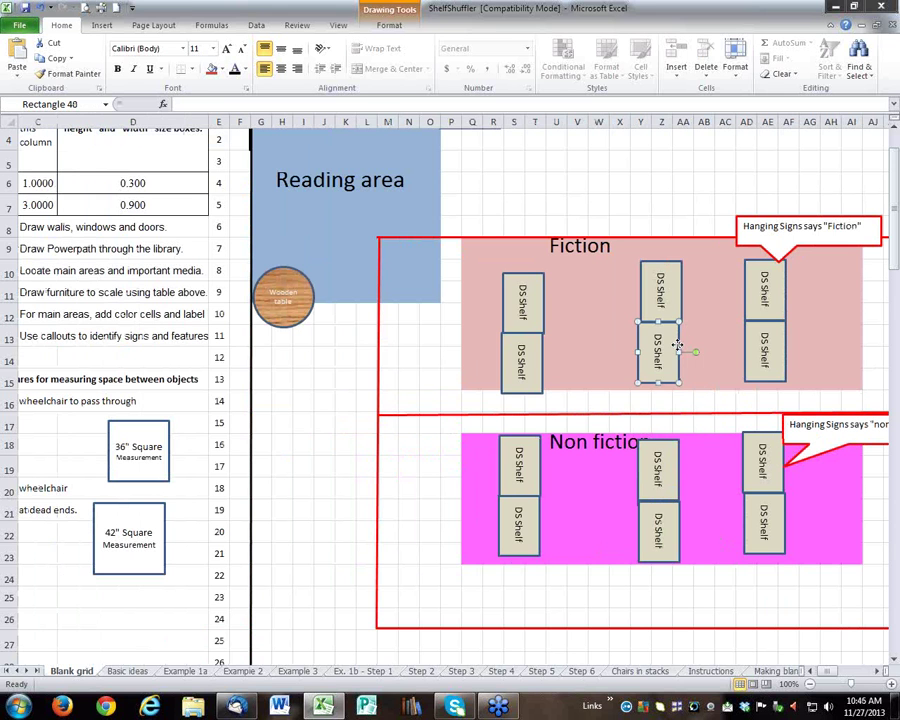
pyautogui.tripleClick(678, 345)
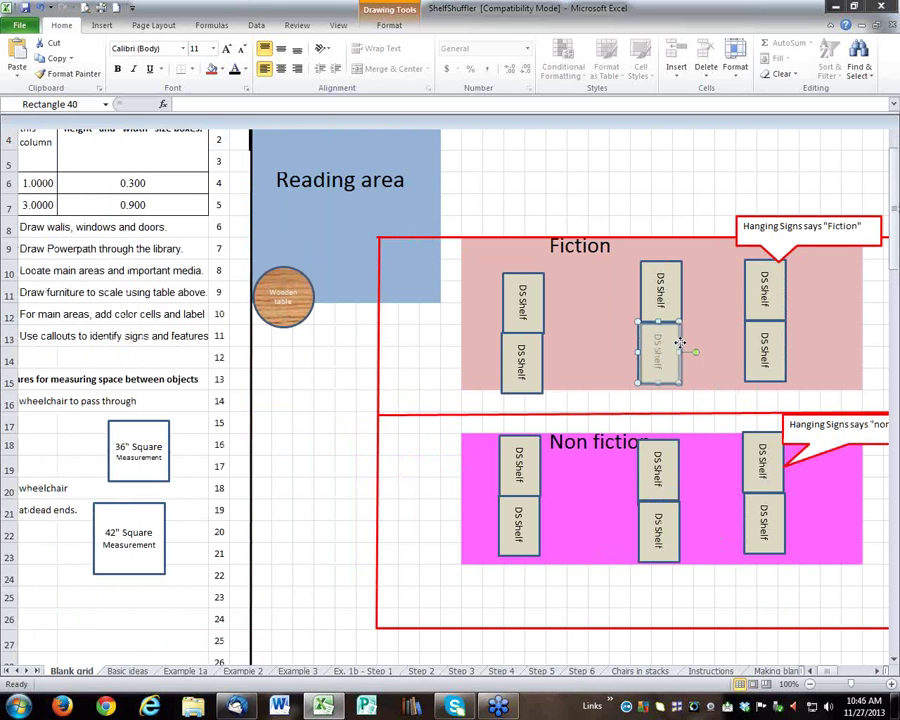
pyautogui.press('Escape')
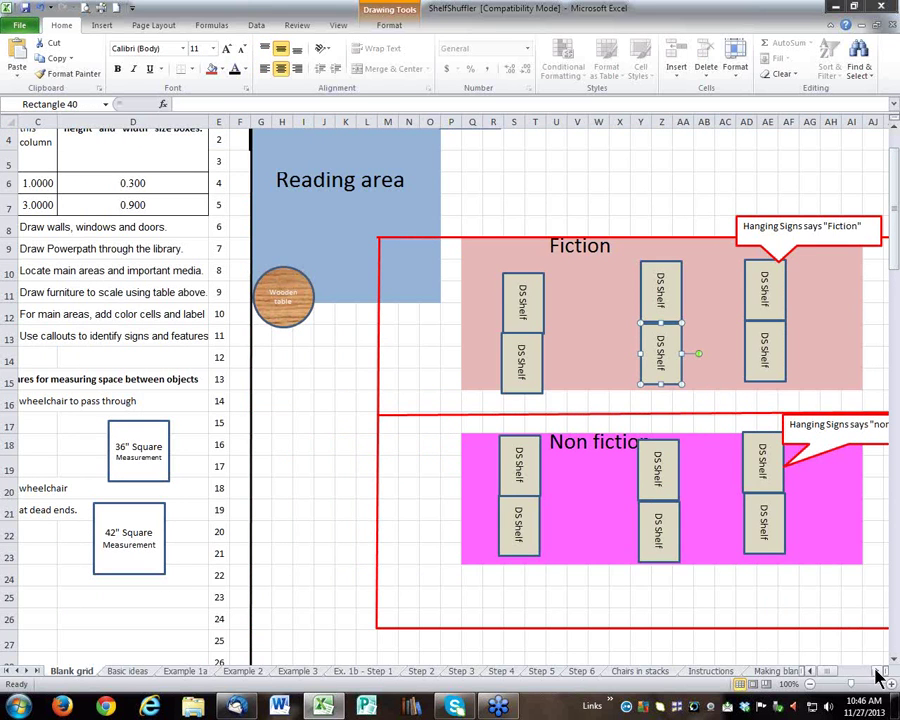
pyautogui.click(877, 671)
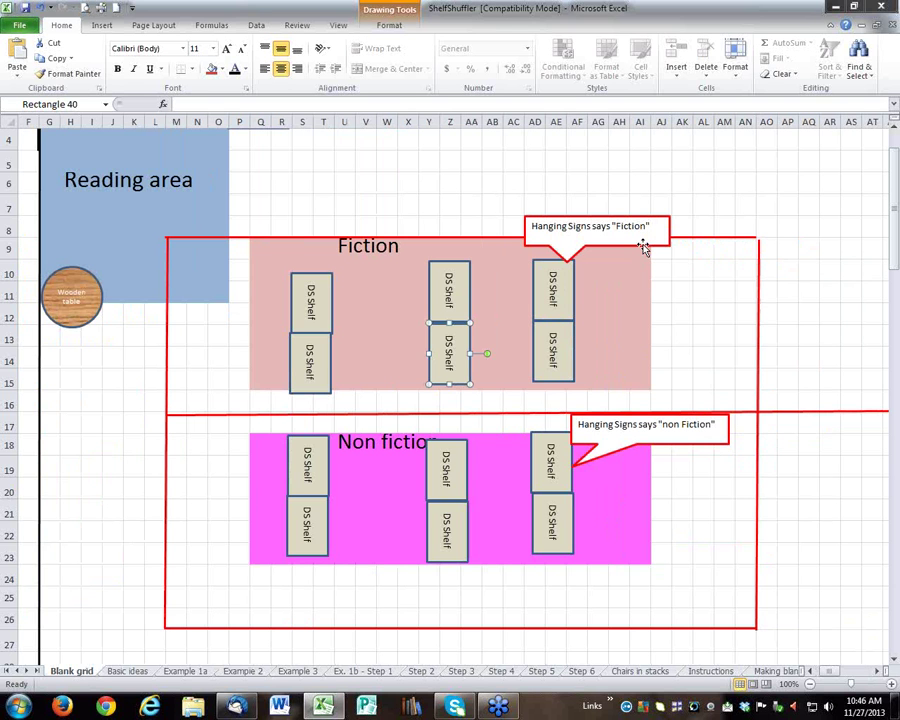
pyautogui.click(637, 278)
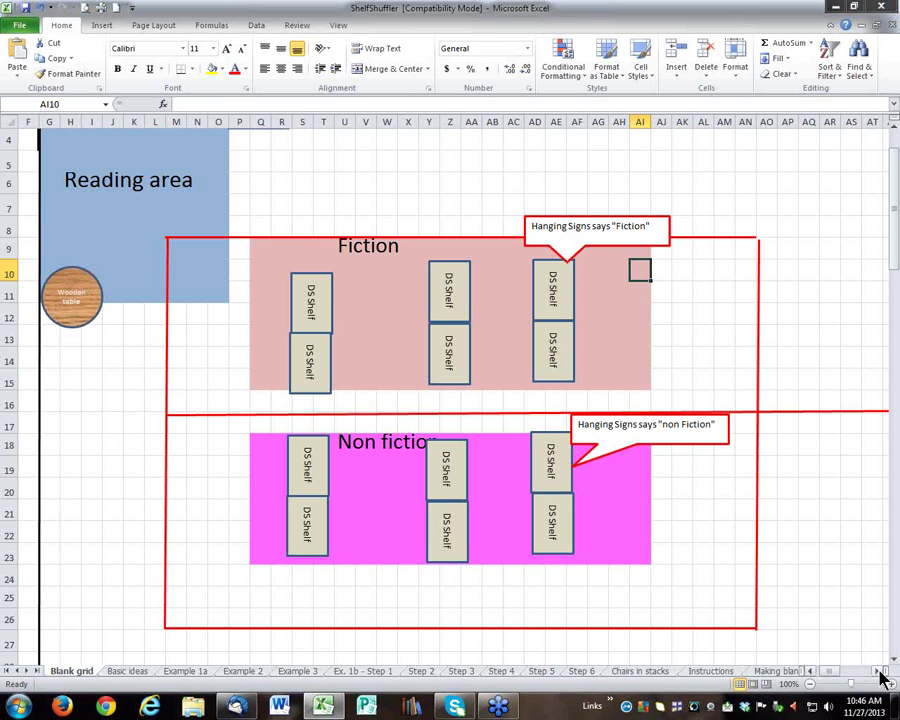
pyautogui.moveTo(882, 678); pyautogui.dragTo(882, 678)
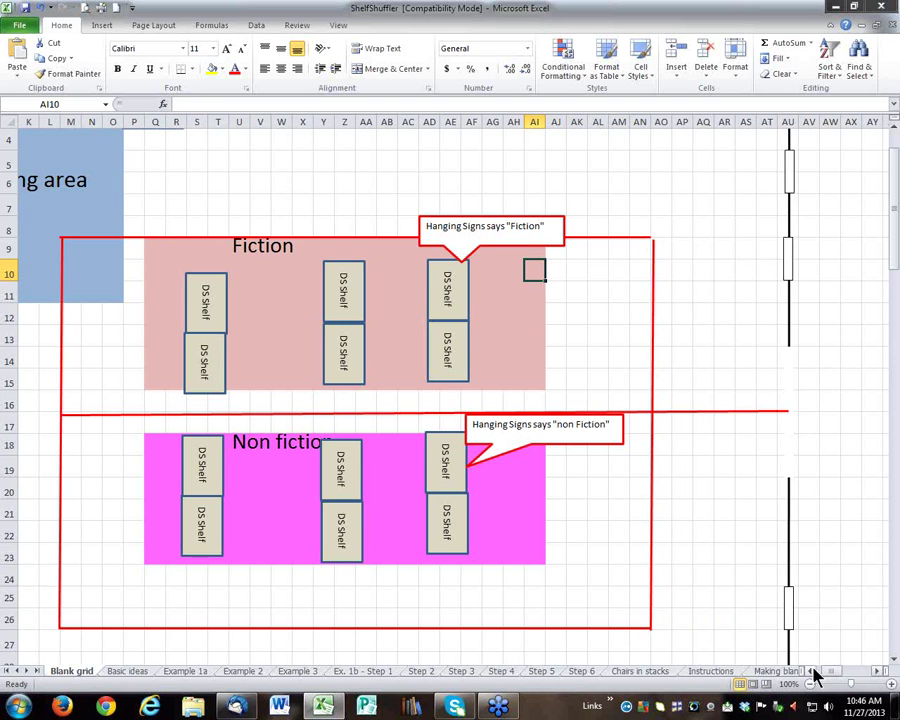
pyautogui.moveTo(813, 673); pyautogui.dragTo(813, 673)
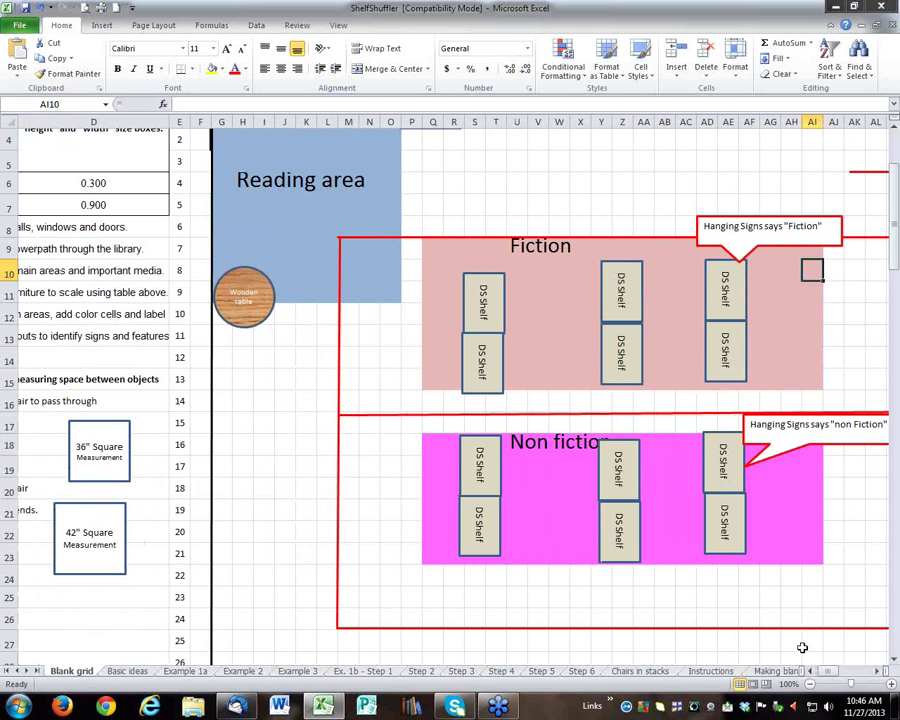
pyautogui.scroll(-1, 799, 646)
pyautogui.scroll(-1, 799, 645)
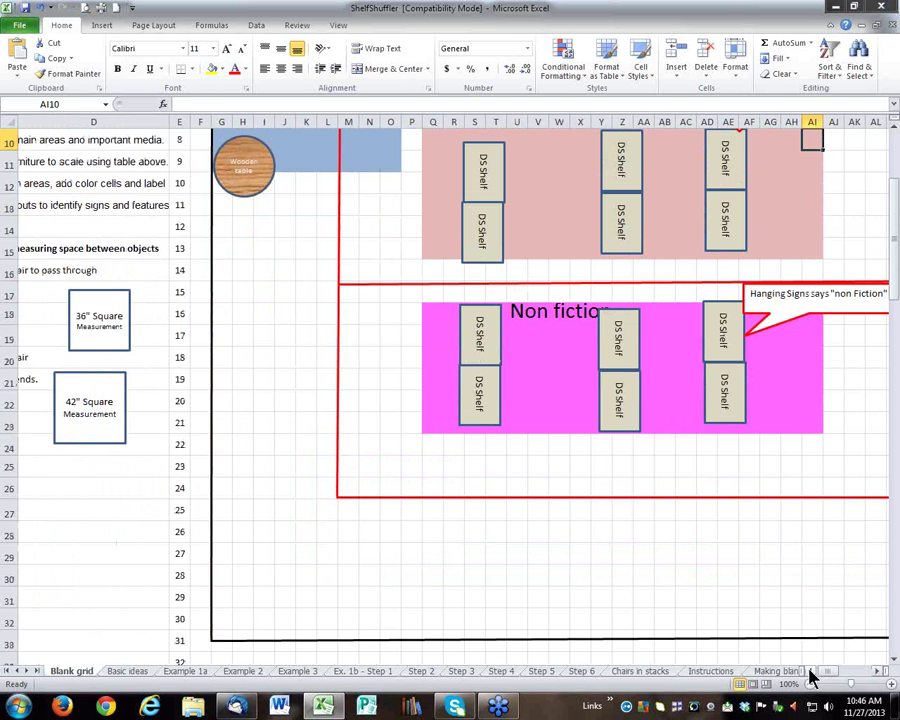
pyautogui.click(812, 678)
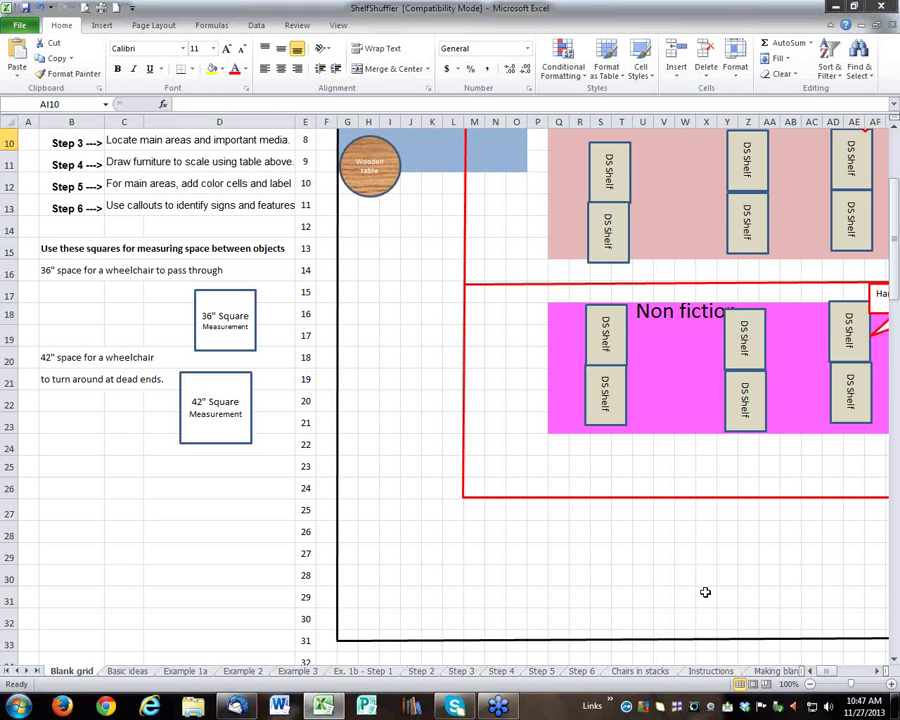
# Step: Create a copy of the Blank grid sheet placed before Basic ideas
pyautogui.rightClick(68, 679)
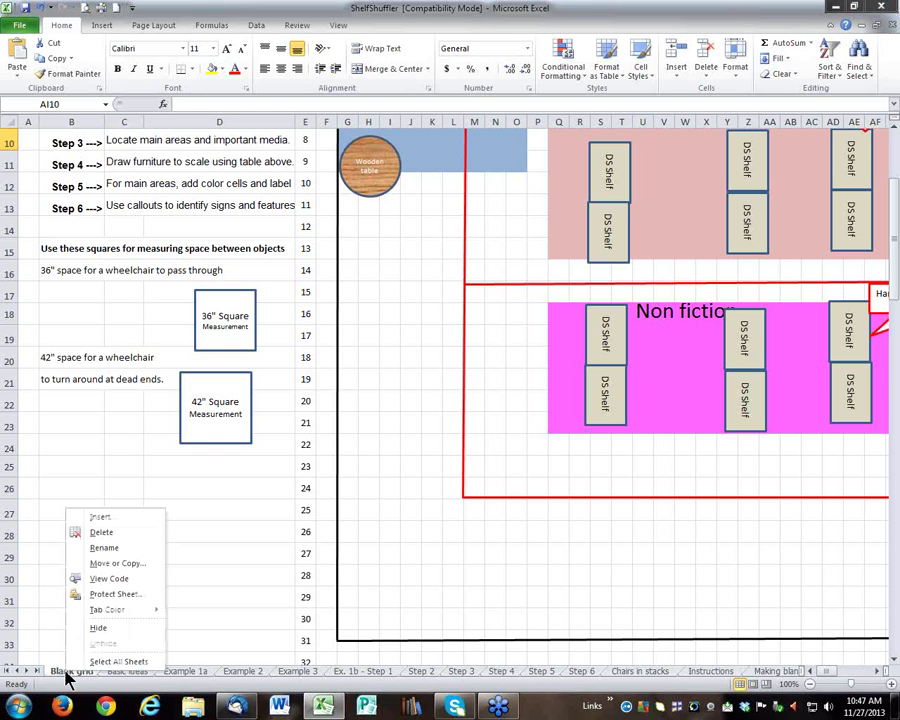
pyautogui.click(115, 563)
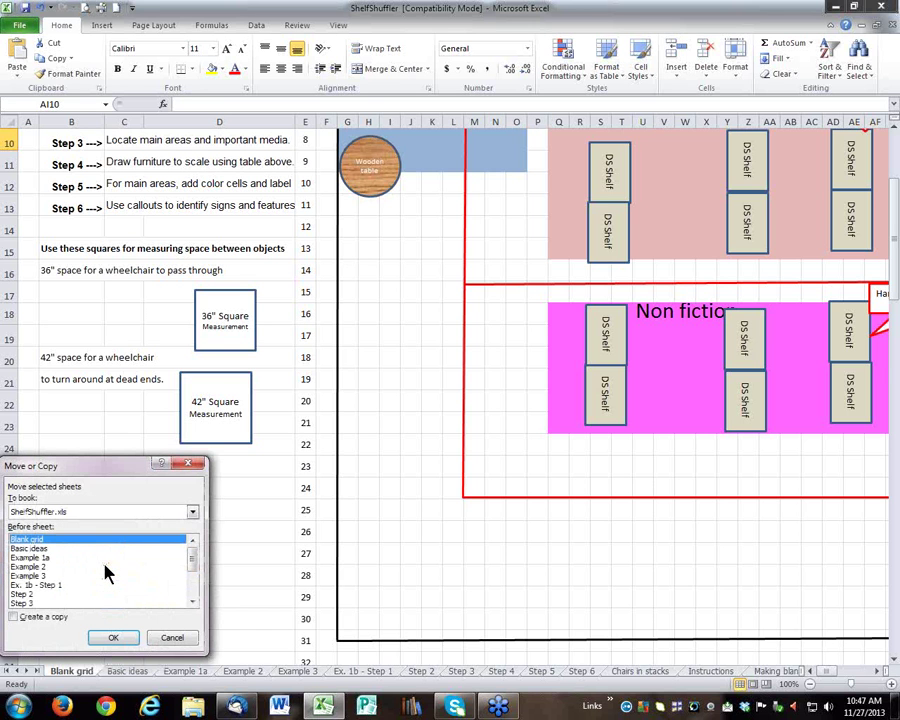
pyautogui.click(30, 548)
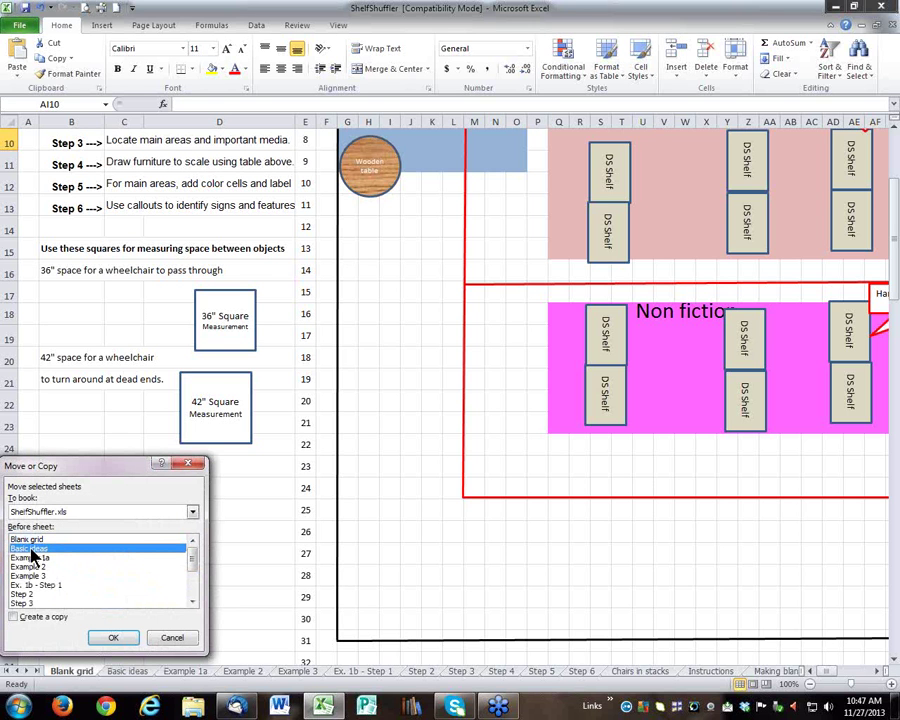
pyautogui.click(13, 616)
pyautogui.click(112, 637)
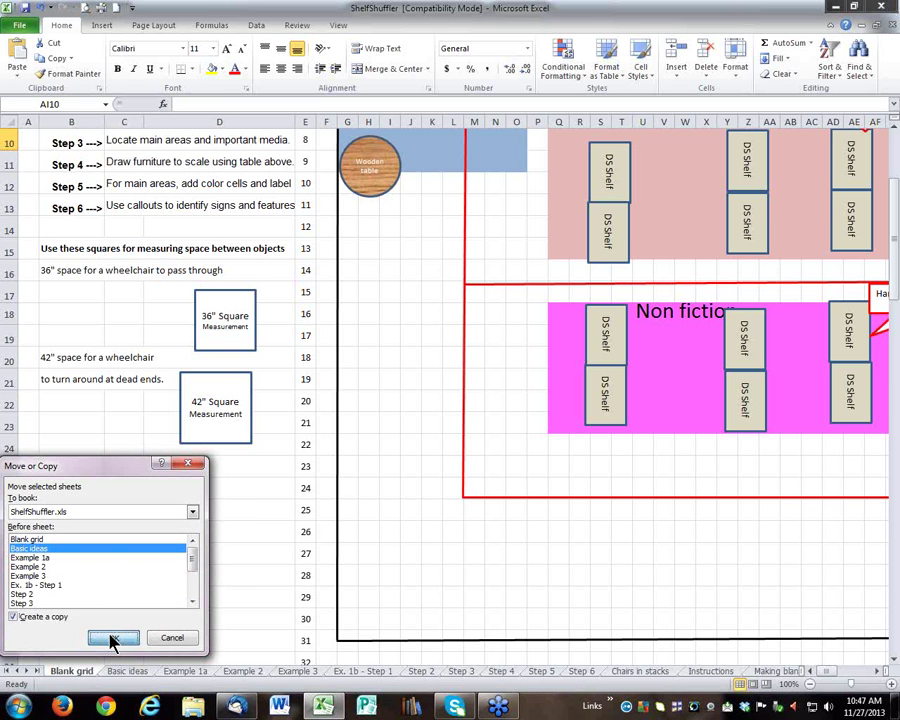
pyautogui.click(76, 669)
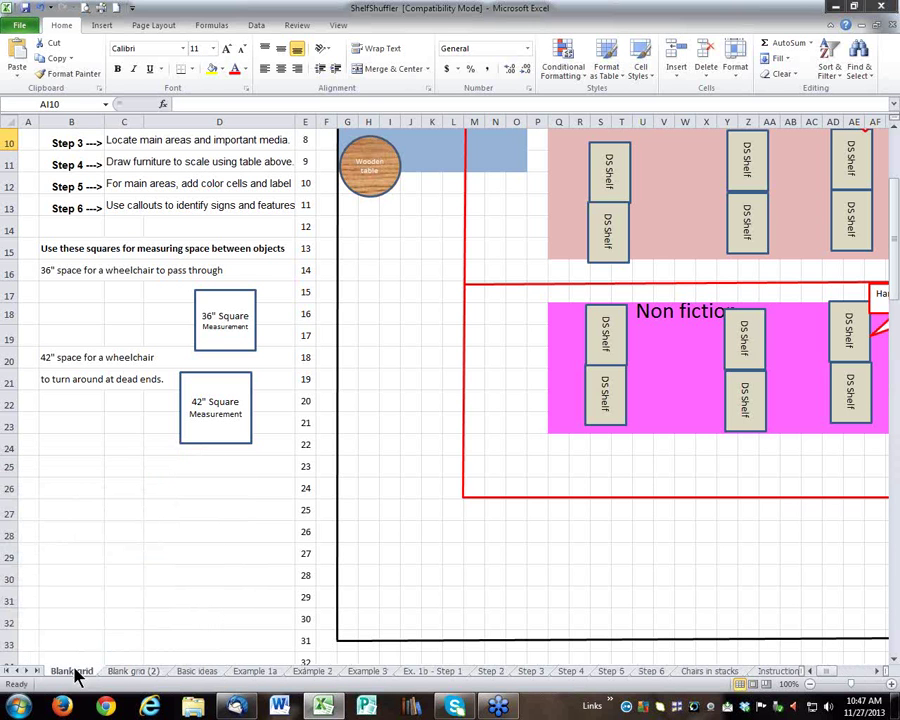
pyautogui.click(132, 673)
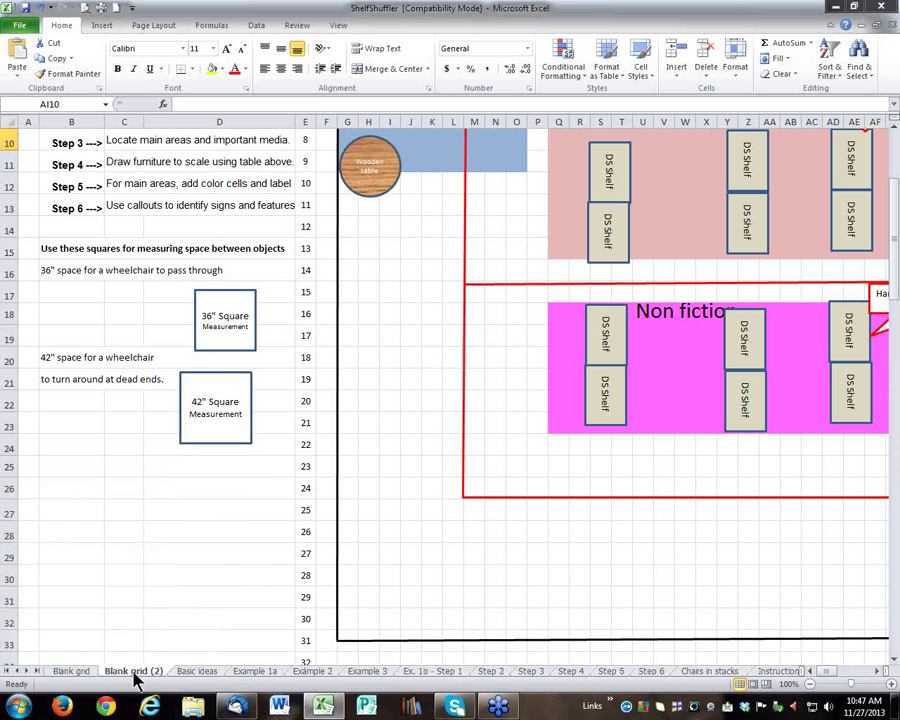
# Step: Rename the Blank grid (2) sheet to 'alternative 2'
pyautogui.rightClick(135, 671)
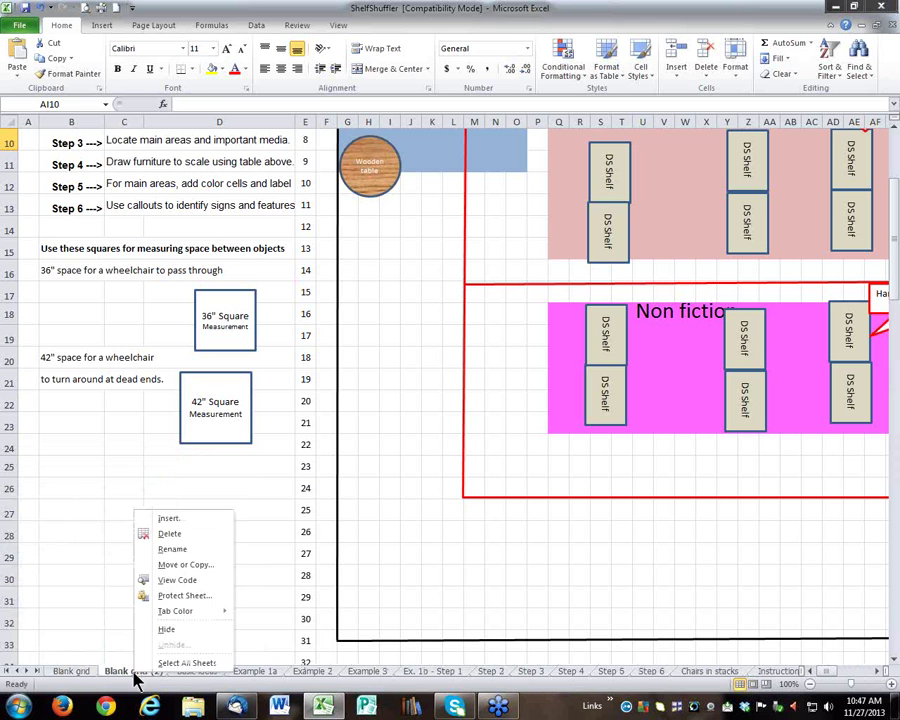
pyautogui.click(170, 552)
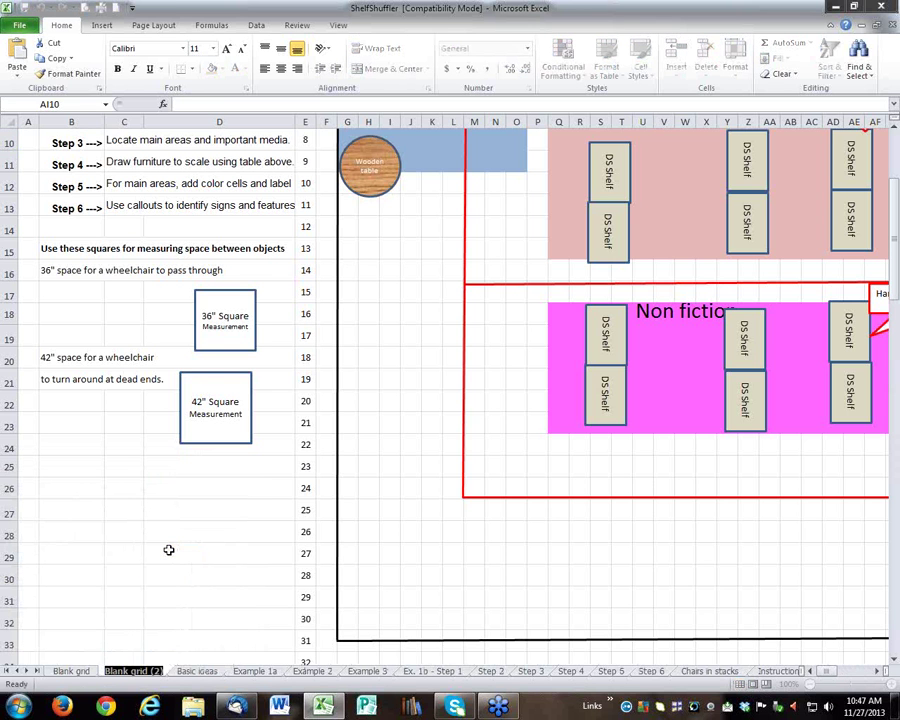
pyautogui.write('alternat')
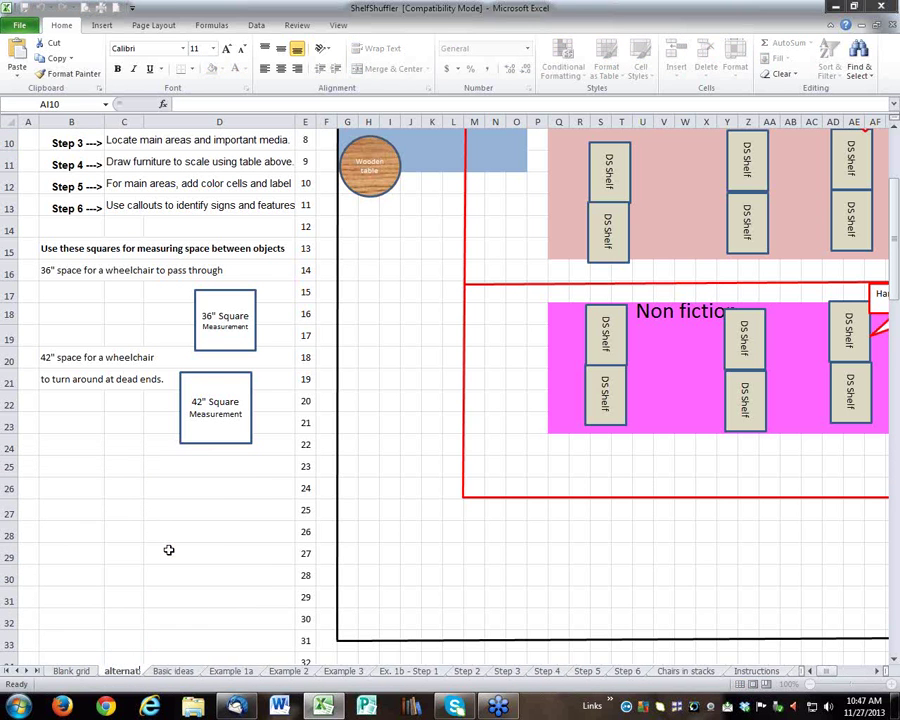
pyautogui.write('ive 2')
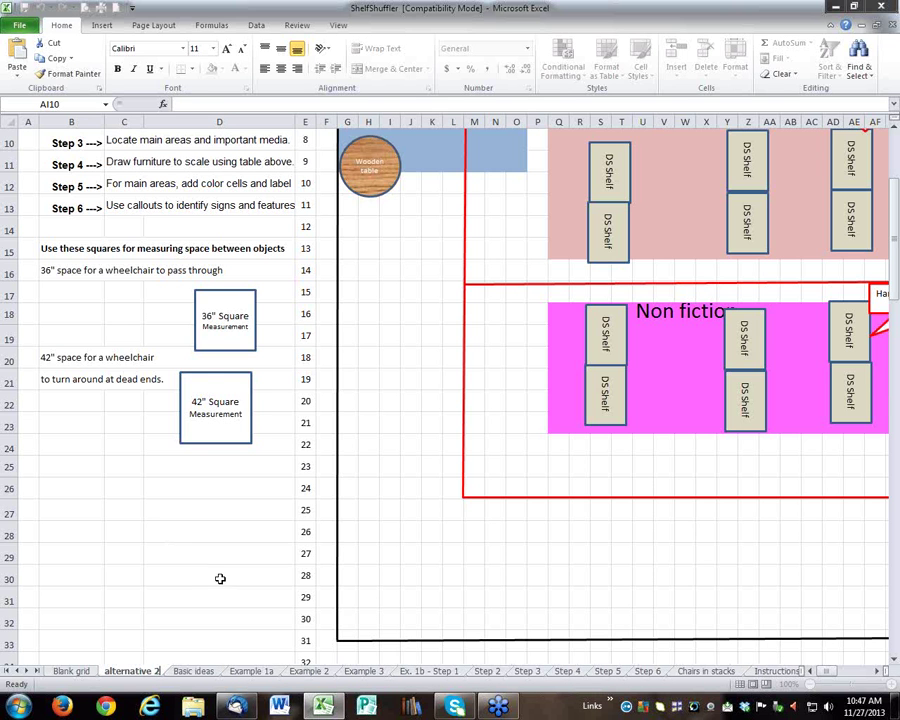
pyautogui.click(220, 578)
# Step: Rotate both right-hand DS Shelf rectangles in Fiction to horizontal, side by side
pyautogui.scroll(1, 683, 538)
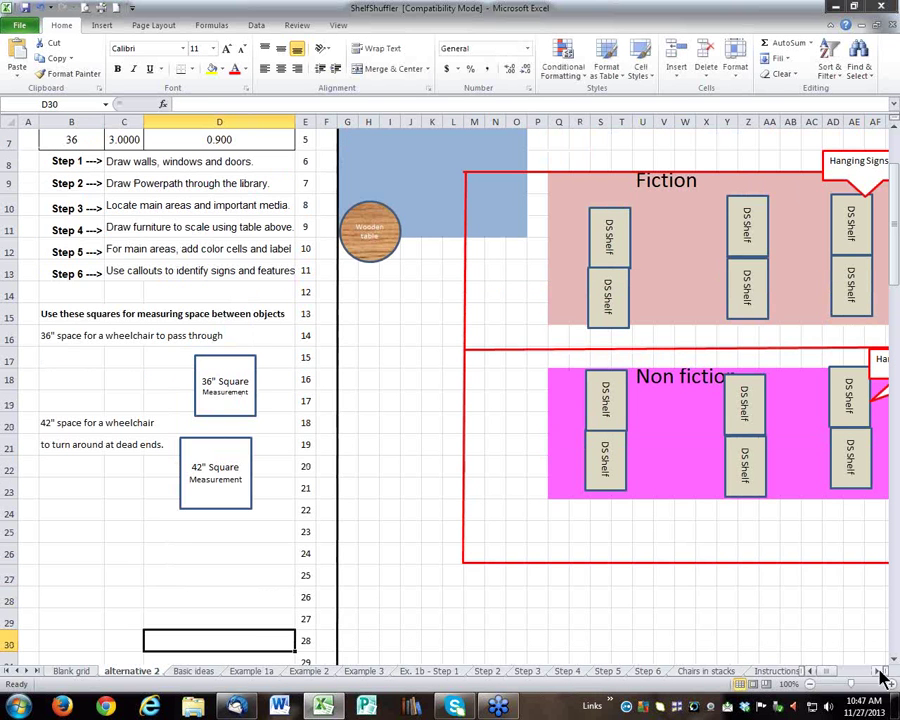
pyautogui.click(876, 672)
pyautogui.hscroll(2, 810, 506)
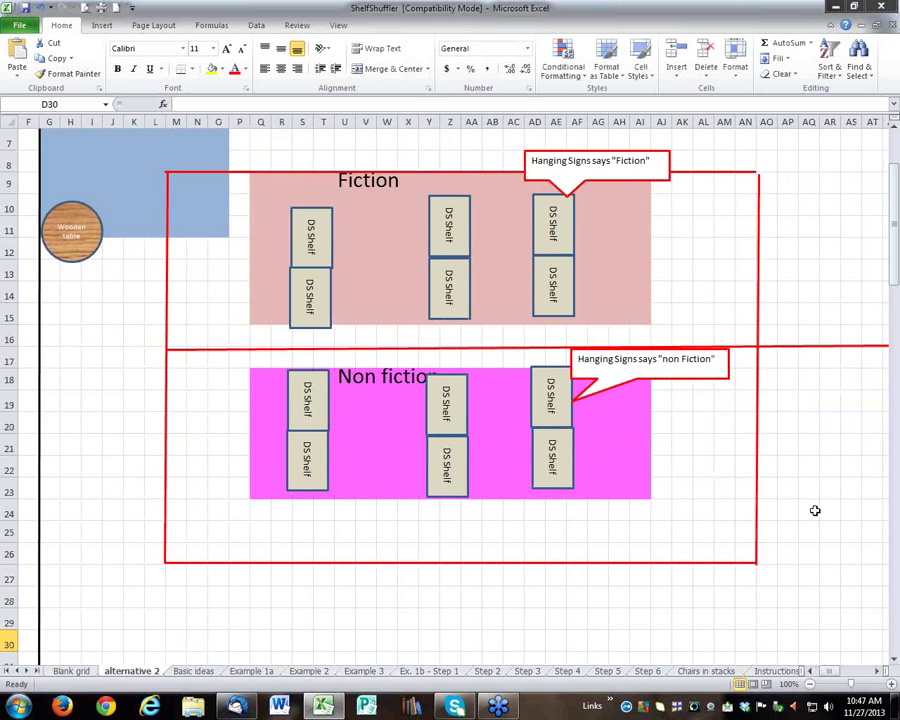
pyautogui.scroll(2, 810, 506)
pyautogui.click(572, 358)
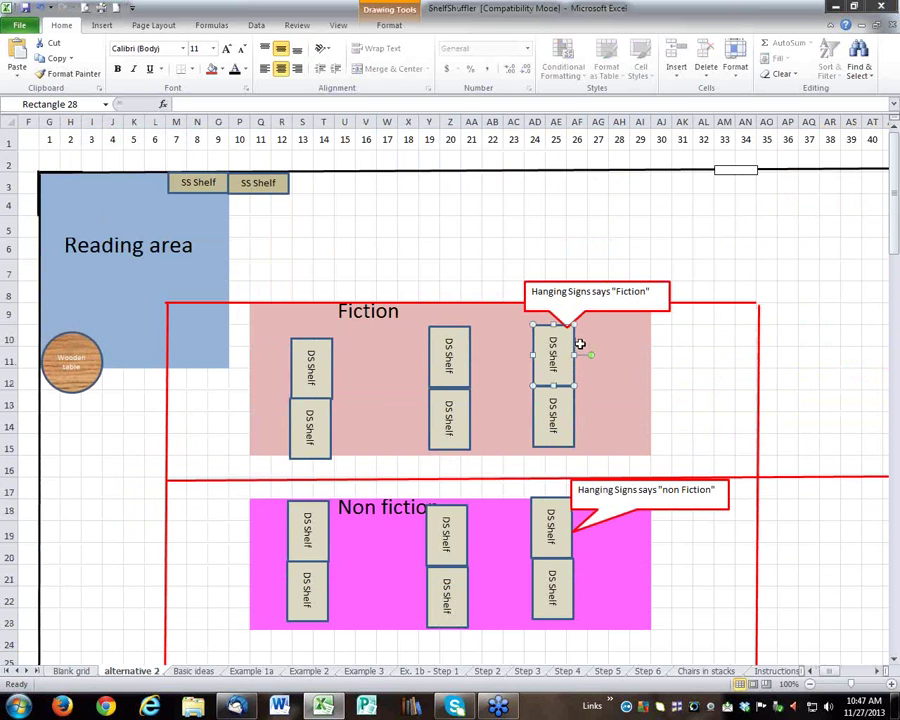
pyautogui.moveTo(591, 358); pyautogui.dragTo(557, 334)
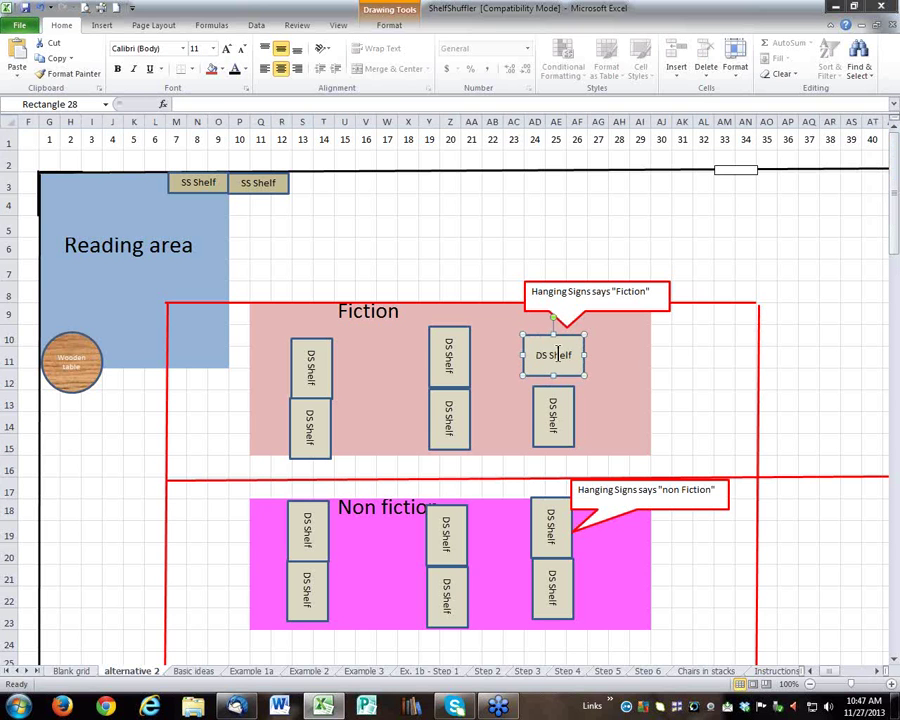
pyautogui.click(563, 398)
pyautogui.moveTo(595, 415); pyautogui.dragTo(557, 378)
pyautogui.moveTo(564, 394); pyautogui.dragTo(628, 333)
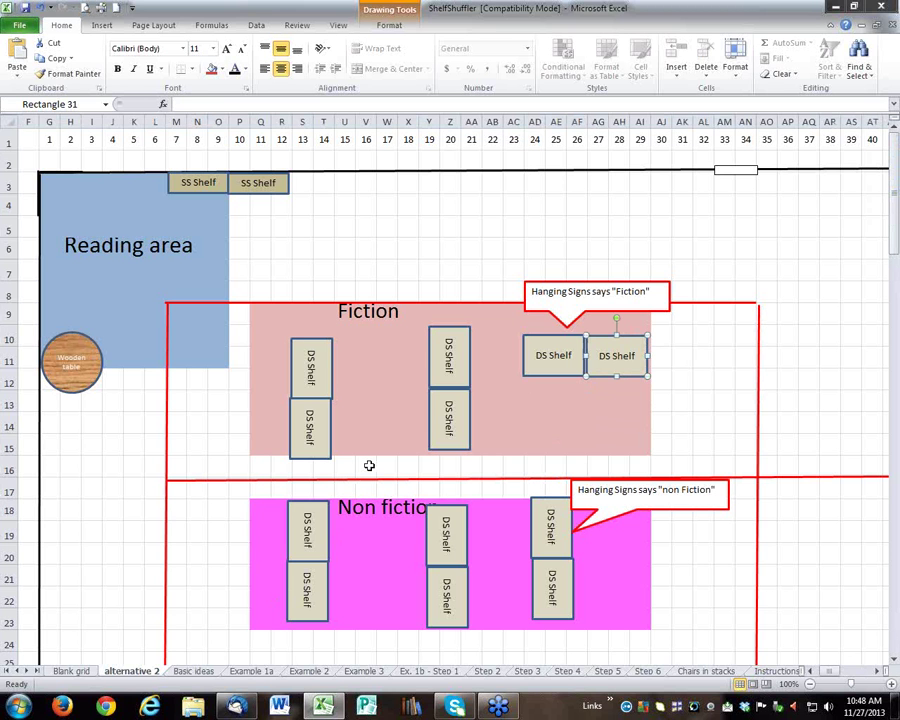
pyautogui.scroll(-1, 369, 465)
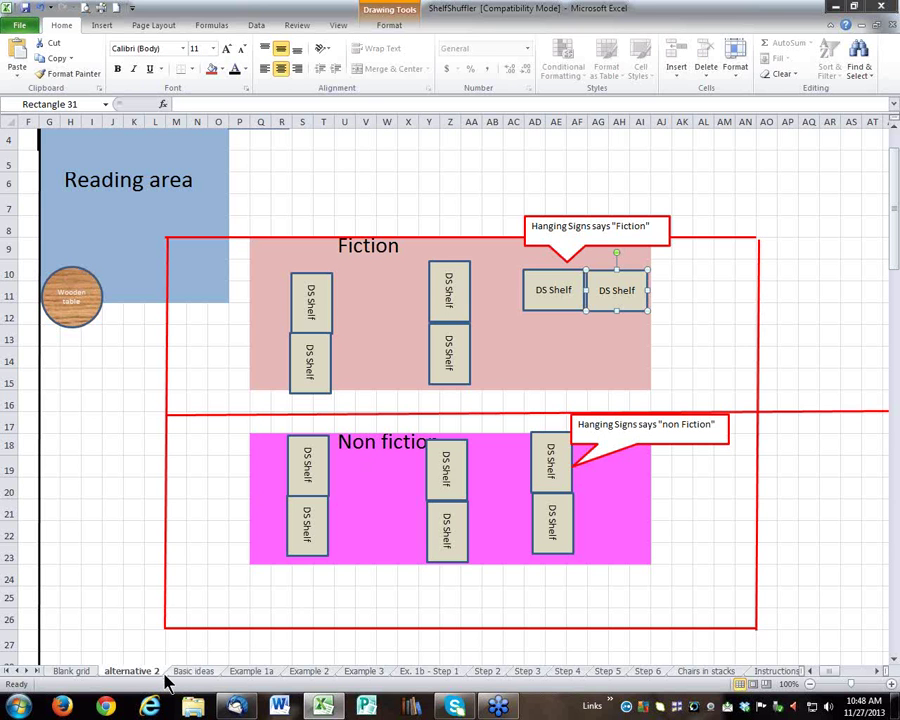
# Step: Return to the Blank grid sheet and scroll back up to row 1
pyautogui.click(64, 672)
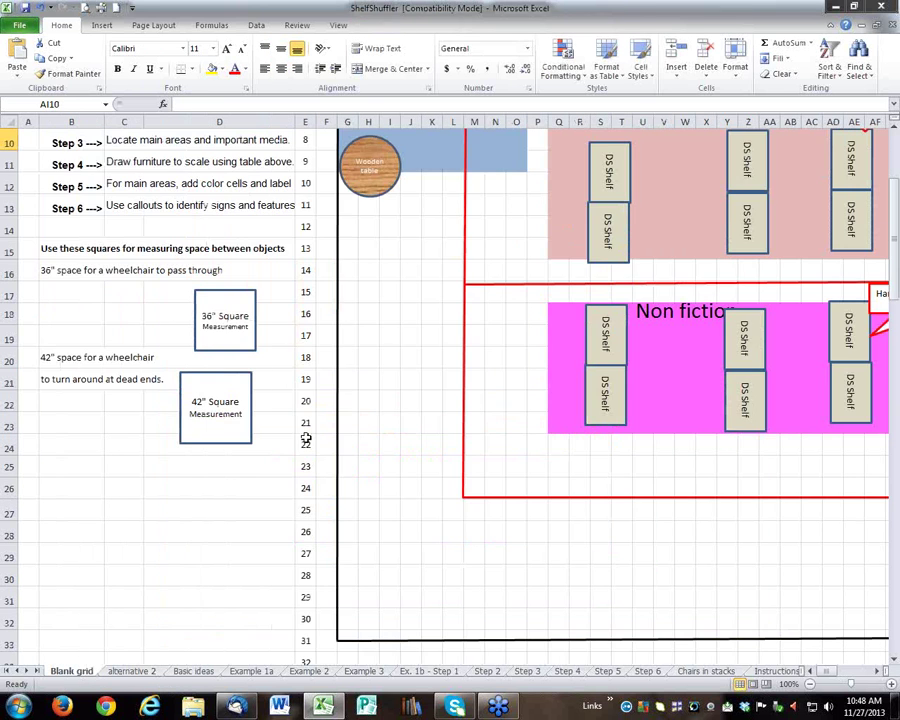
pyautogui.scroll(3, 306, 438)
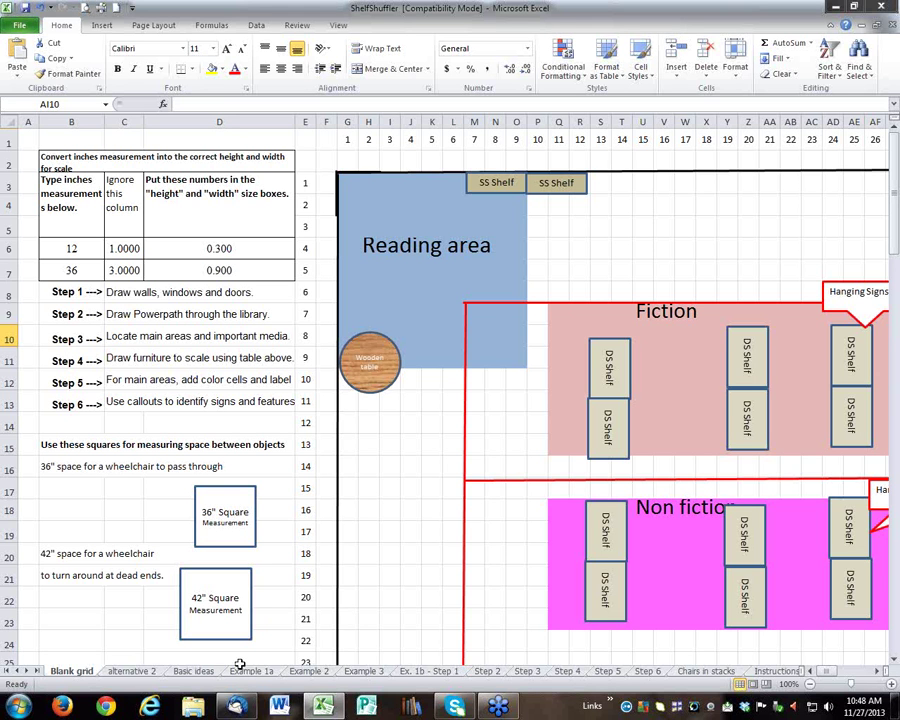
pyautogui.click(425, 678)
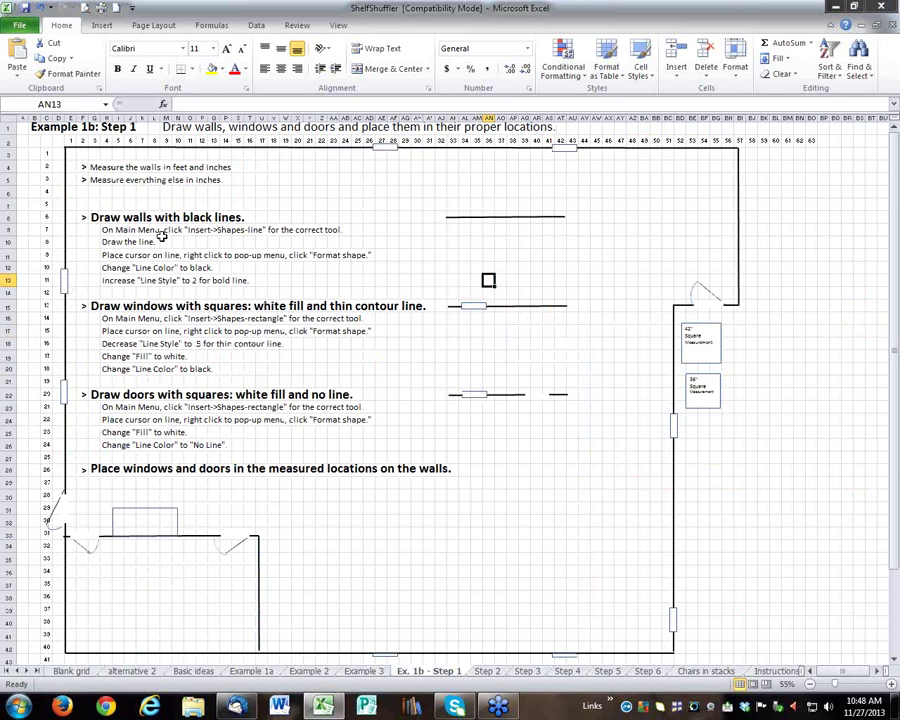
pyautogui.click(491, 674)
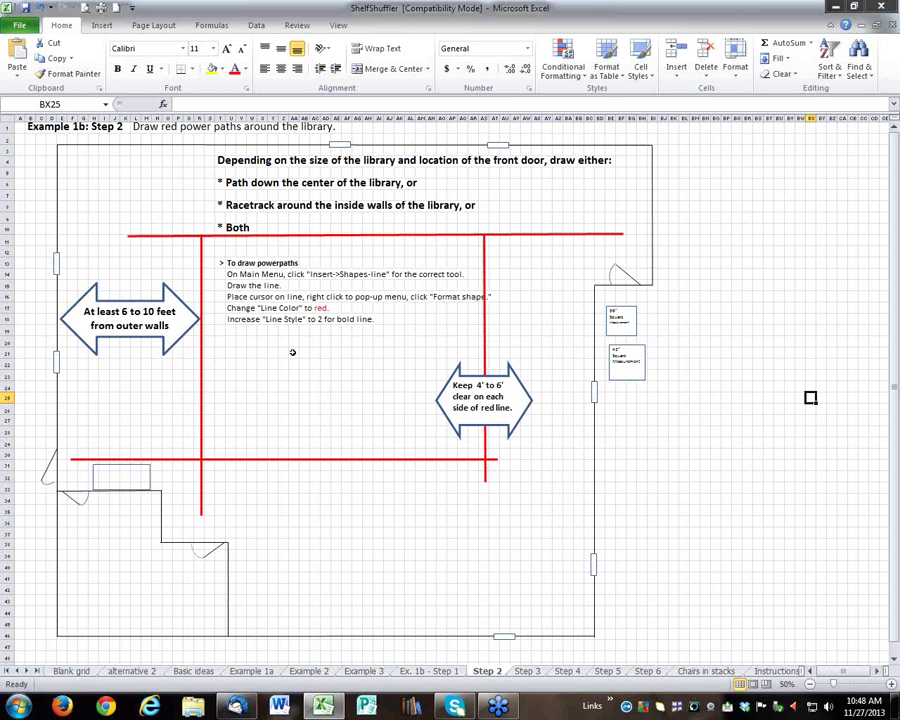
pyautogui.click(530, 673)
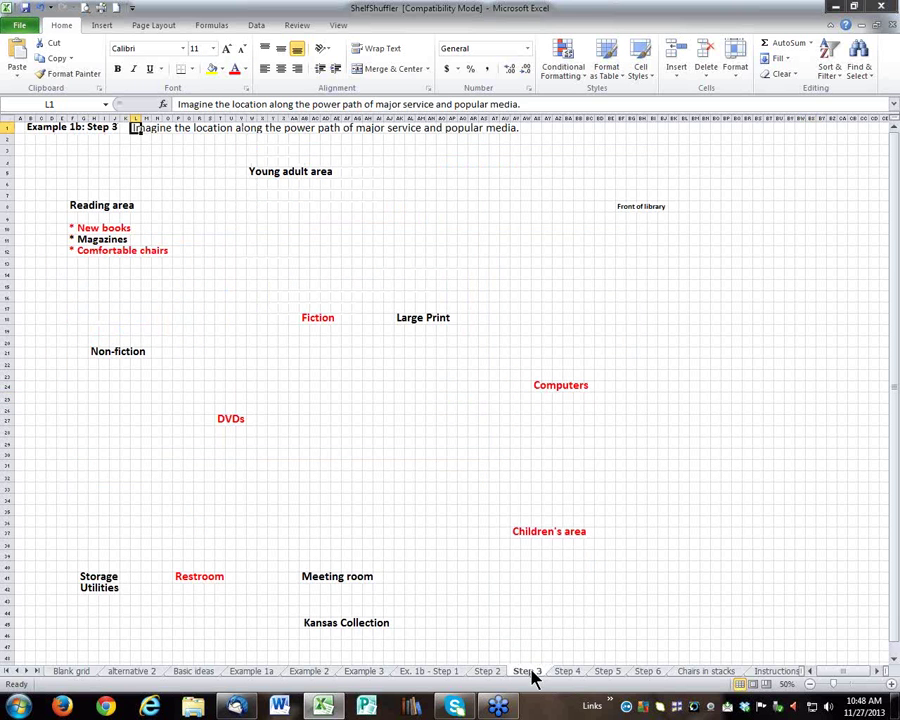
pyautogui.click(569, 674)
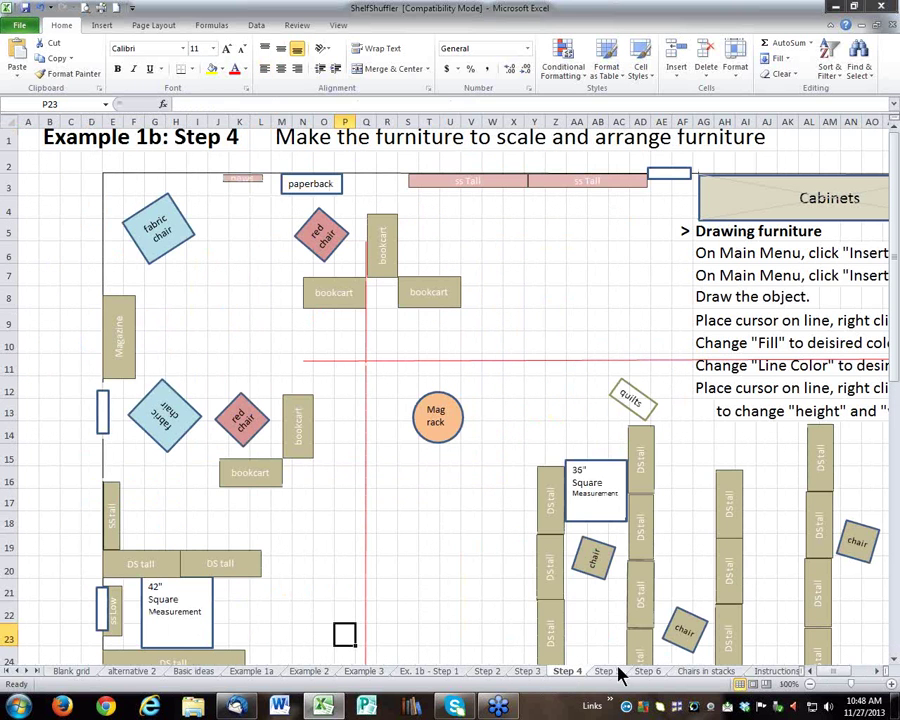
pyautogui.click(612, 673)
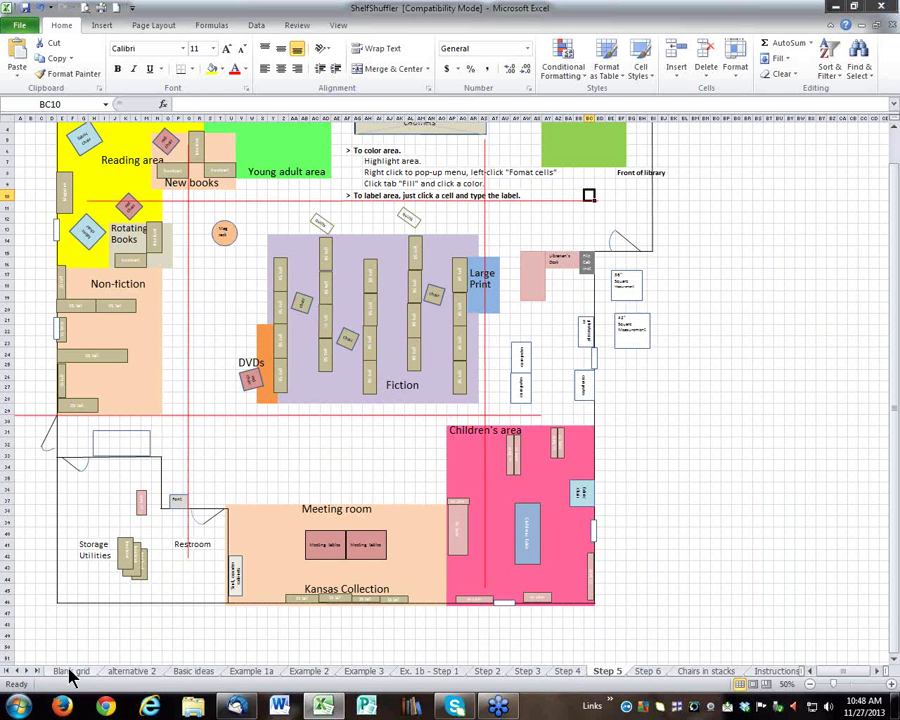
pyautogui.click(71, 672)
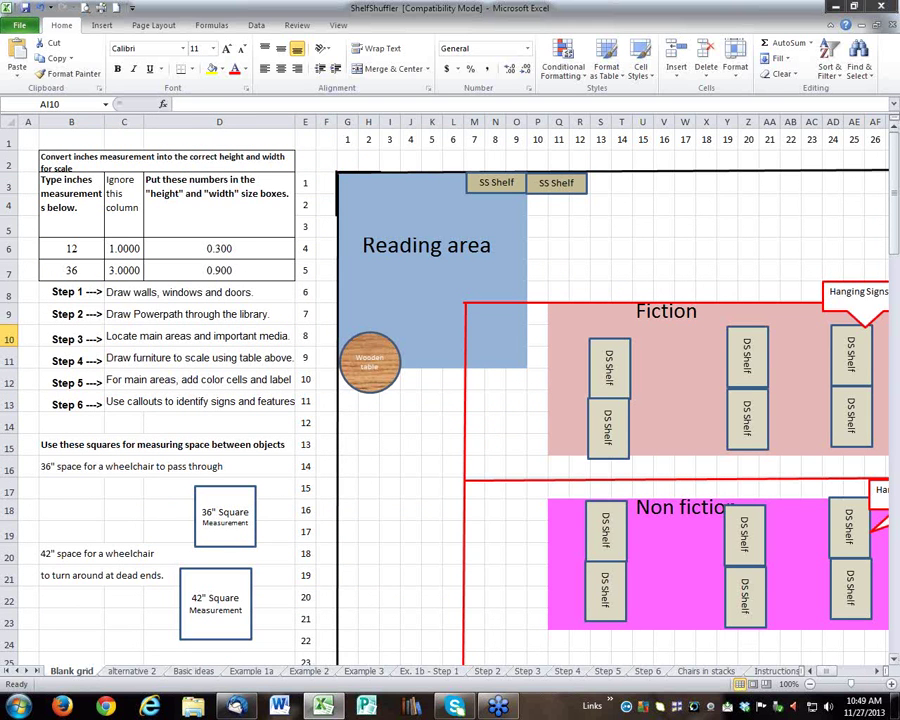
pyautogui.moveTo(882, 677); pyautogui.dragTo(882, 677)
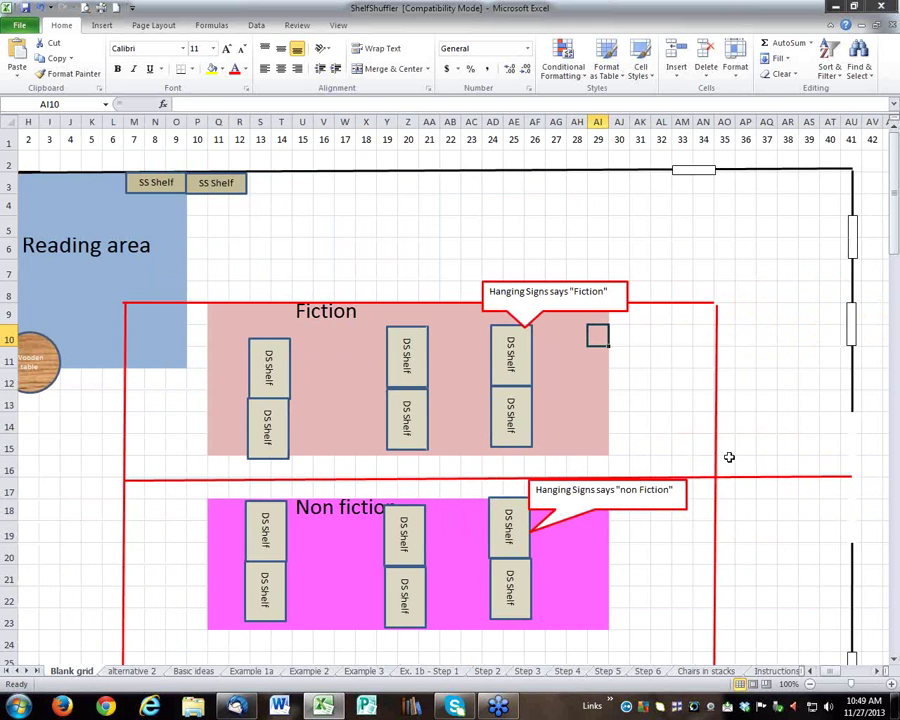
pyautogui.click(714, 437)
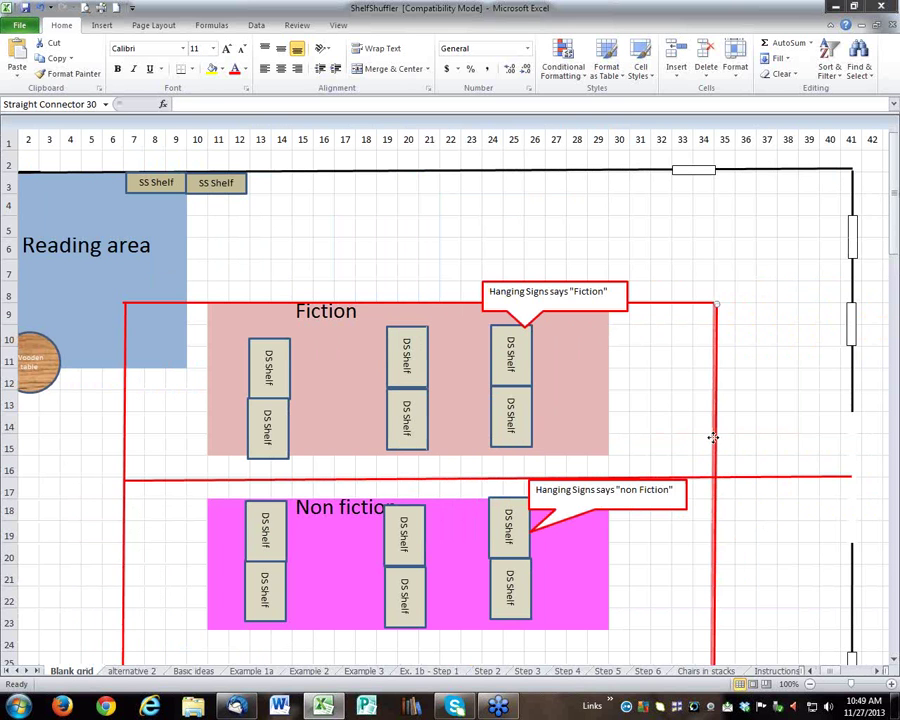
pyautogui.click(722, 442)
pyautogui.scroll(-2, 755, 476)
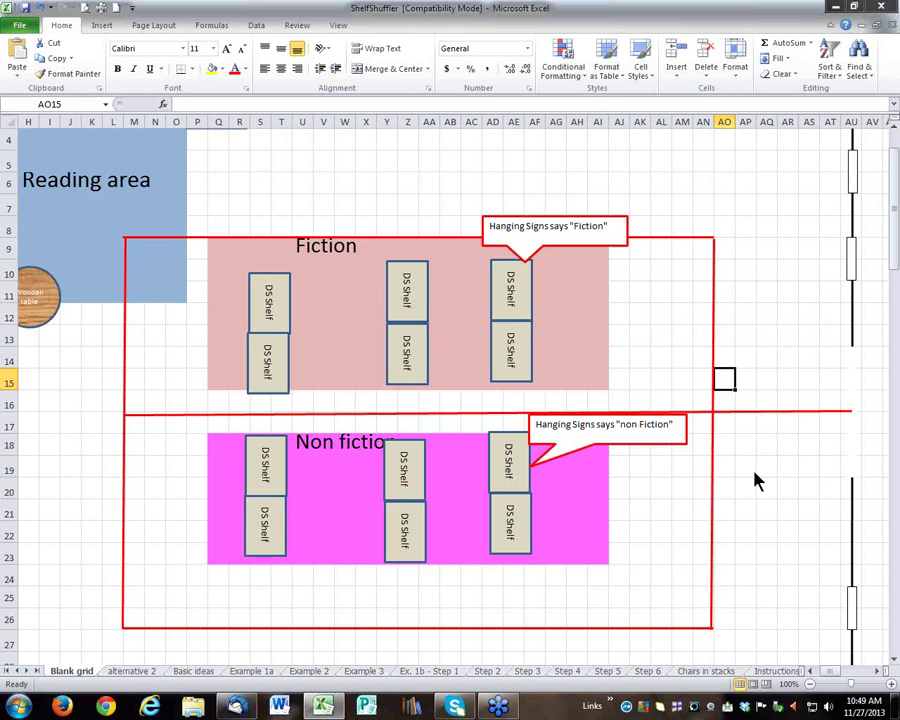
pyautogui.scroll(2, 754, 471)
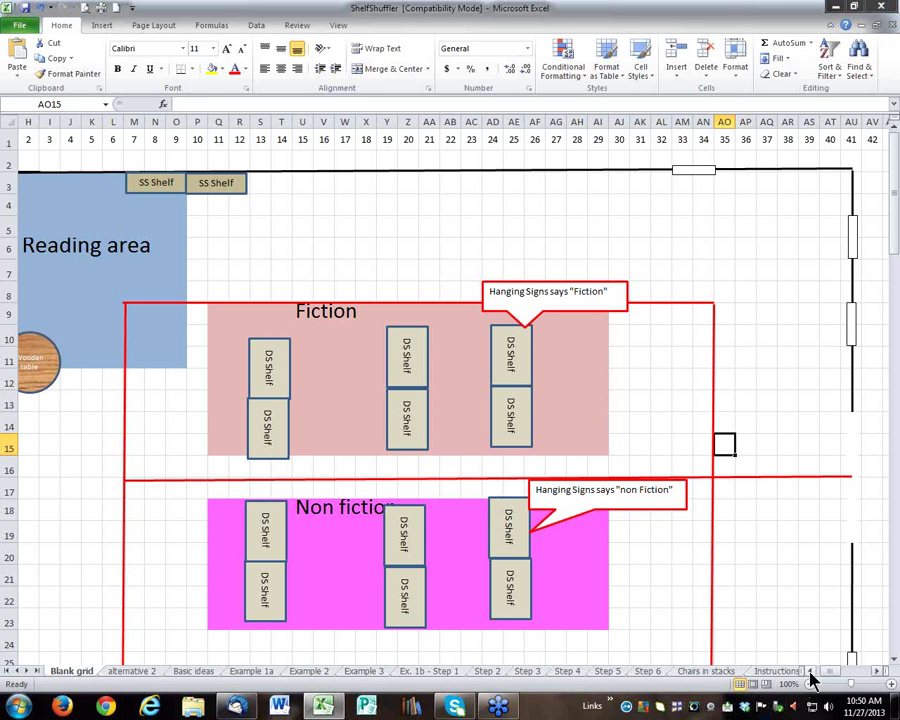
pyautogui.hscroll(-5, 812, 679)
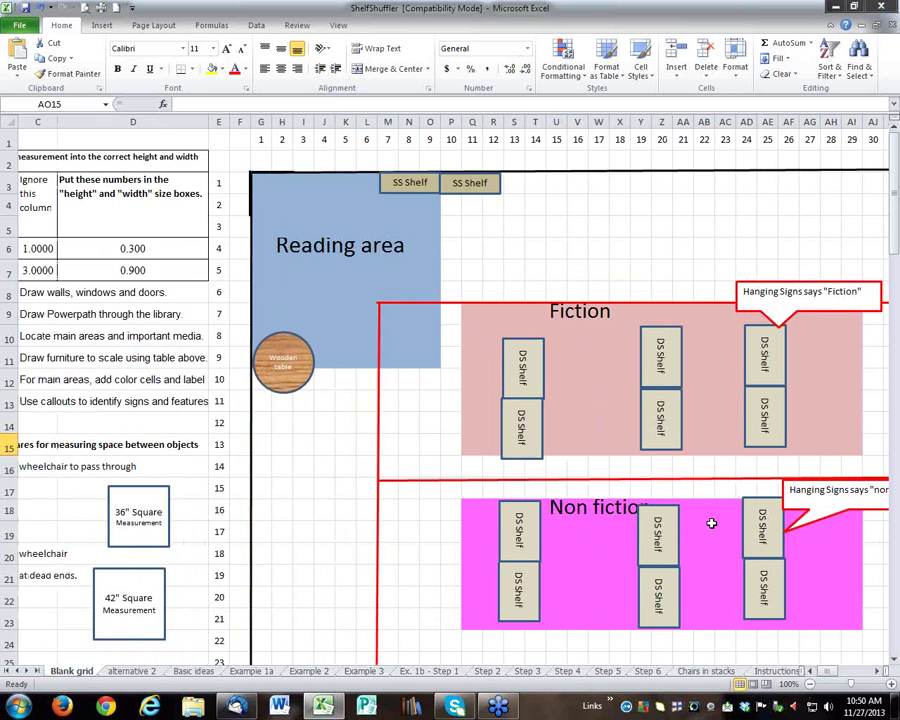
pyautogui.scroll(-2, 711, 523)
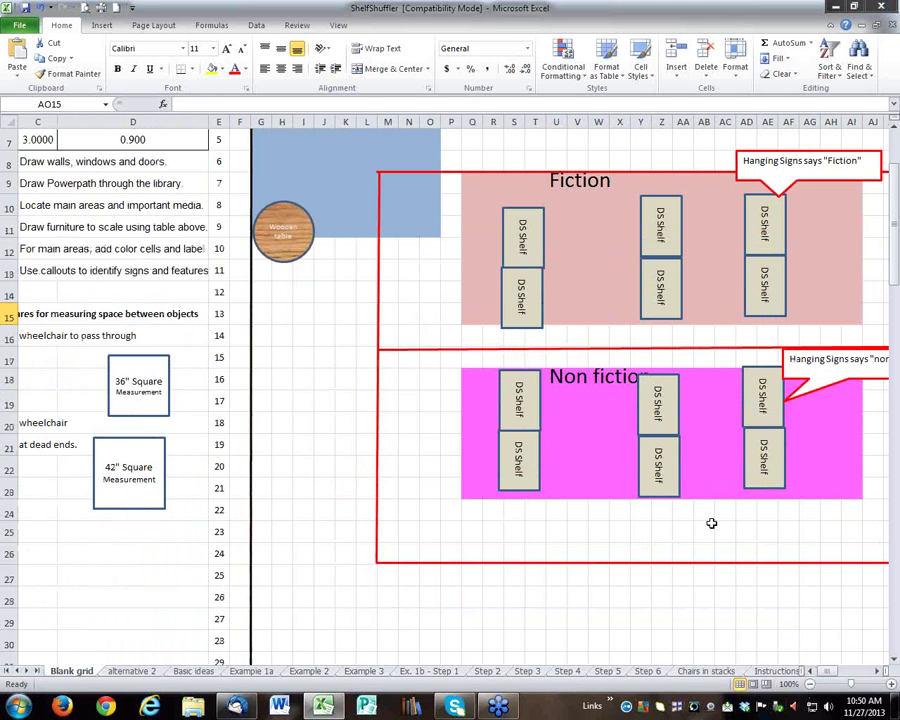
pyautogui.scroll(1, 705, 493)
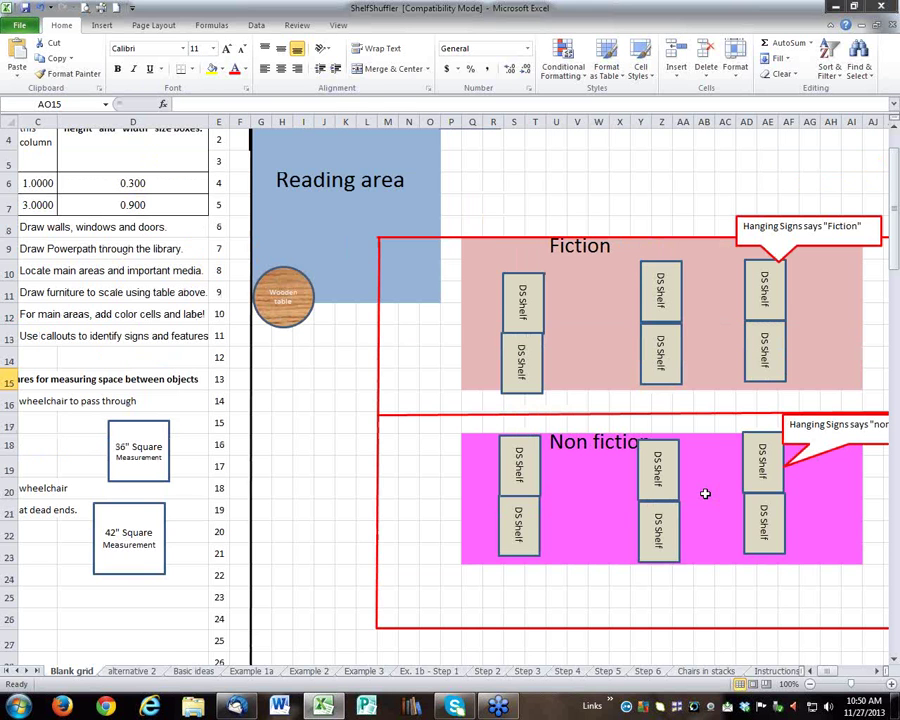
pyautogui.scroll(1, 705, 493)
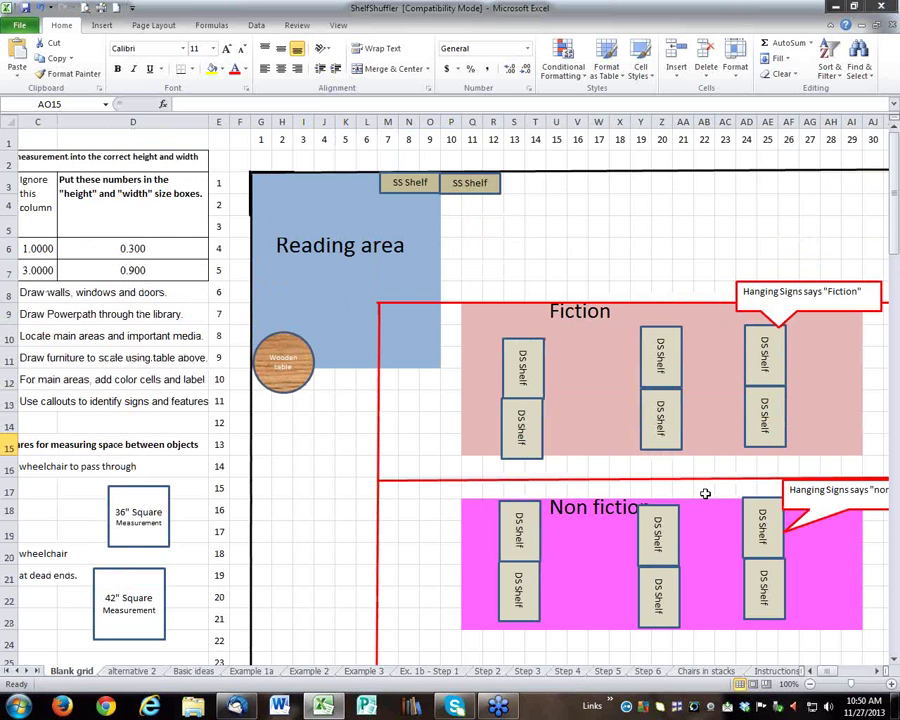
# Step: Nudge the upper middle DS Shelf in Fiction slightly up and to the right
pyautogui.click(681, 335)
pyautogui.press('Up')
pyautogui.press('Up')
pyautogui.press('Up')
pyautogui.press('Up')
pyautogui.press('Up')
pyautogui.press('Up')
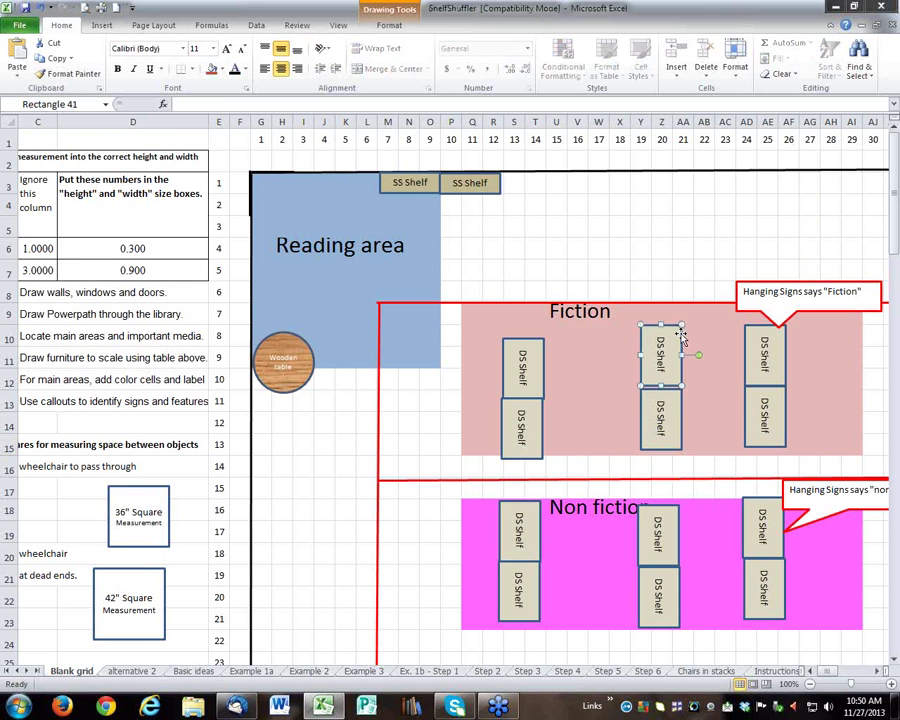
pyautogui.press('Down')
pyautogui.press('Down')
pyautogui.press('Down')
pyautogui.press('Down')
pyautogui.press('Down')
pyautogui.press('Down')
pyautogui.press('Up')
pyautogui.press('Up')
pyautogui.press('Up')
pyautogui.press('Right')
pyautogui.press('Right')
pyautogui.press('Right')
pyautogui.press('Right')
pyautogui.press('Up')
pyautogui.press('Up')
pyautogui.press('Up')
pyautogui.press('Down')
pyautogui.press('Down')
# Step: Look at the Example 1a sheet, then switch to the alternative 2 floor plan sheet
pyautogui.click(274, 674)
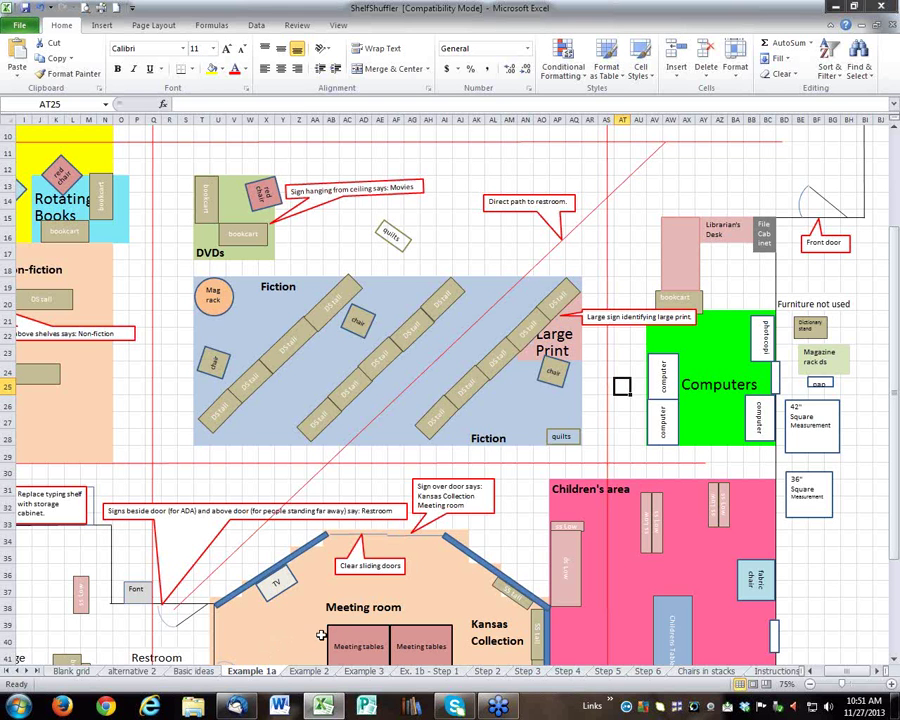
pyautogui.click(138, 672)
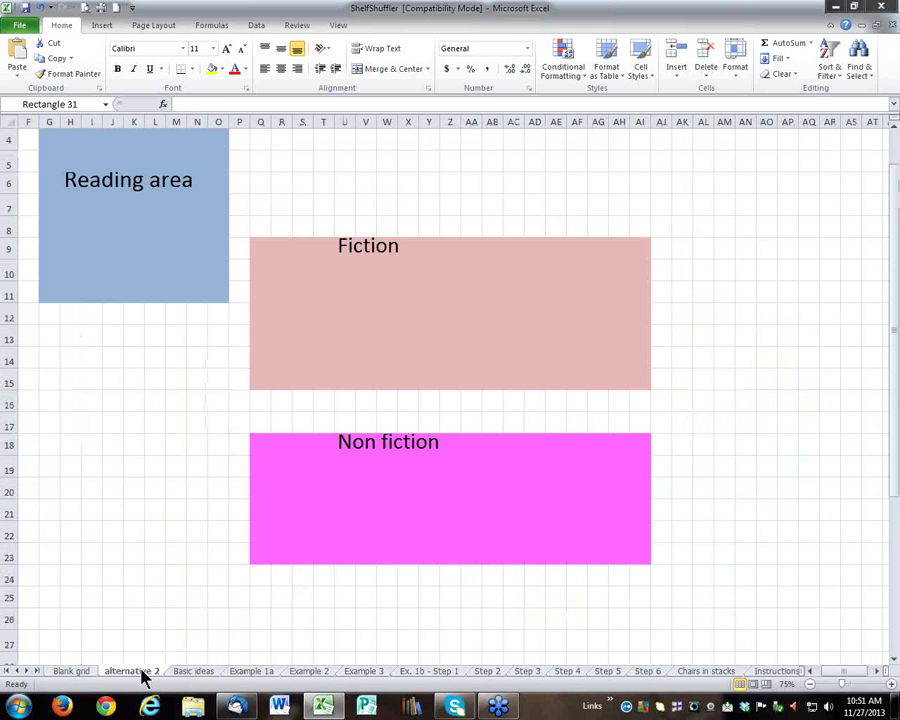
pyautogui.scroll(1, 417, 599)
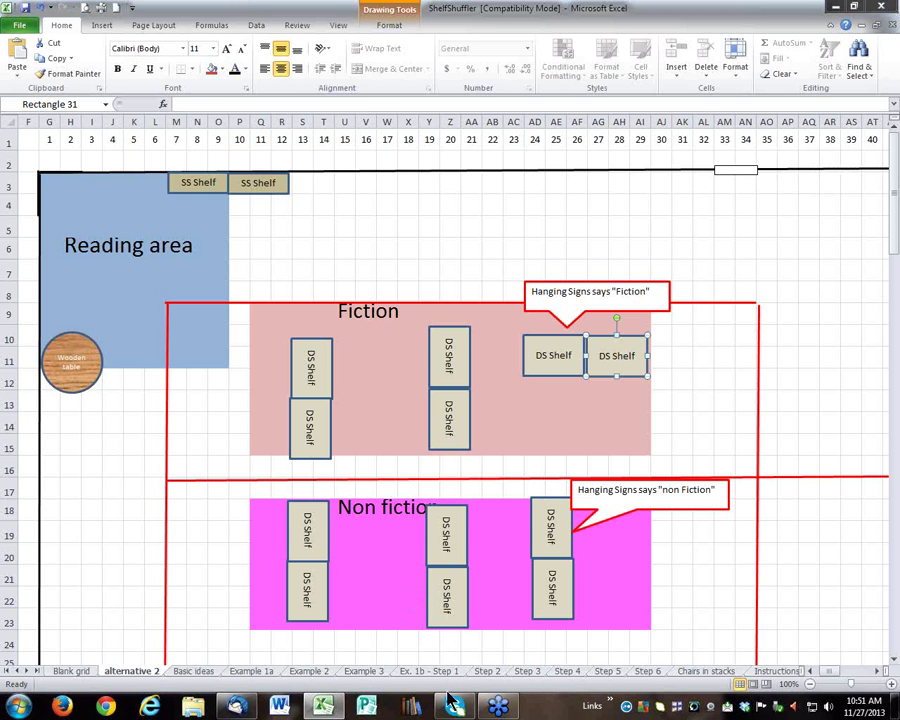
pyautogui.scroll(-1, 742, 637)
pyautogui.scroll(1, 742, 637)
# Step: Scroll the alternative 2 sheet sideways to show the step-by-step instructions table beside the plan
pyautogui.click(810, 672)
pyautogui.click(810, 672)
pyautogui.click(810, 672)
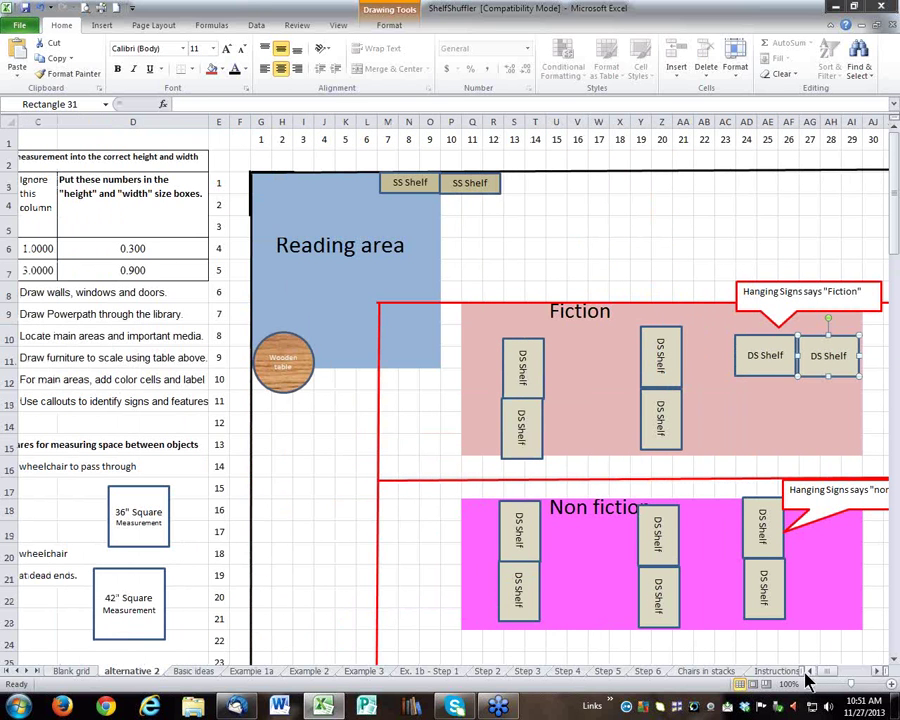
pyautogui.click(808, 673)
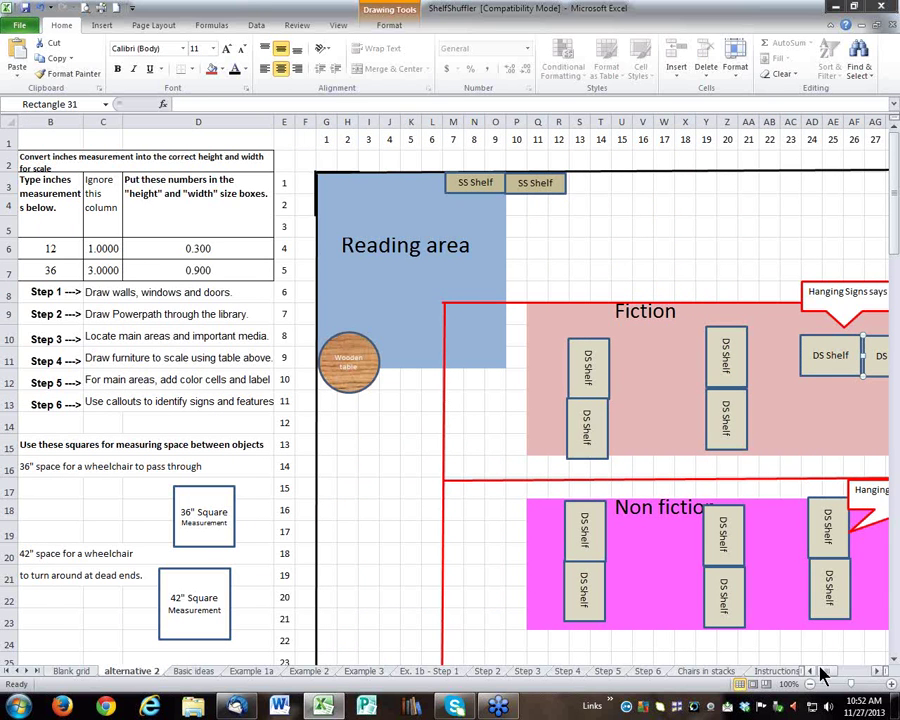
pyautogui.click(876, 673)
pyautogui.click(876, 673)
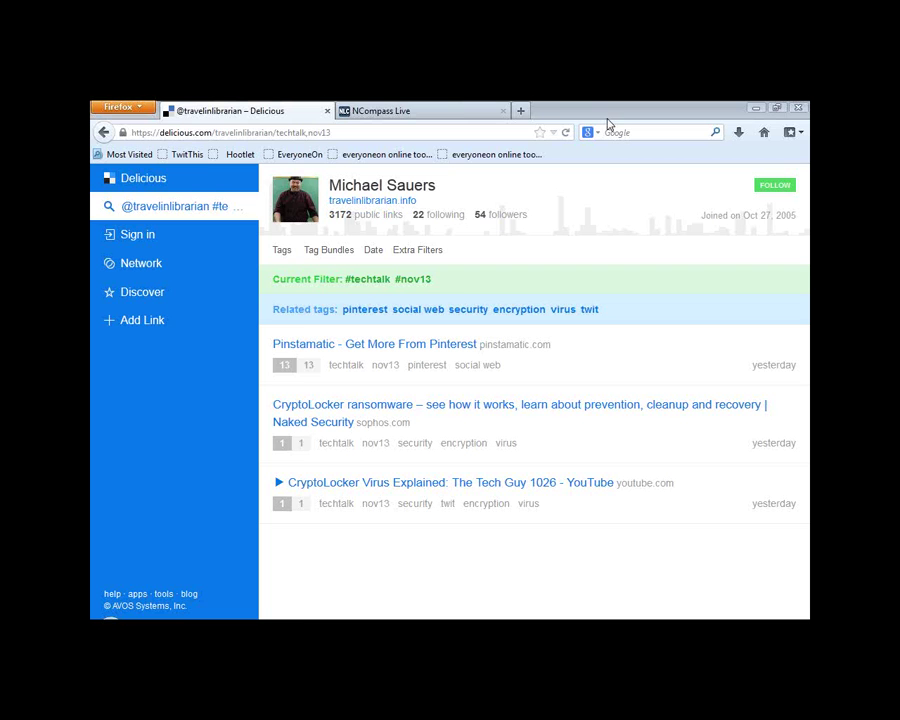
pyautogui.keyDown('ctrl'); pyautogui.click(410, 344); pyautogui.keyUp('ctrl')
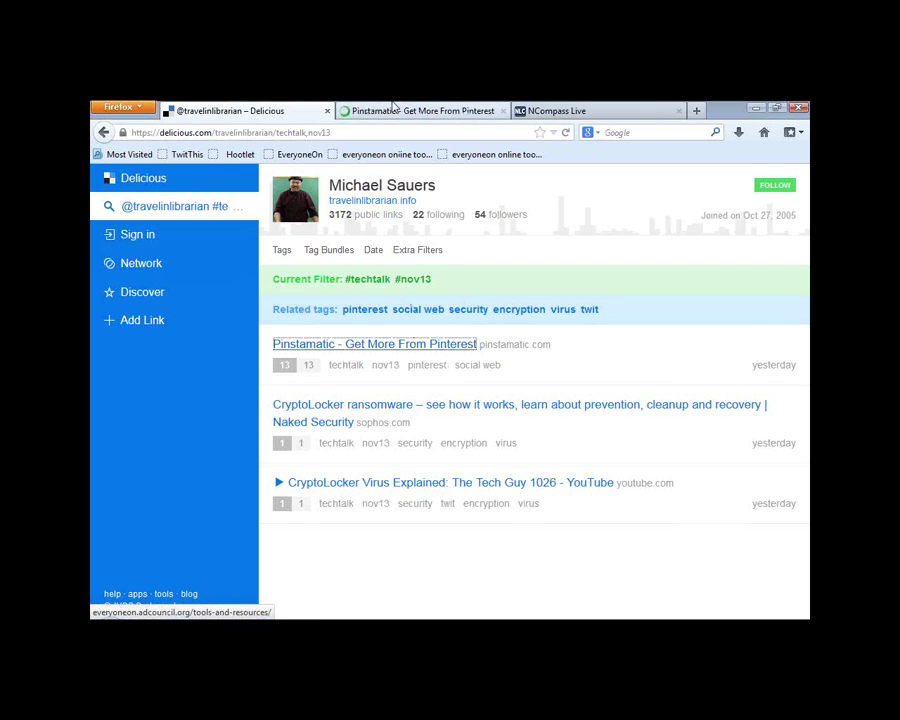
pyautogui.click(396, 111)
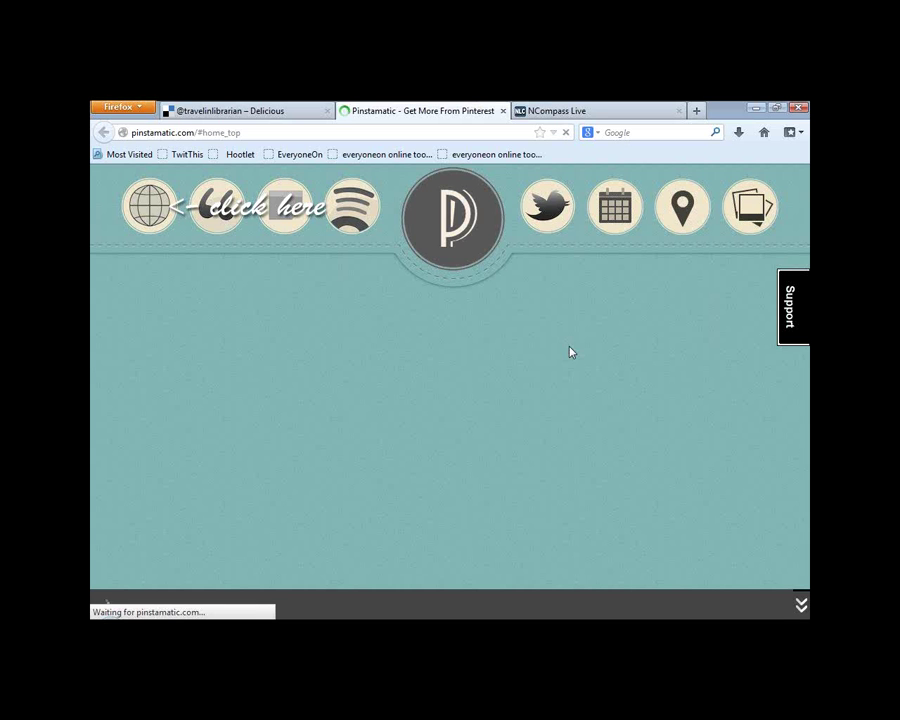
pyautogui.click(220, 230)
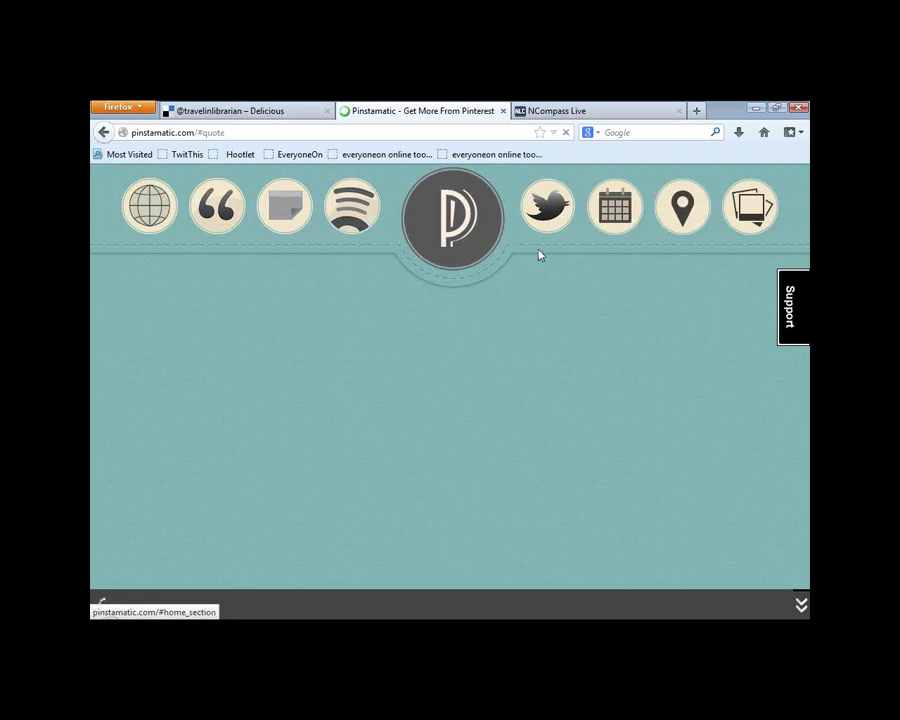
pyautogui.click(558, 208)
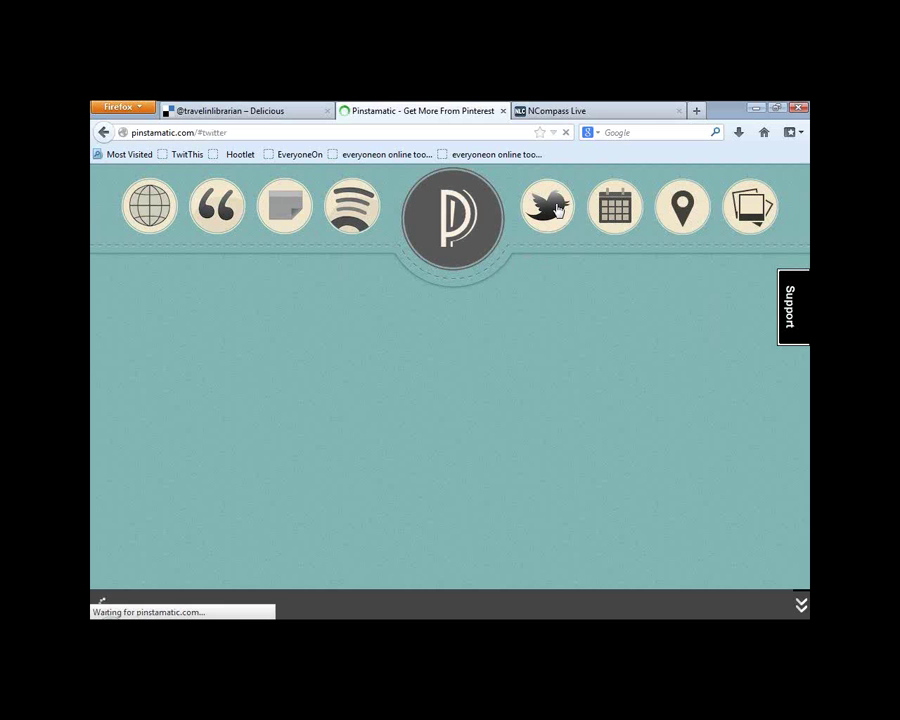
pyautogui.rightClick(545, 355)
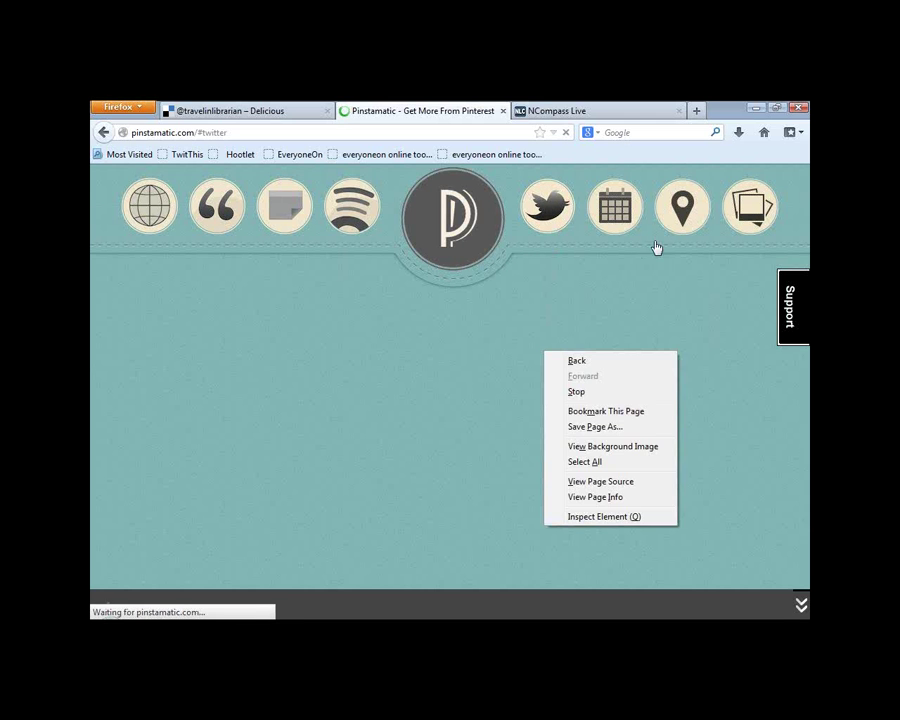
pyautogui.click(673, 170)
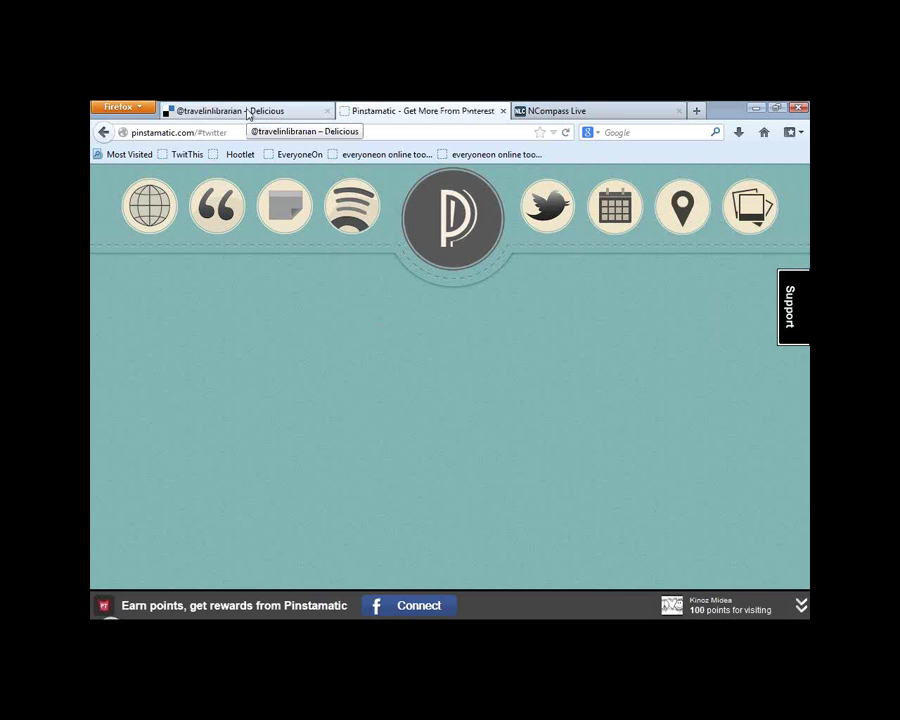
pyautogui.click(215, 213)
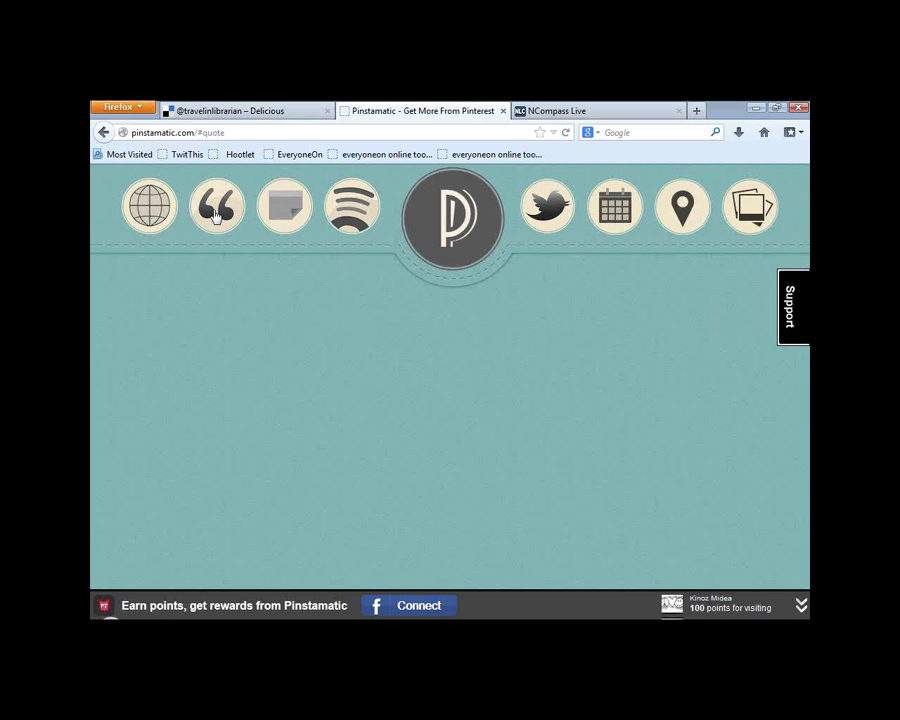
# Step: Return to the techtalk Delicious bookmark list and close the Pinstamatic tab
pyautogui.click(244, 113)
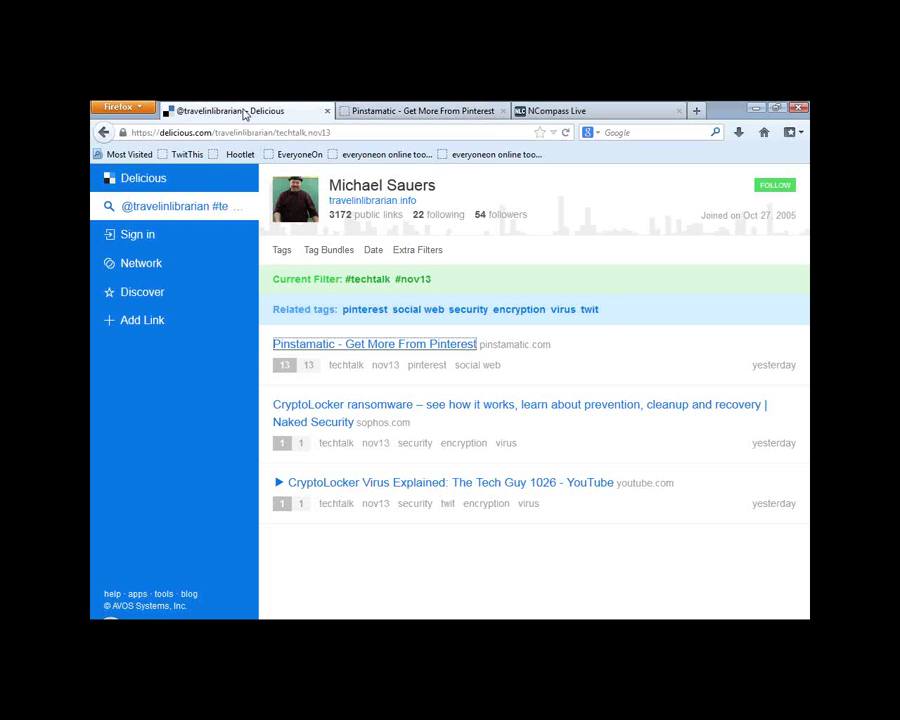
pyautogui.click(614, 350)
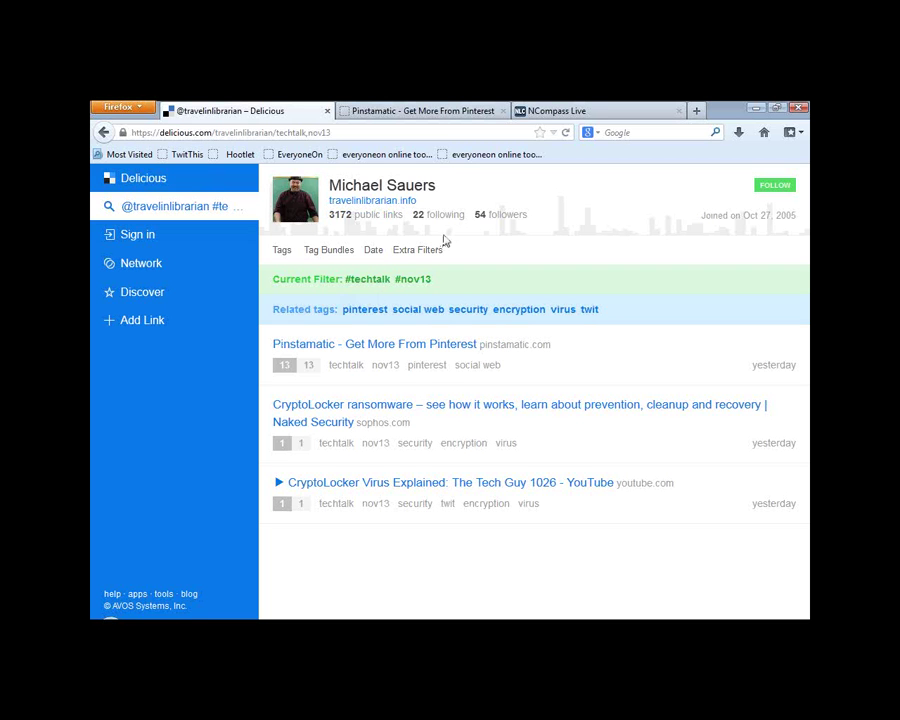
pyautogui.click(503, 111)
# Step: Switch to the NCompass Live page and scroll to the Upcoming NCompass Live Sessions table
pyautogui.click(445, 111)
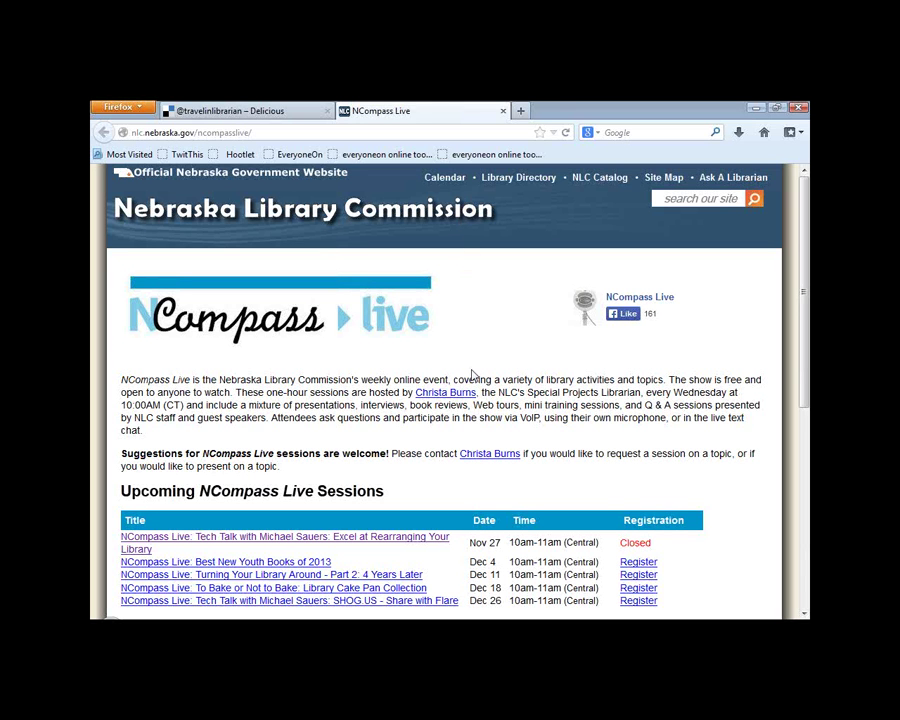
pyautogui.scroll(-2, 485, 346)
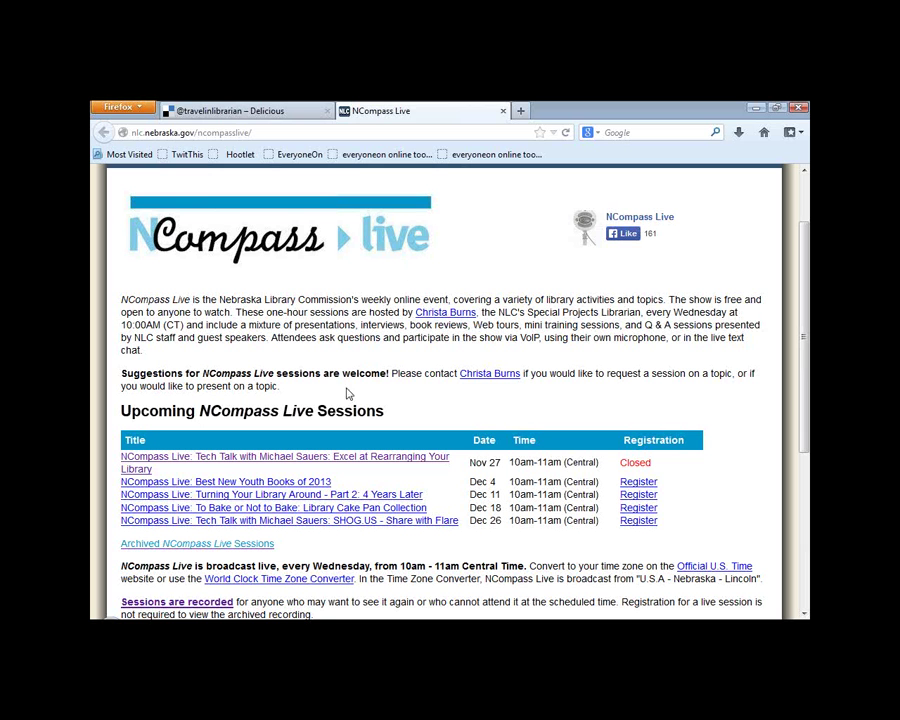
# Step: Open the 'NCompass Live: Best New Youth Books of 2013' event page from the sessions table
pyautogui.click(296, 483)
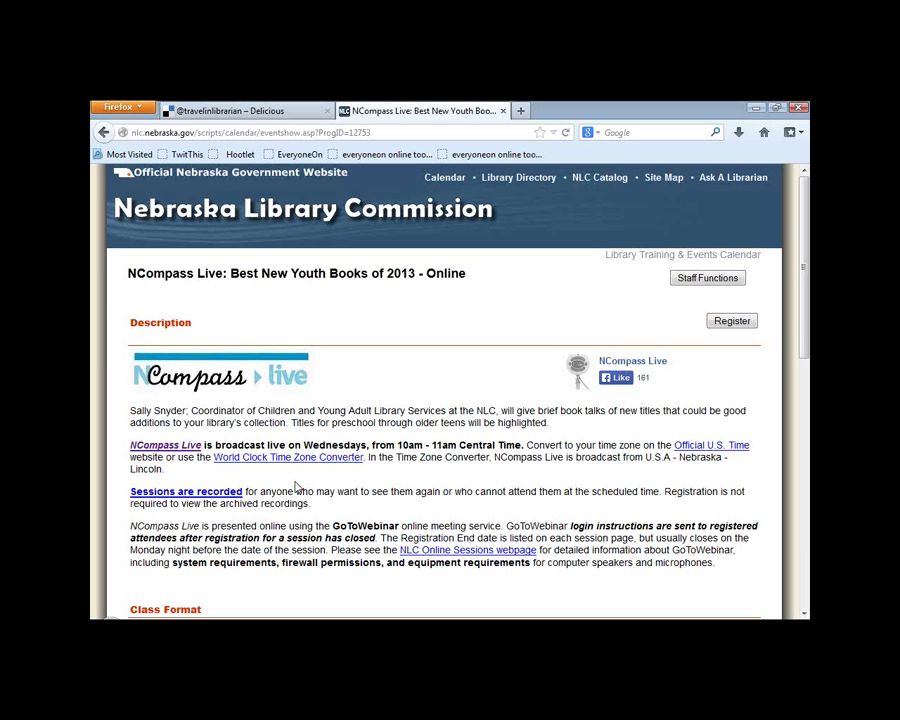
# Step: Open the NCompass Live Facebook page in a new tab, browse it, then return to the event page
pyautogui.click(625, 363)
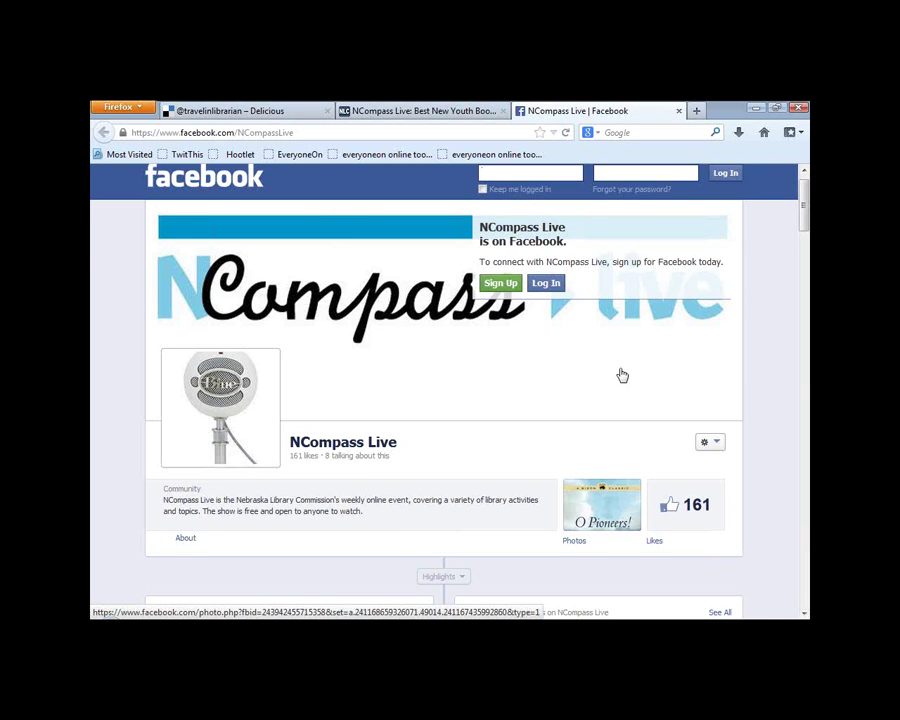
pyautogui.scroll(-4, 622, 375)
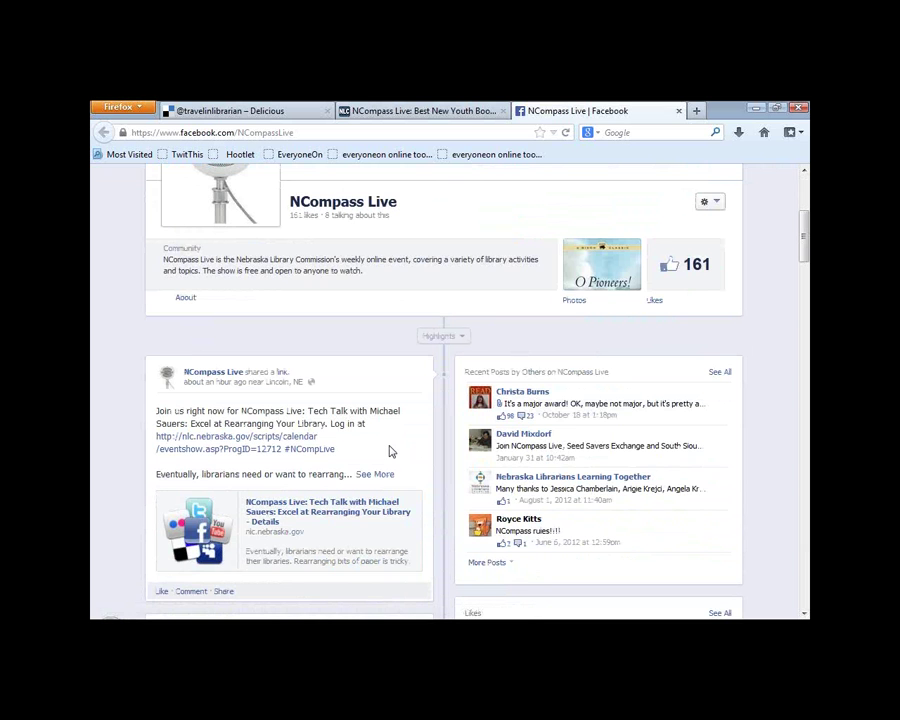
pyautogui.scroll(4, 390, 452)
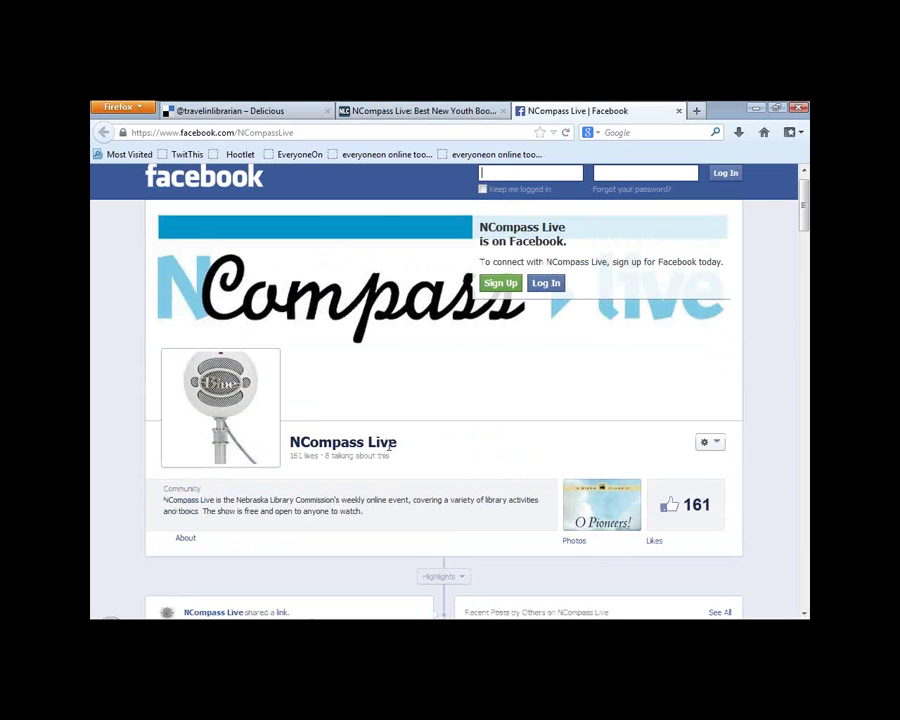
pyautogui.click(452, 114)
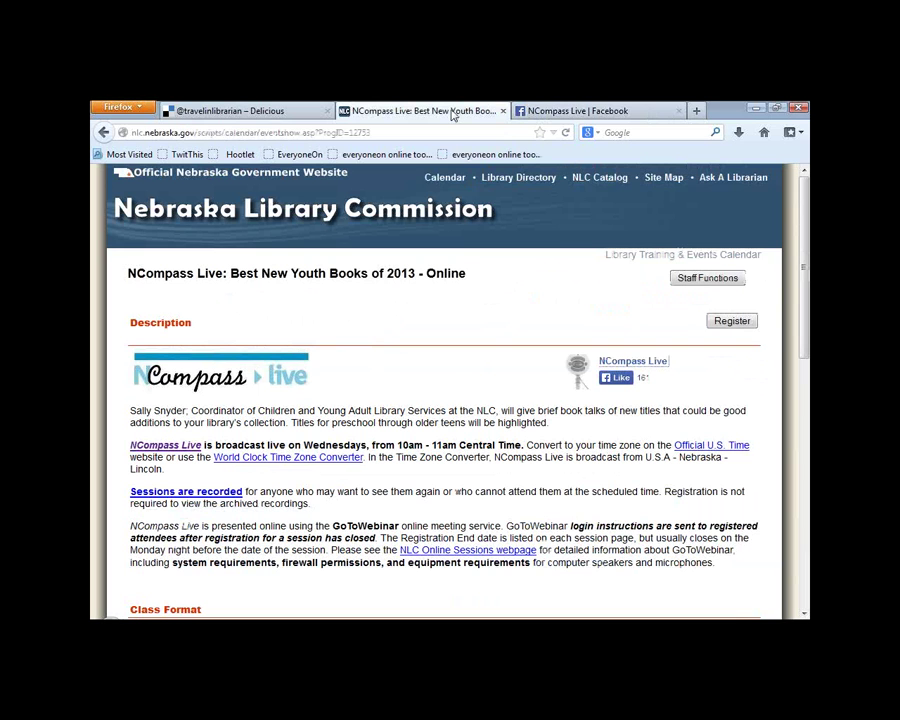